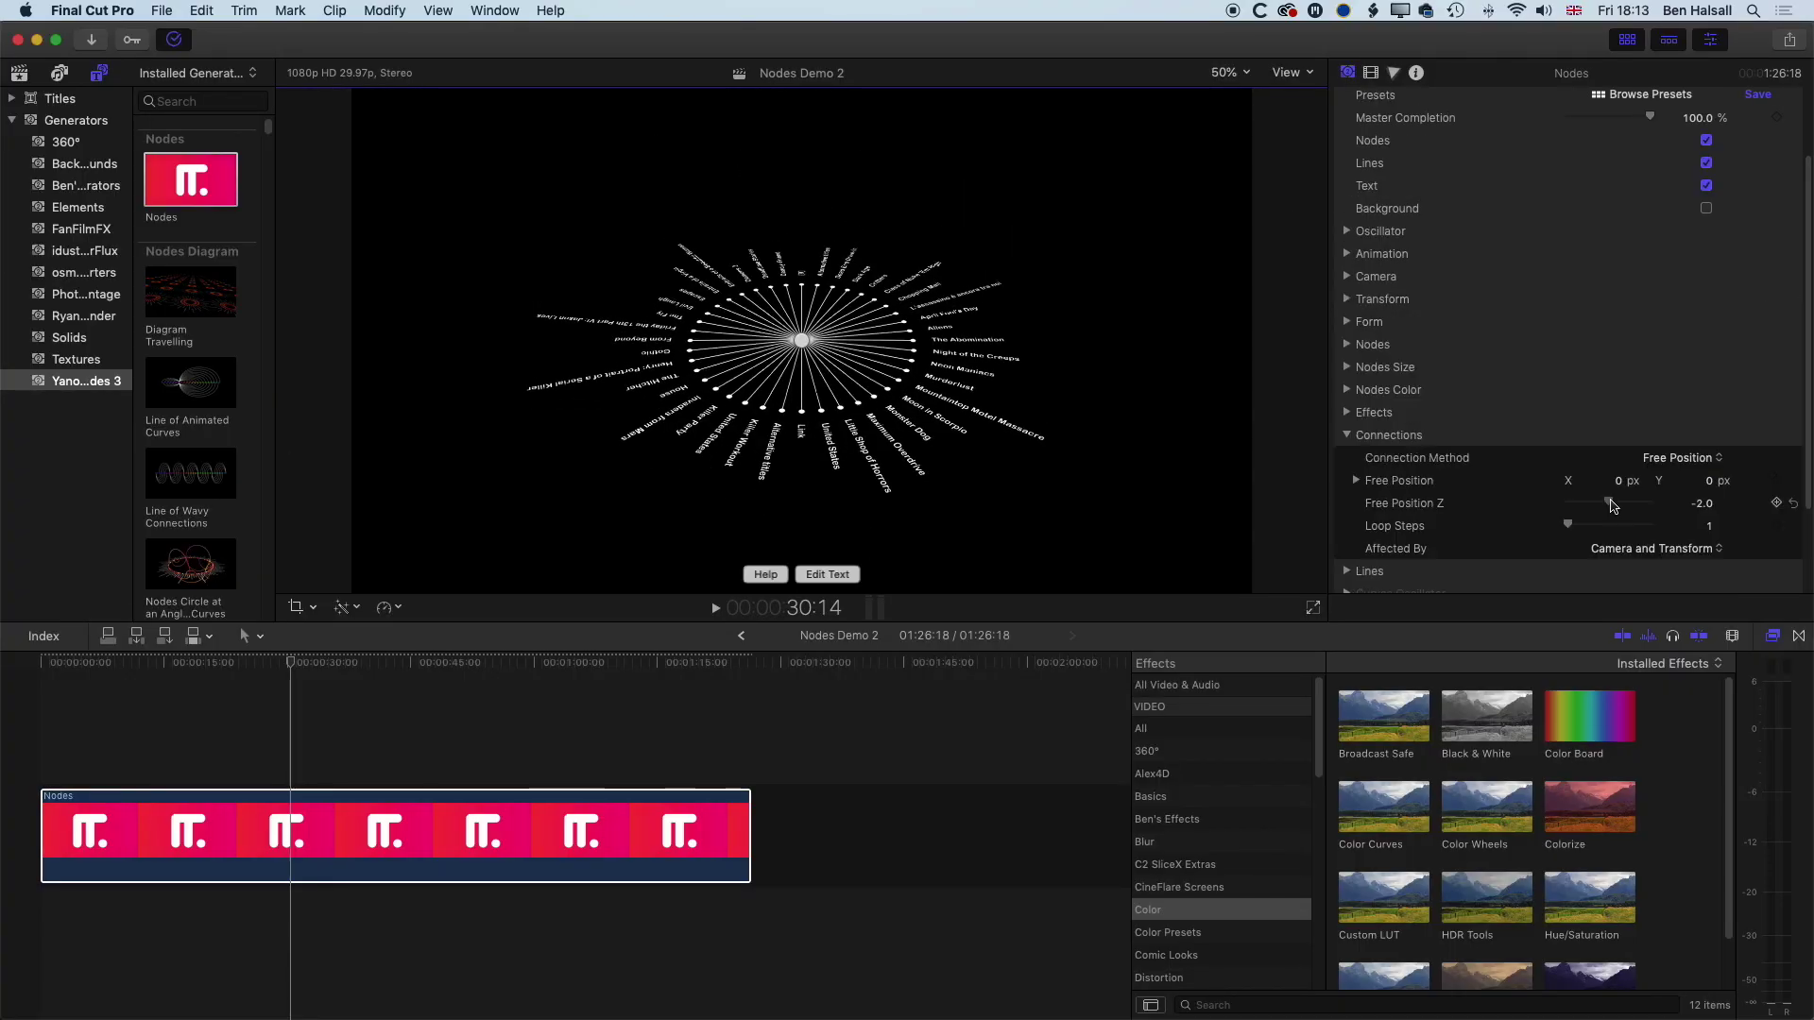
Step: Lower the Free Position Z value of the Nodes generator's connections
{"action": "left_click_drag", "start_coordinate": [1610, 503], "coordinate": [1601, 502]}
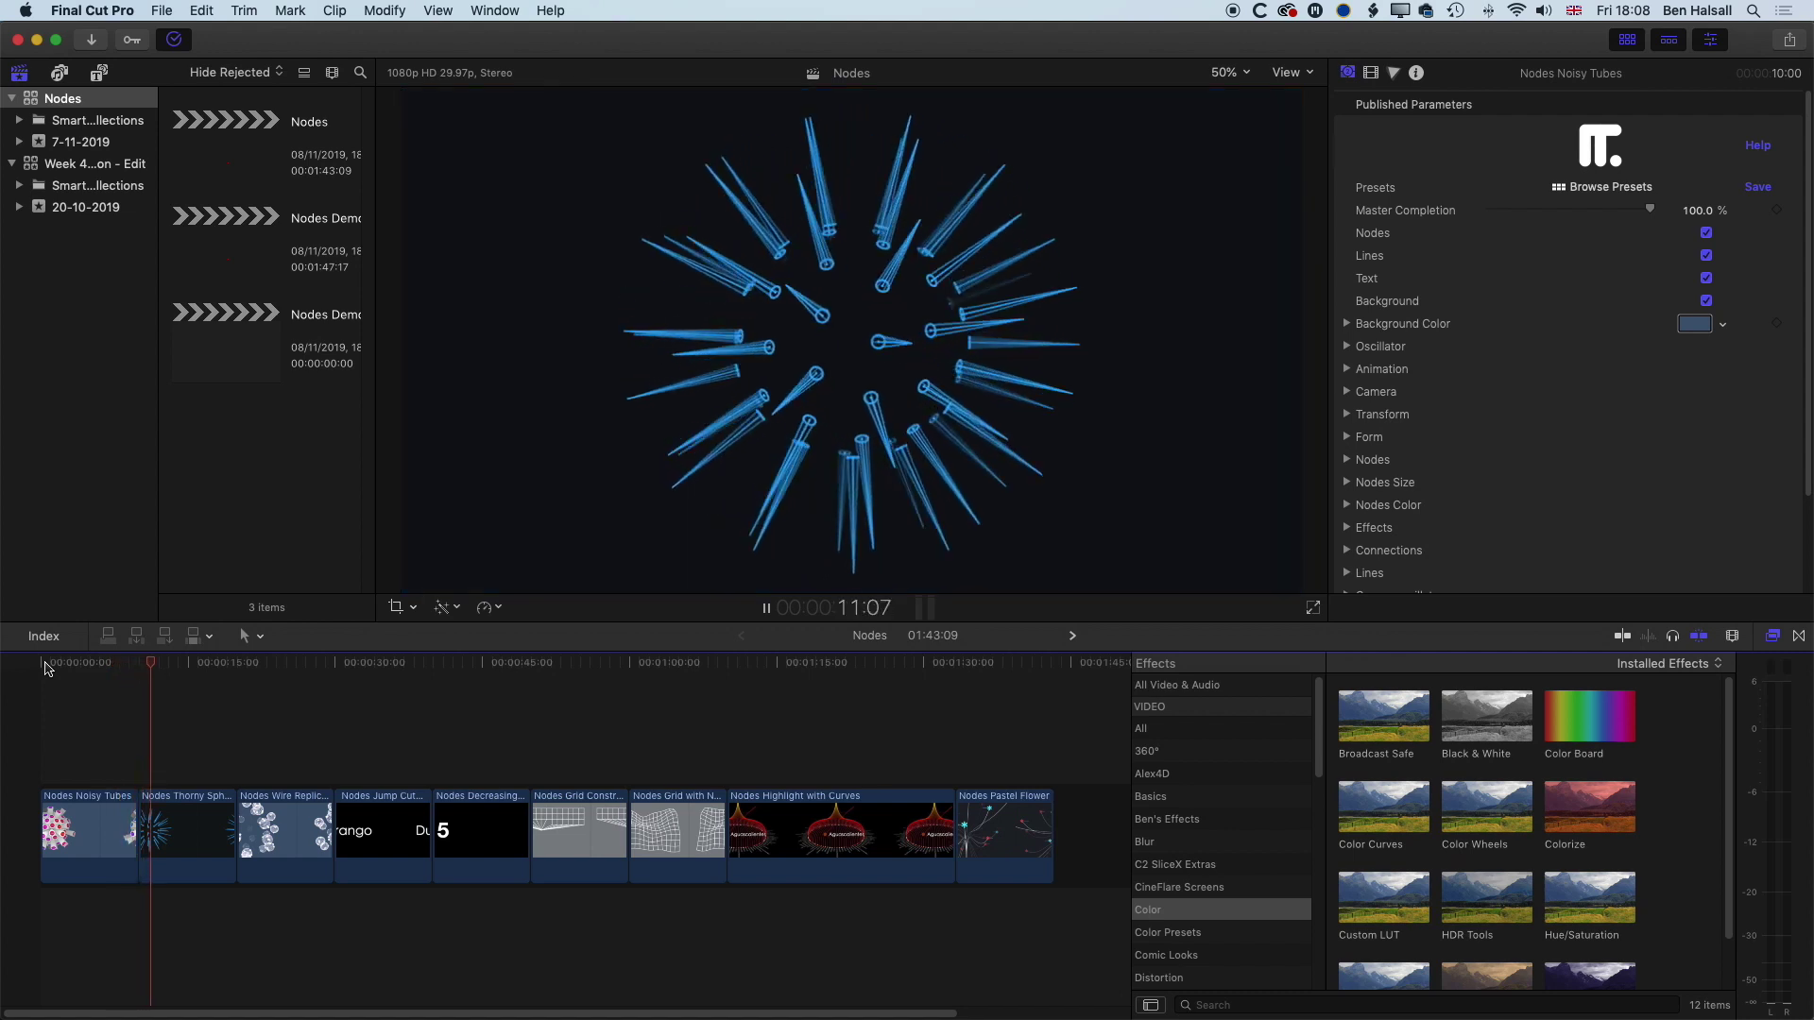
Step: Show the installed generators, widen the browser and look through the Yanobox Nodes 3 presets
{"action": "left_click", "coordinate": [102, 75]}
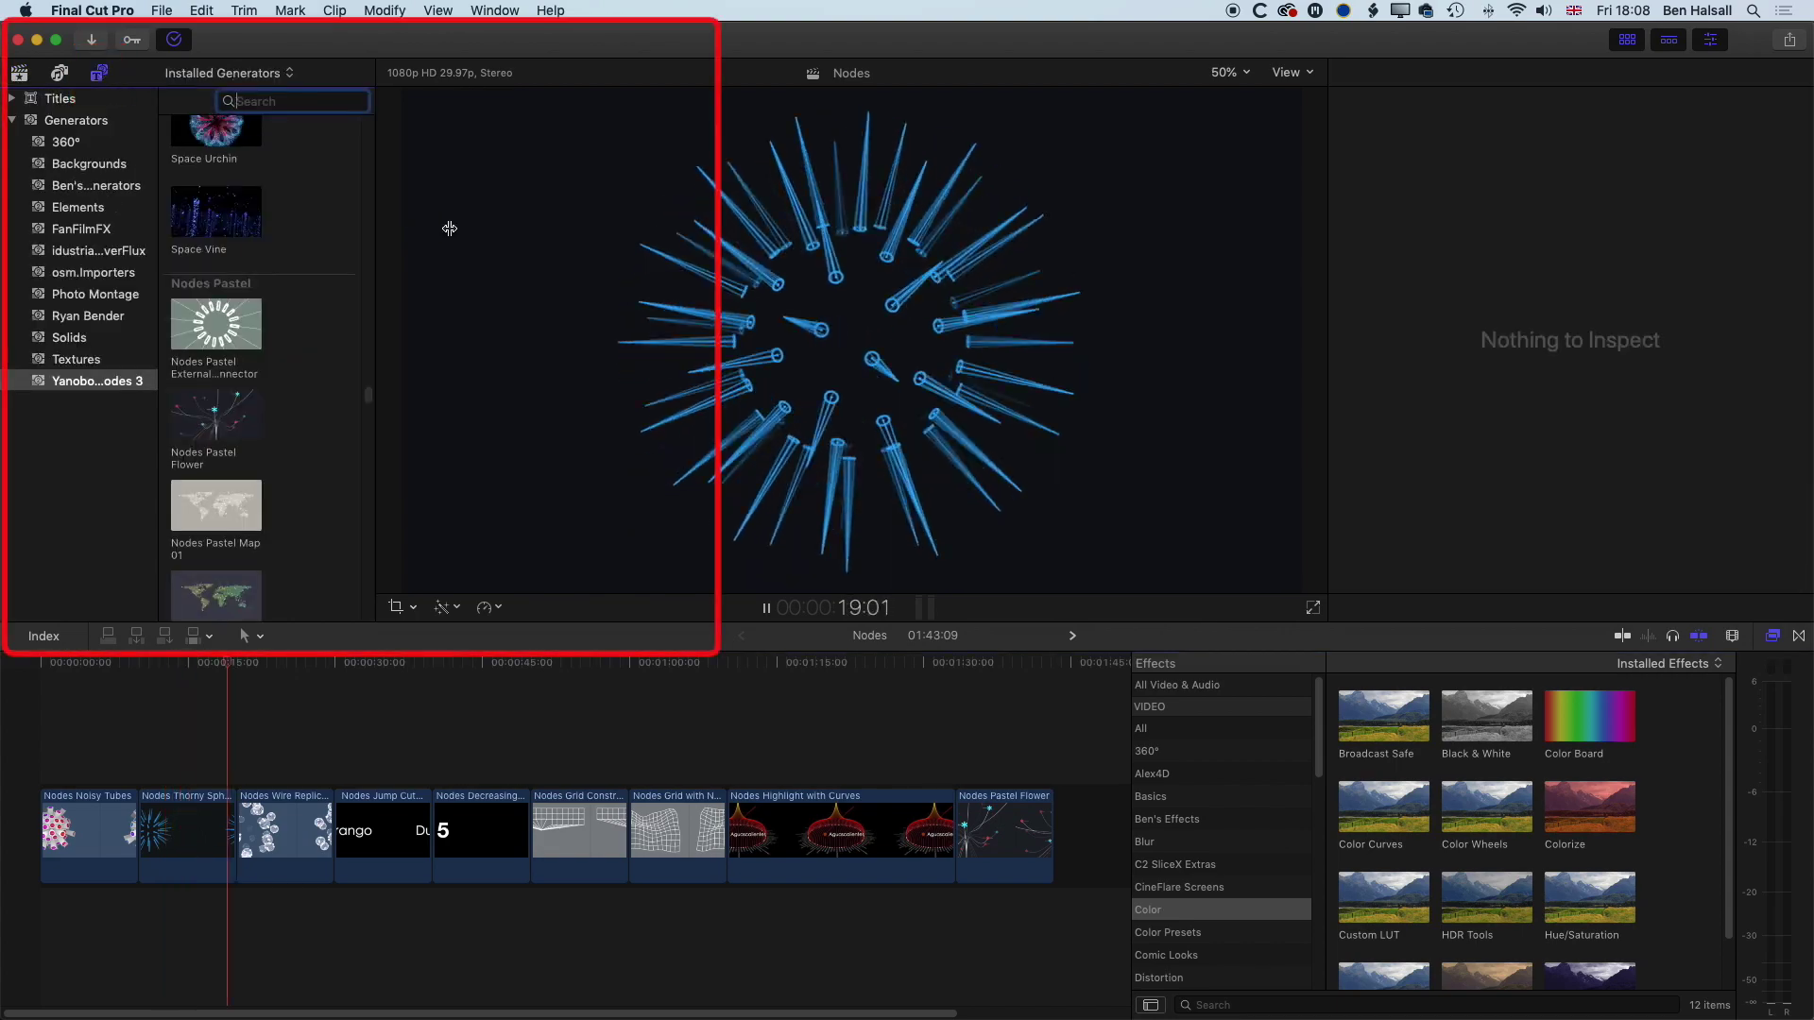
{"action": "left_click_drag", "start_coordinate": [450, 229], "coordinate": [667, 283]}
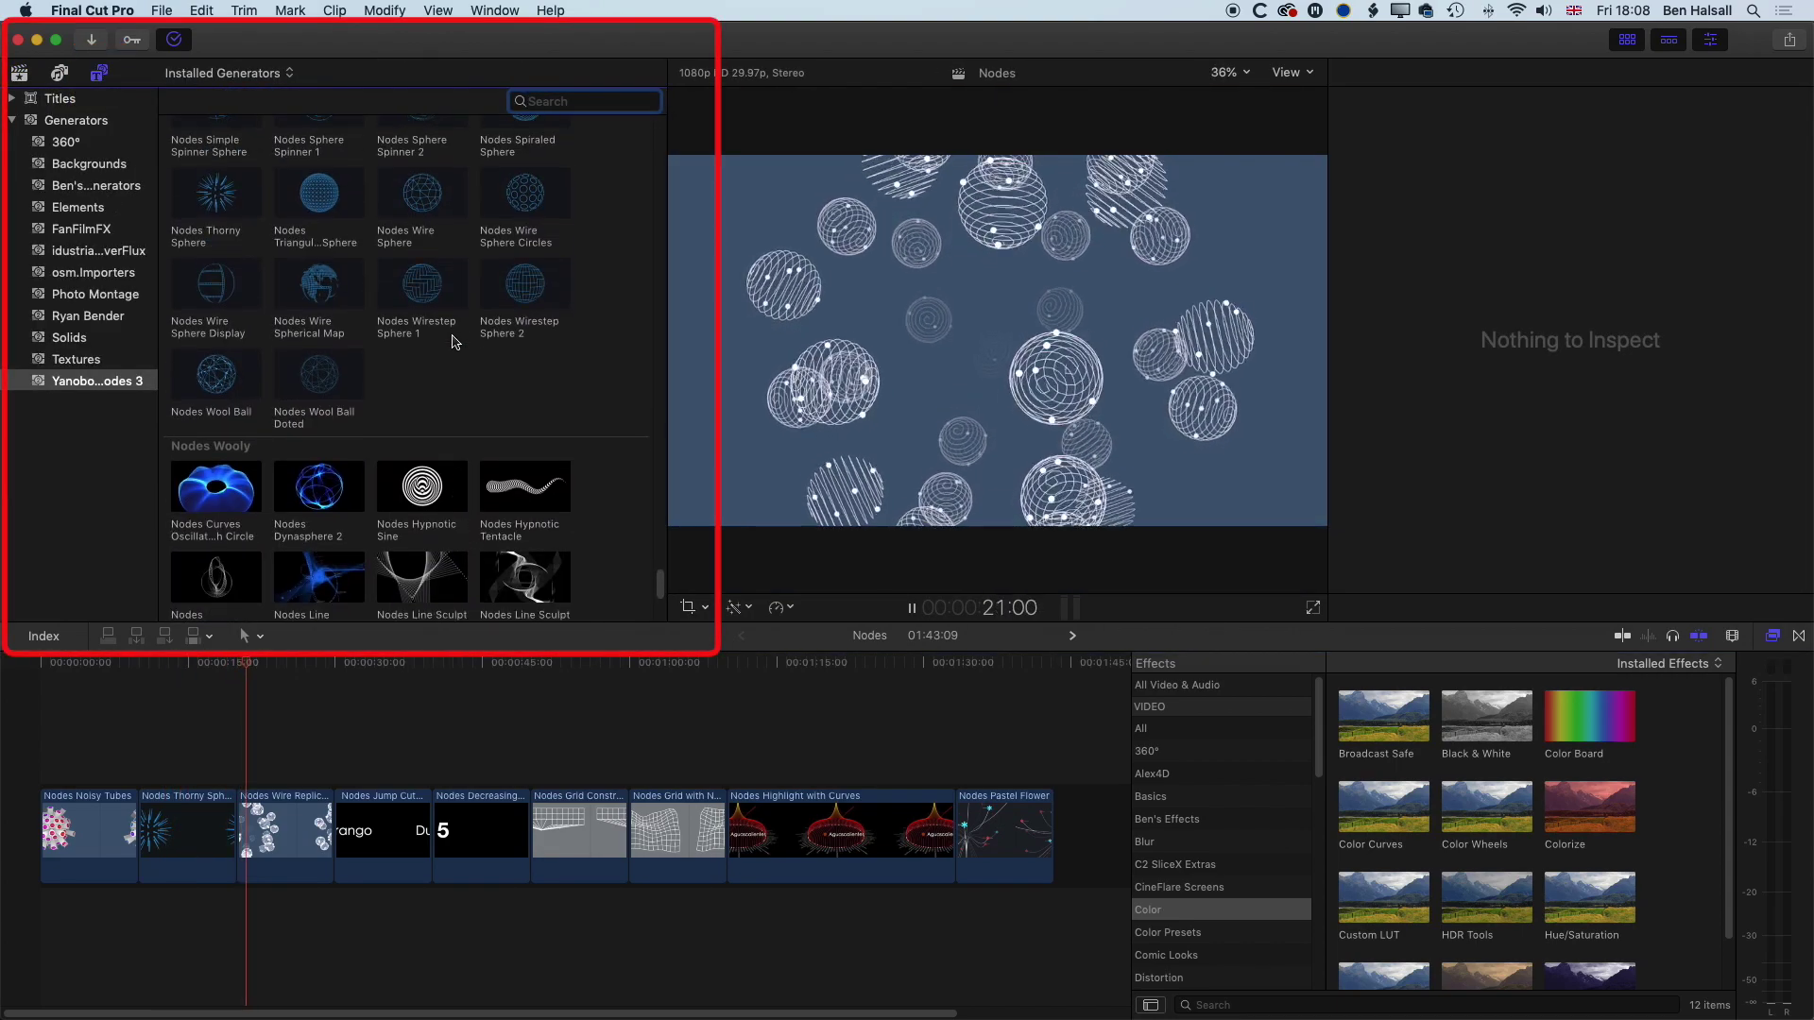
{"action": "scroll", "coordinate": [455, 341], "scroll_direction": "up", "scroll_amount": 8}
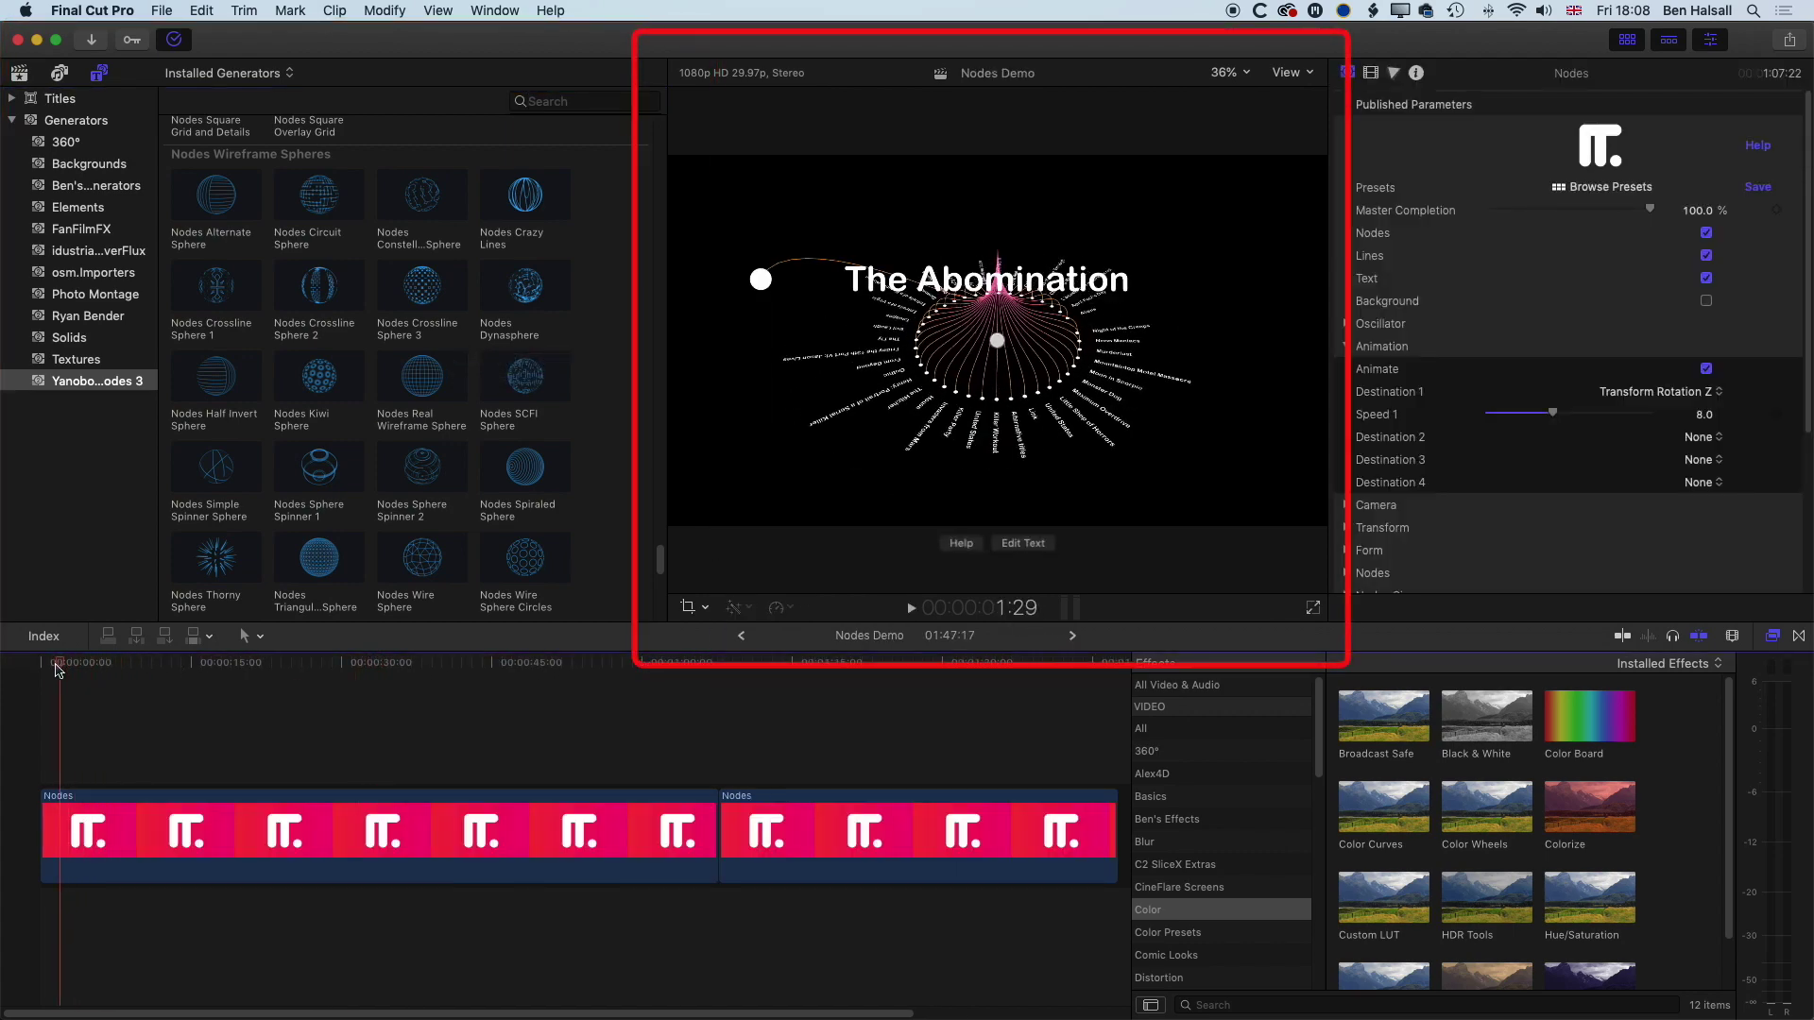
Step: Play back parts of both Nodes clips in the Nodes Demo timeline
{"action": "left_click", "coordinate": [40, 663]}
{"action": "key", "text": "space"}
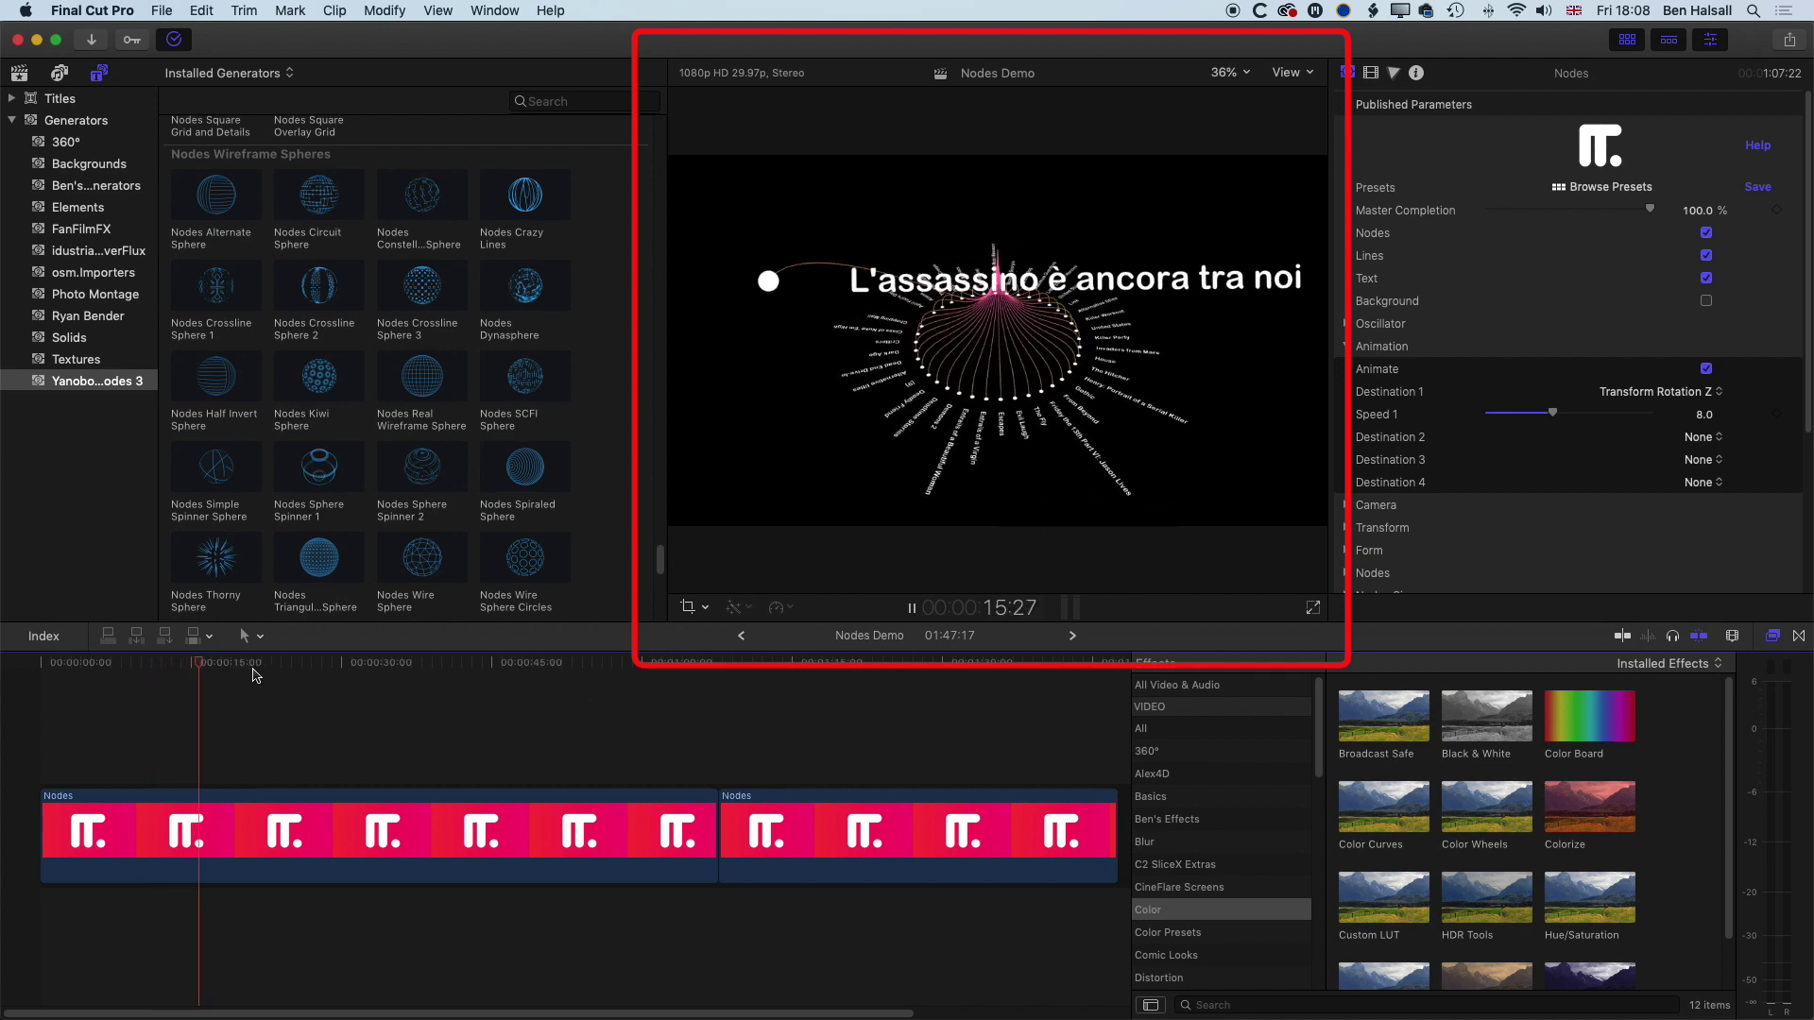
{"action": "key", "text": "space"}
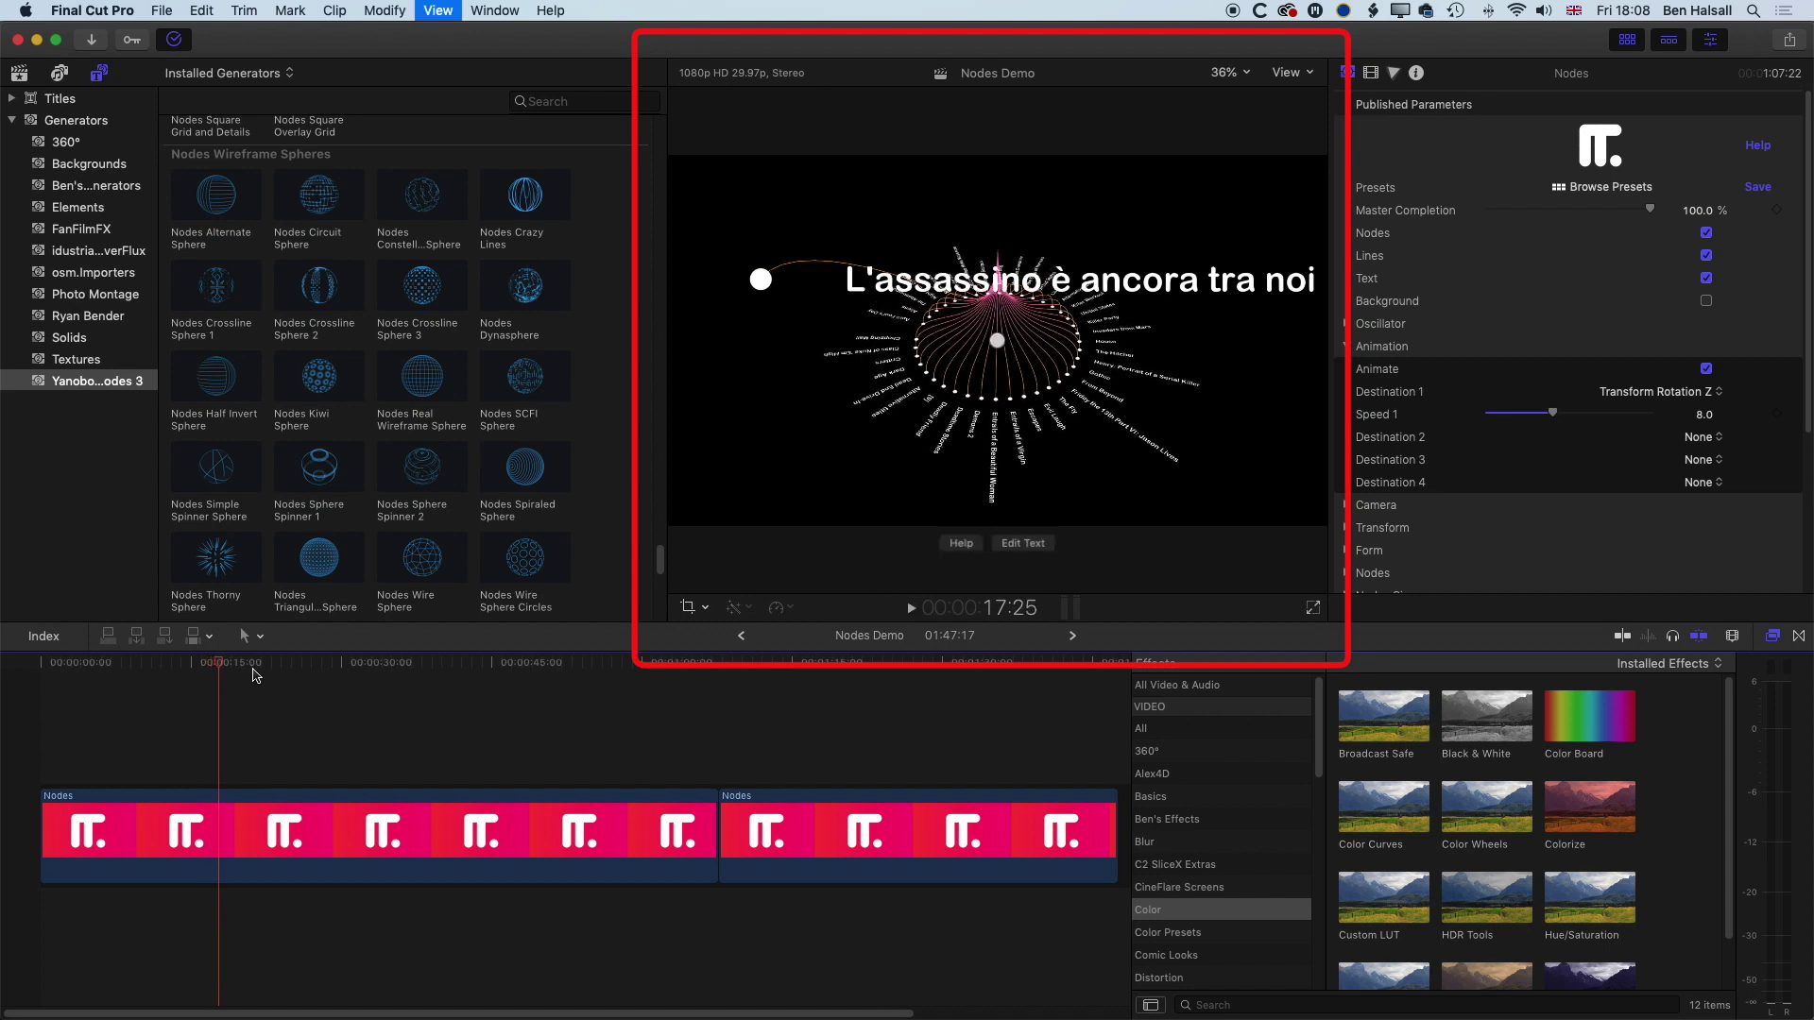
{"action": "left_click", "coordinate": [745, 667]}
{"action": "key", "text": "space"}
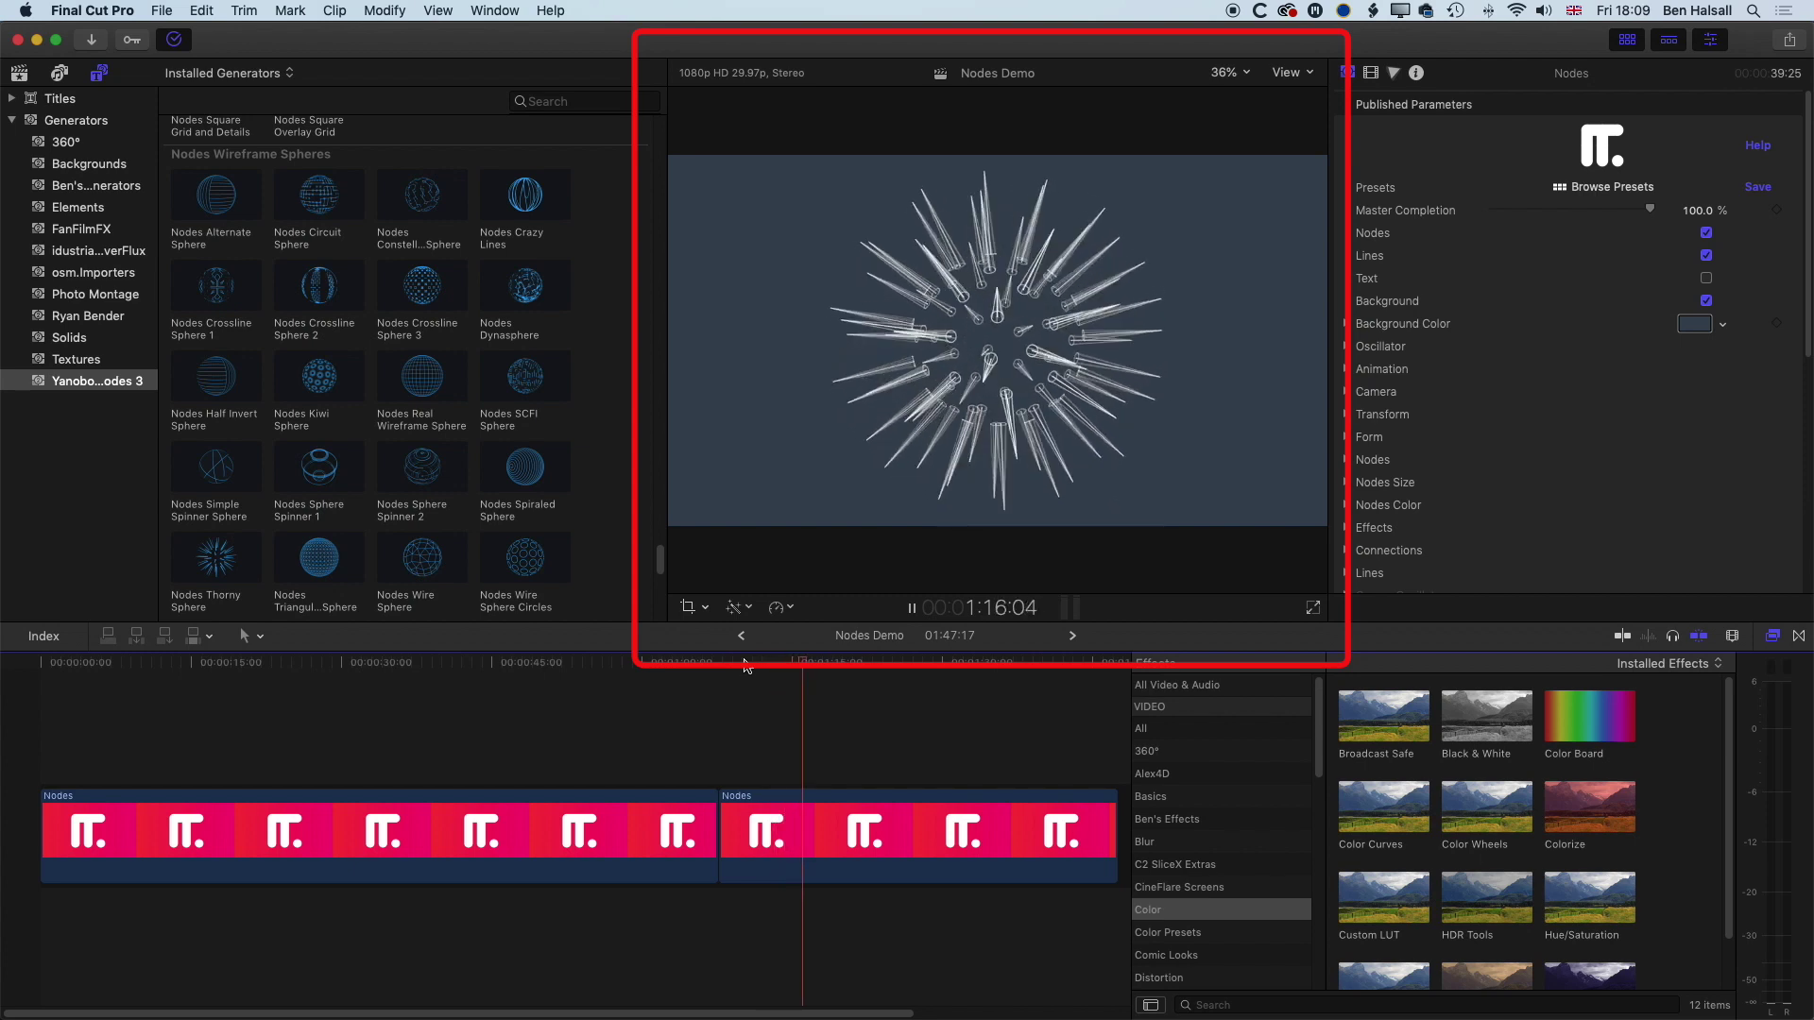
{"action": "key", "text": "space"}
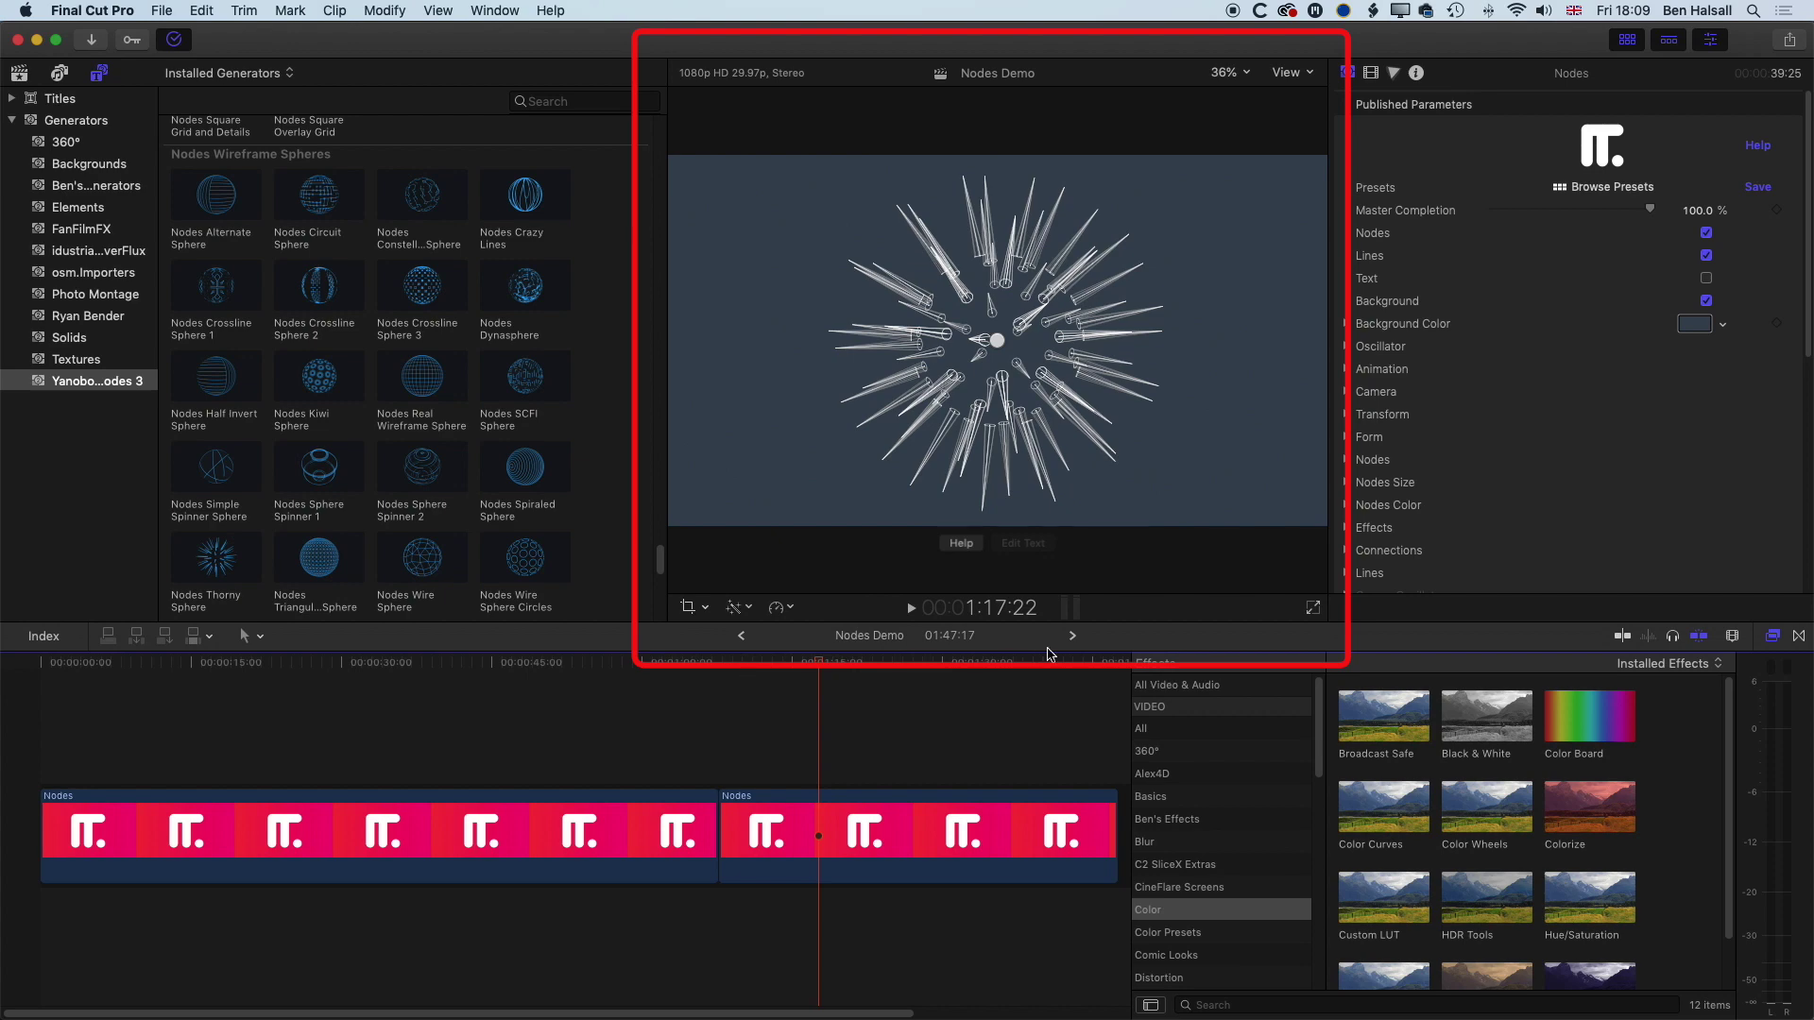
Step: Open the Nodes Demo 2 timeline, add the base Nodes generator to it and select the new clip
{"action": "left_click", "coordinate": [1071, 637]}
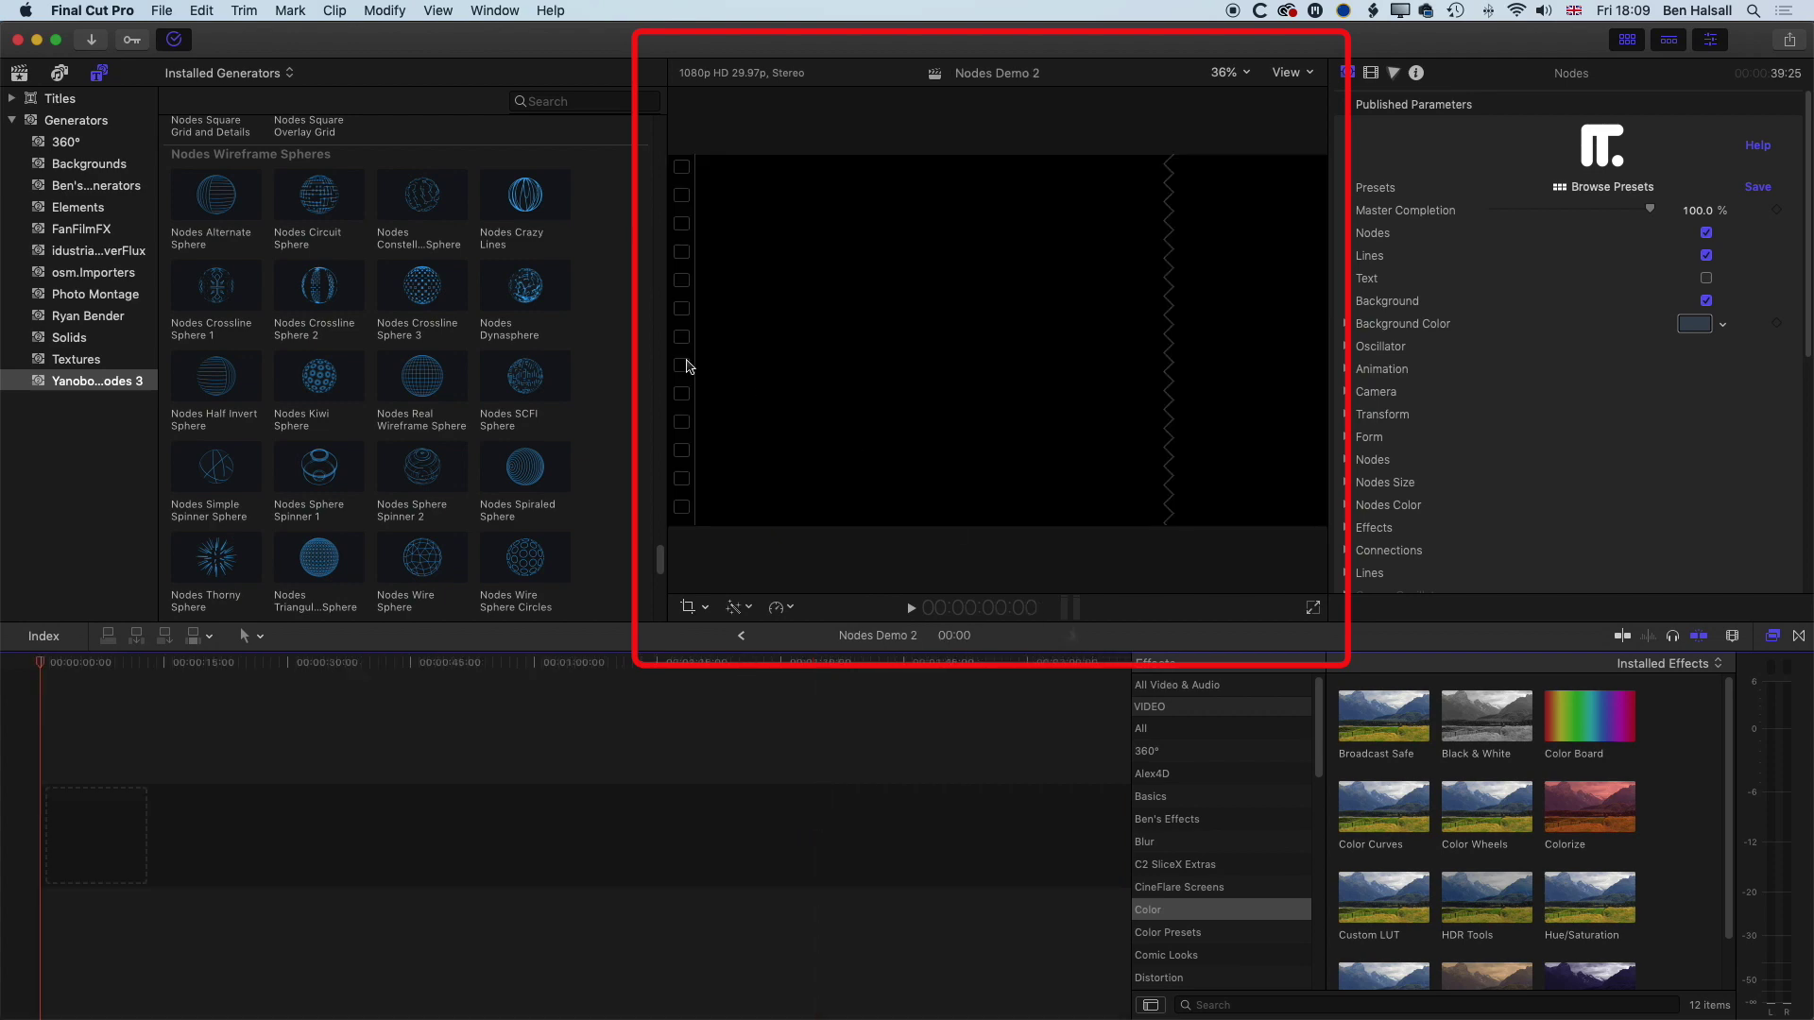
{"action": "scroll", "coordinate": [446, 338], "scroll_direction": "up", "scroll_amount": 2}
{"action": "scroll", "coordinate": [444, 338], "scroll_direction": "up", "scroll_amount": 20}
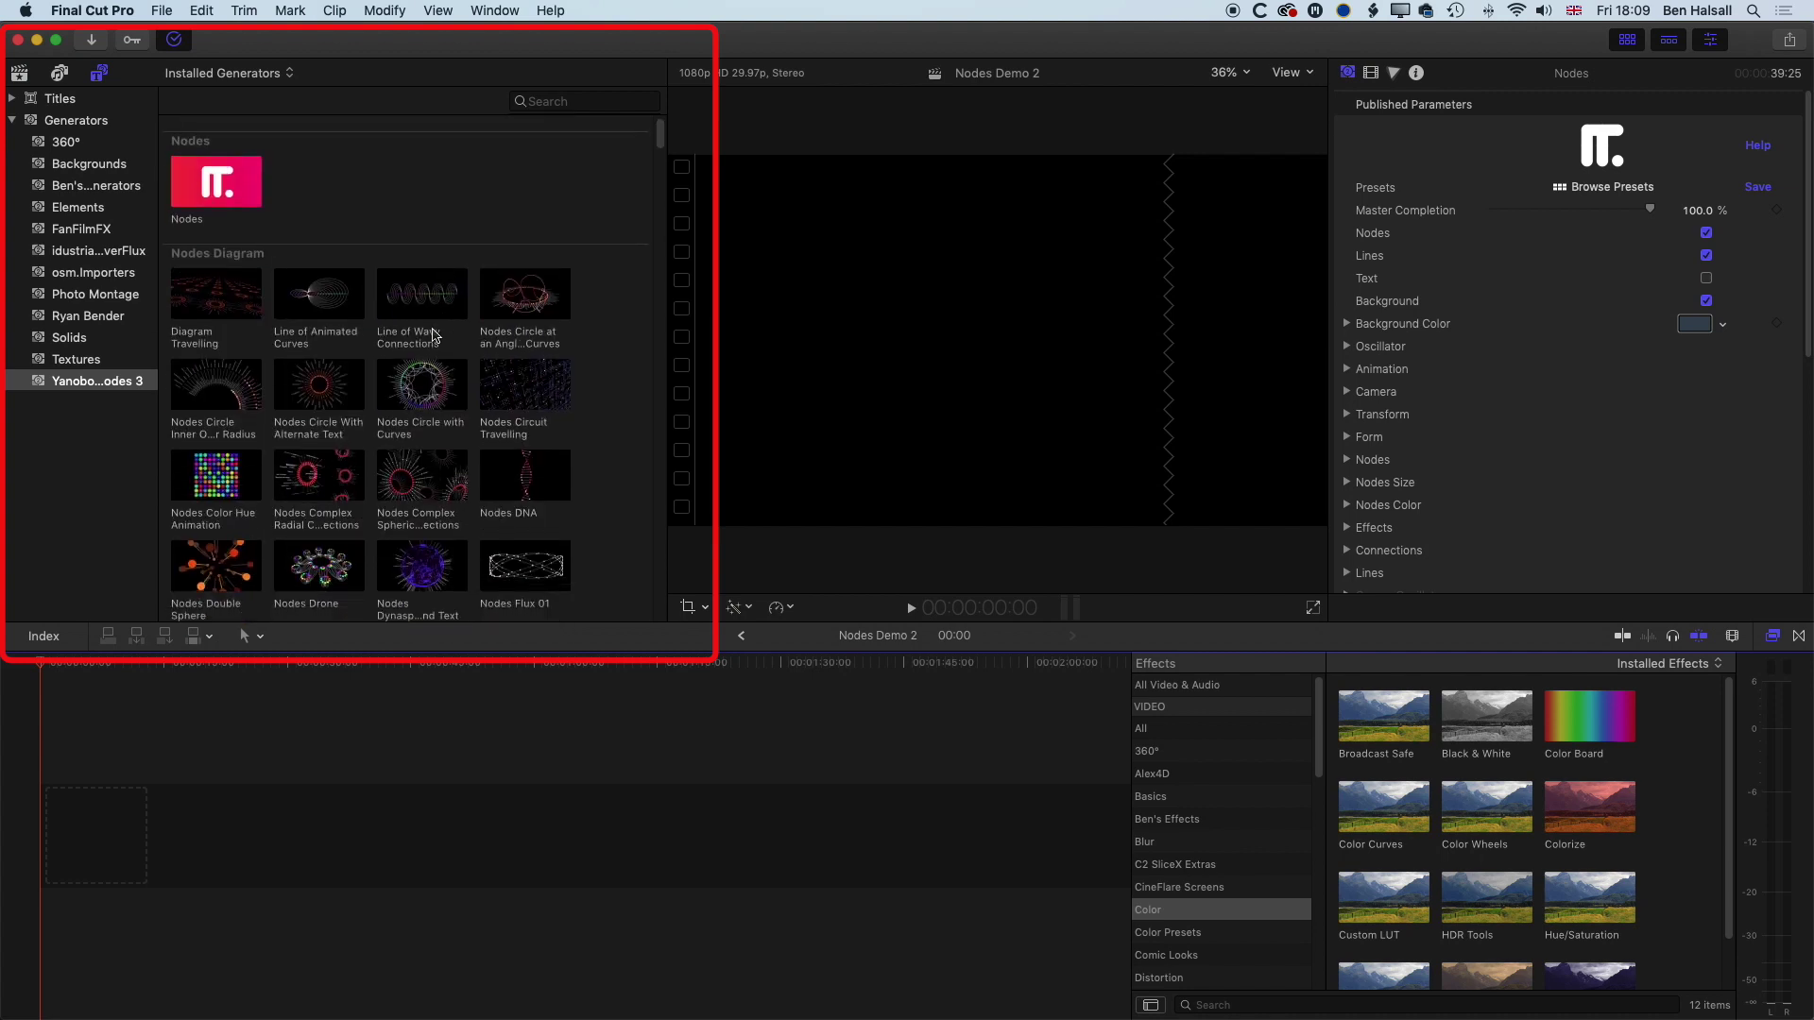
{"action": "left_click", "coordinate": [216, 187]}
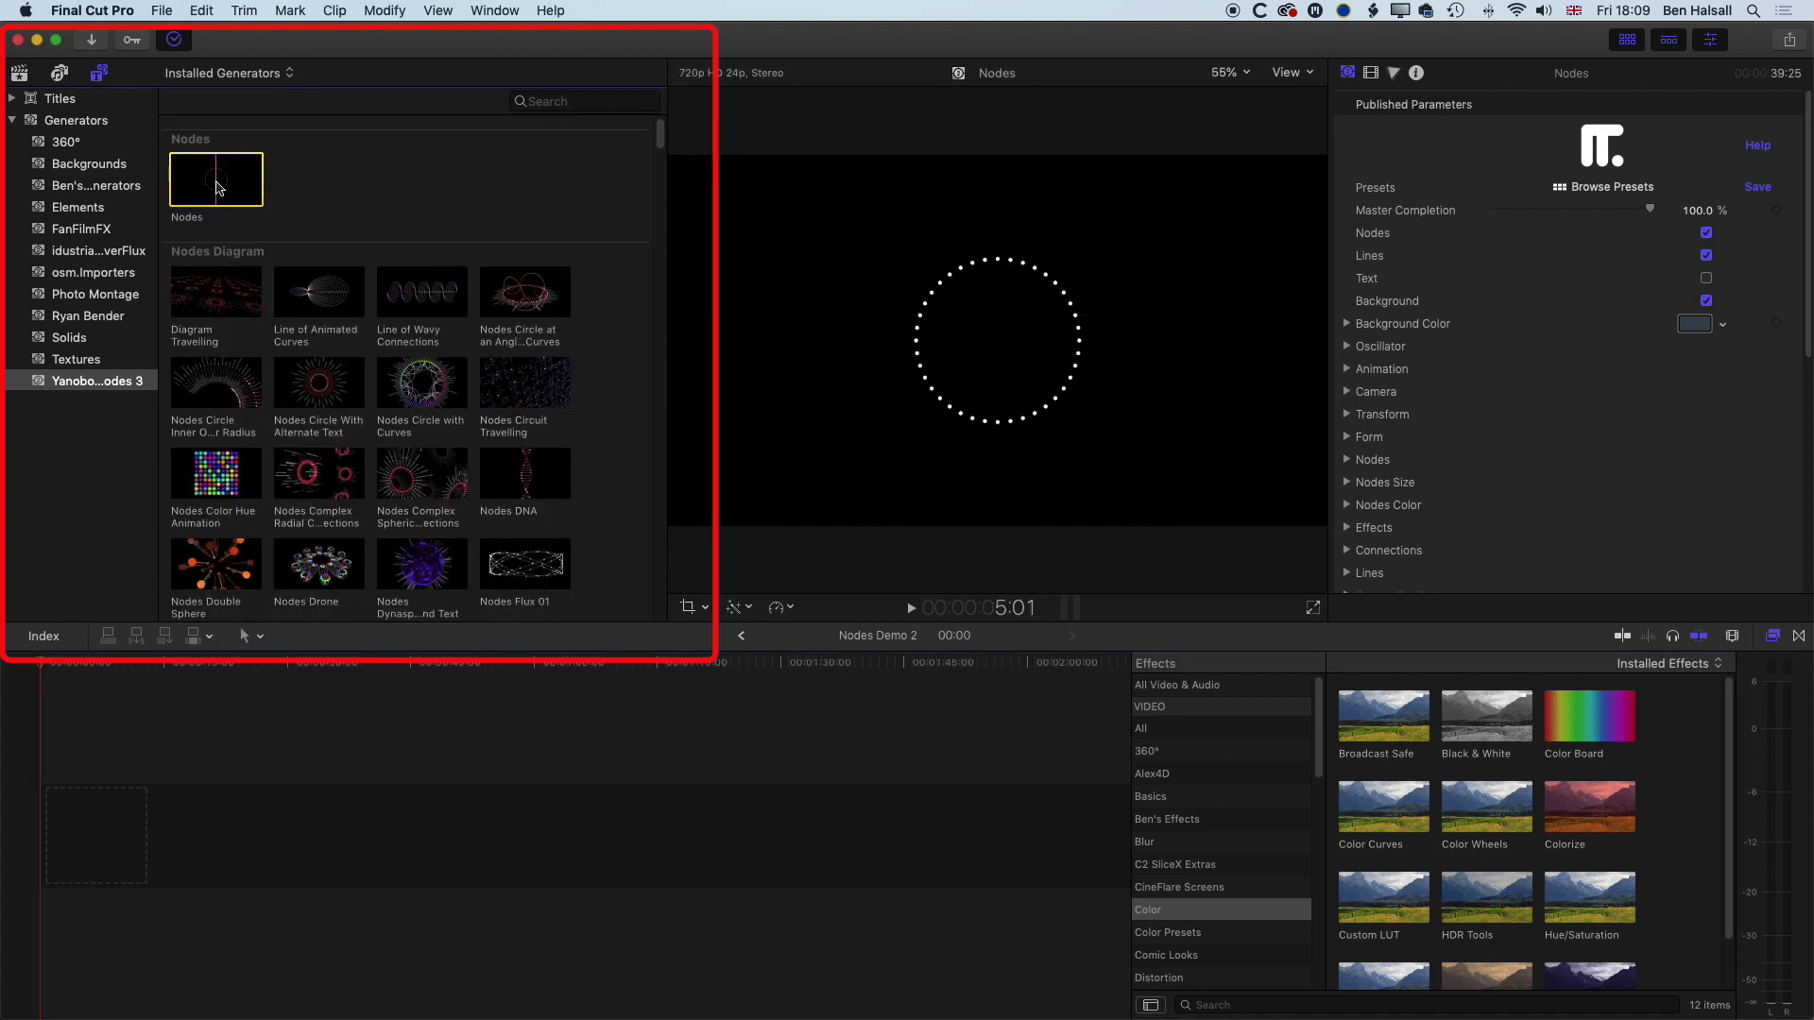
{"action": "left_click_drag", "start_coordinate": [210, 186], "coordinate": [749, 831]}
{"action": "left_click", "coordinate": [219, 667]}
{"action": "left_click", "coordinate": [252, 828]}
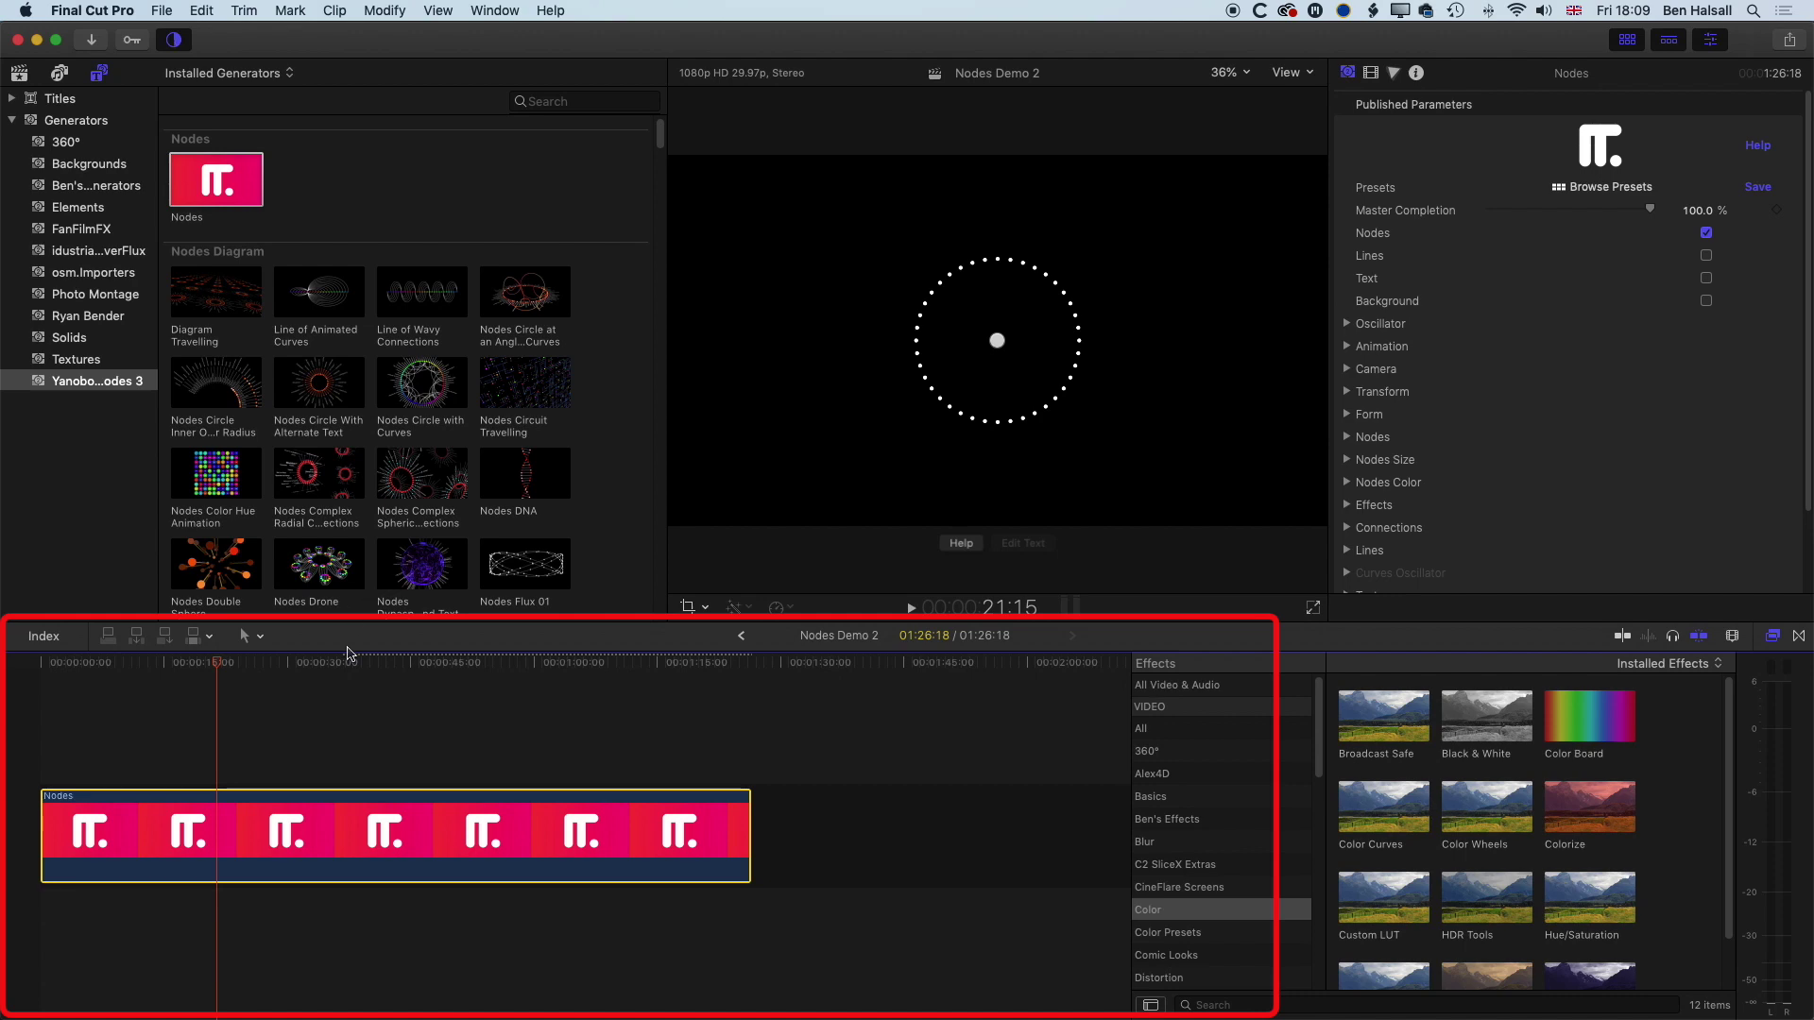
Step: Switch to TextEdit and copy the entire list of film titles from the untitled document
{"action": "key", "text": "super+Tab"}
{"action": "key", "text": "super+Tab"}
{"action": "key", "text": "super+Tab"}
{"action": "key", "text": "super+Tab"}
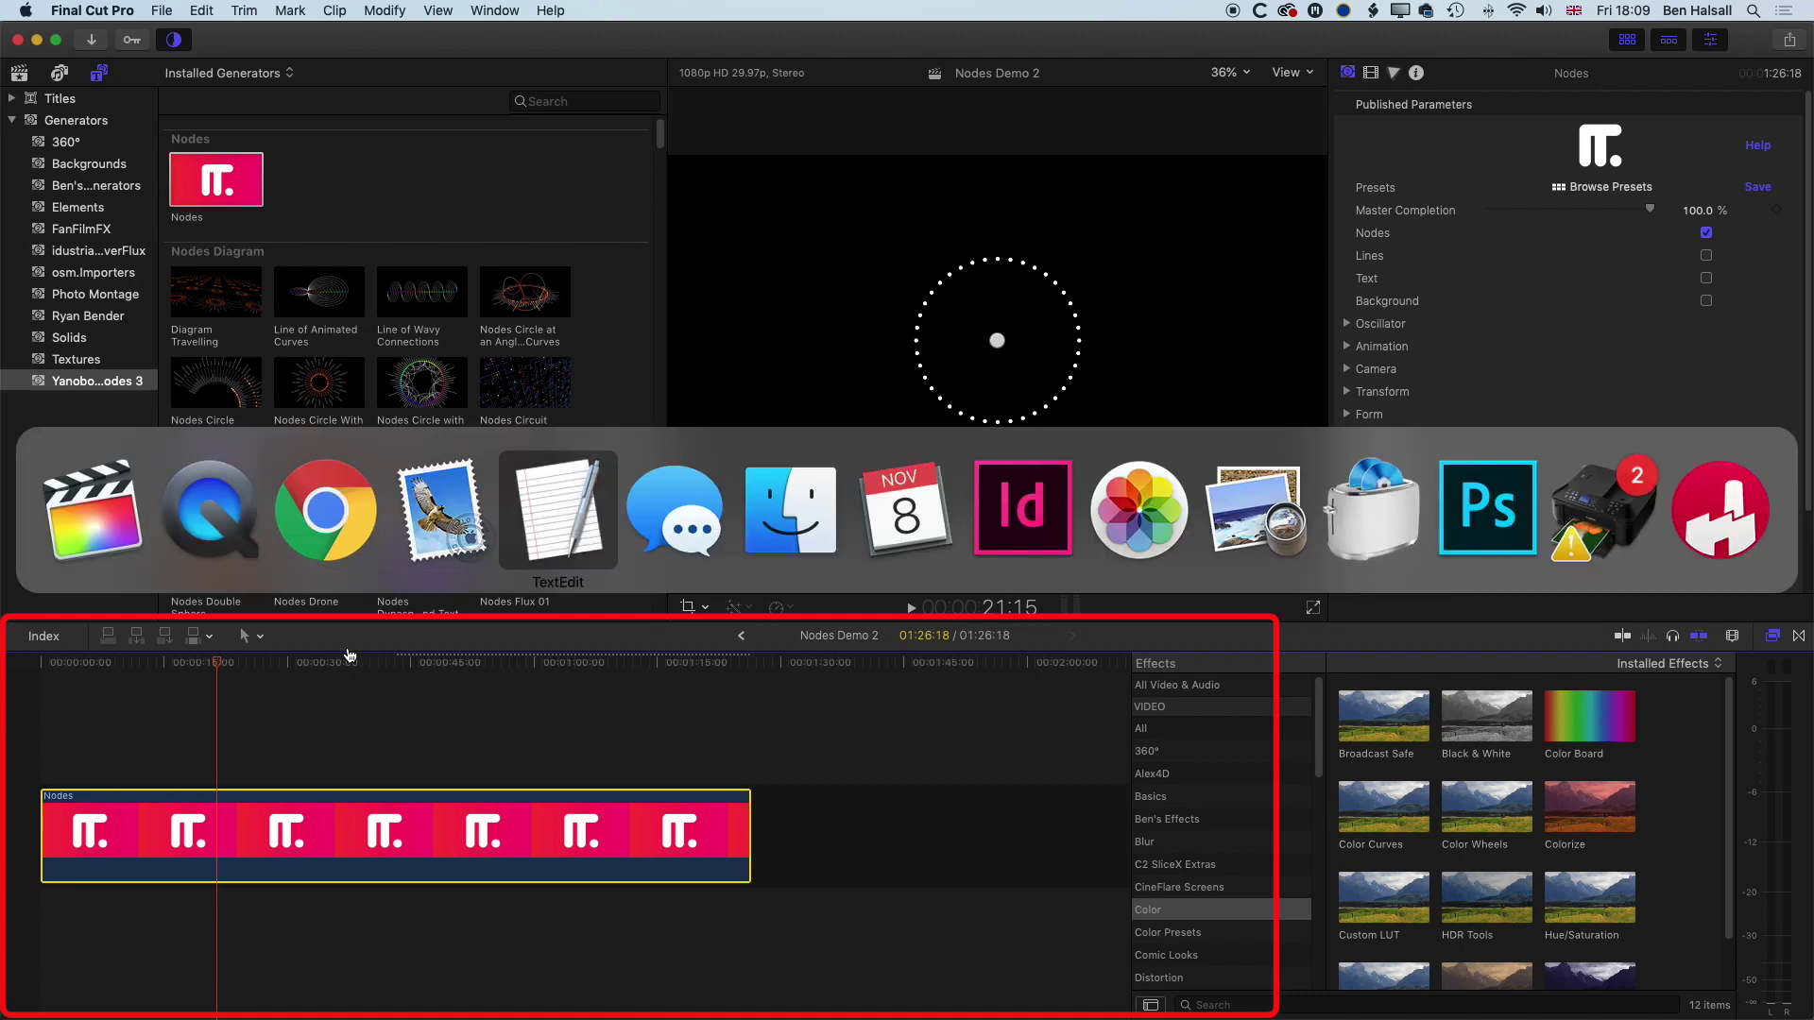
{"action": "mouse_move", "coordinate": [1578, 566]}
{"action": "left_mouse_down"}
{"action": "mouse_move", "coordinate": [1235, 422]}
{"action": "mouse_move", "coordinate": [1387, 762]}
{"action": "left_mouse_up"}
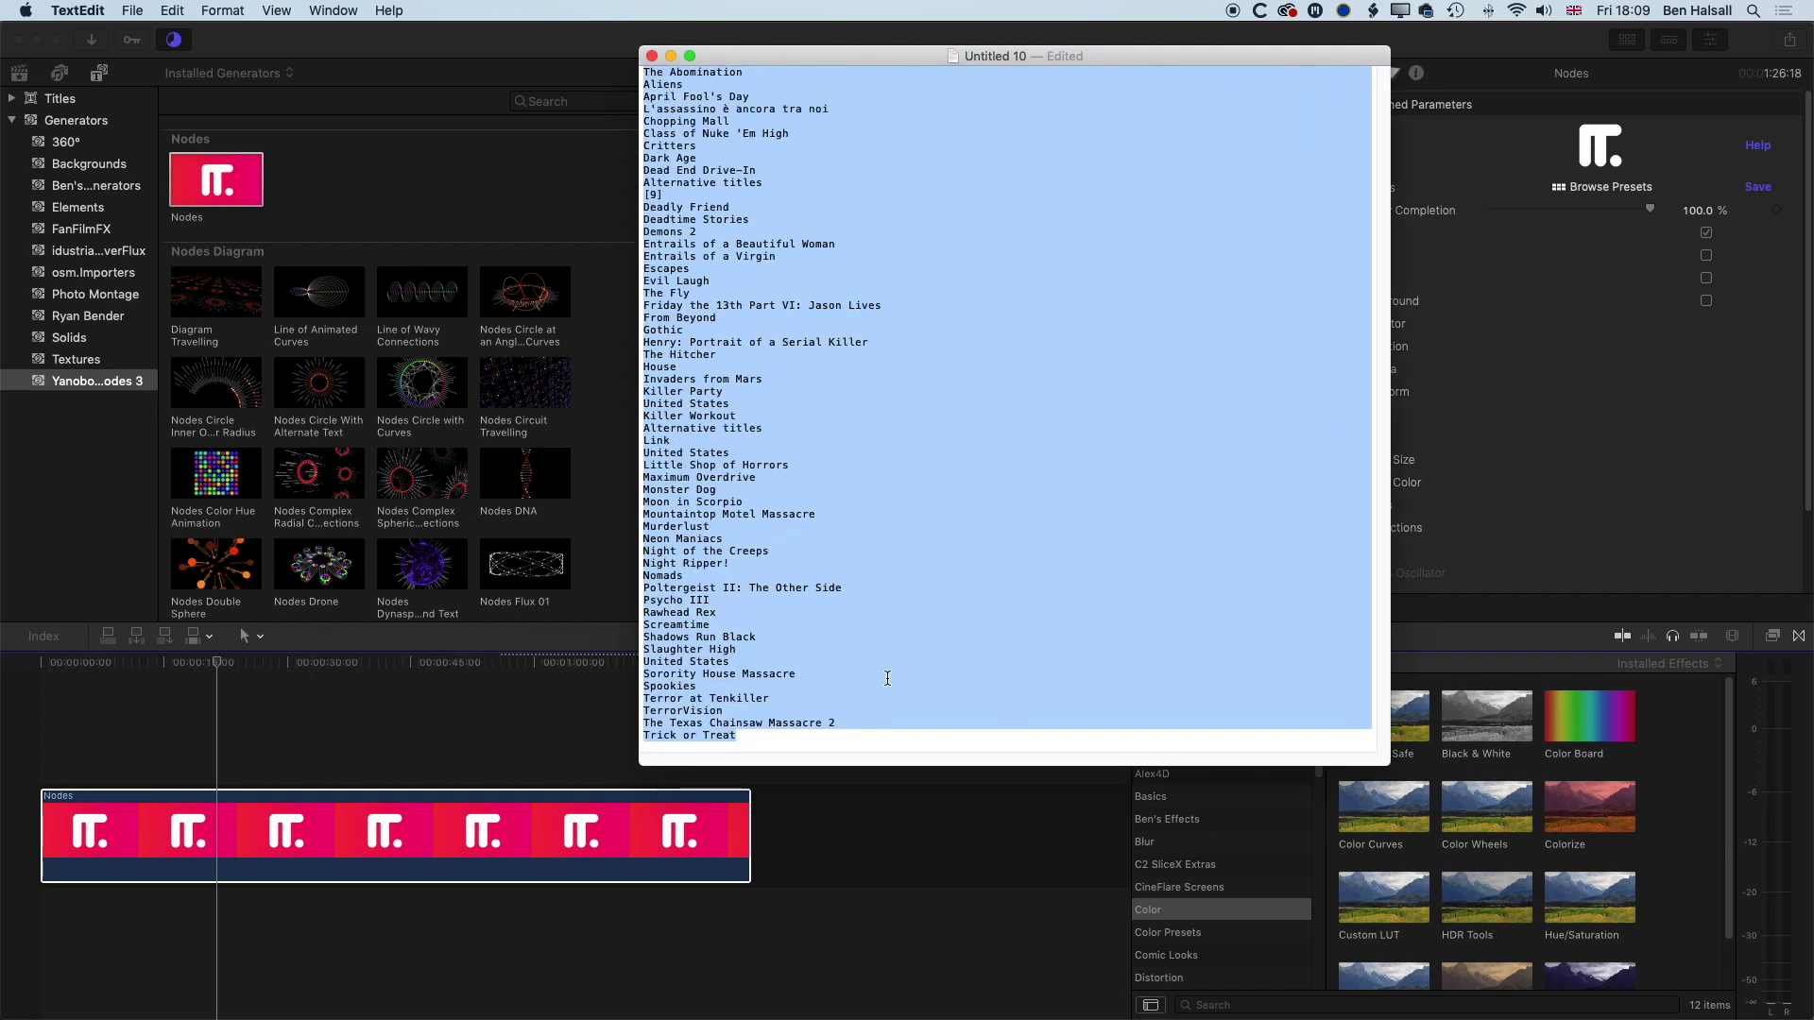
{"action": "left_click", "coordinate": [852, 557]}
{"action": "key", "text": "super+a"}
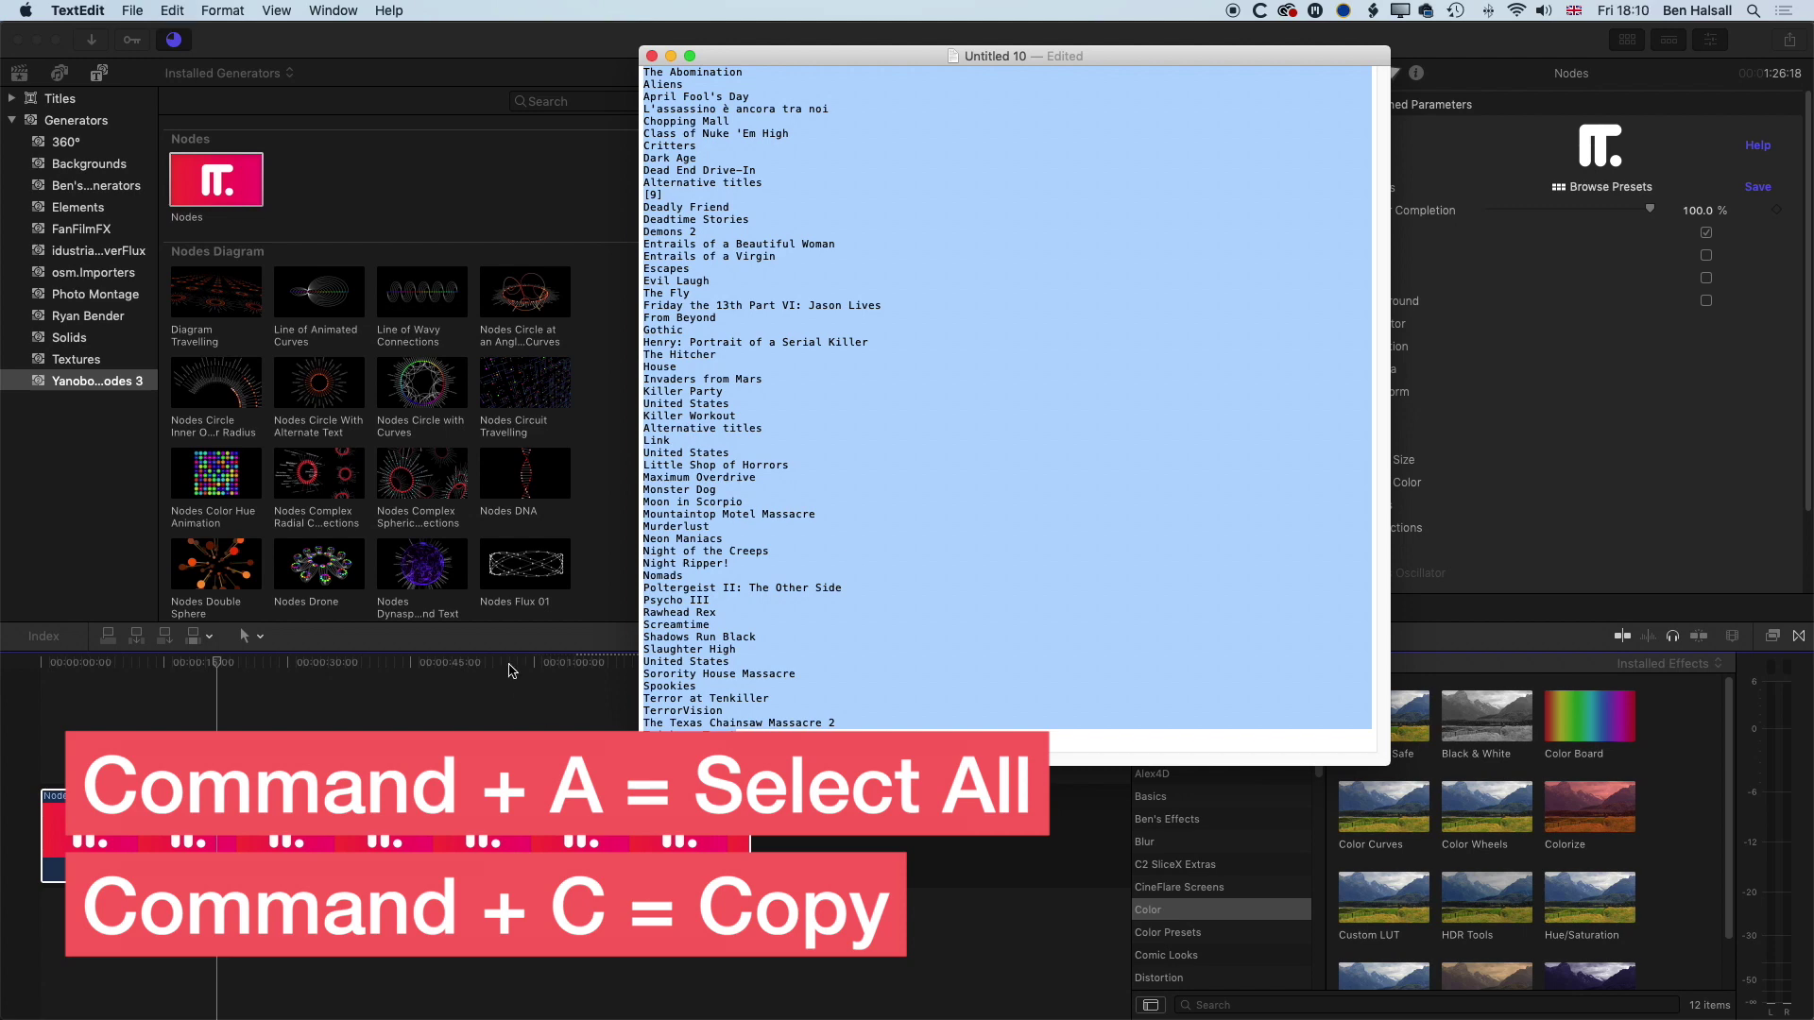
Step: Return to Final Cut Pro and enable Lines and Text for the Nodes generator
{"action": "left_click", "coordinate": [513, 669]}
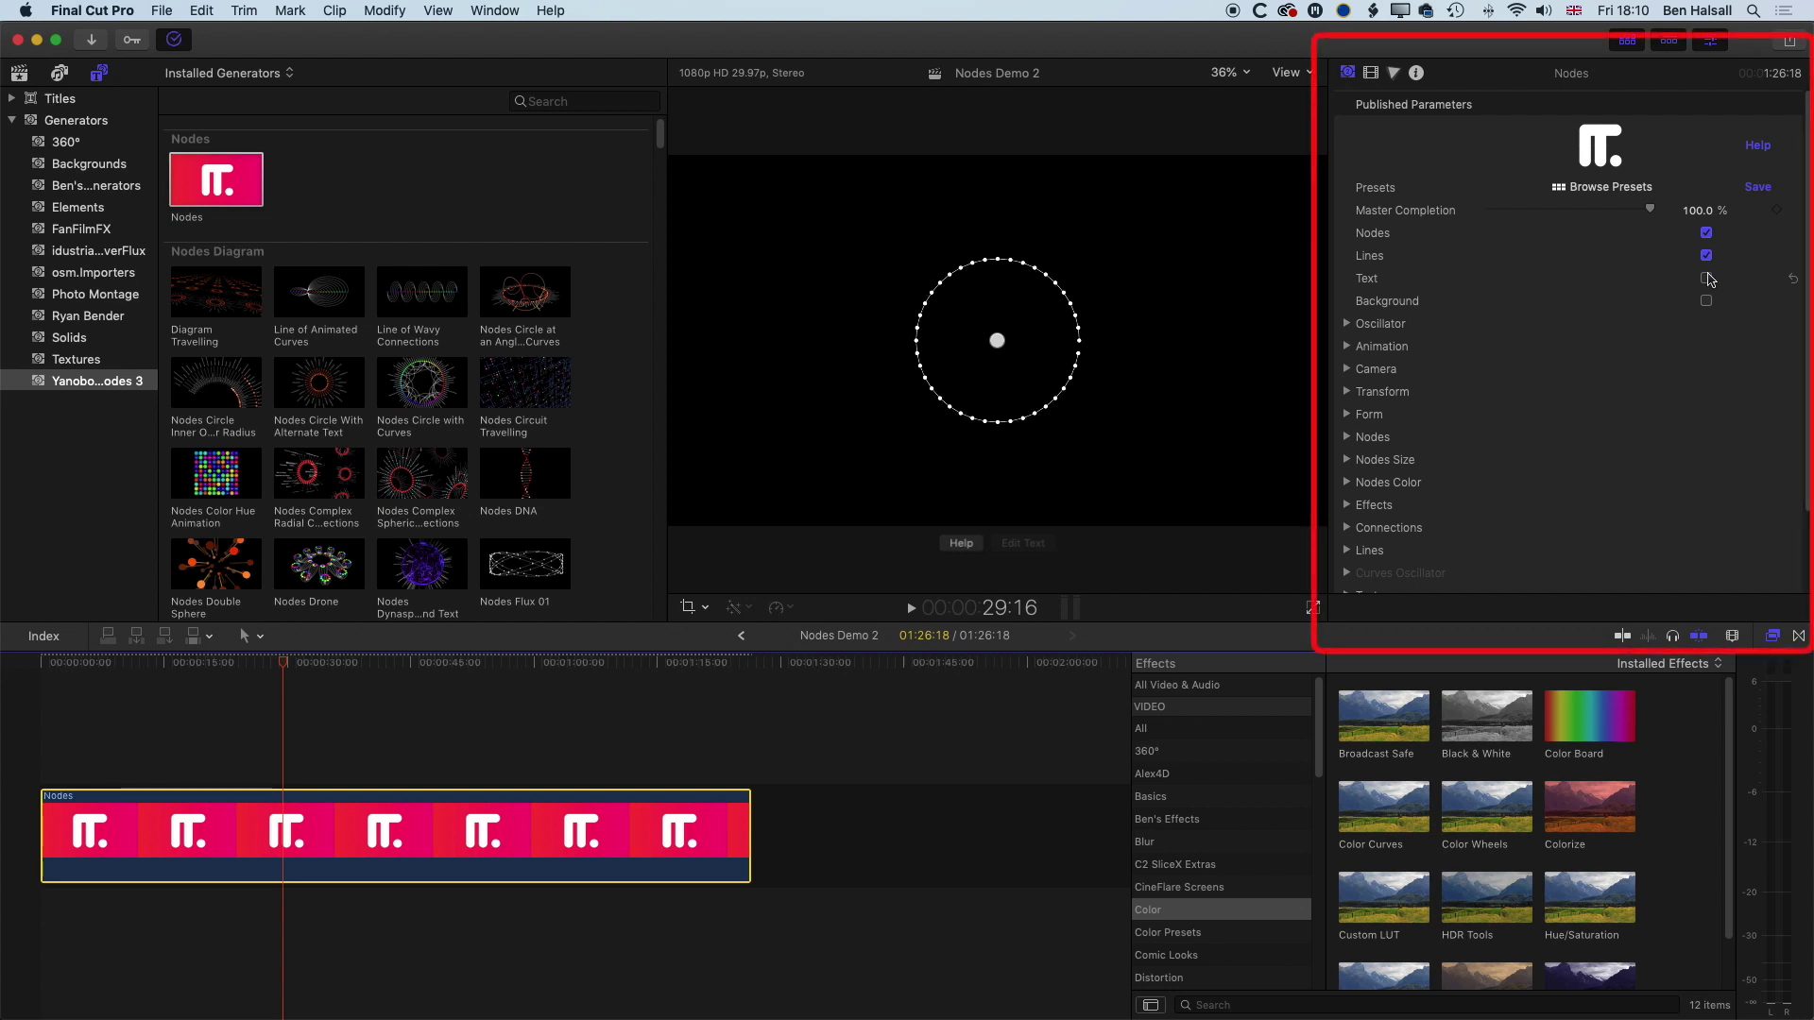
{"action": "left_click", "coordinate": [1706, 278]}
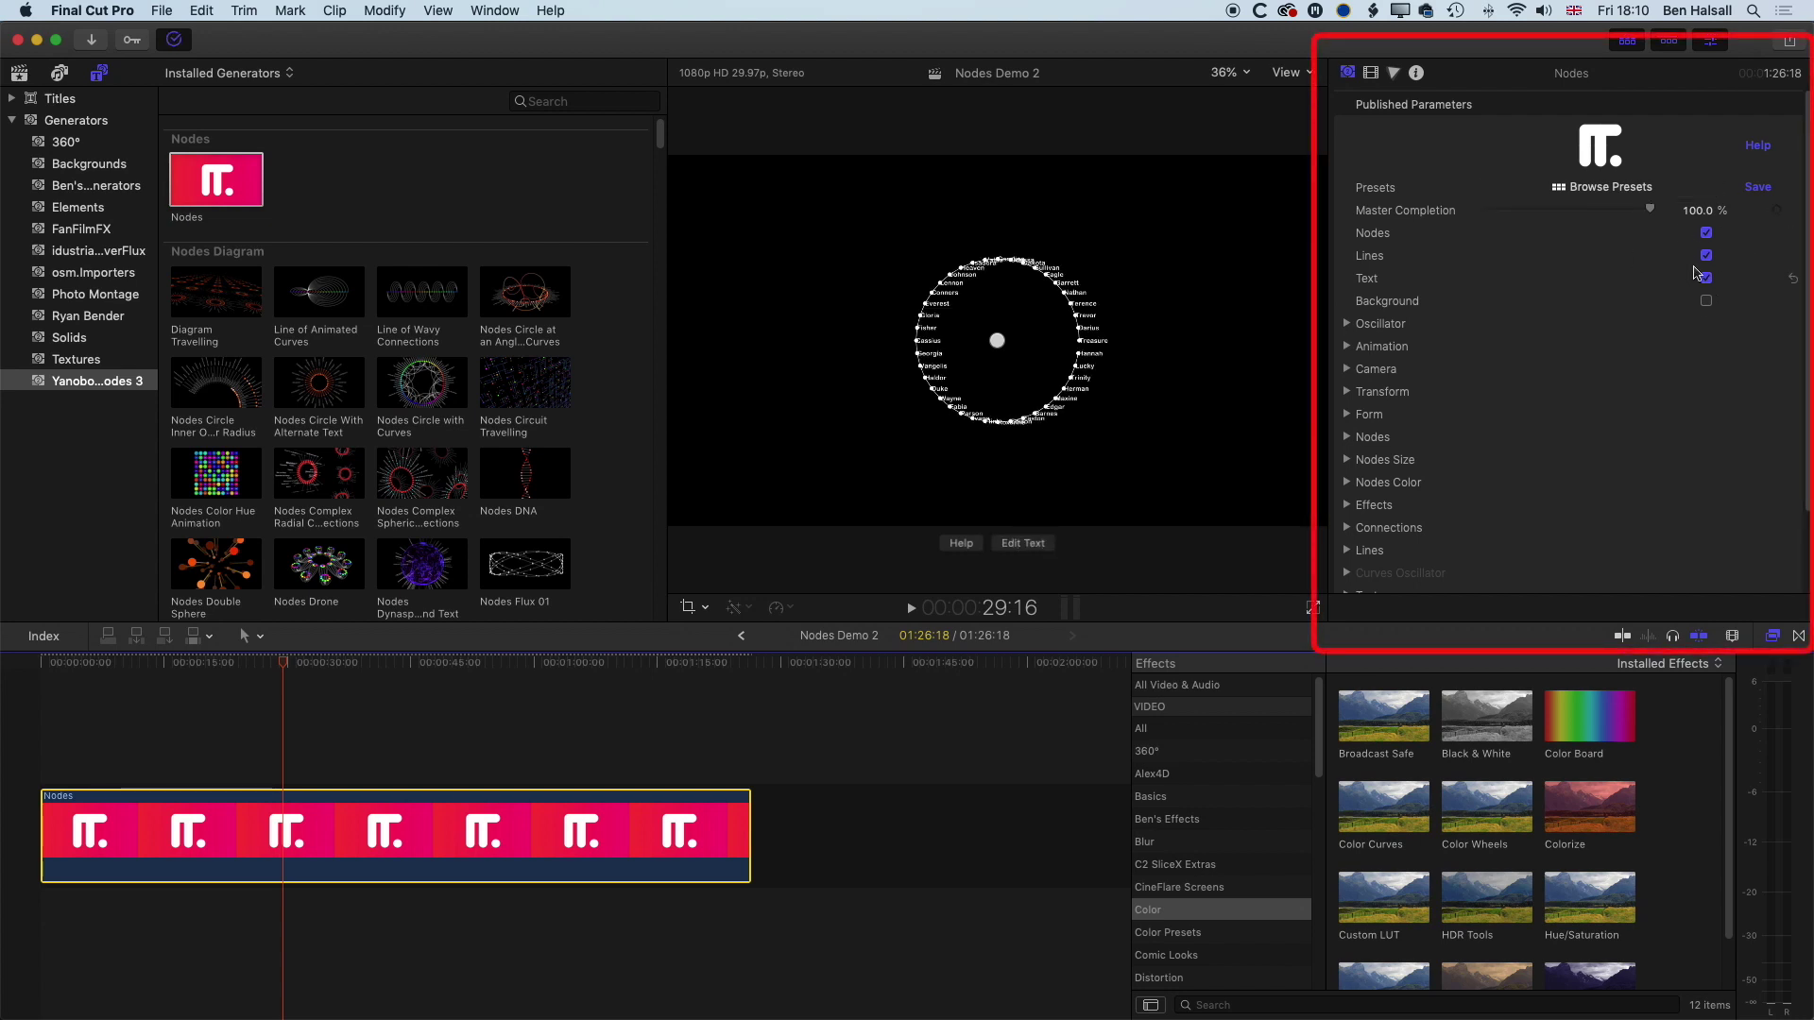
{"action": "left_click_drag", "start_coordinate": [306, 664], "coordinate": [292, 668]}
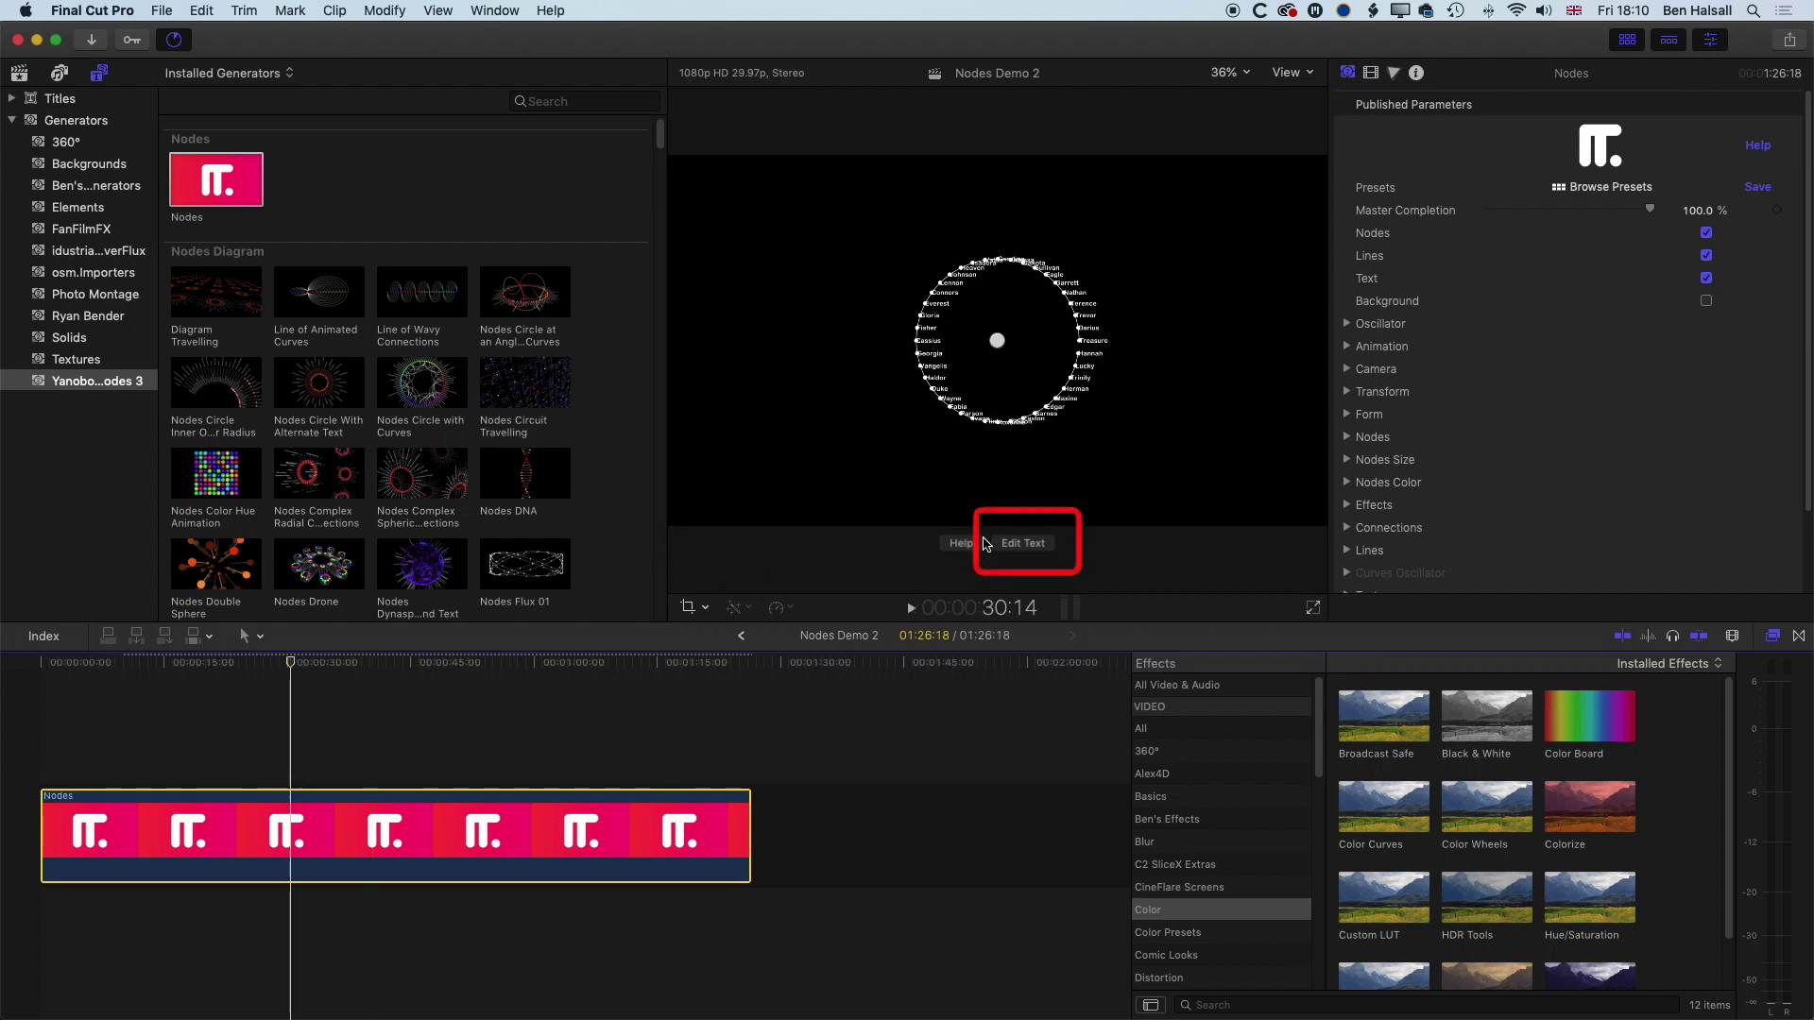
Step: Replace the generator's default text list with the copied film titles and apply the change
{"action": "left_click", "coordinate": [1053, 545]}
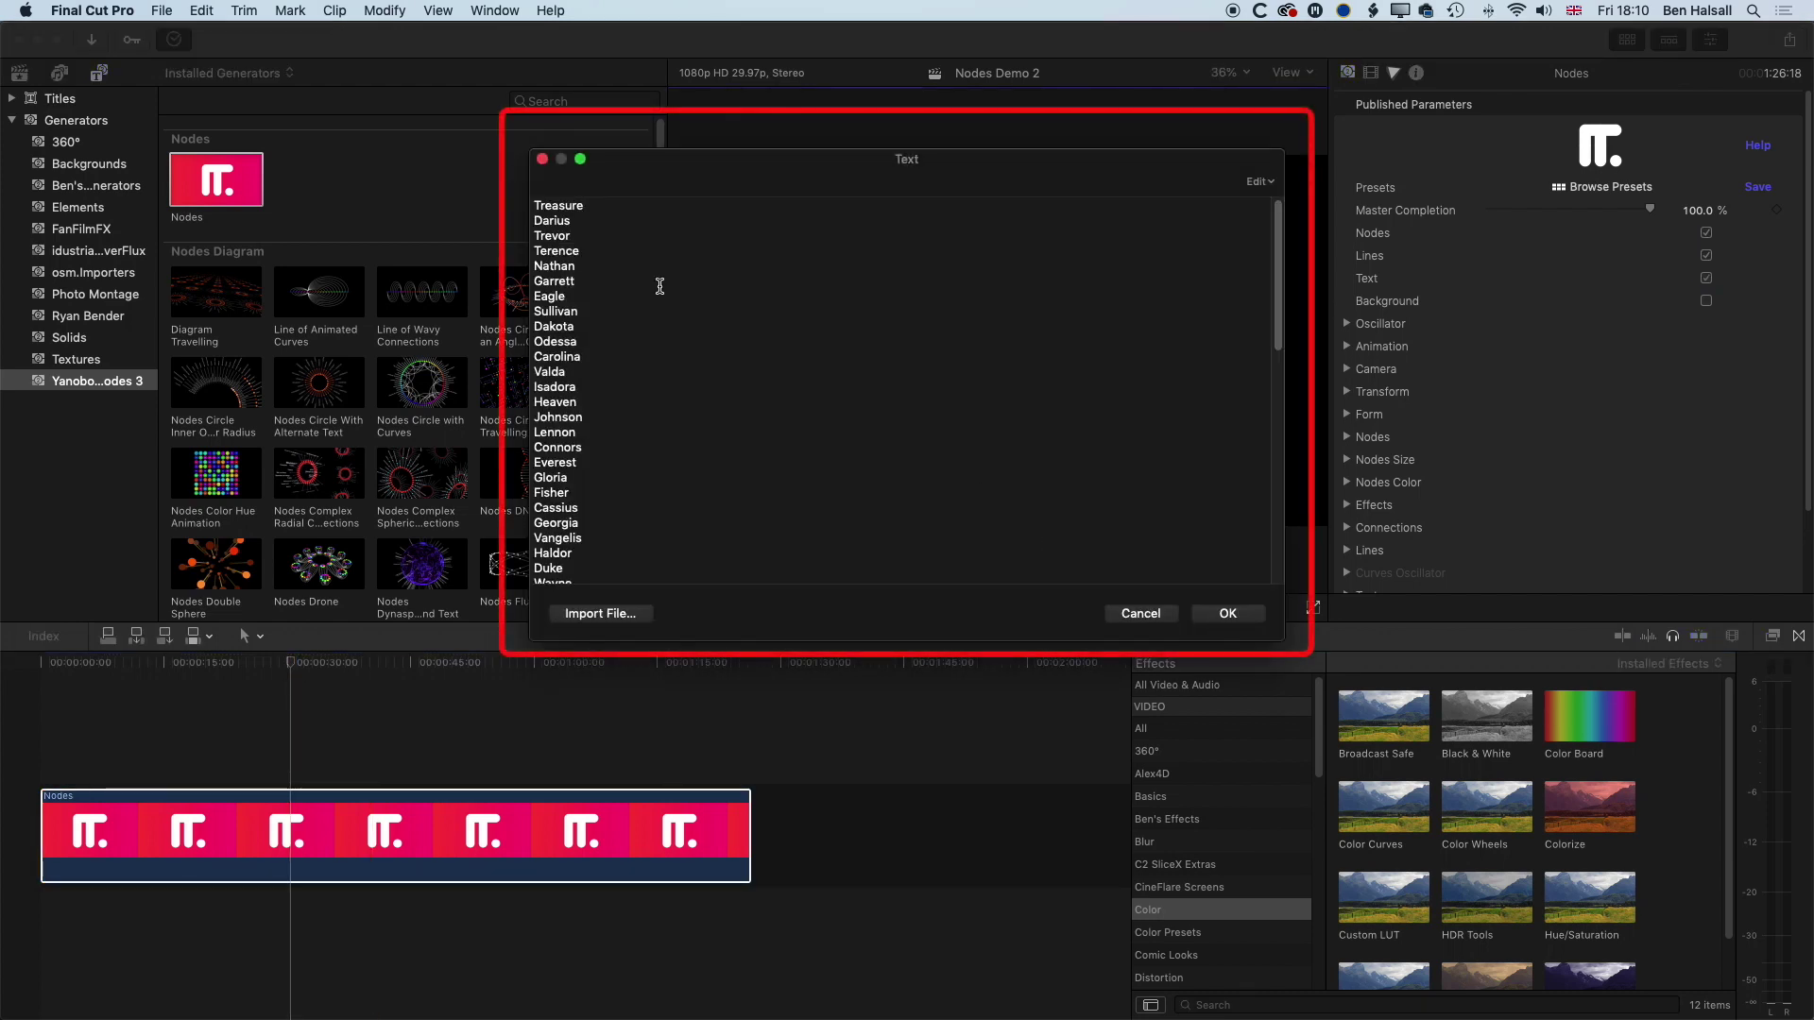
{"action": "key", "text": "super+a"}
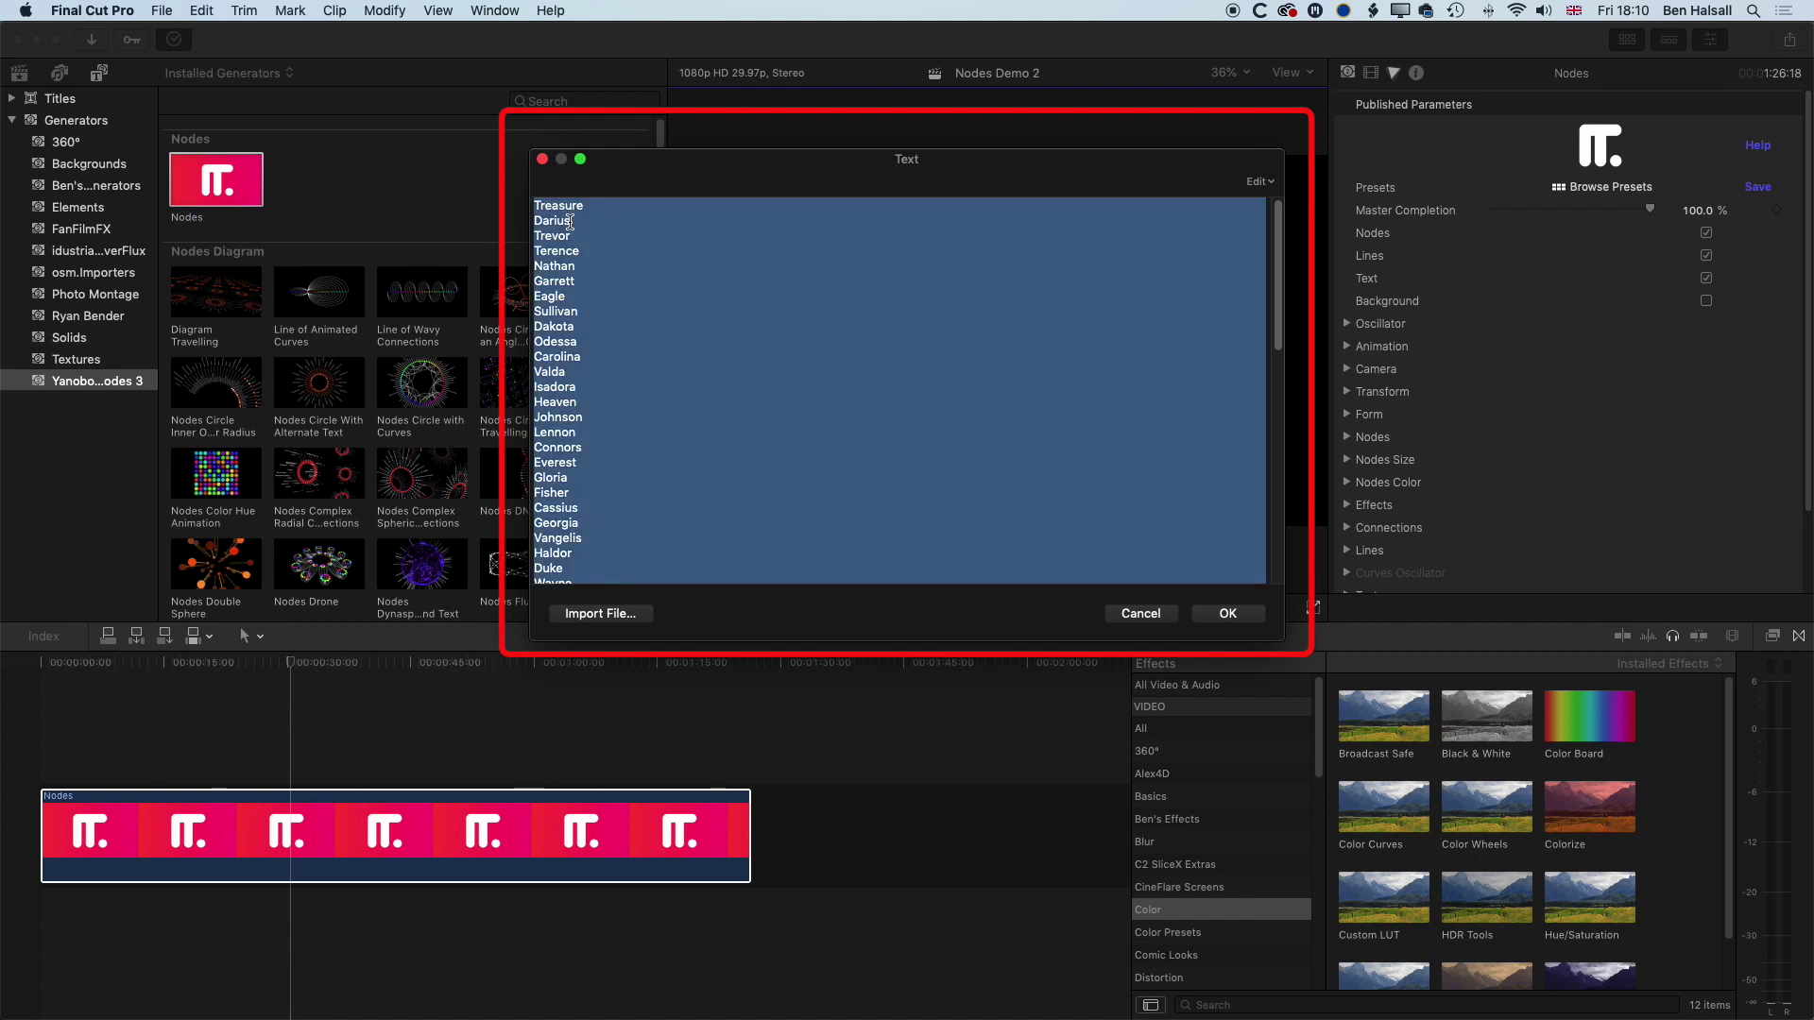
{"action": "key", "text": "BackSpace"}
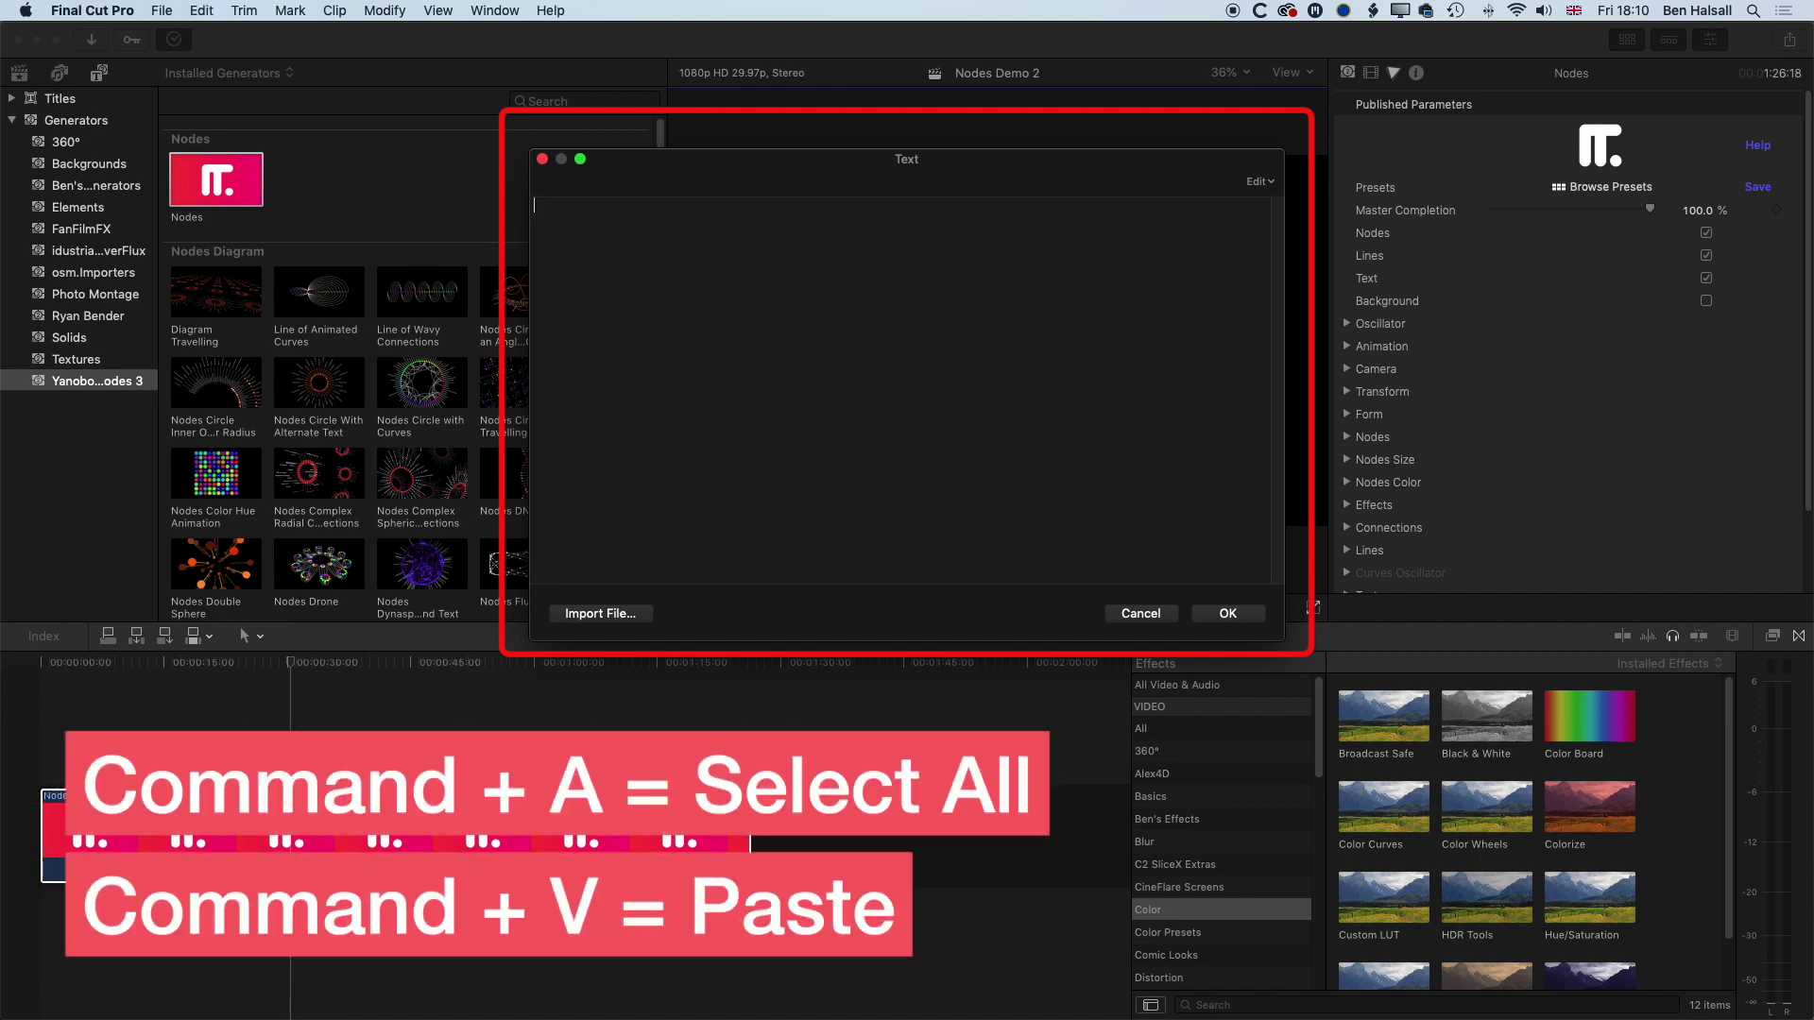
{"action": "key", "text": "super+v"}
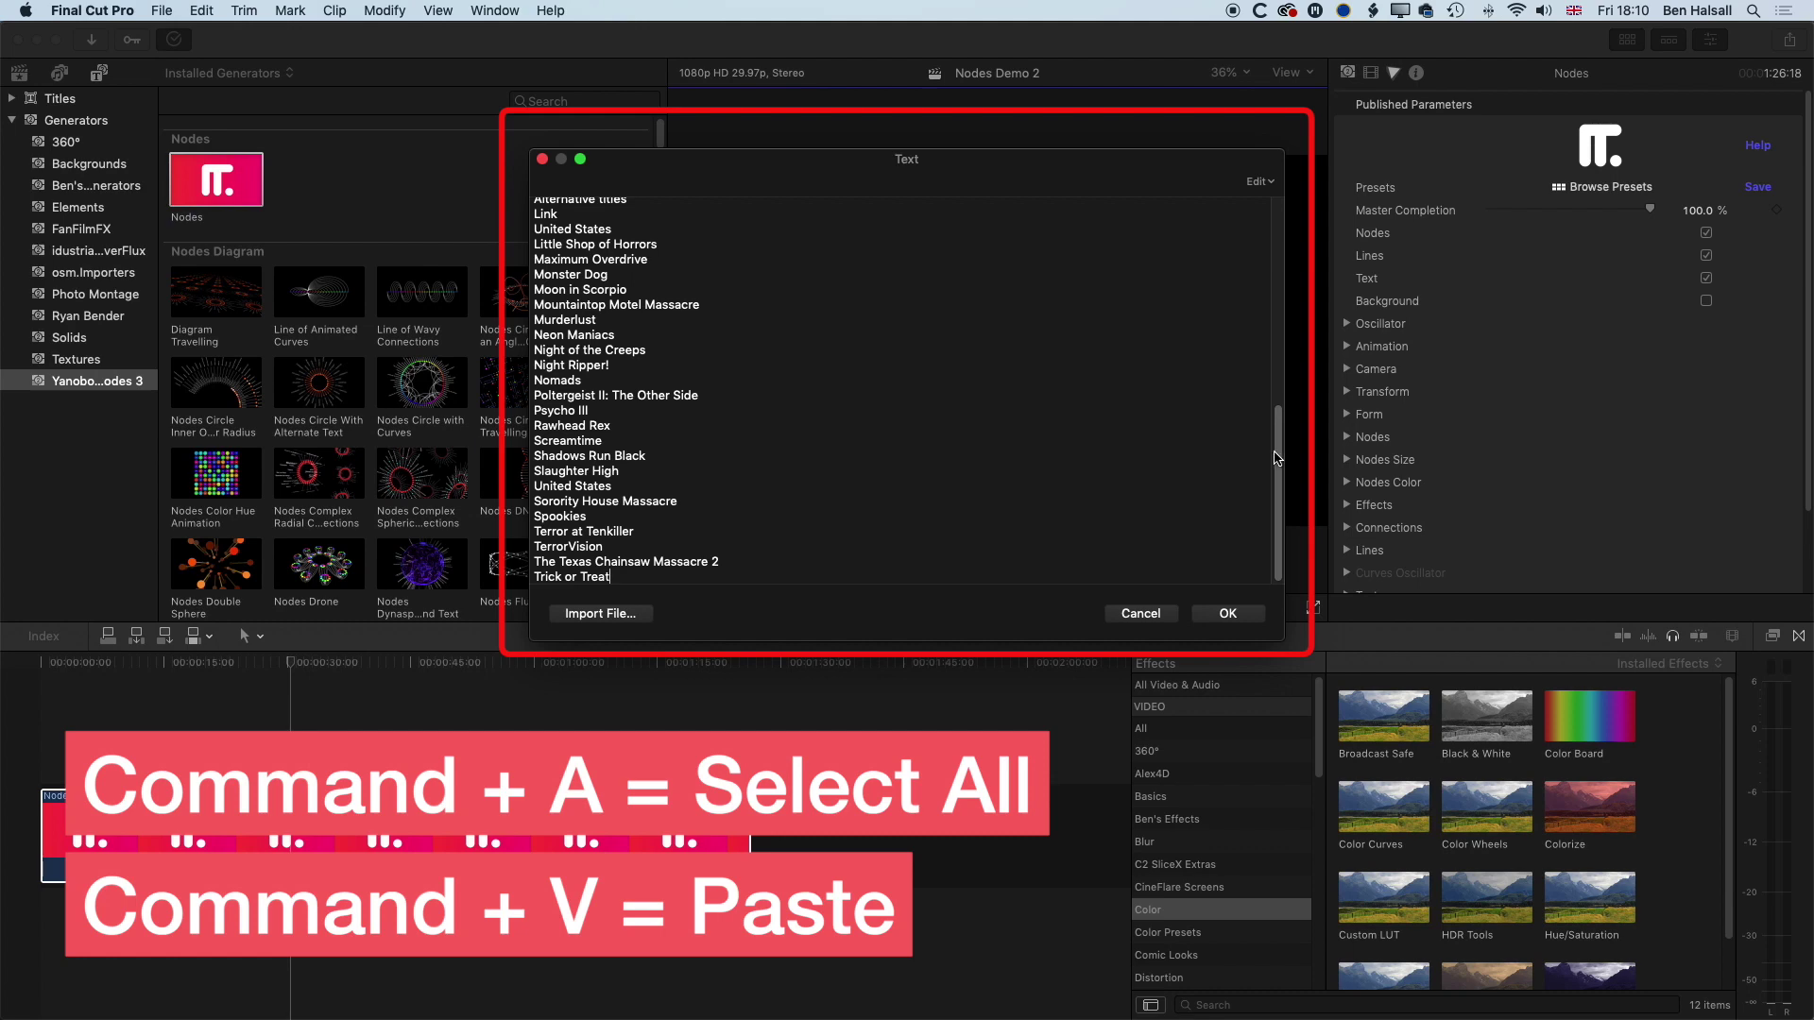
{"action": "scroll", "coordinate": [1273, 458], "scroll_direction": "up", "scroll_amount": 15}
{"action": "scroll", "coordinate": [1257, 232], "scroll_direction": "down", "scroll_amount": 8}
{"action": "scroll", "coordinate": [1286, 401], "scroll_direction": "up", "scroll_amount": 5}
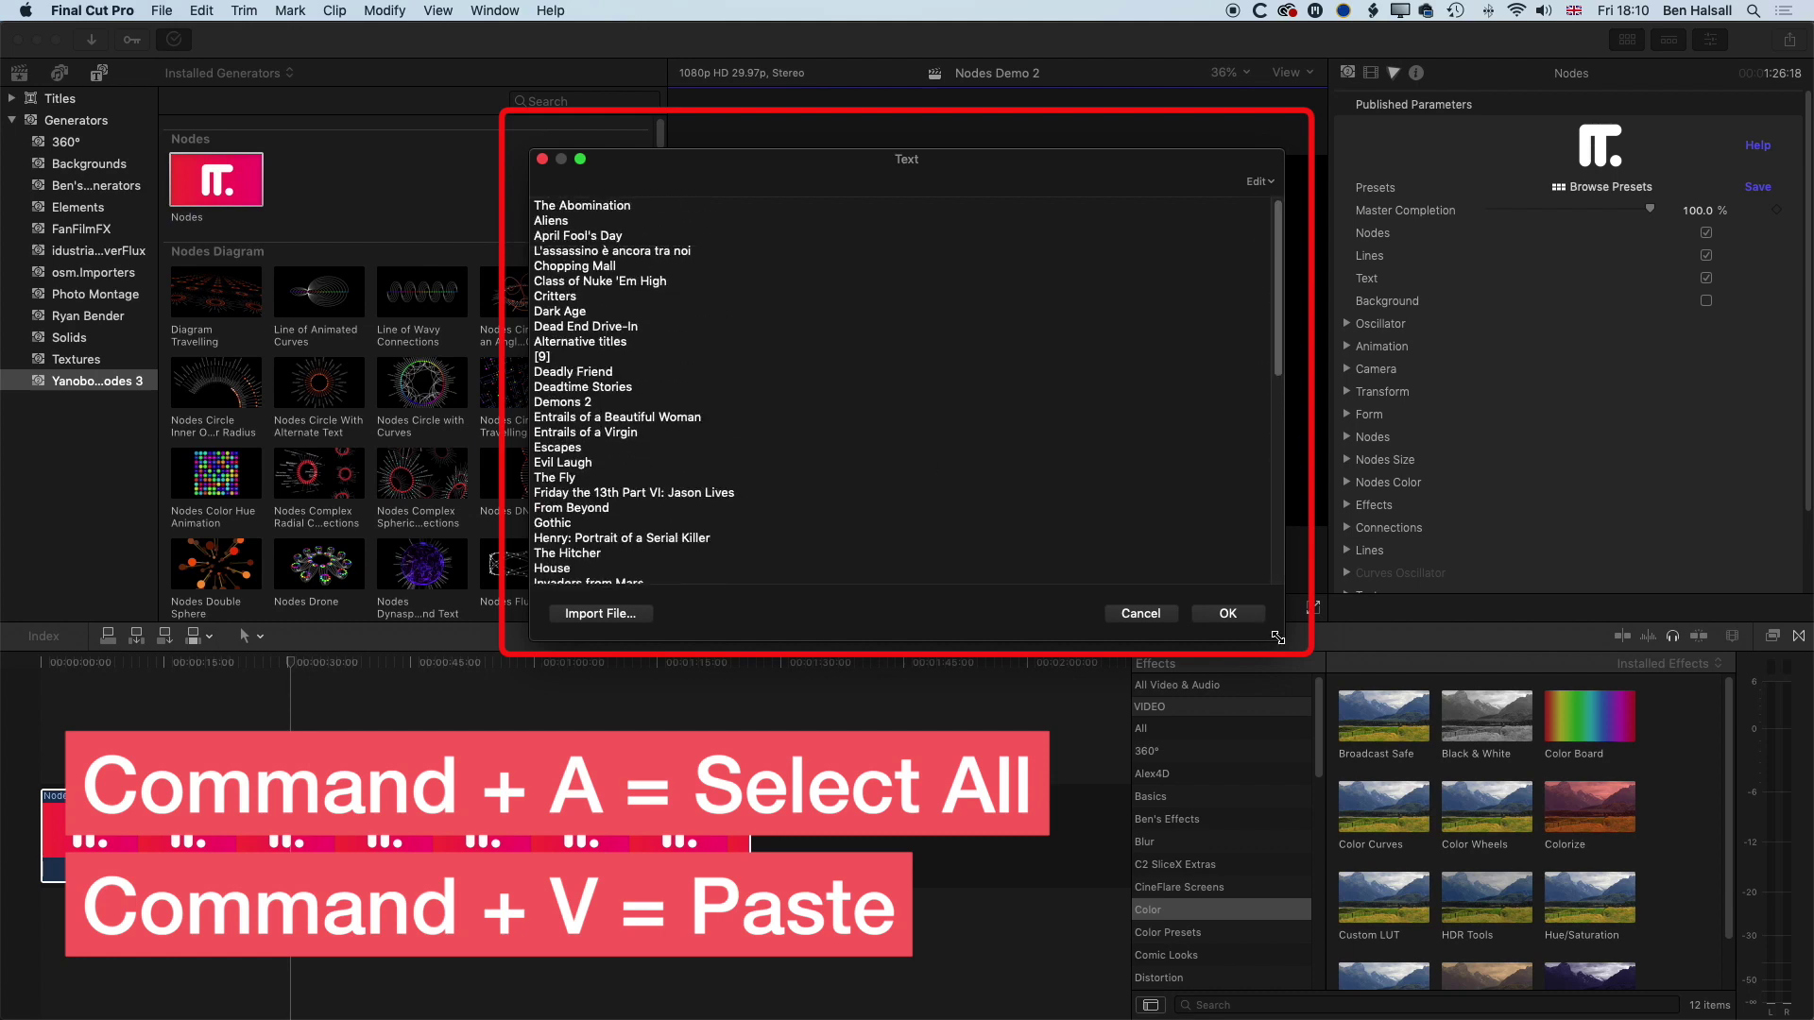
{"action": "left_click", "coordinate": [1233, 615]}
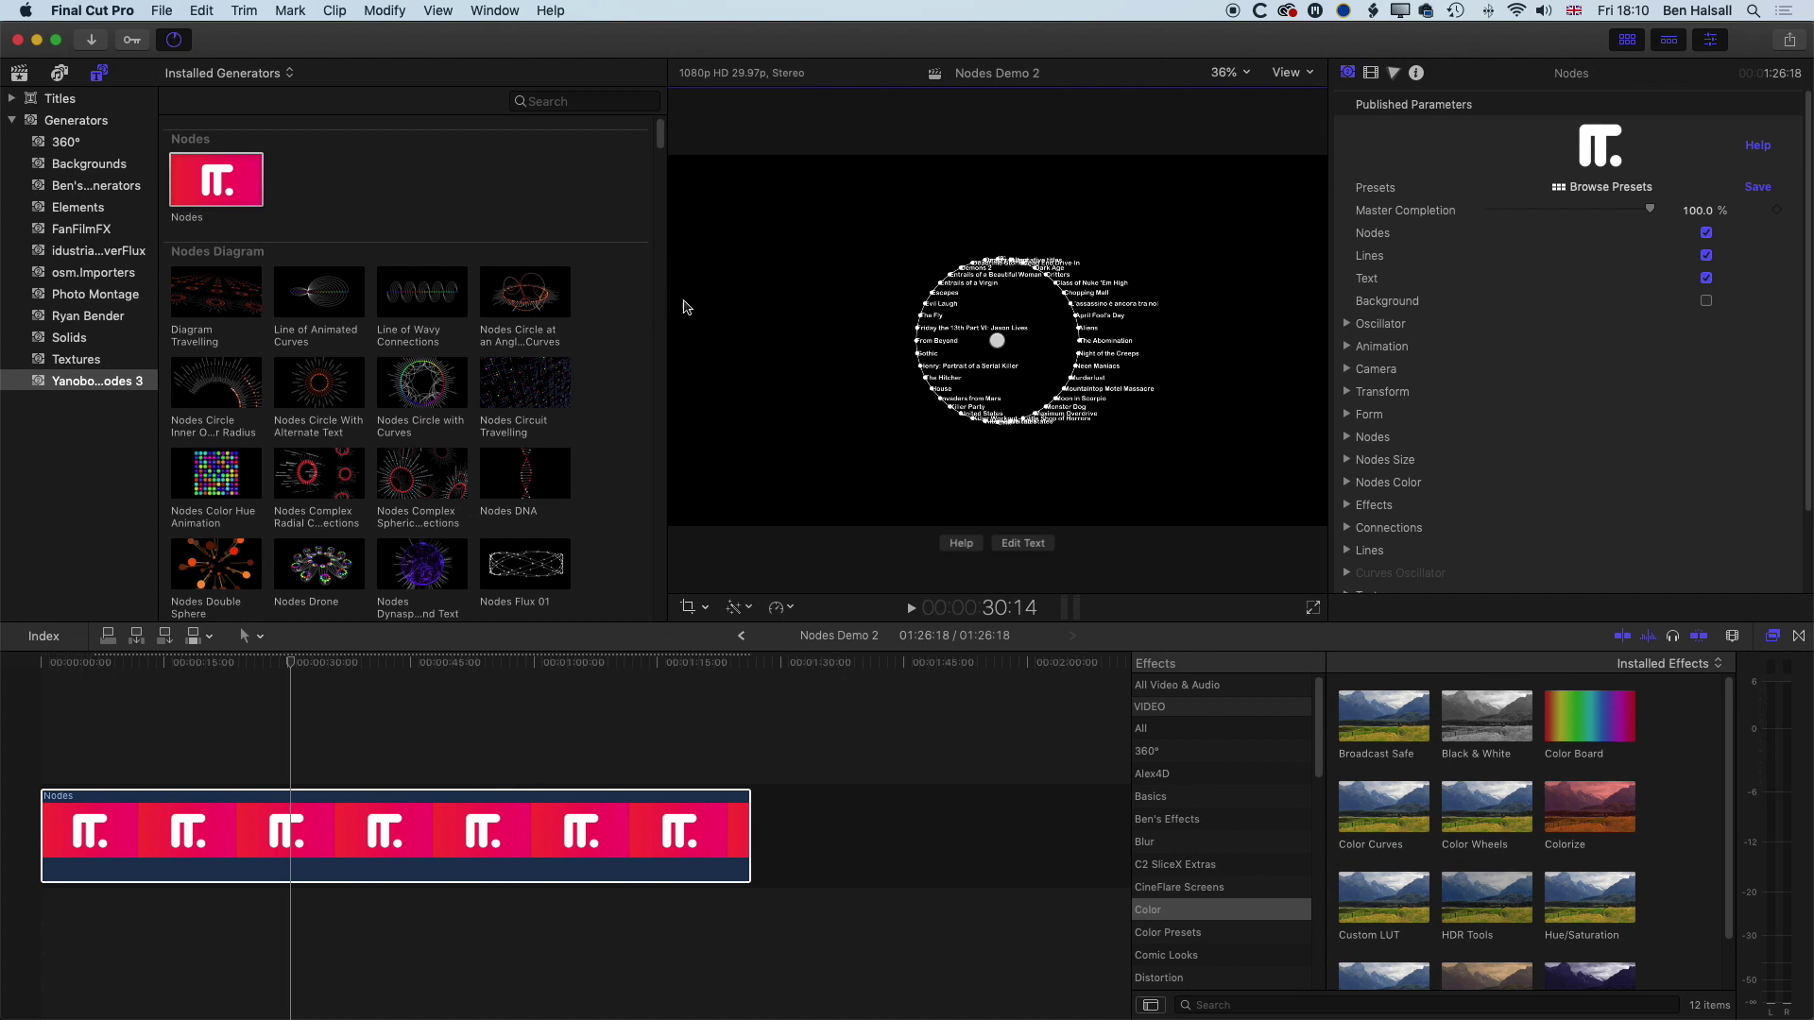
Step: Narrow the generators browser to enlarge the viewer
{"action": "left_click_drag", "start_coordinate": [654, 301], "coordinate": [275, 301]}
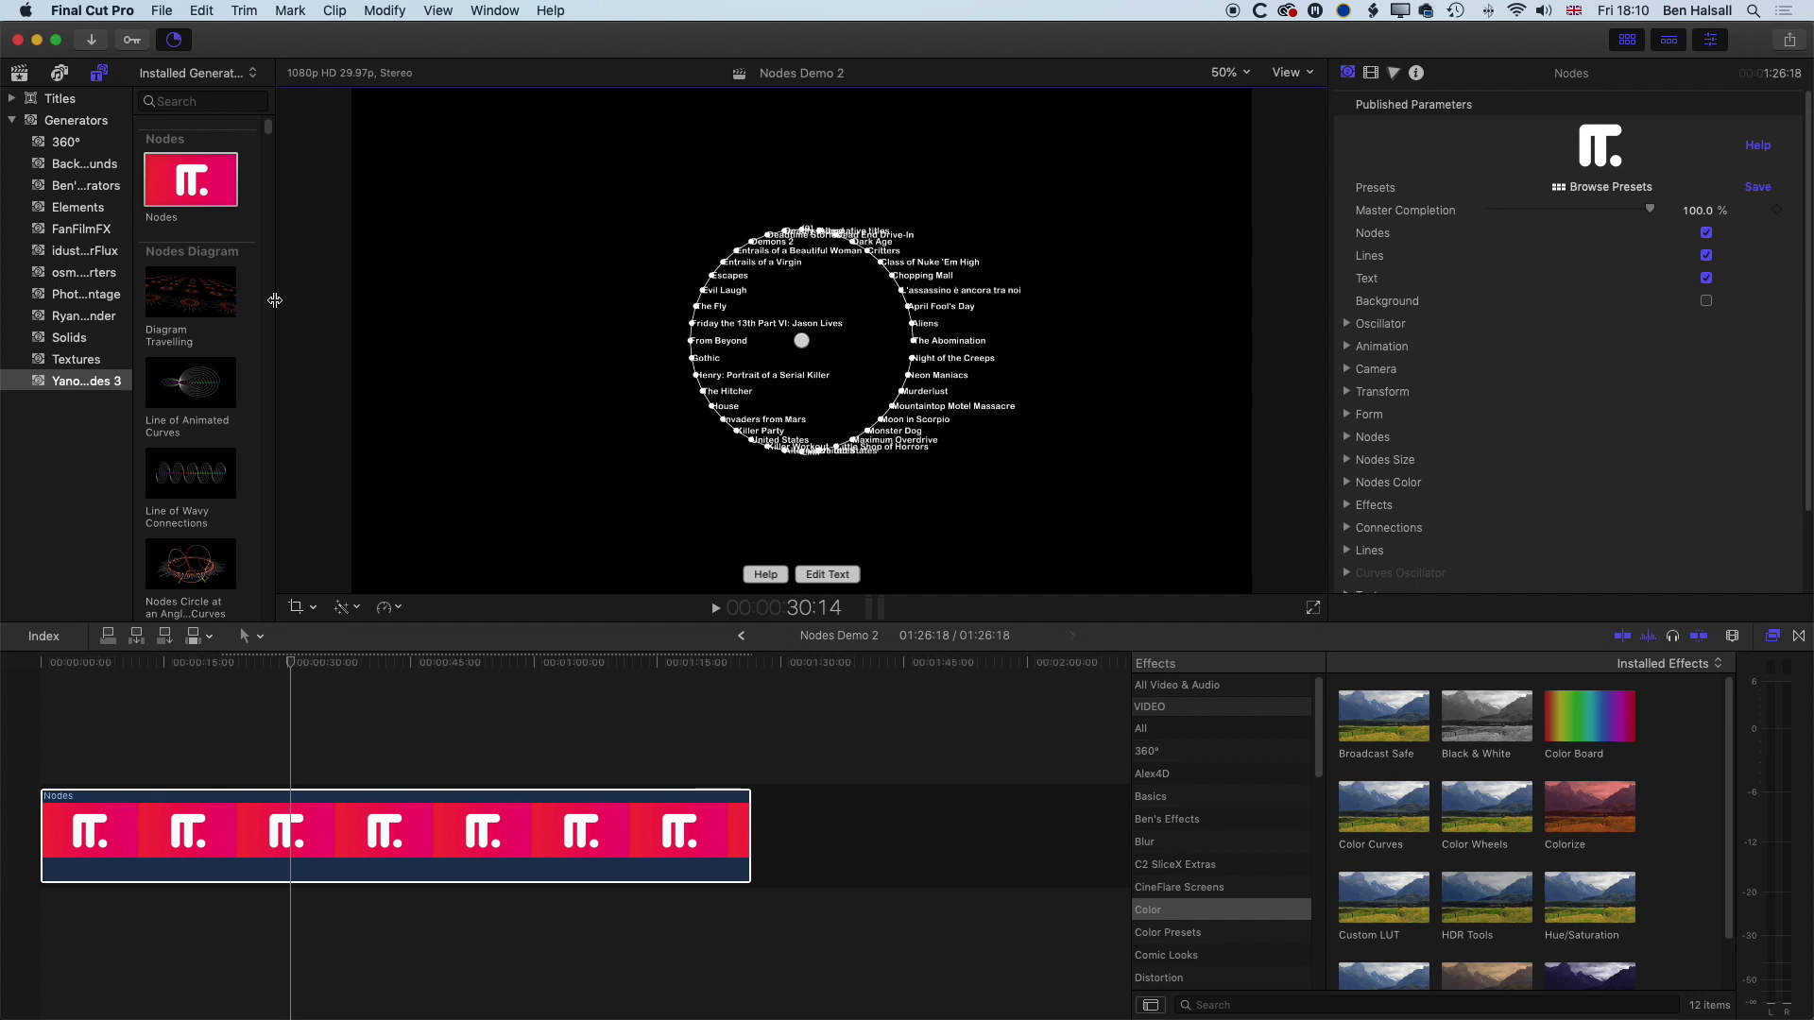
{"action": "scroll", "coordinate": [1455, 283], "scroll_direction": "down", "scroll_amount": 1}
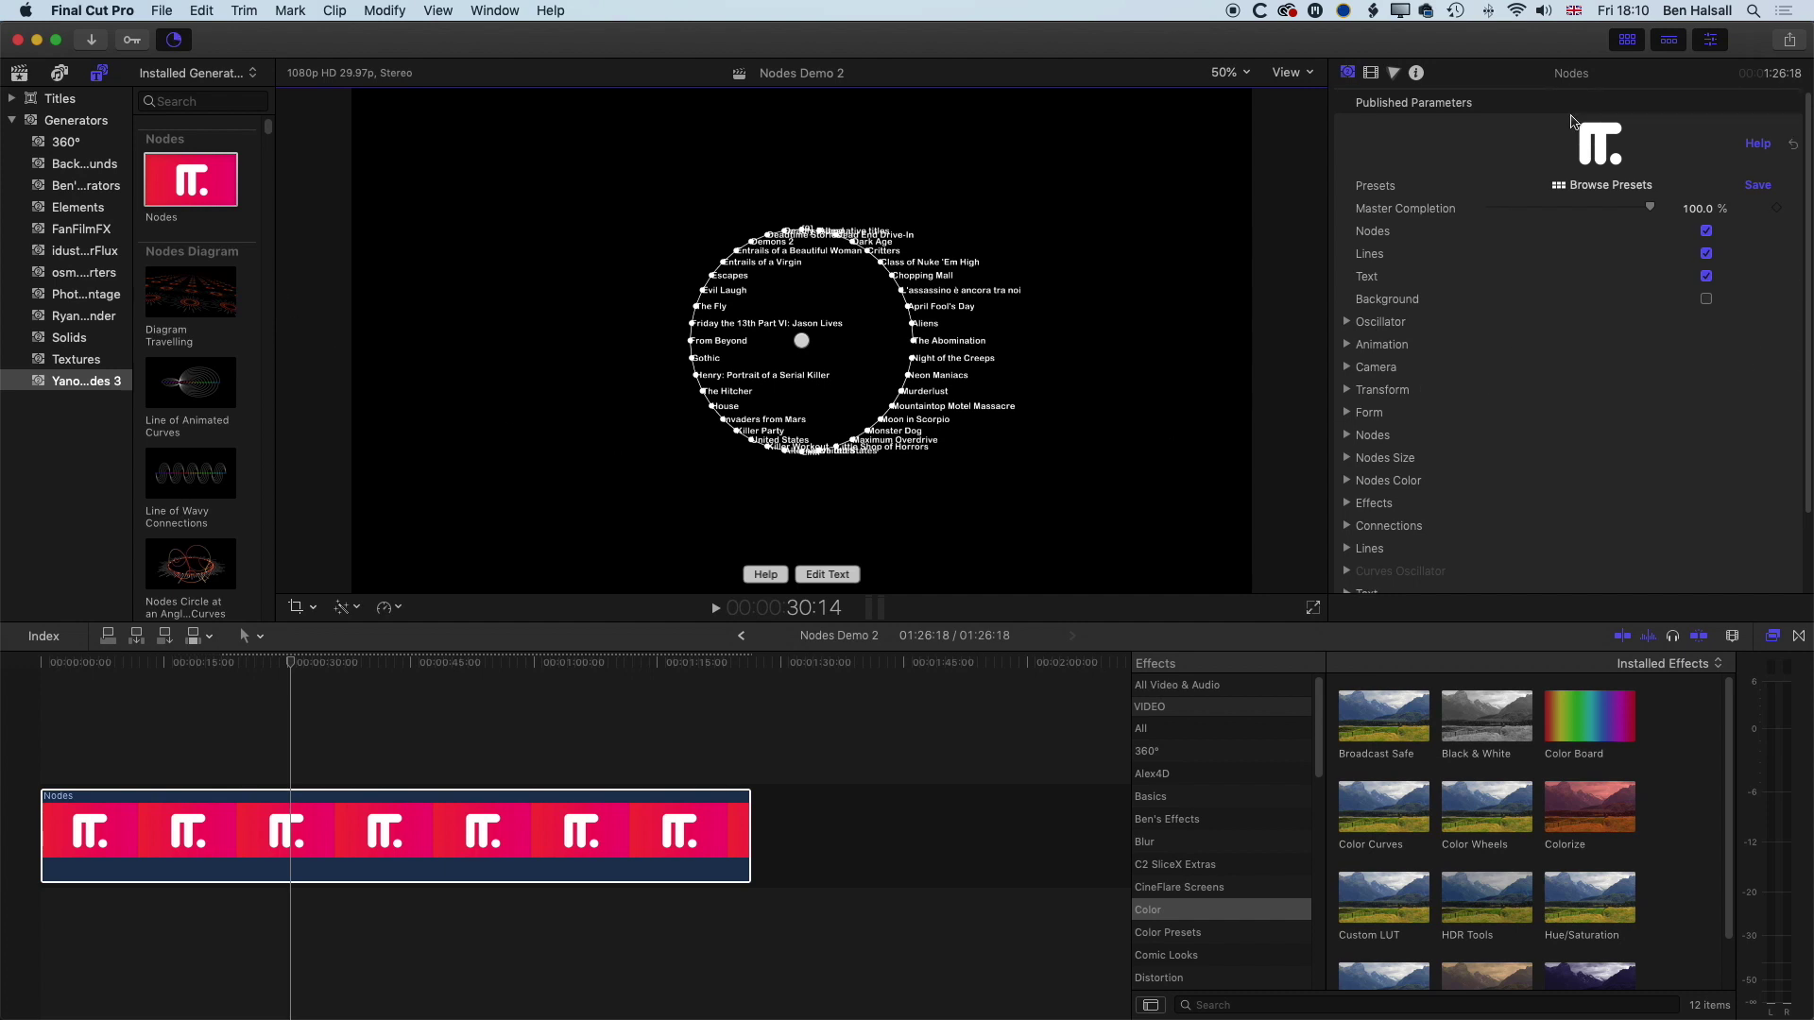
{"action": "scroll", "coordinate": [1459, 393], "scroll_direction": "up", "scroll_amount": 1}
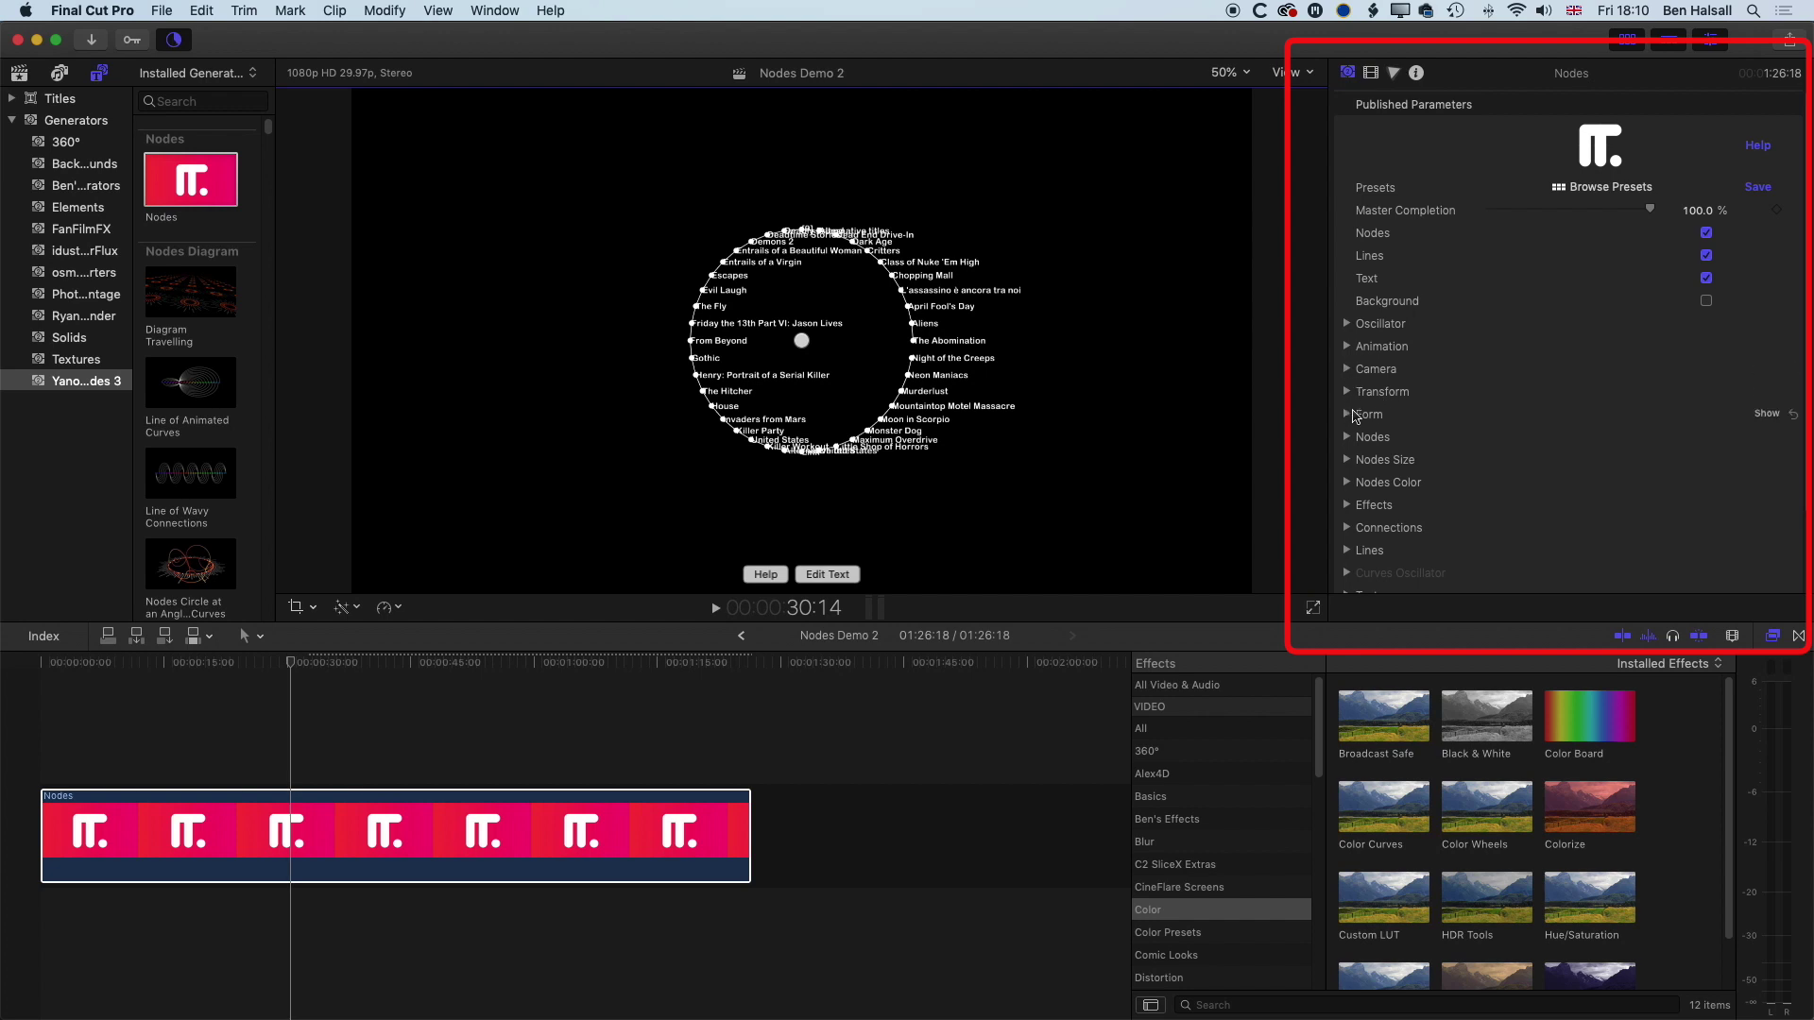
Step: Set the Orientation of the generator's Form to Fixed and collapse the Form settings
{"action": "scroll", "coordinate": [1363, 451], "scroll_direction": "down", "scroll_amount": 3}
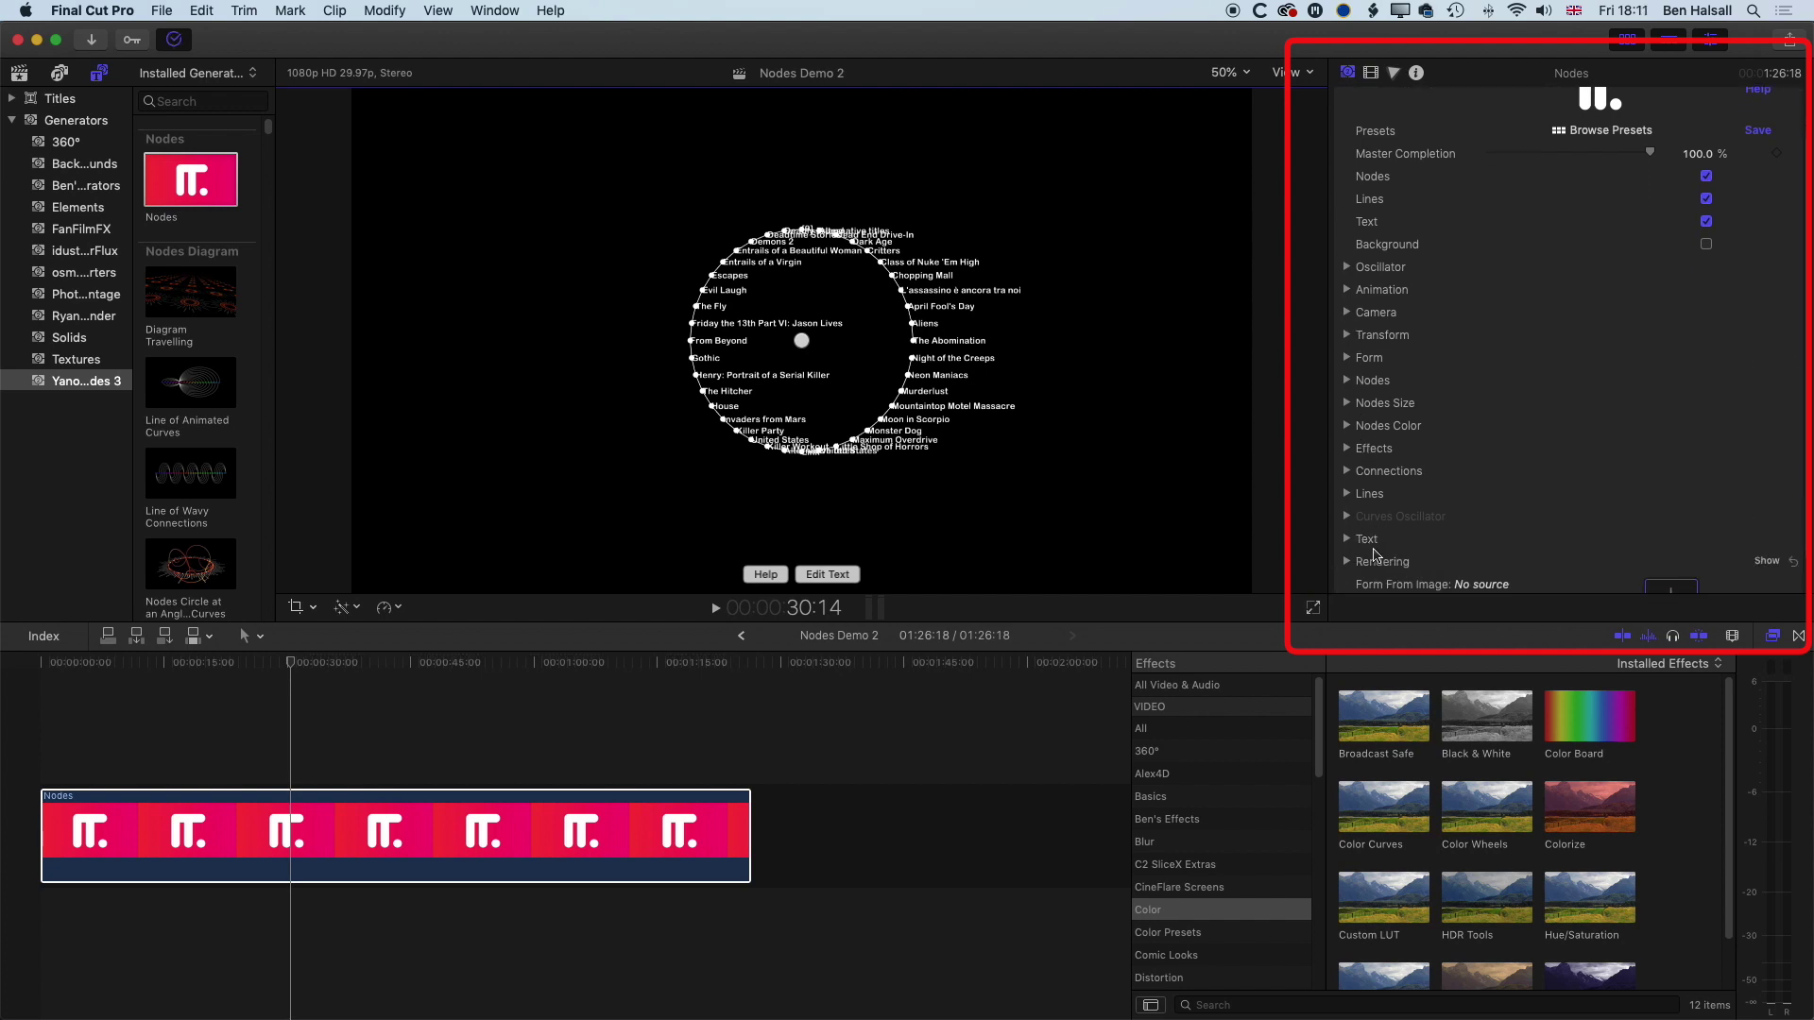
{"action": "left_click", "coordinate": [1347, 358]}
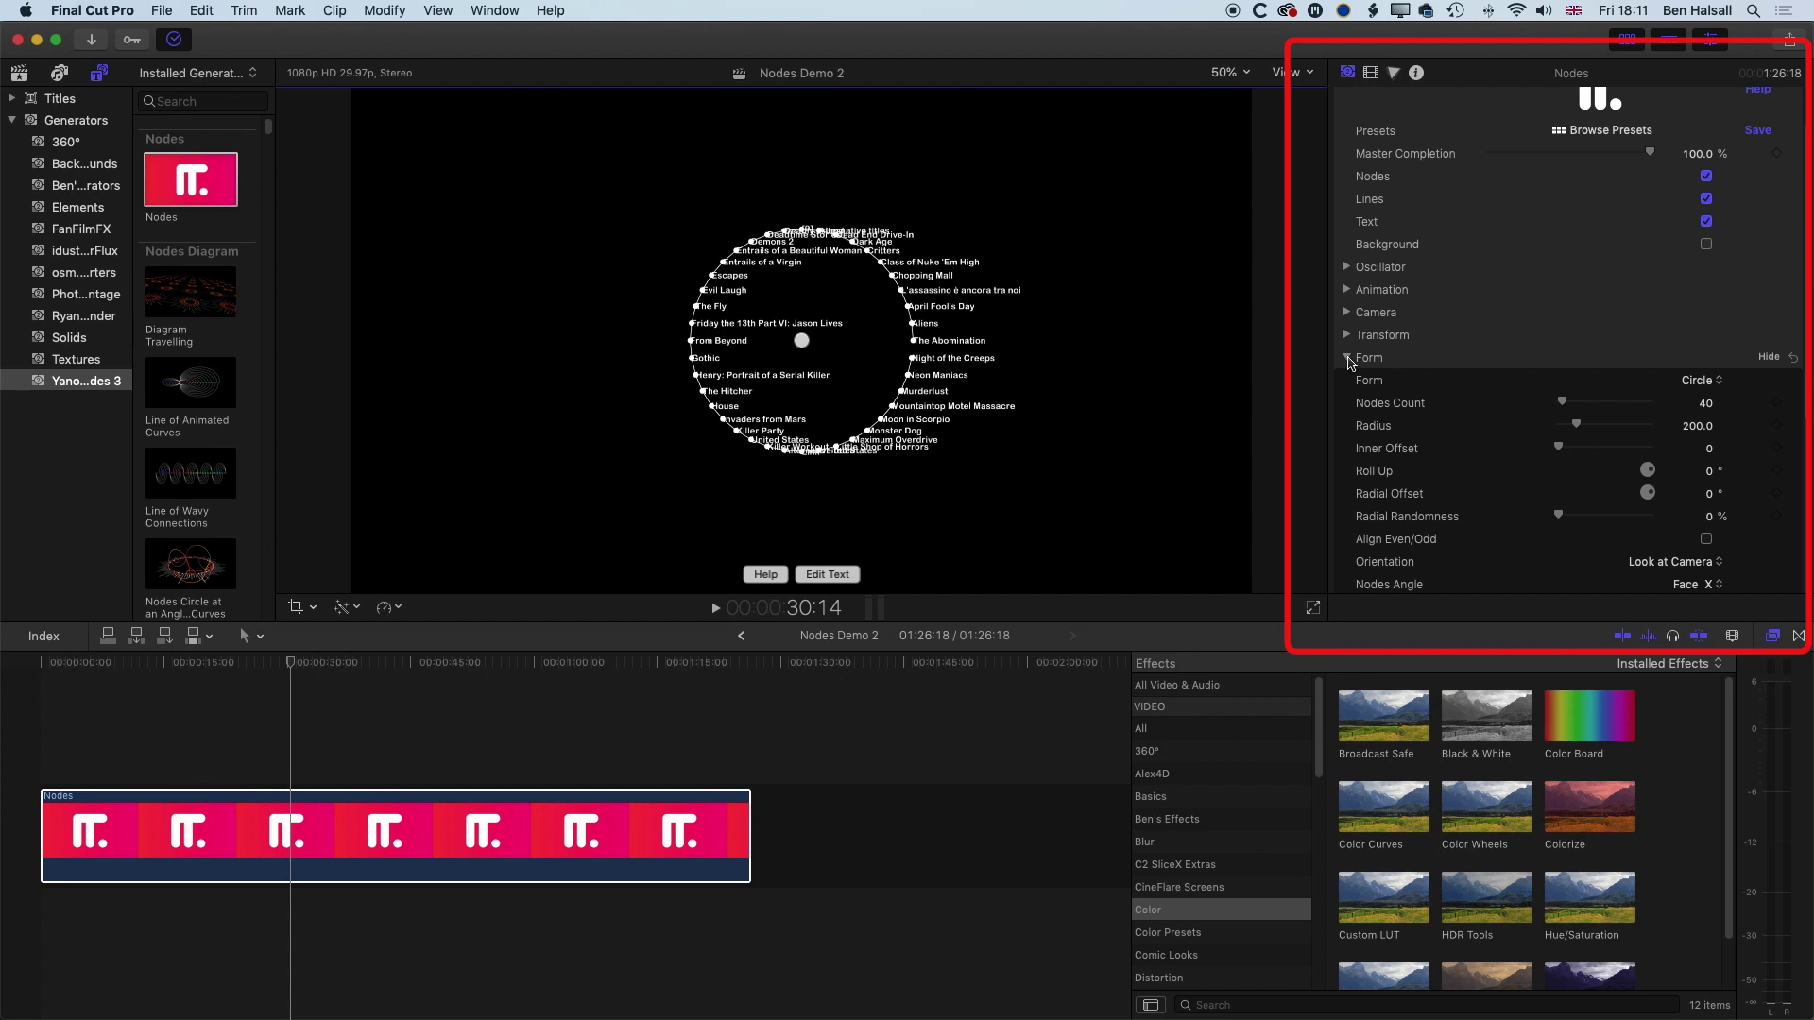
{"action": "scroll", "coordinate": [1549, 362], "scroll_direction": "down", "scroll_amount": 4}
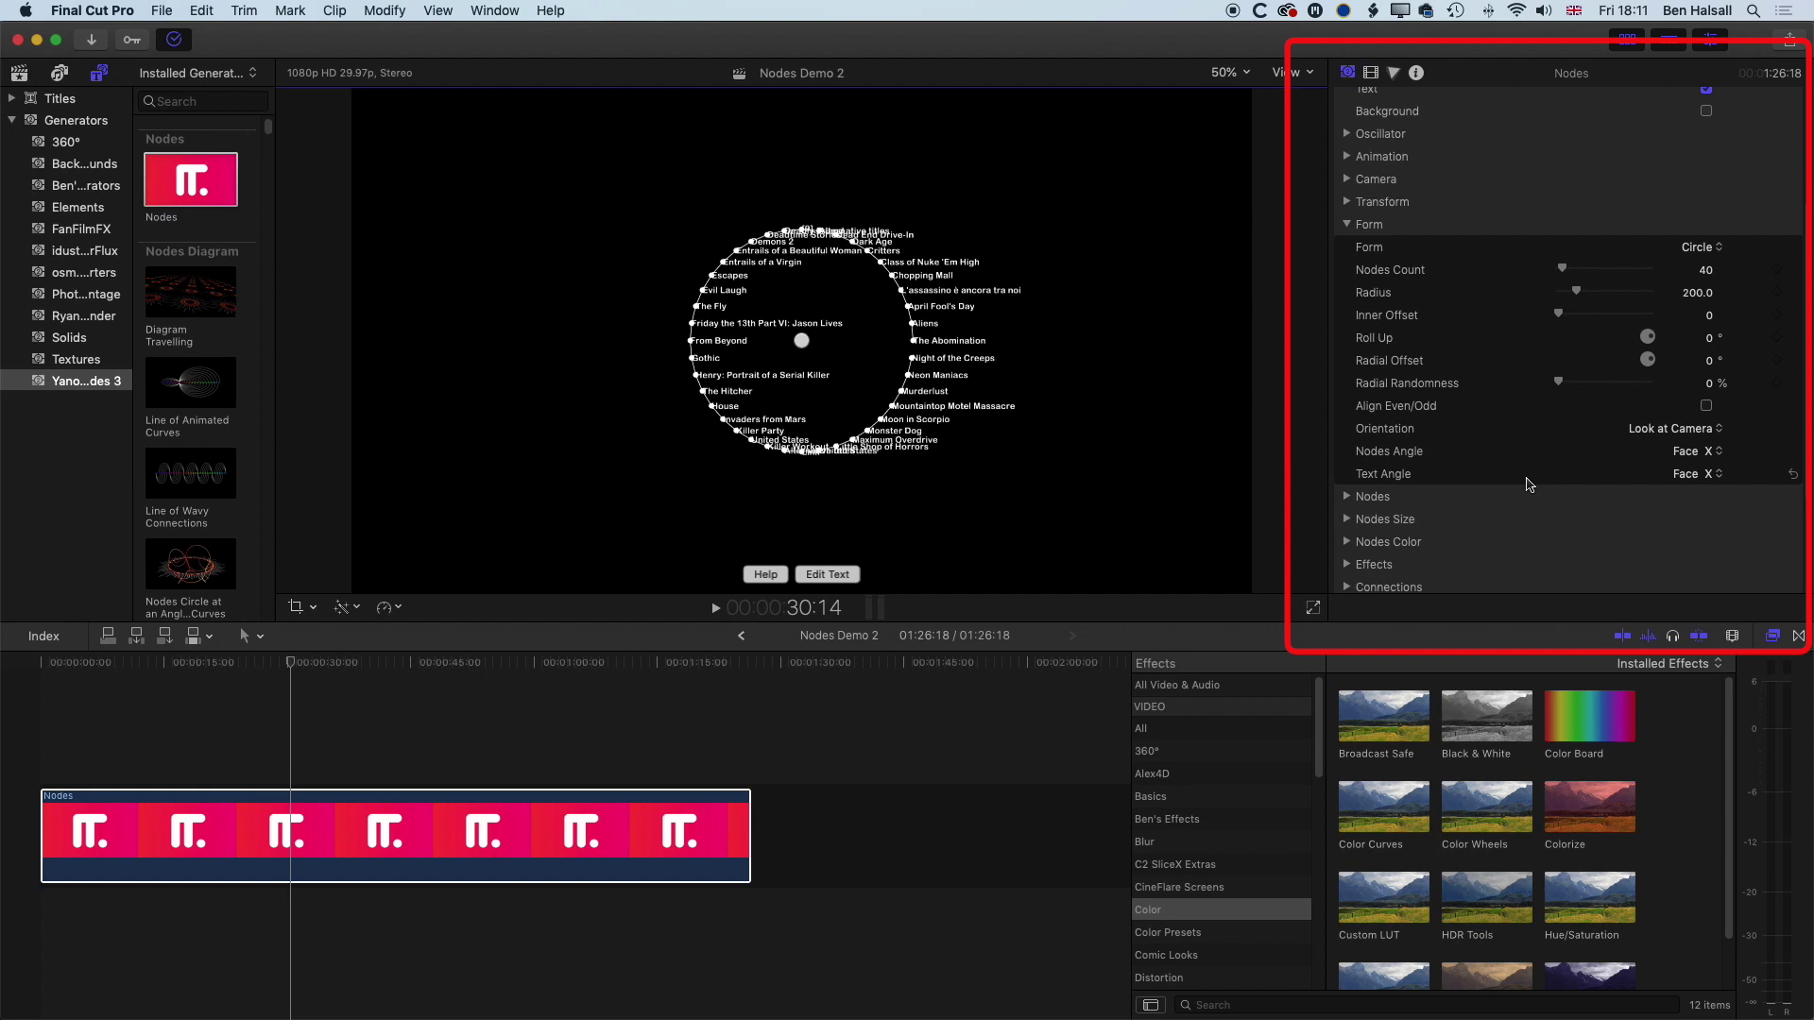
{"action": "left_click", "coordinate": [1650, 434]}
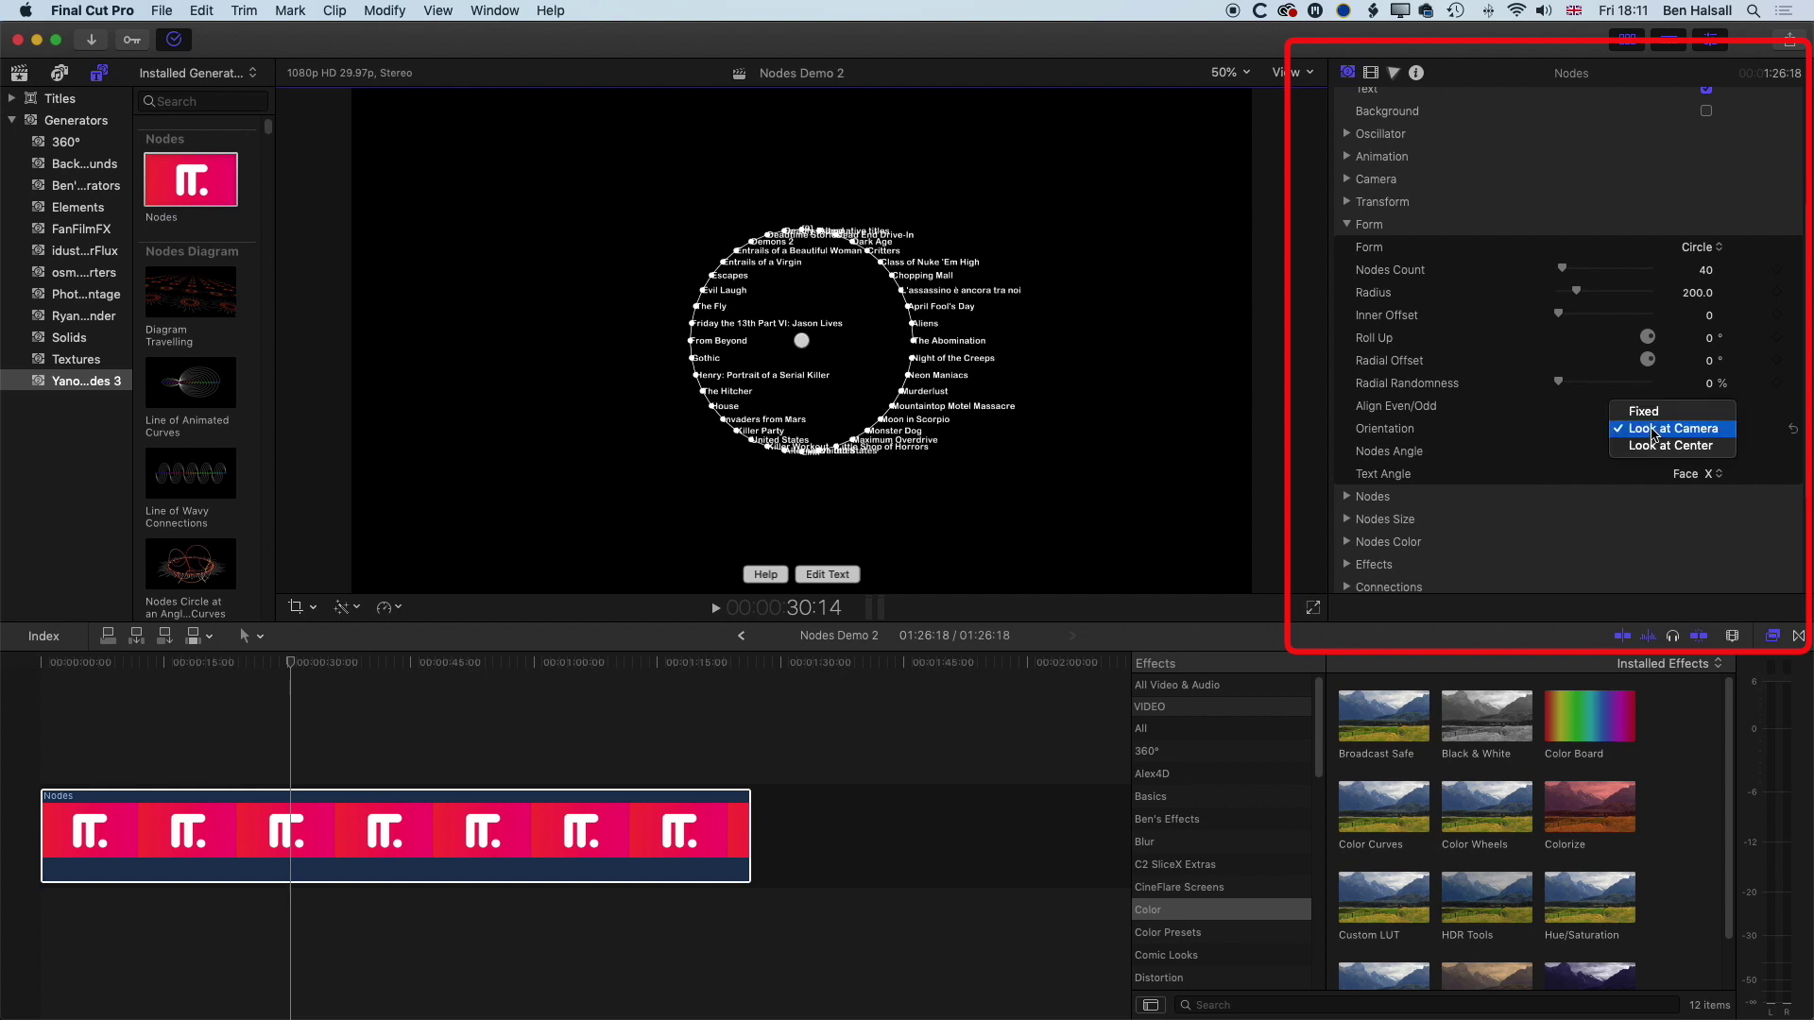
{"action": "left_click", "coordinate": [1654, 416]}
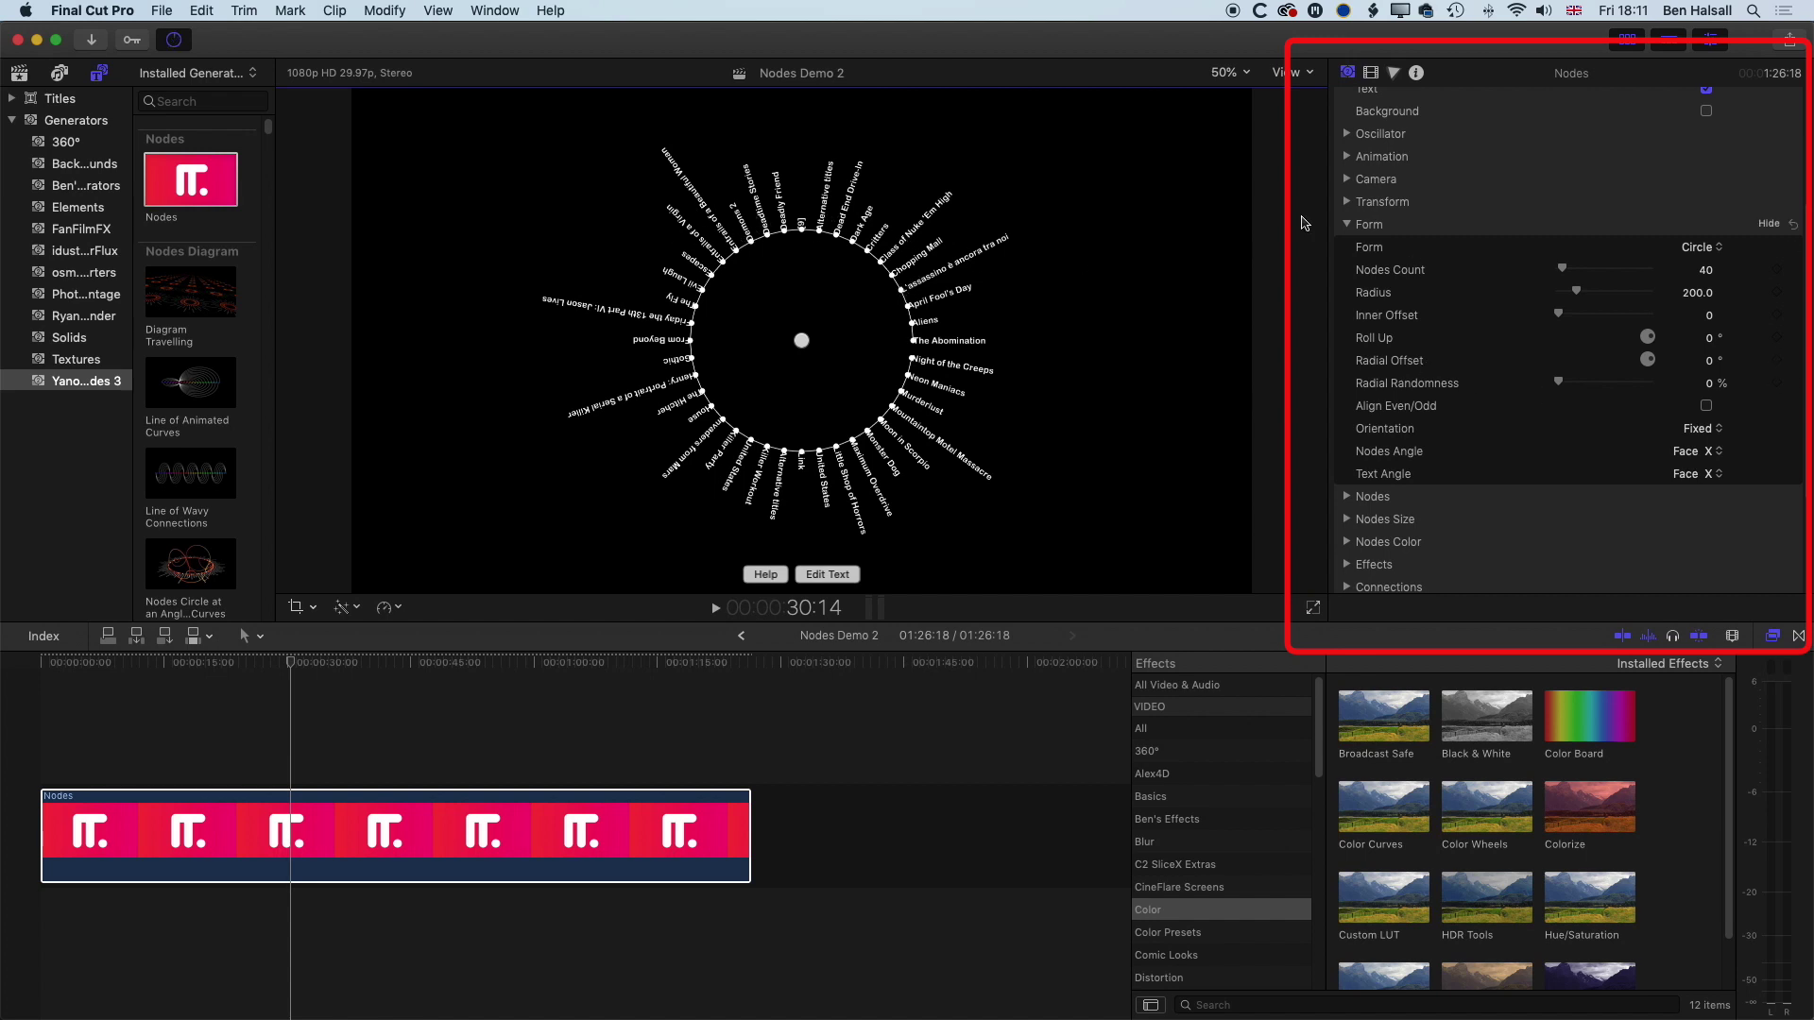
{"action": "left_click", "coordinate": [1347, 225]}
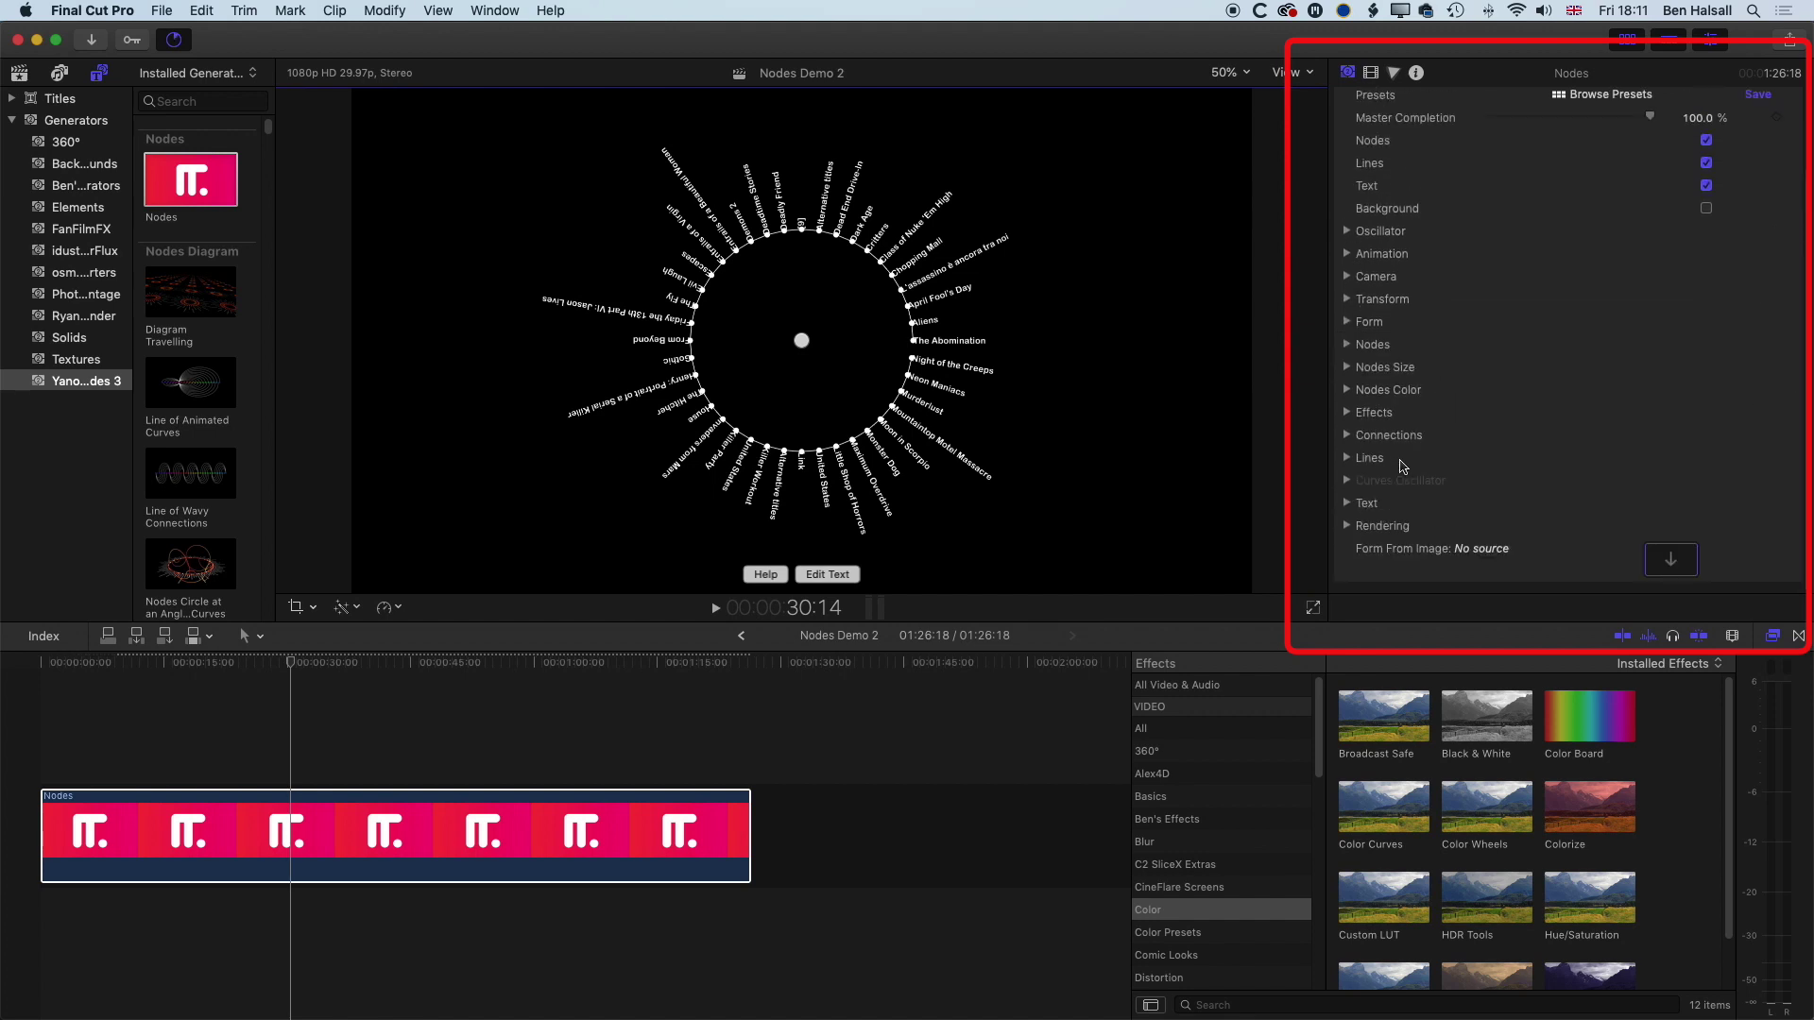
Step: Set the Text Offset X of the generator's text to 33 and collapse the Text settings
{"action": "left_click", "coordinate": [1348, 504]}
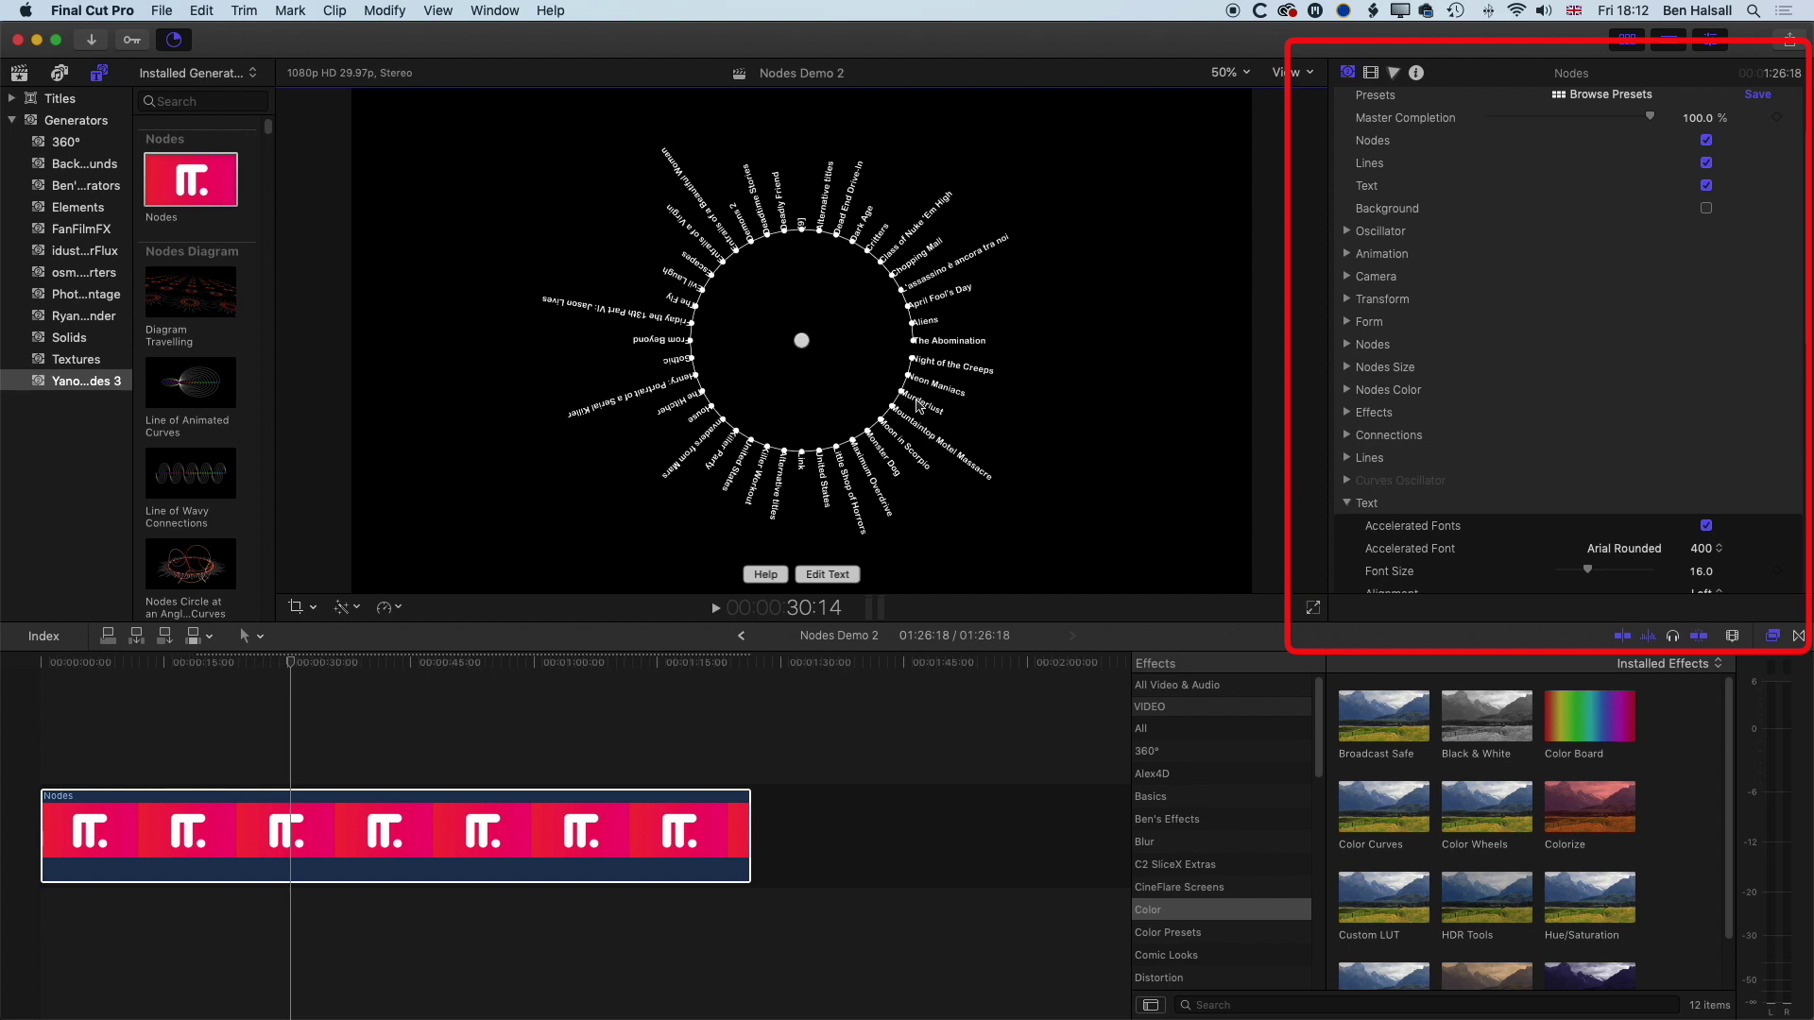
{"action": "scroll", "coordinate": [1571, 555], "scroll_direction": "down", "scroll_amount": 10}
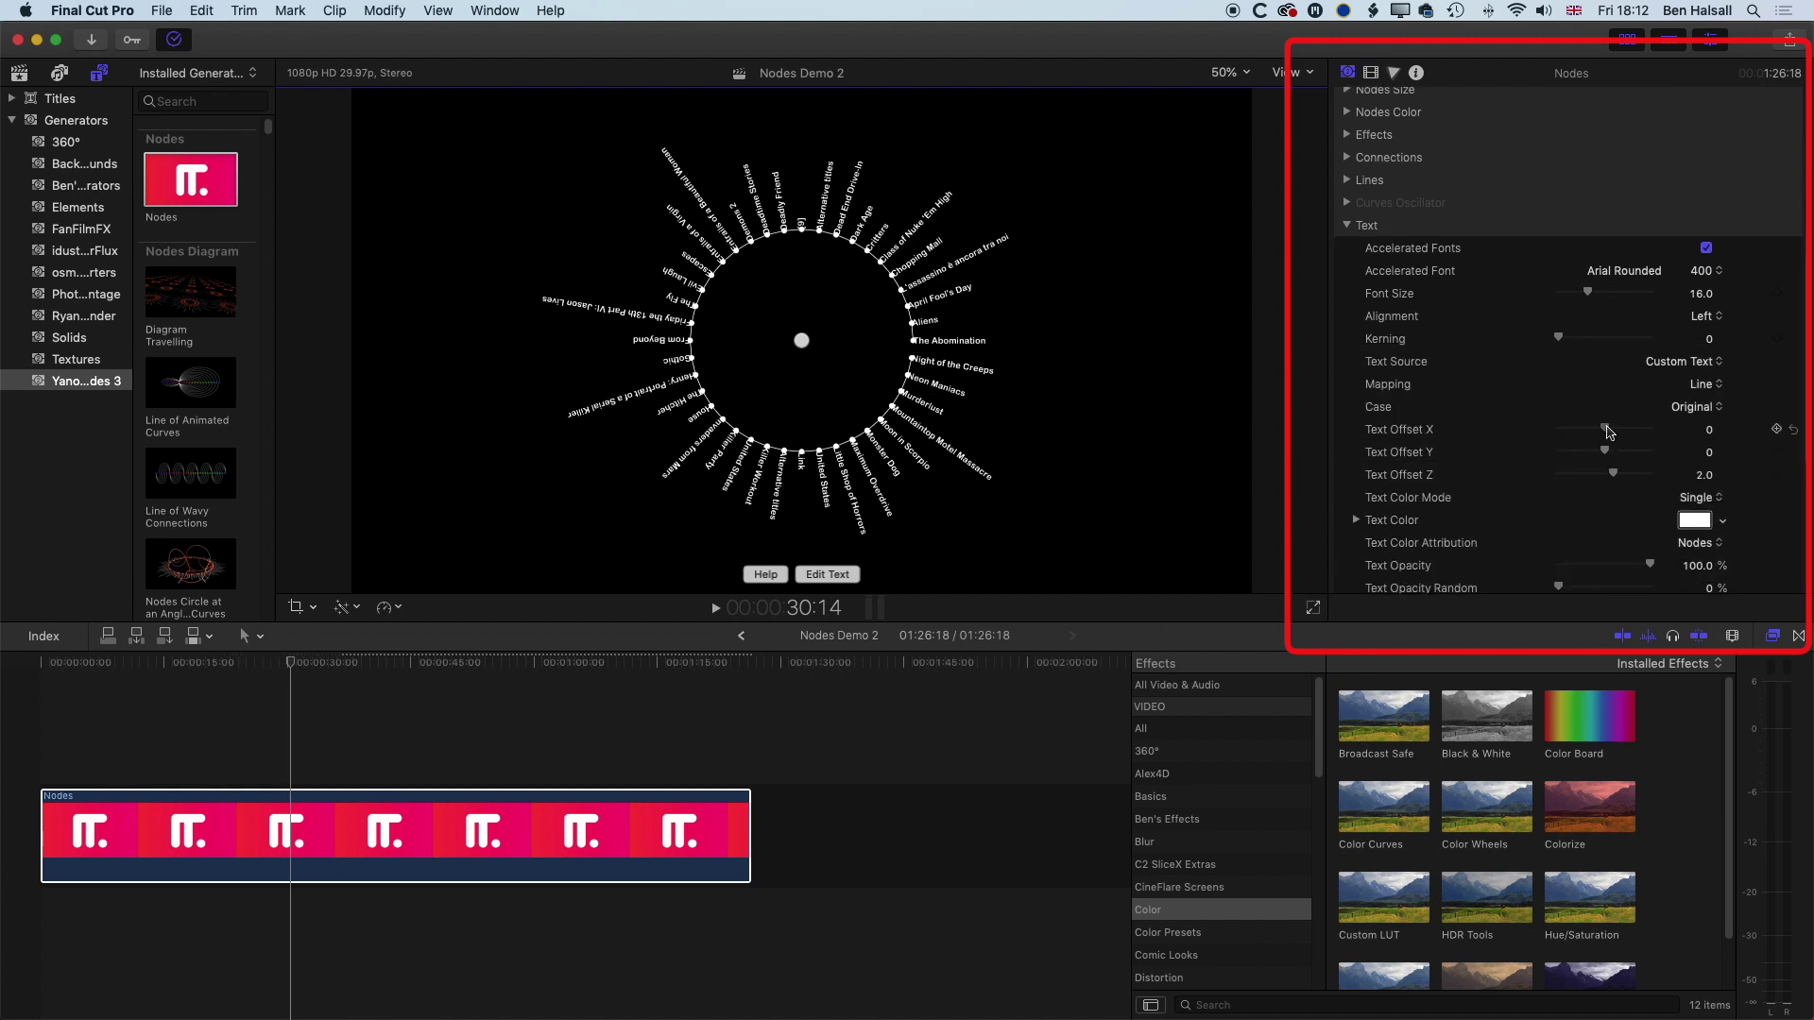
{"action": "left_click_drag", "start_coordinate": [1608, 432], "coordinate": [1627, 432]}
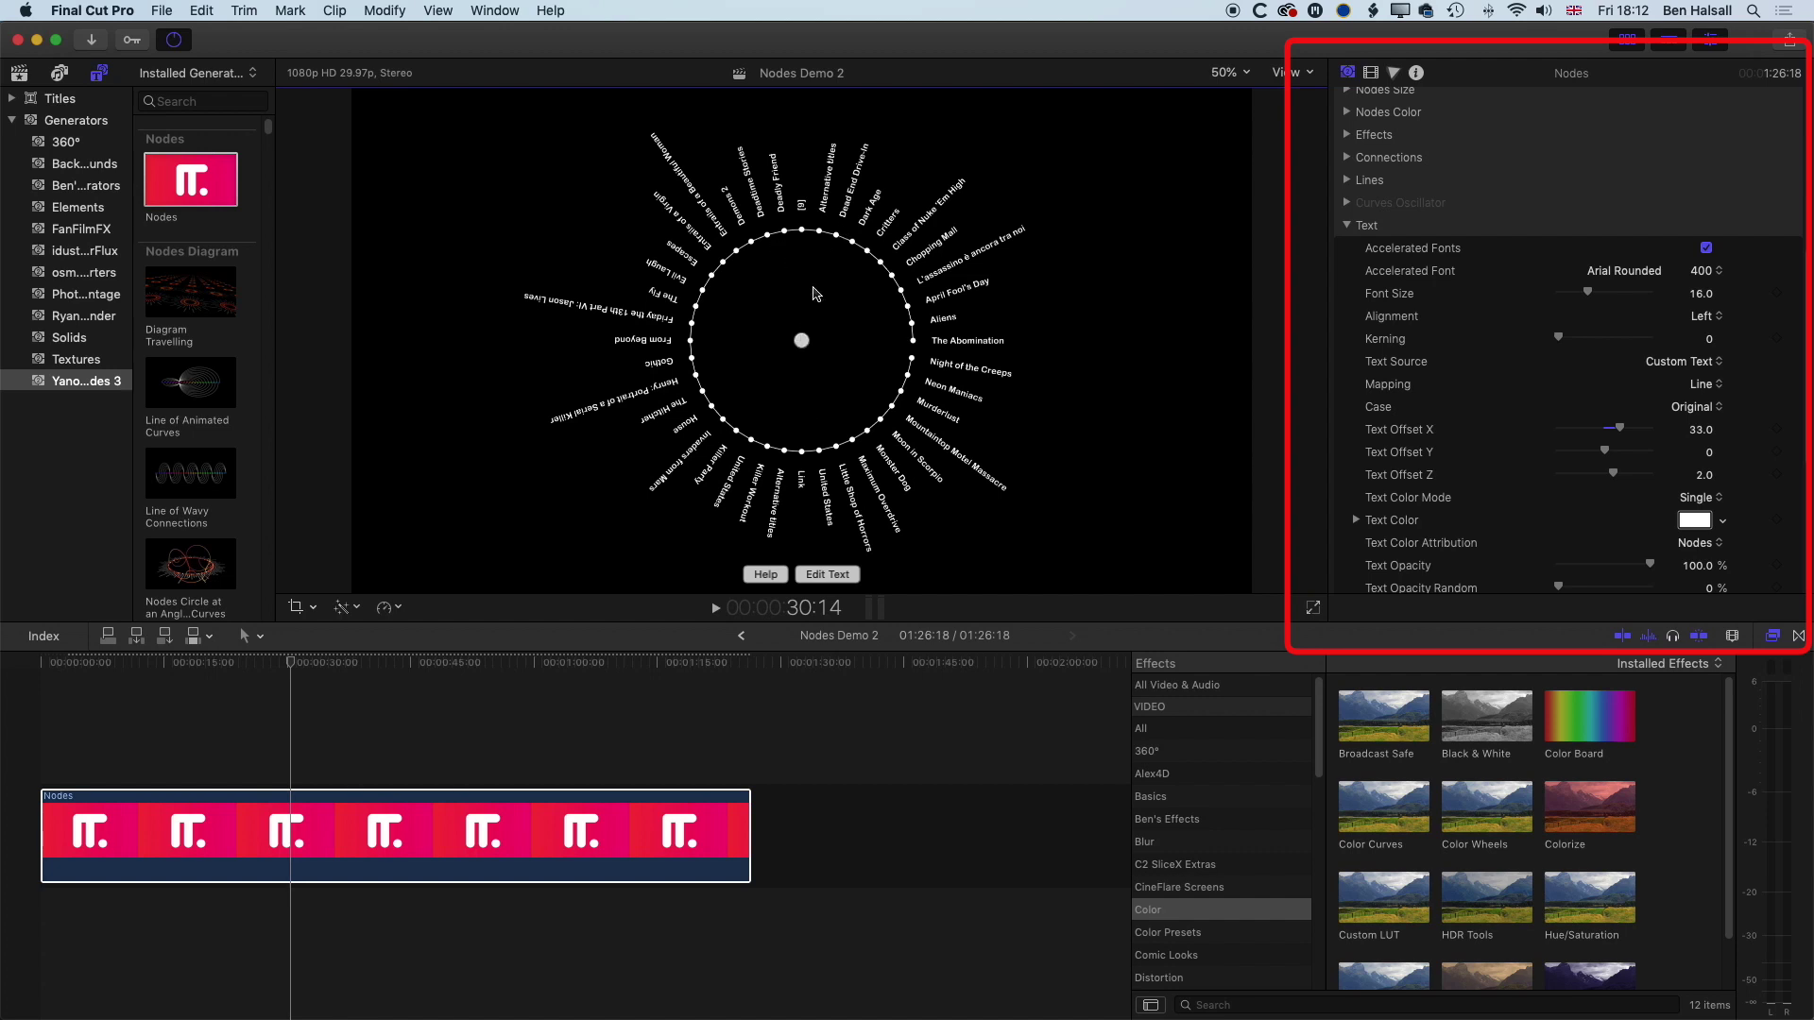
{"action": "left_click", "coordinate": [1347, 226]}
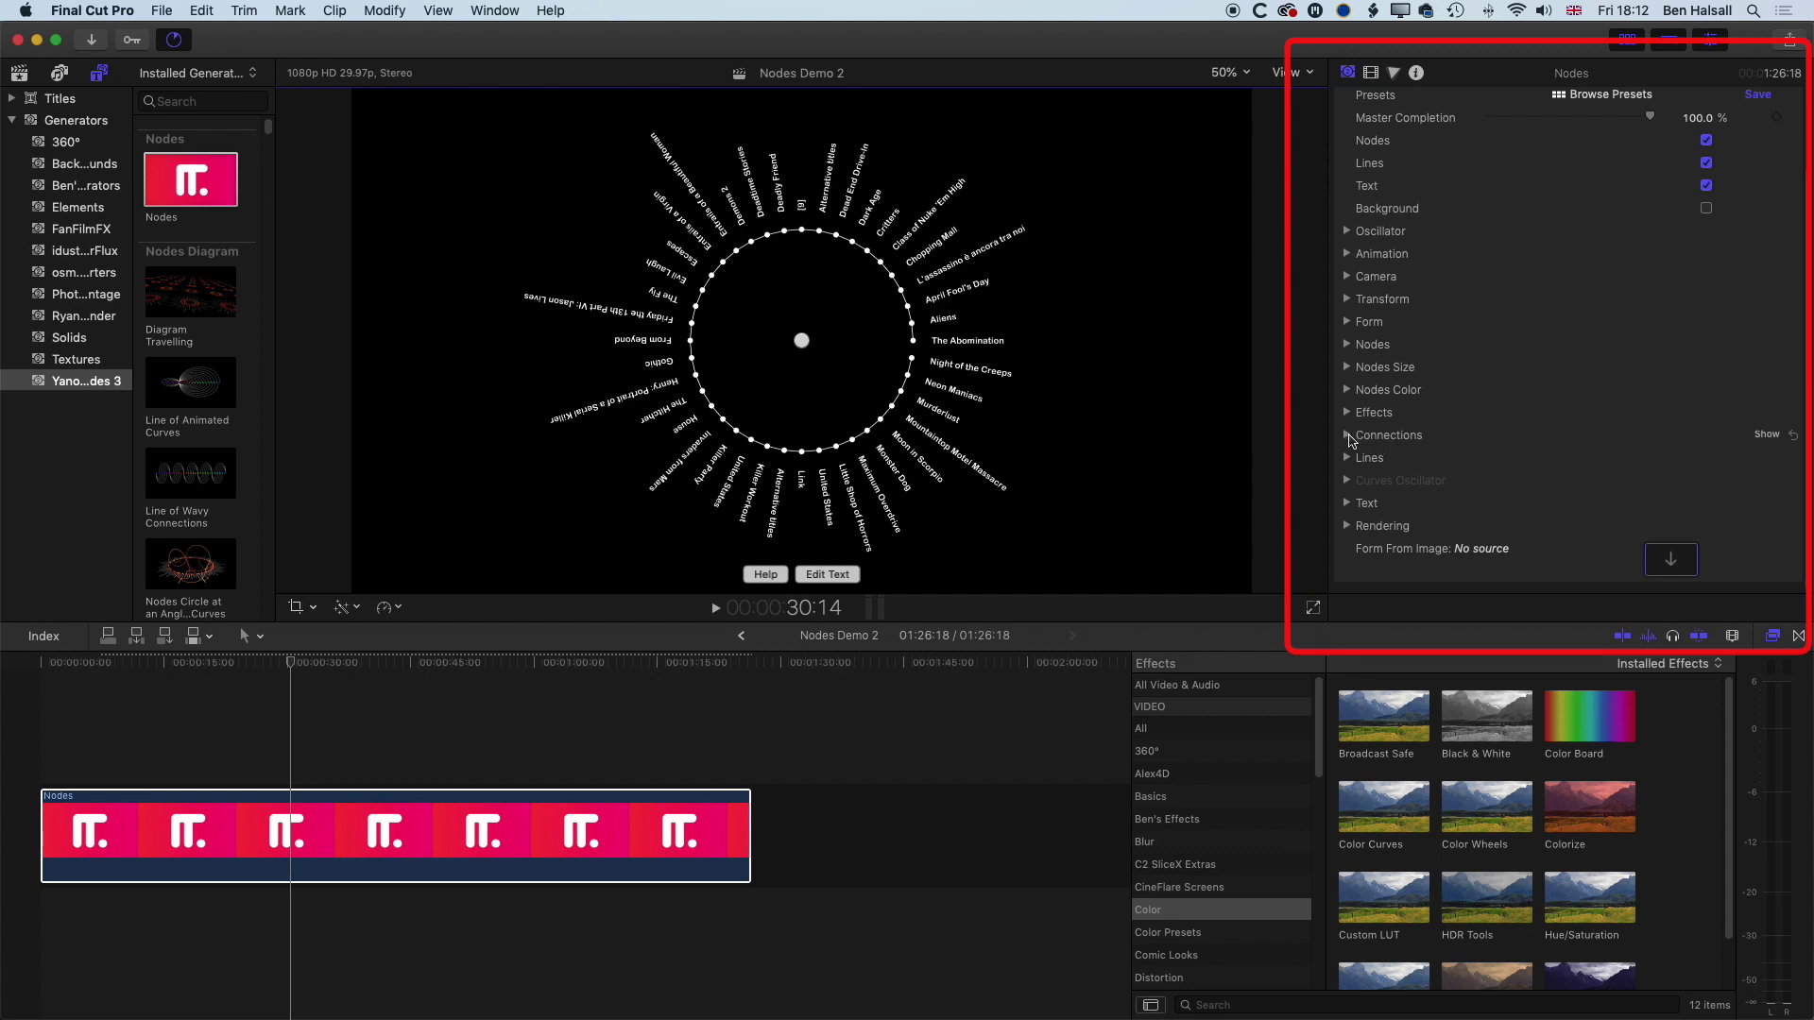
Step: Set the Connection Method to Free Position, try shifting the connection point along X and reset it, and collapse the Connections settings
{"action": "left_click", "coordinate": [1348, 436]}
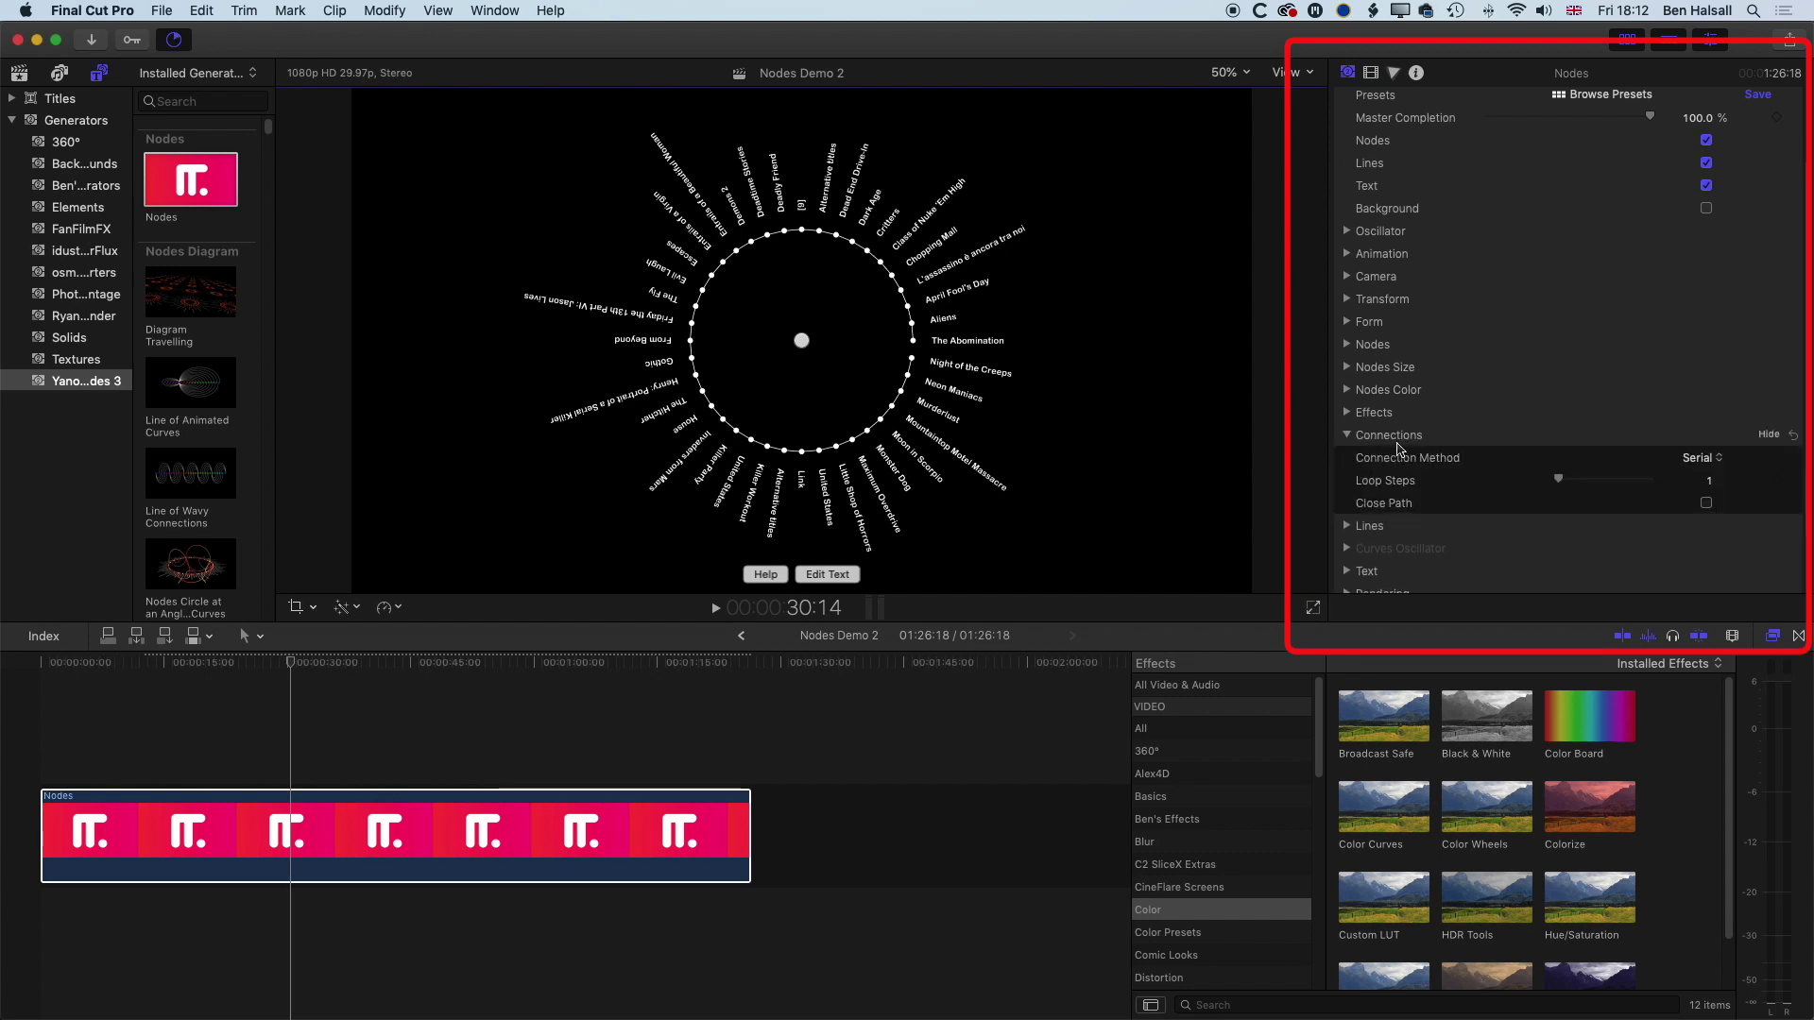
{"action": "left_click", "coordinate": [1713, 461]}
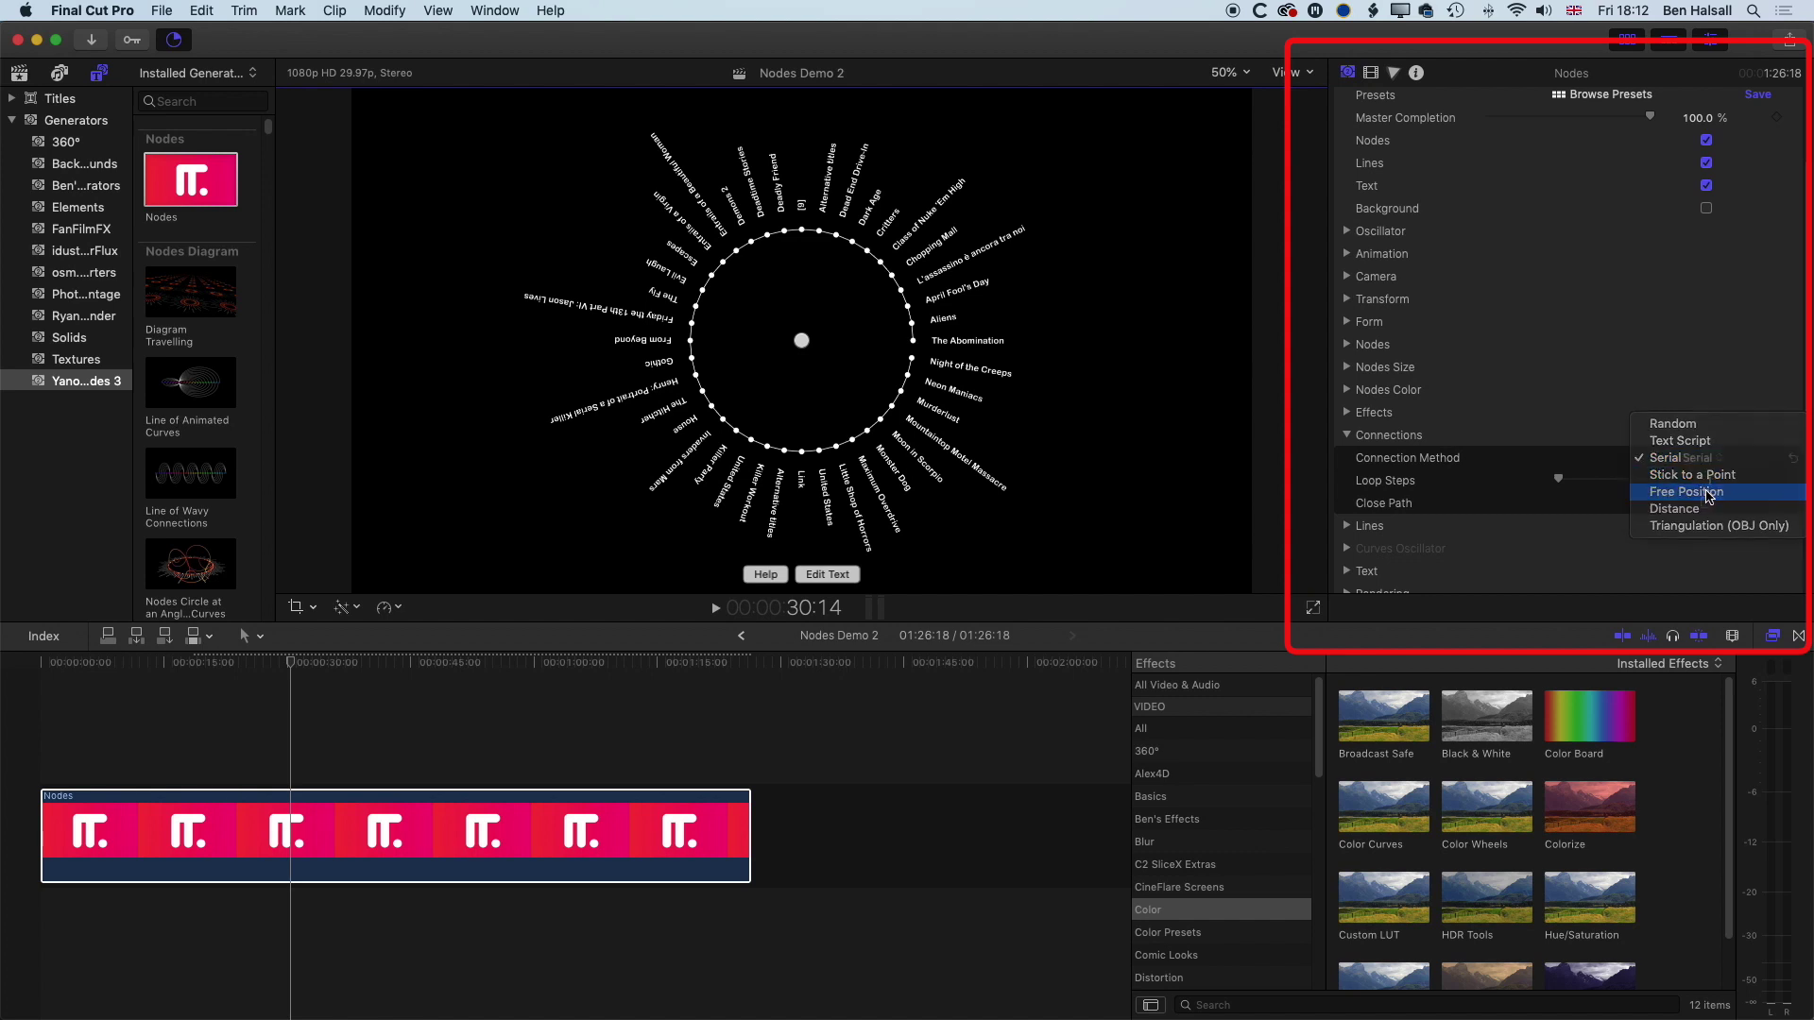
{"action": "left_click", "coordinate": [1686, 492]}
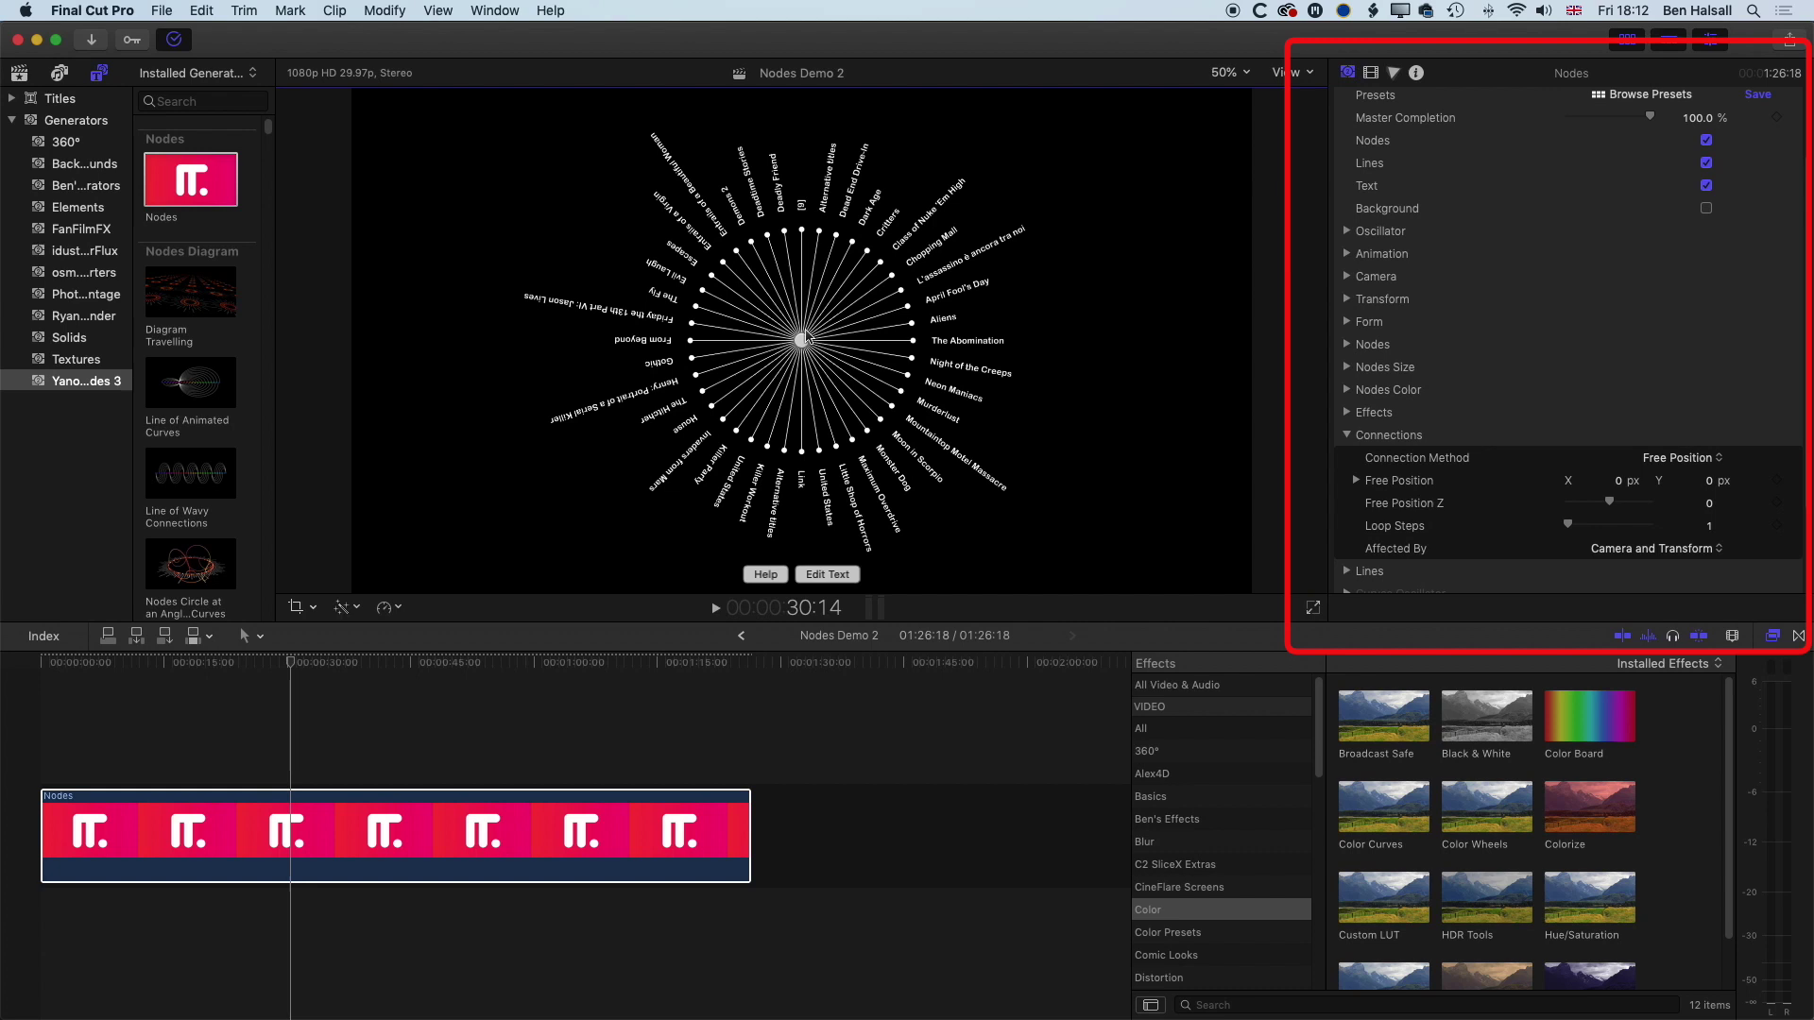
{"action": "left_click_drag", "start_coordinate": [1619, 481], "coordinate": [1725, 492]}
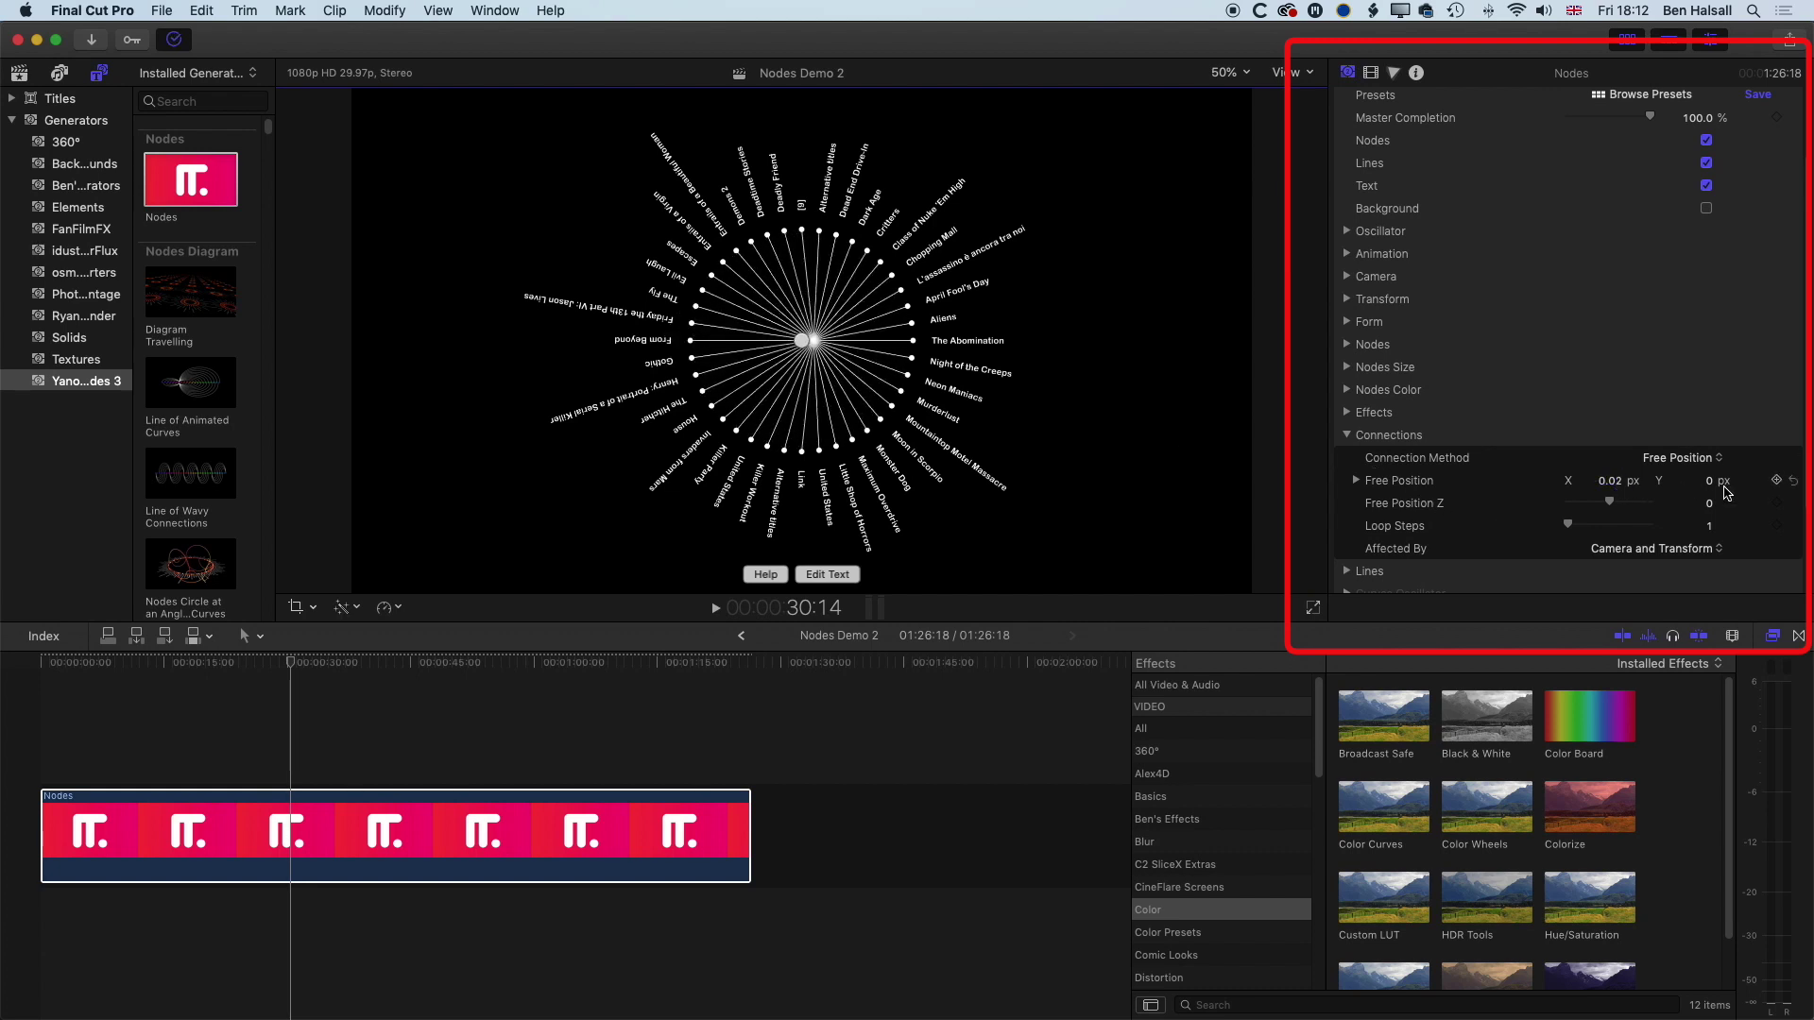
{"action": "left_click", "coordinate": [1793, 484]}
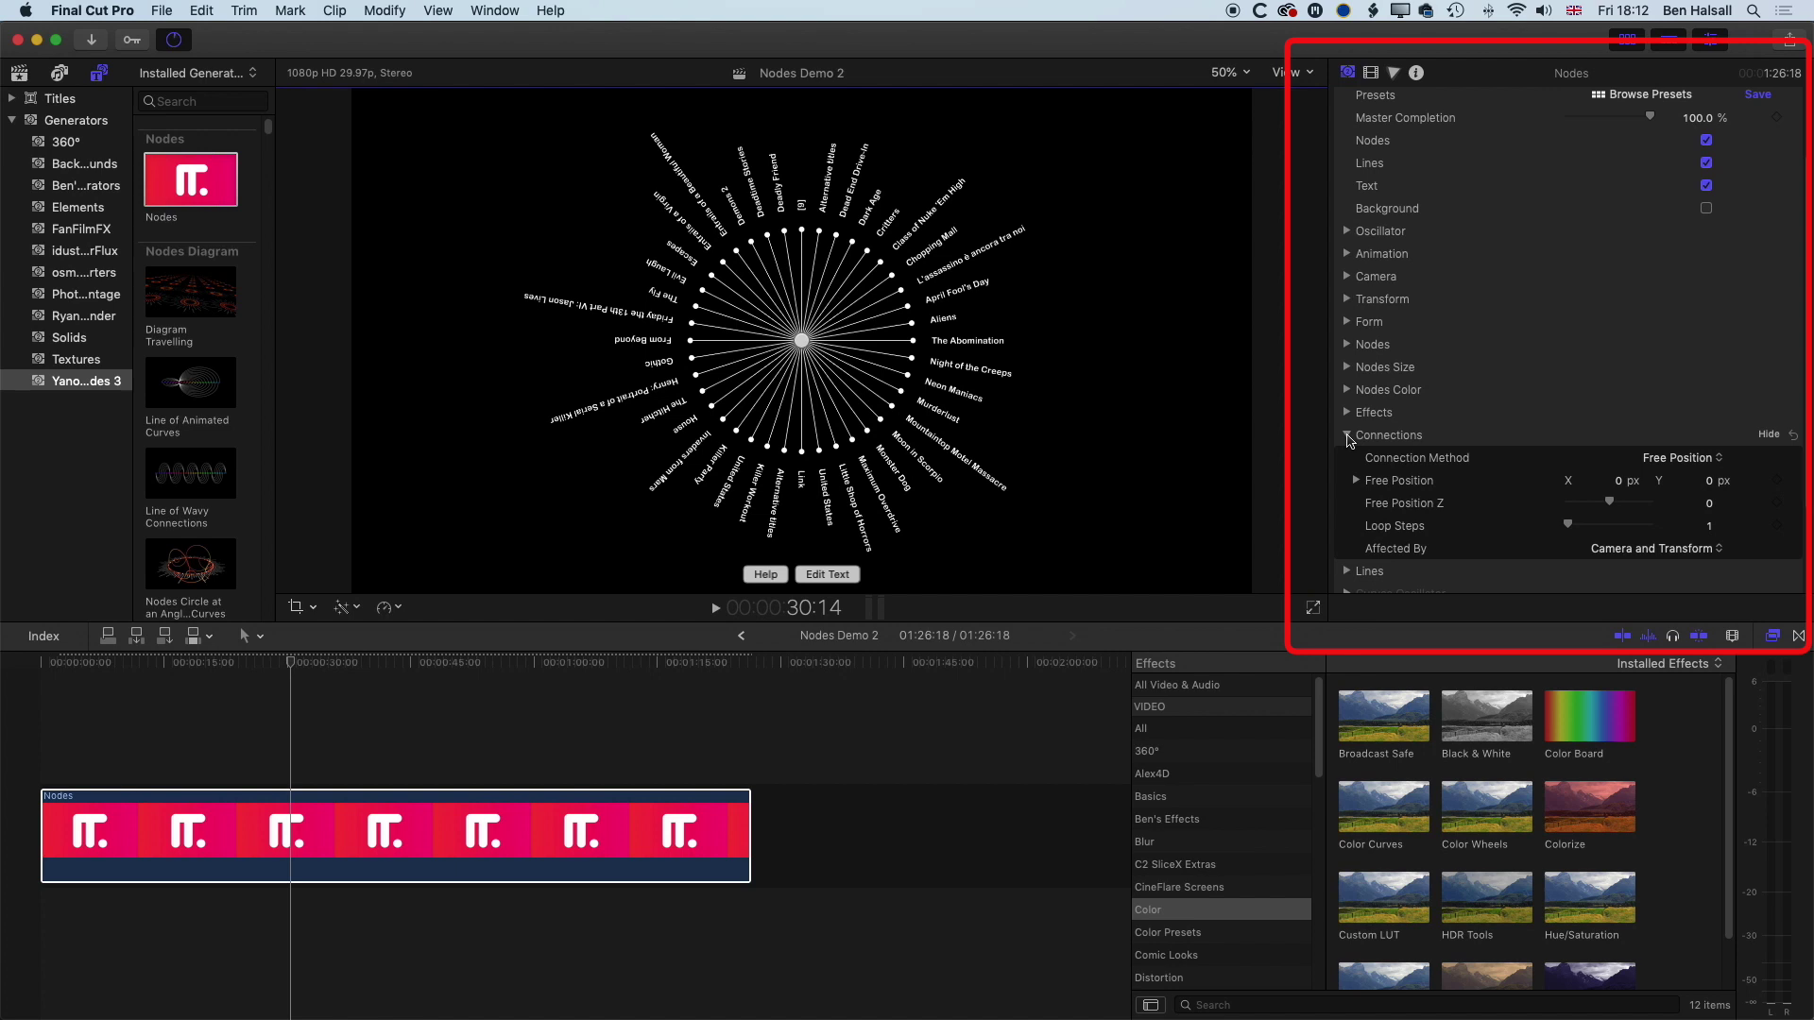
{"action": "left_click", "coordinate": [1347, 436]}
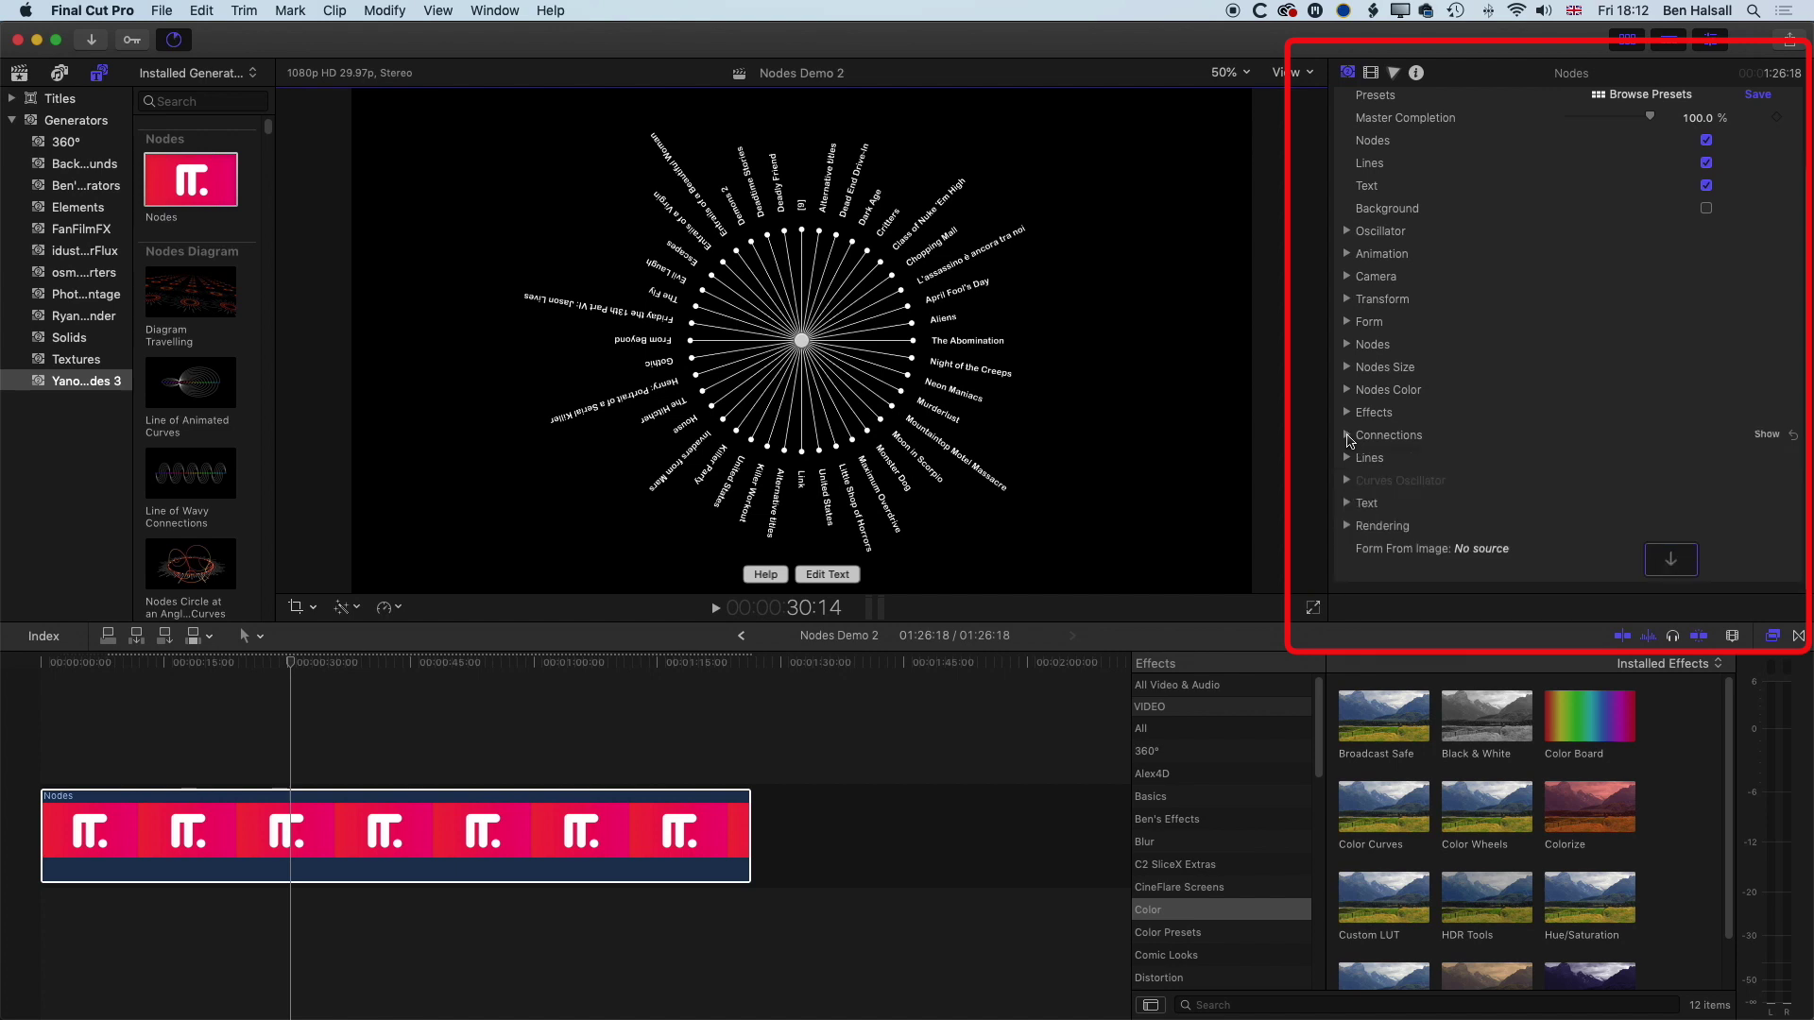
Step: Tilt the diagram backwards with the Transform's Rotation X and collapse the Transform settings
{"action": "left_click", "coordinate": [1347, 300]}
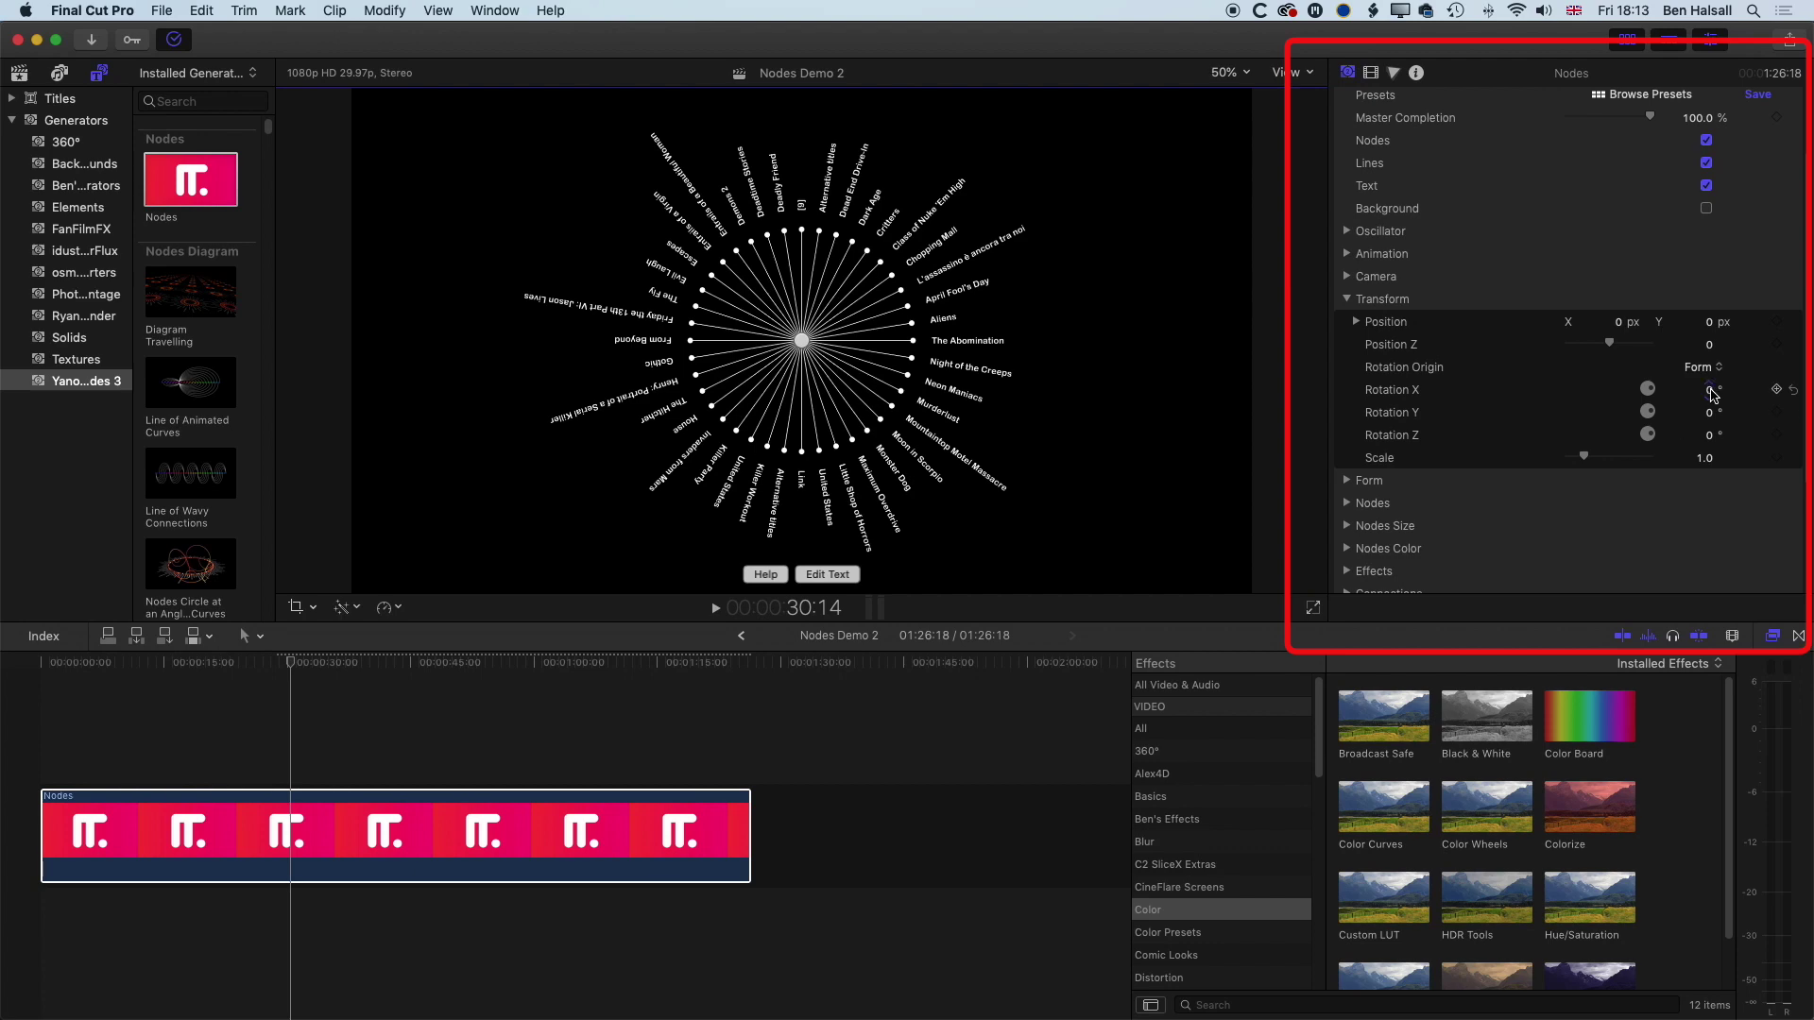
{"action": "left_click_drag", "start_coordinate": [1713, 395], "coordinate": [1461, 404]}
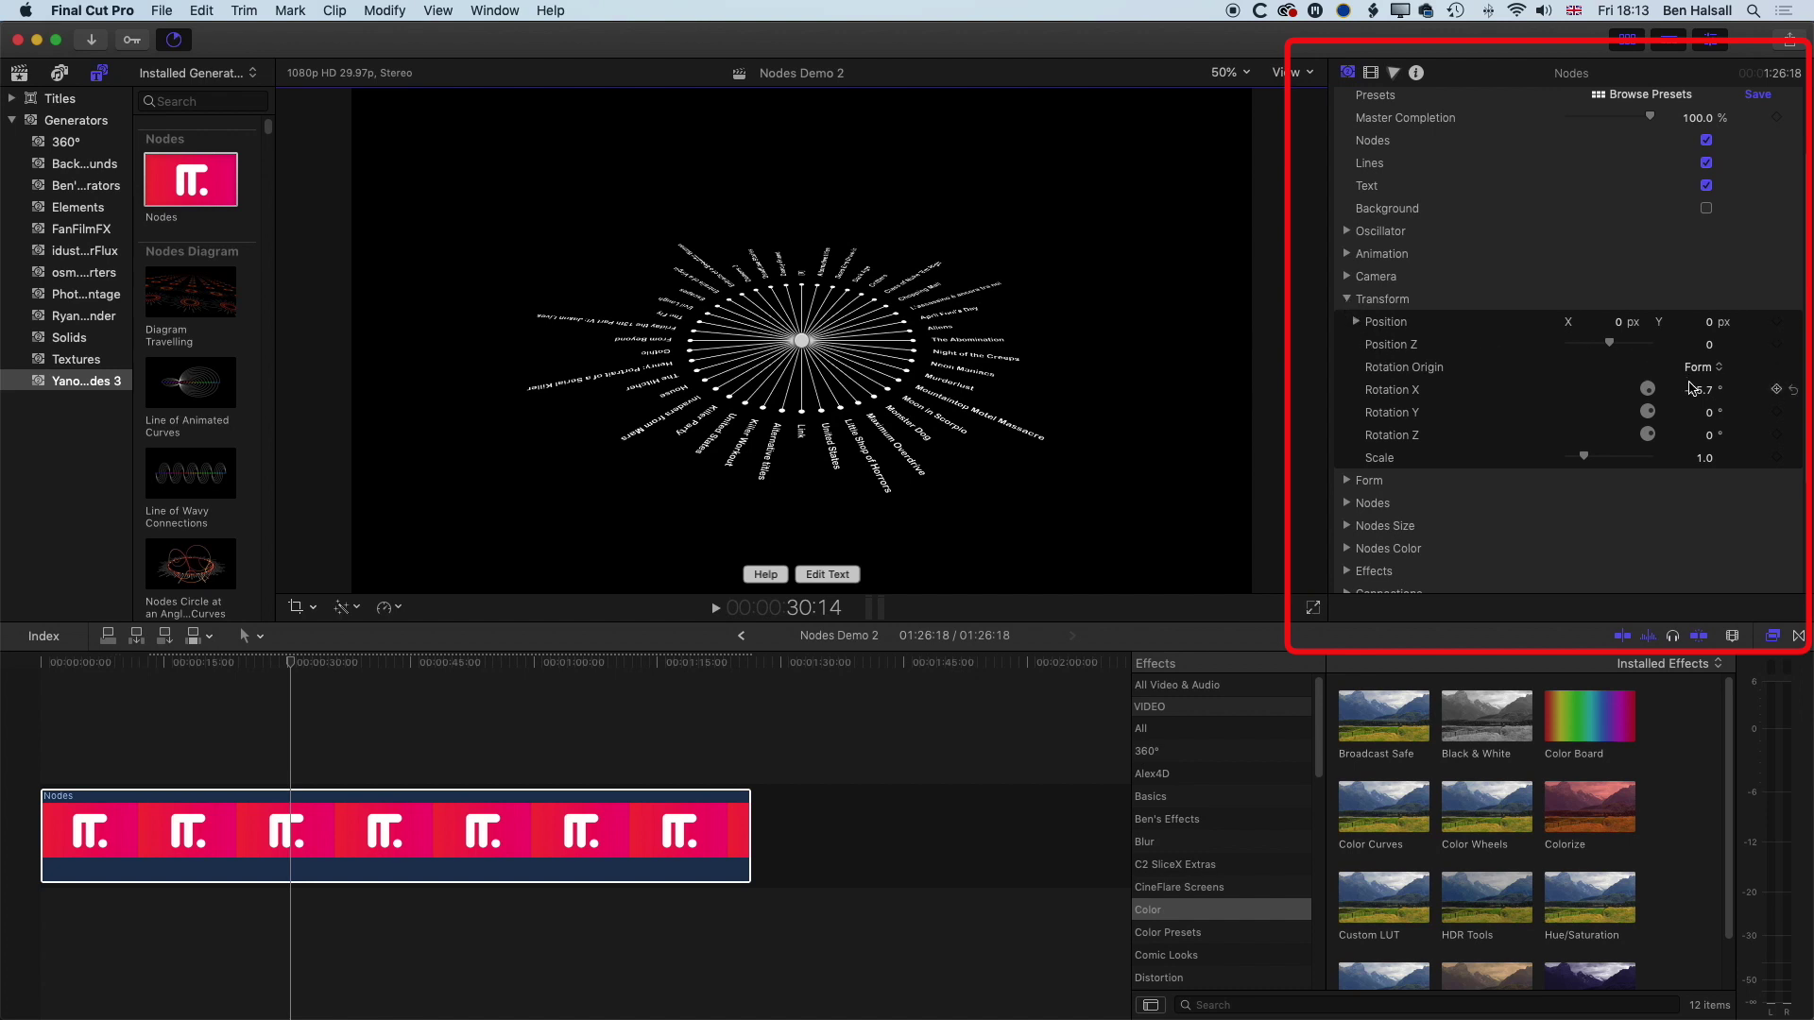
{"action": "left_click", "coordinate": [1347, 299]}
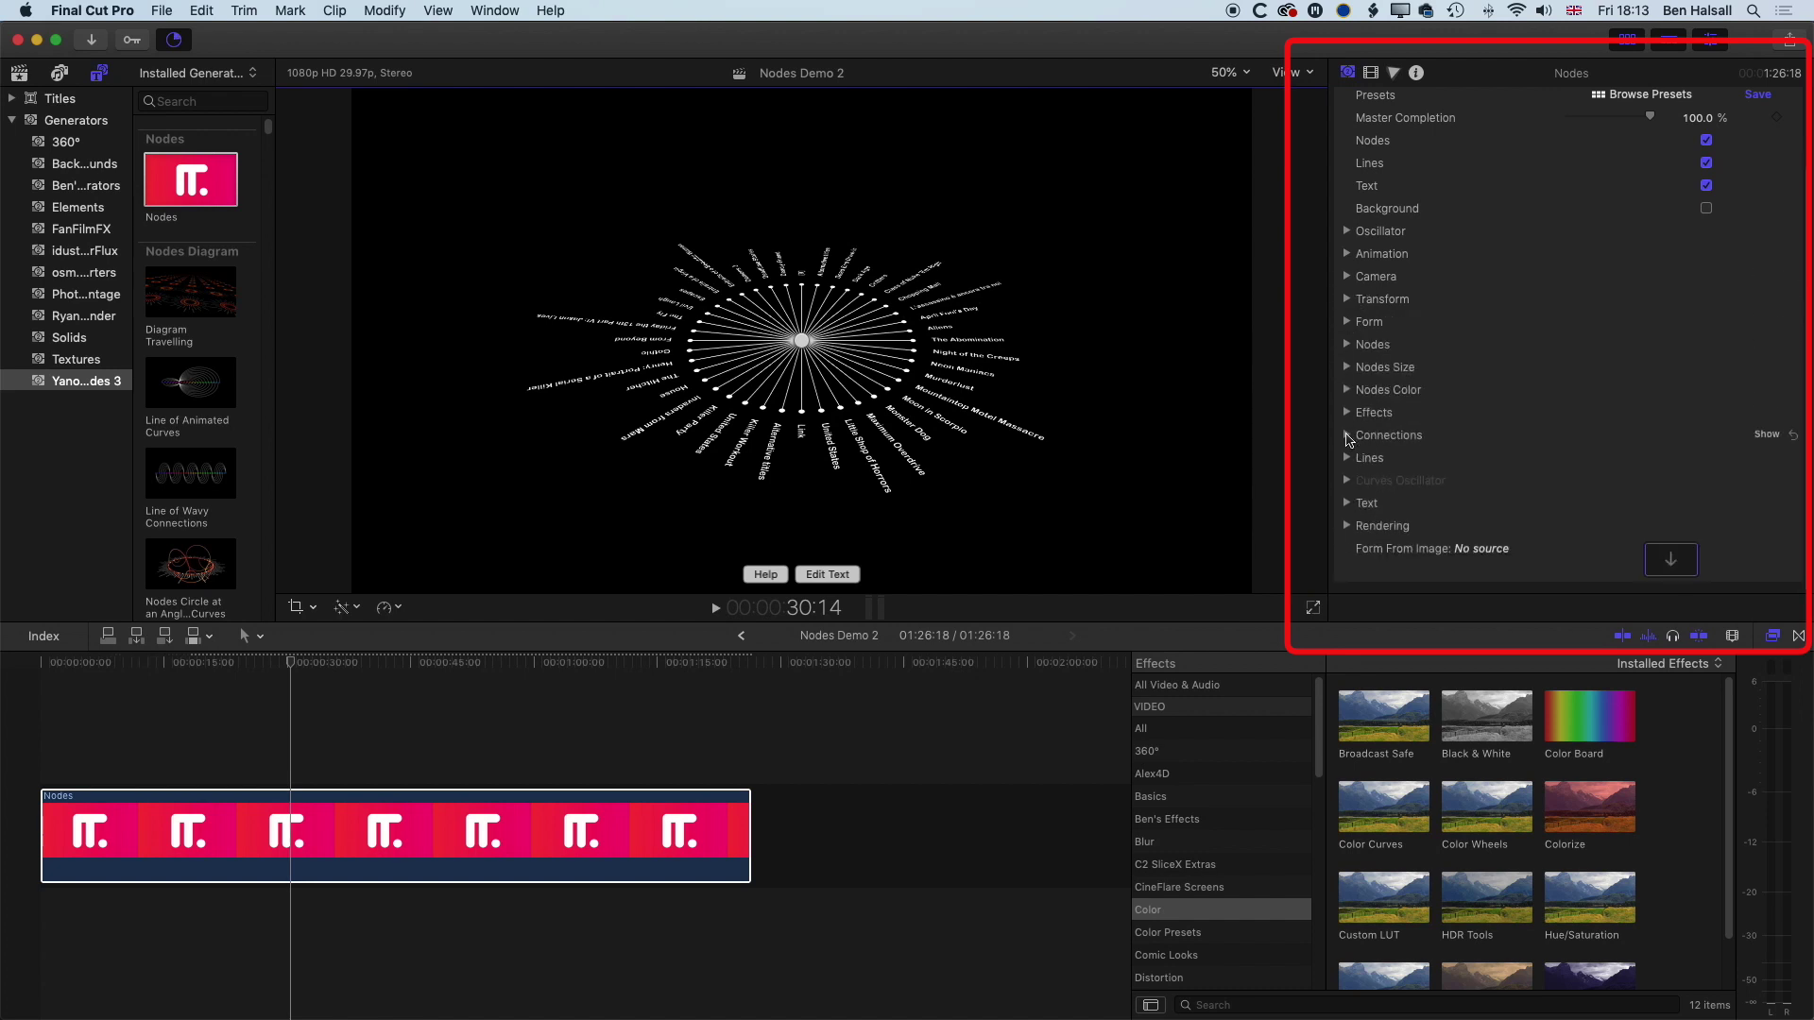
Step: Set the Free Position Z of the connections to -245 to raise the meeting point above the ring
{"action": "left_click", "coordinate": [1347, 435]}
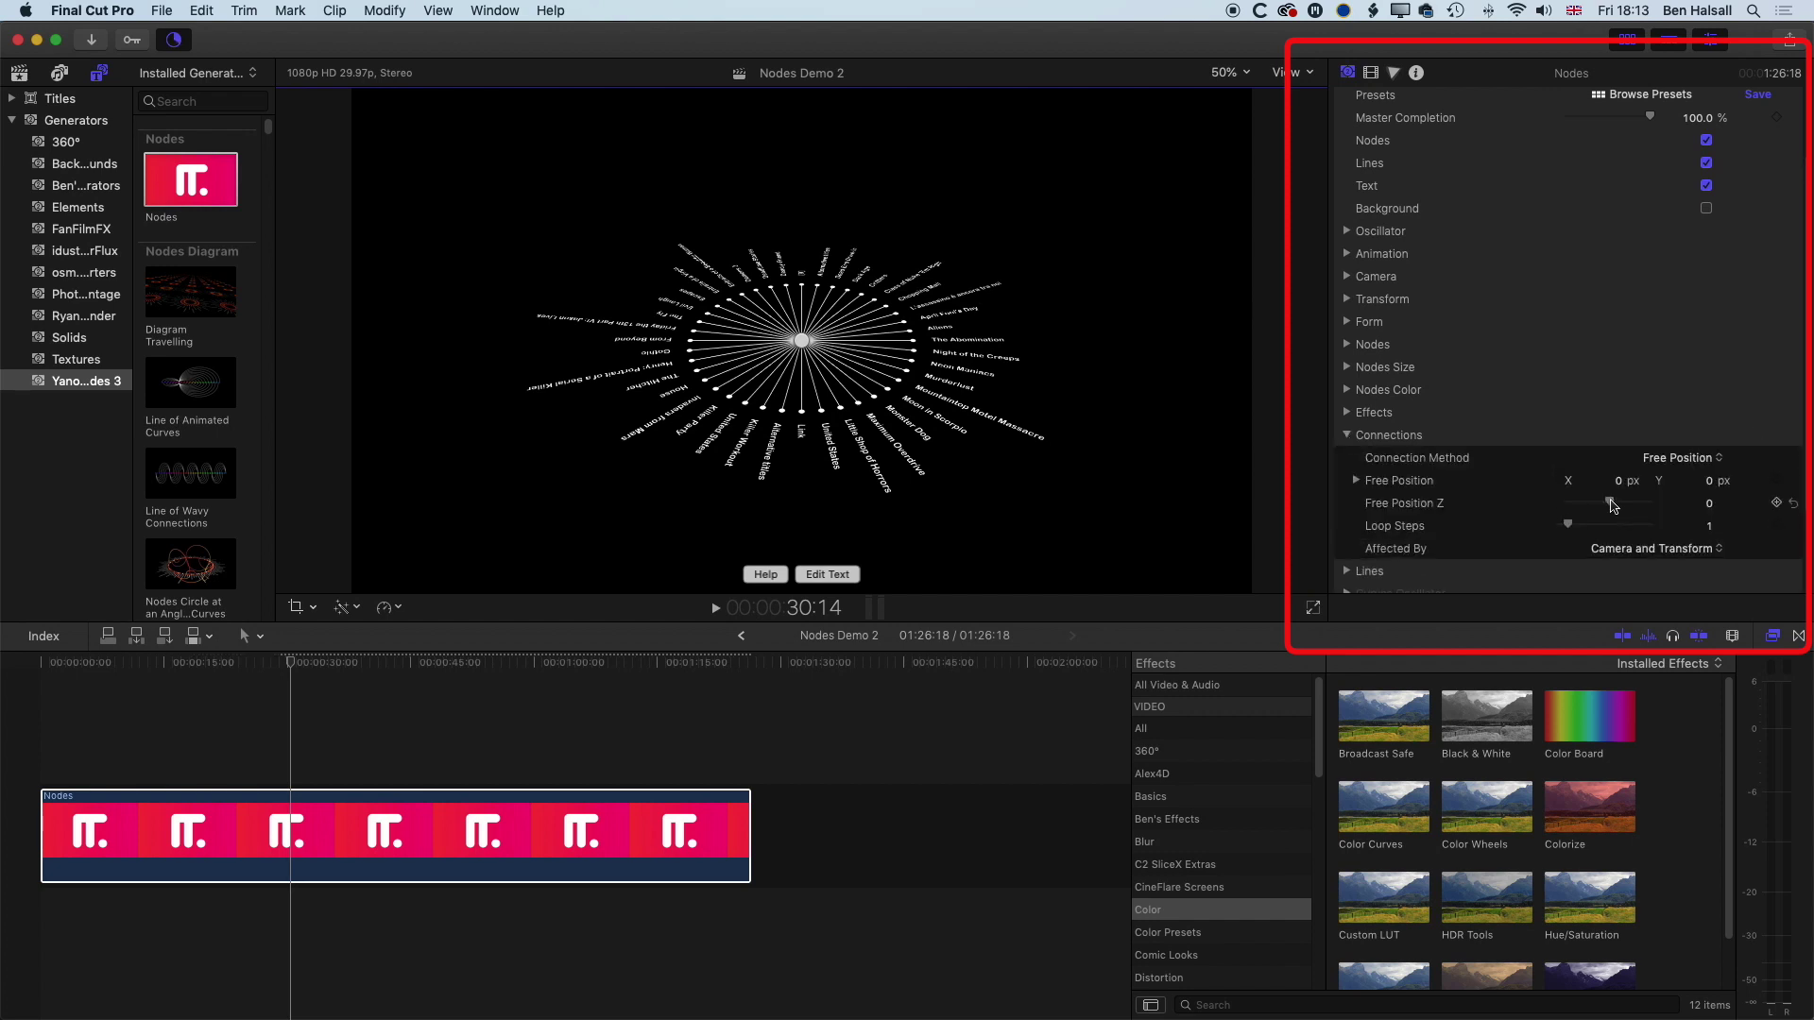
{"action": "left_click_drag", "start_coordinate": [1611, 506], "coordinate": [1603, 506]}
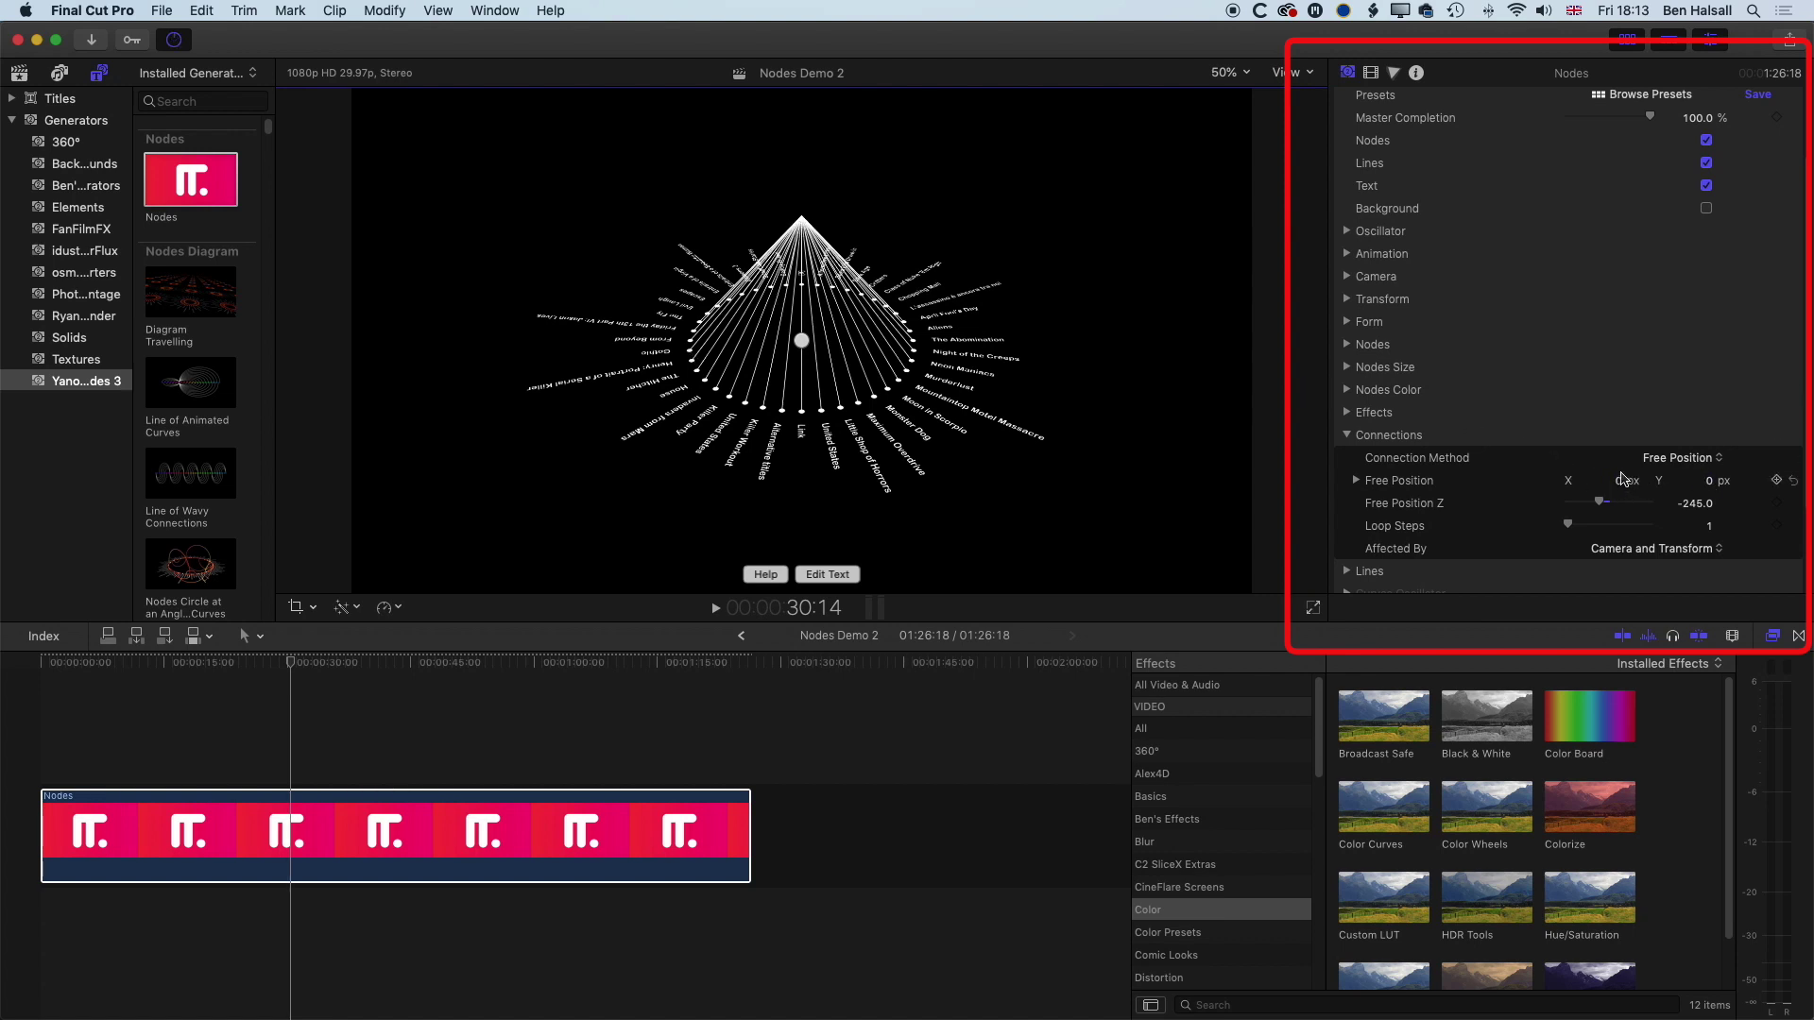
Step: Change the Lines Primitive to Curved Line and set its Tangent Offset Z to -109
{"action": "scroll", "coordinate": [1491, 446], "scroll_direction": "down", "scroll_amount": 5}
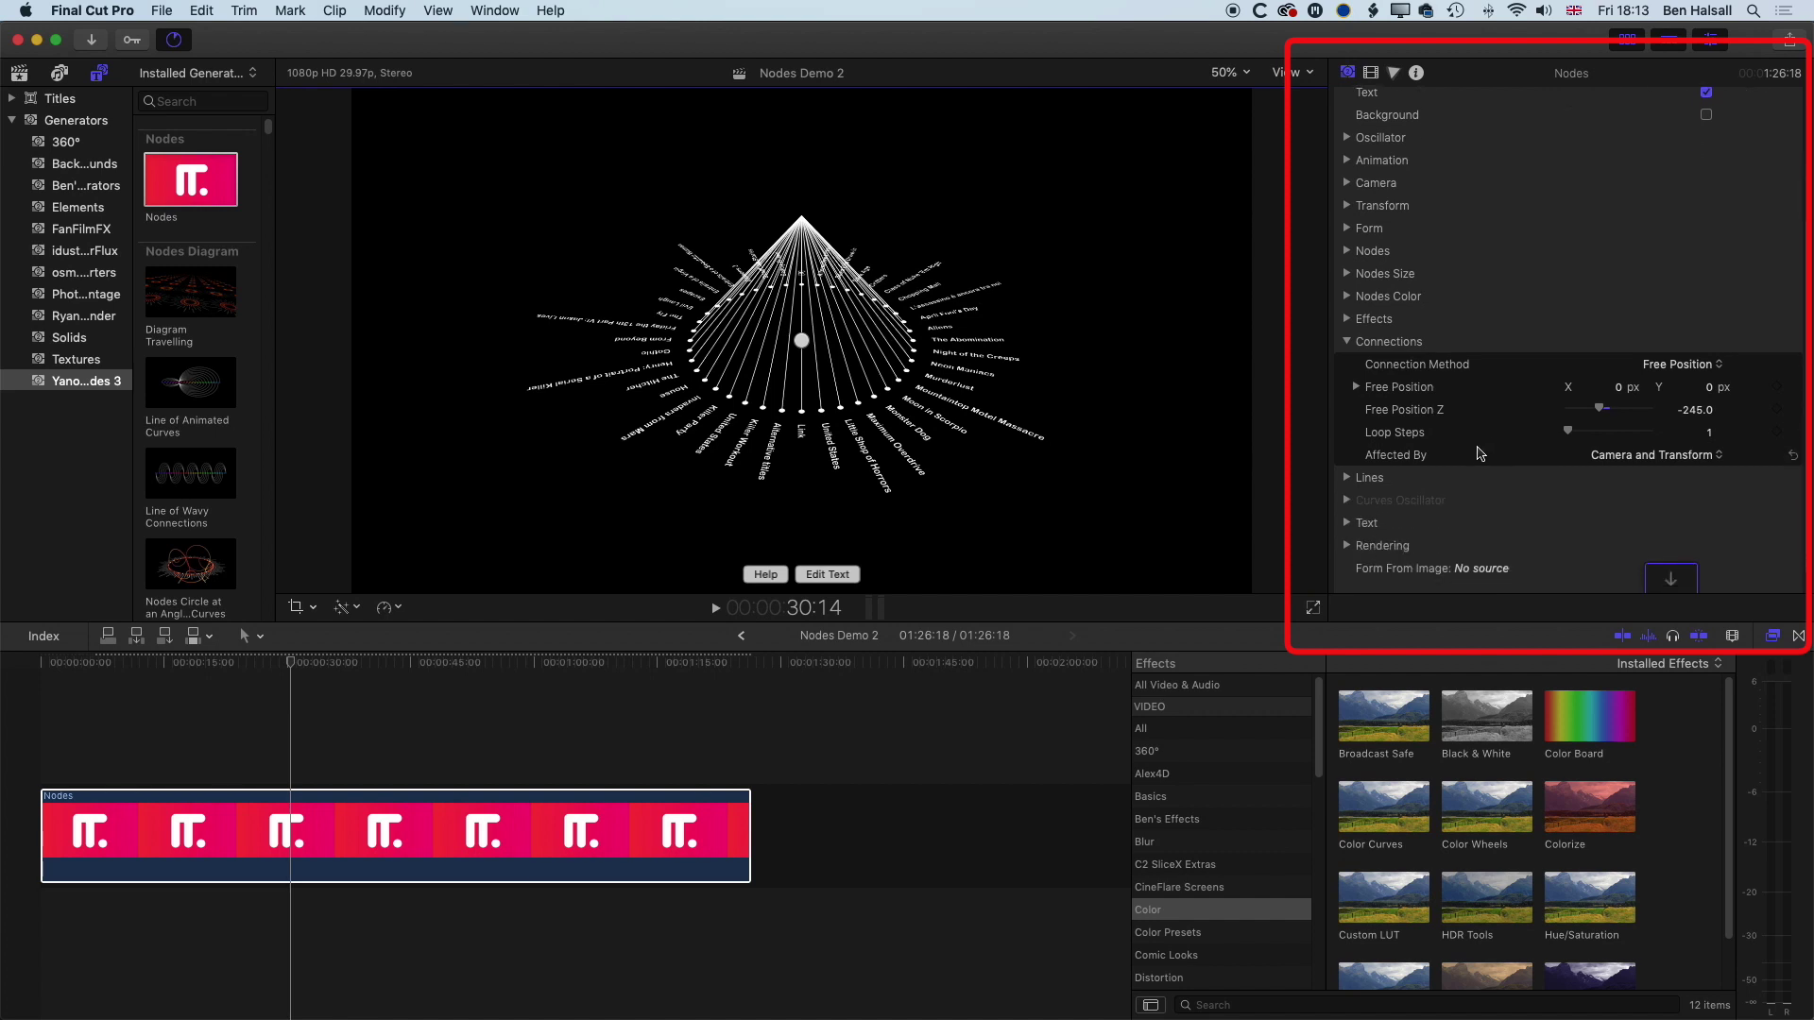
{"action": "left_click", "coordinate": [1348, 459]}
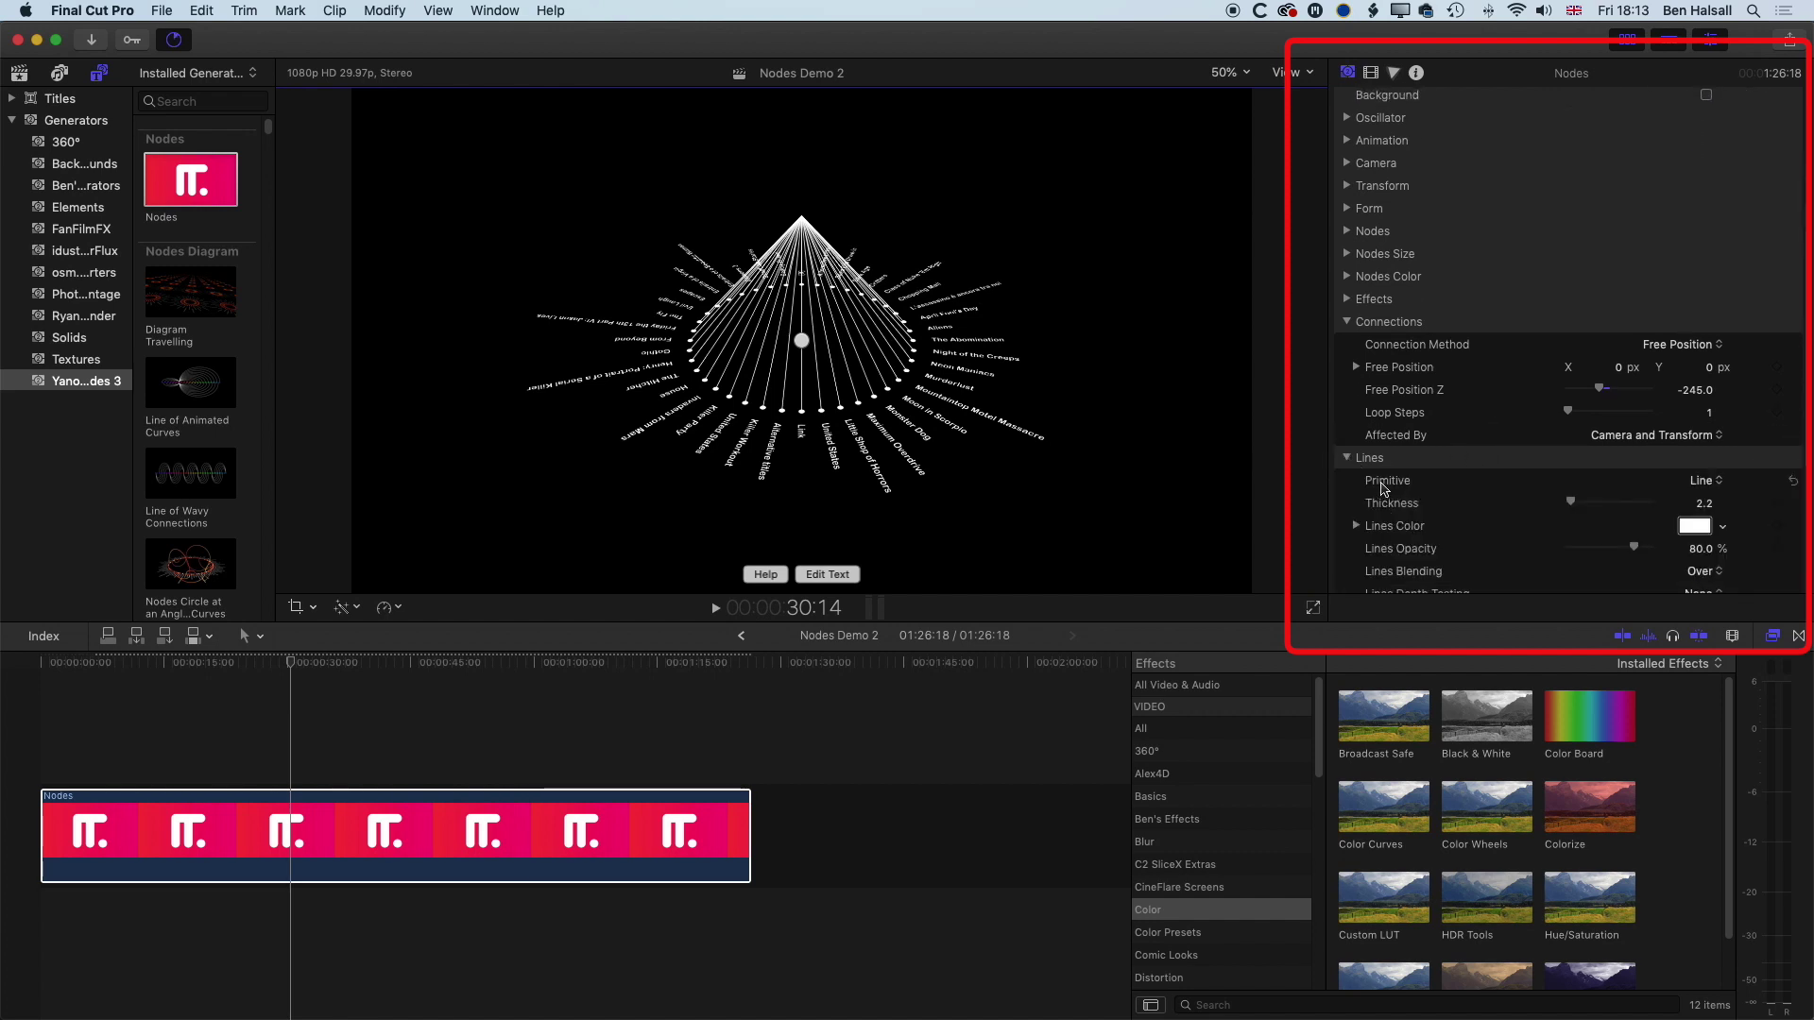
{"action": "scroll", "coordinate": [1540, 499], "scroll_direction": "down", "scroll_amount": 8}
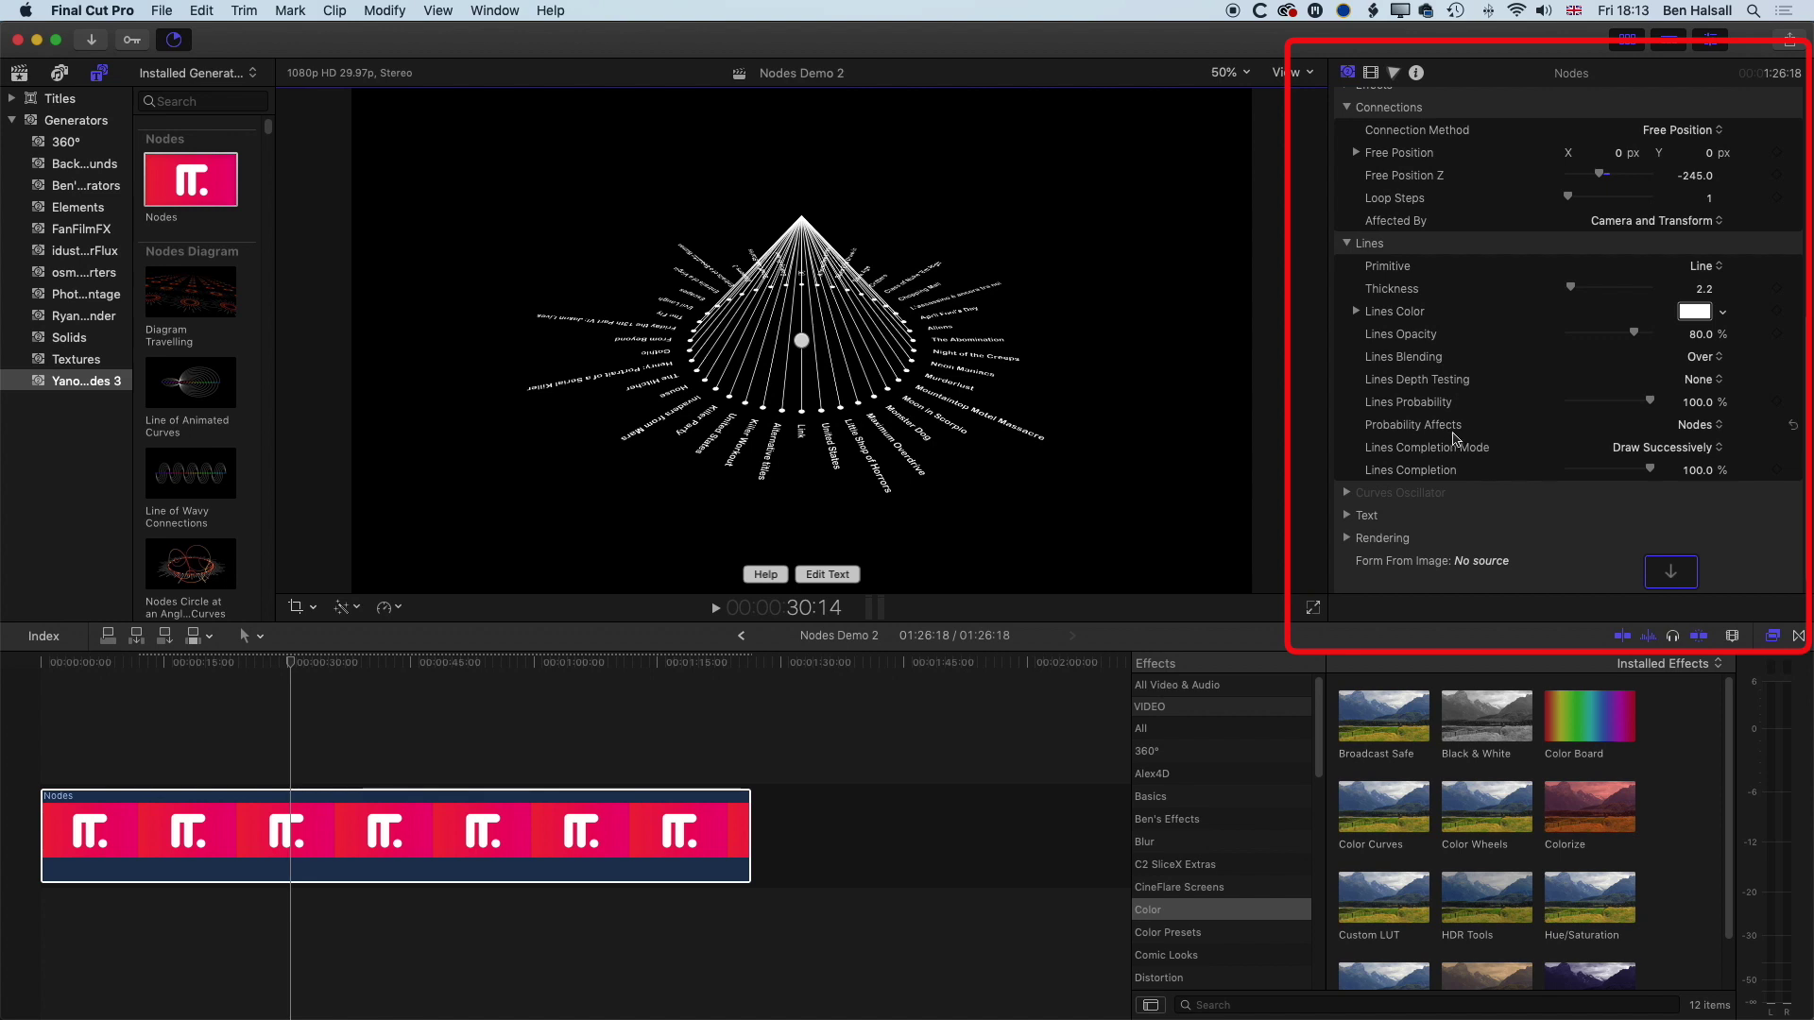
{"action": "left_click", "coordinate": [1710, 269]}
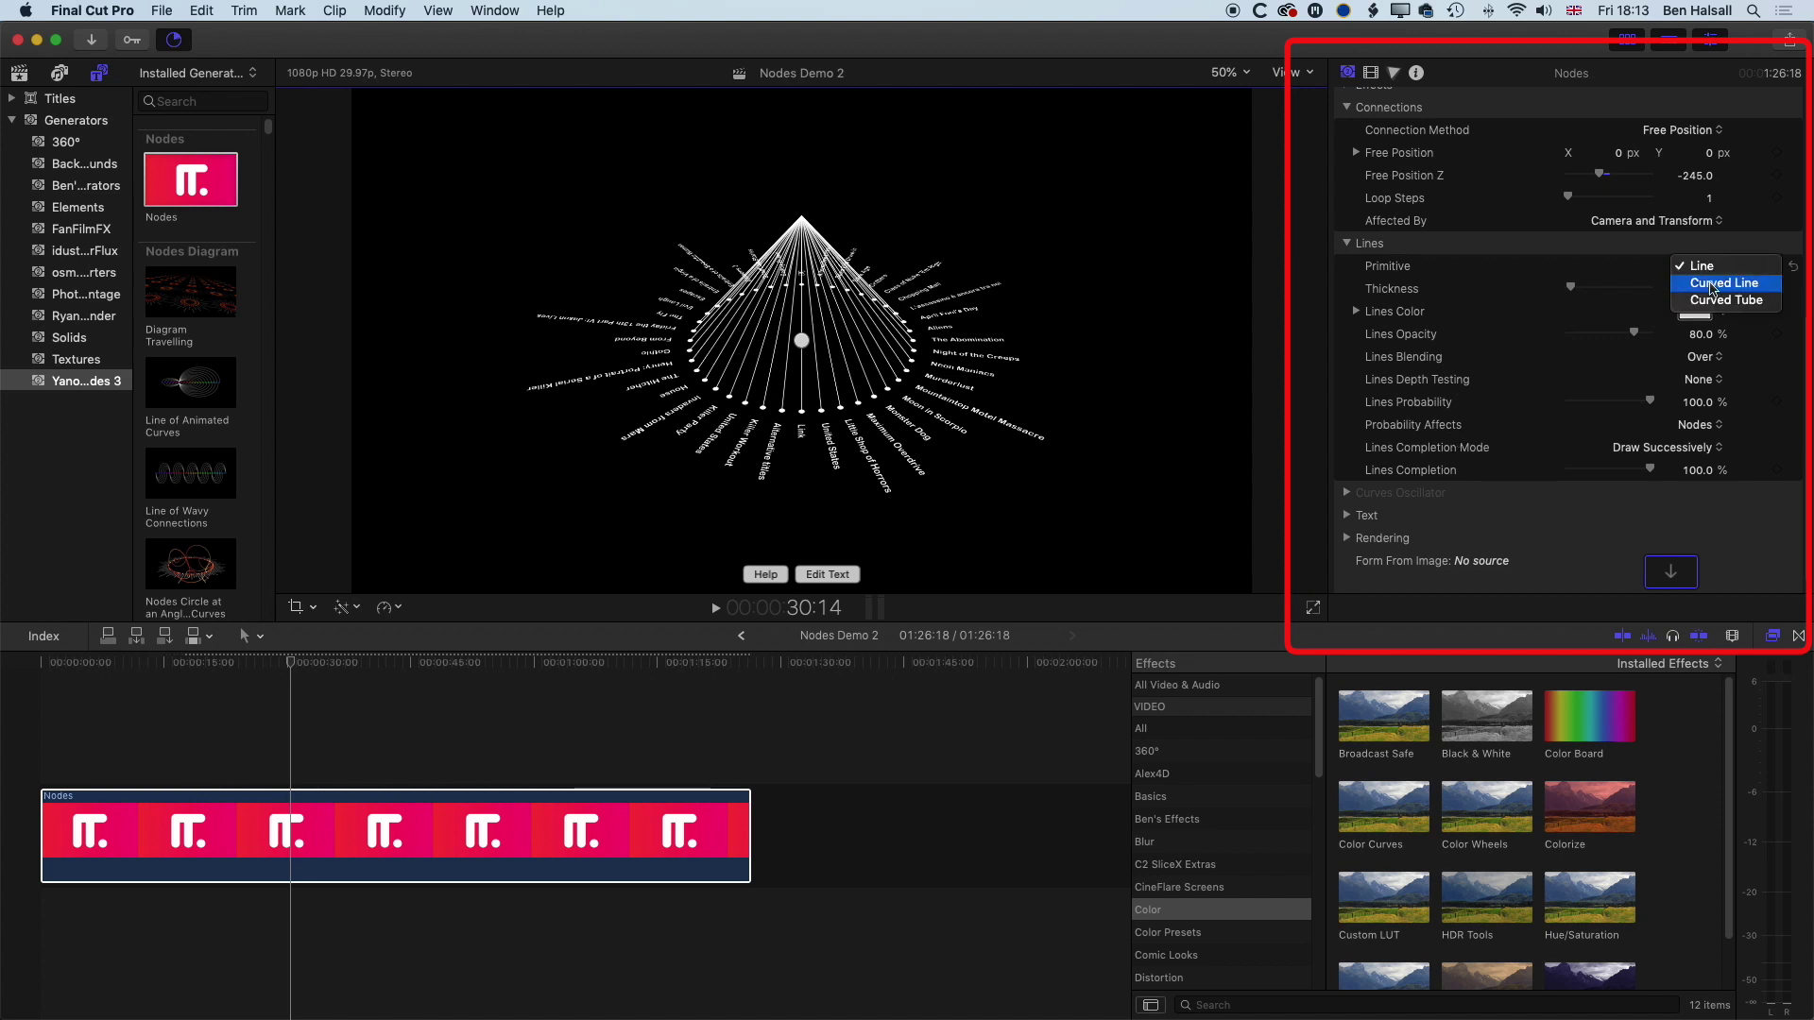
{"action": "left_click", "coordinate": [1721, 282]}
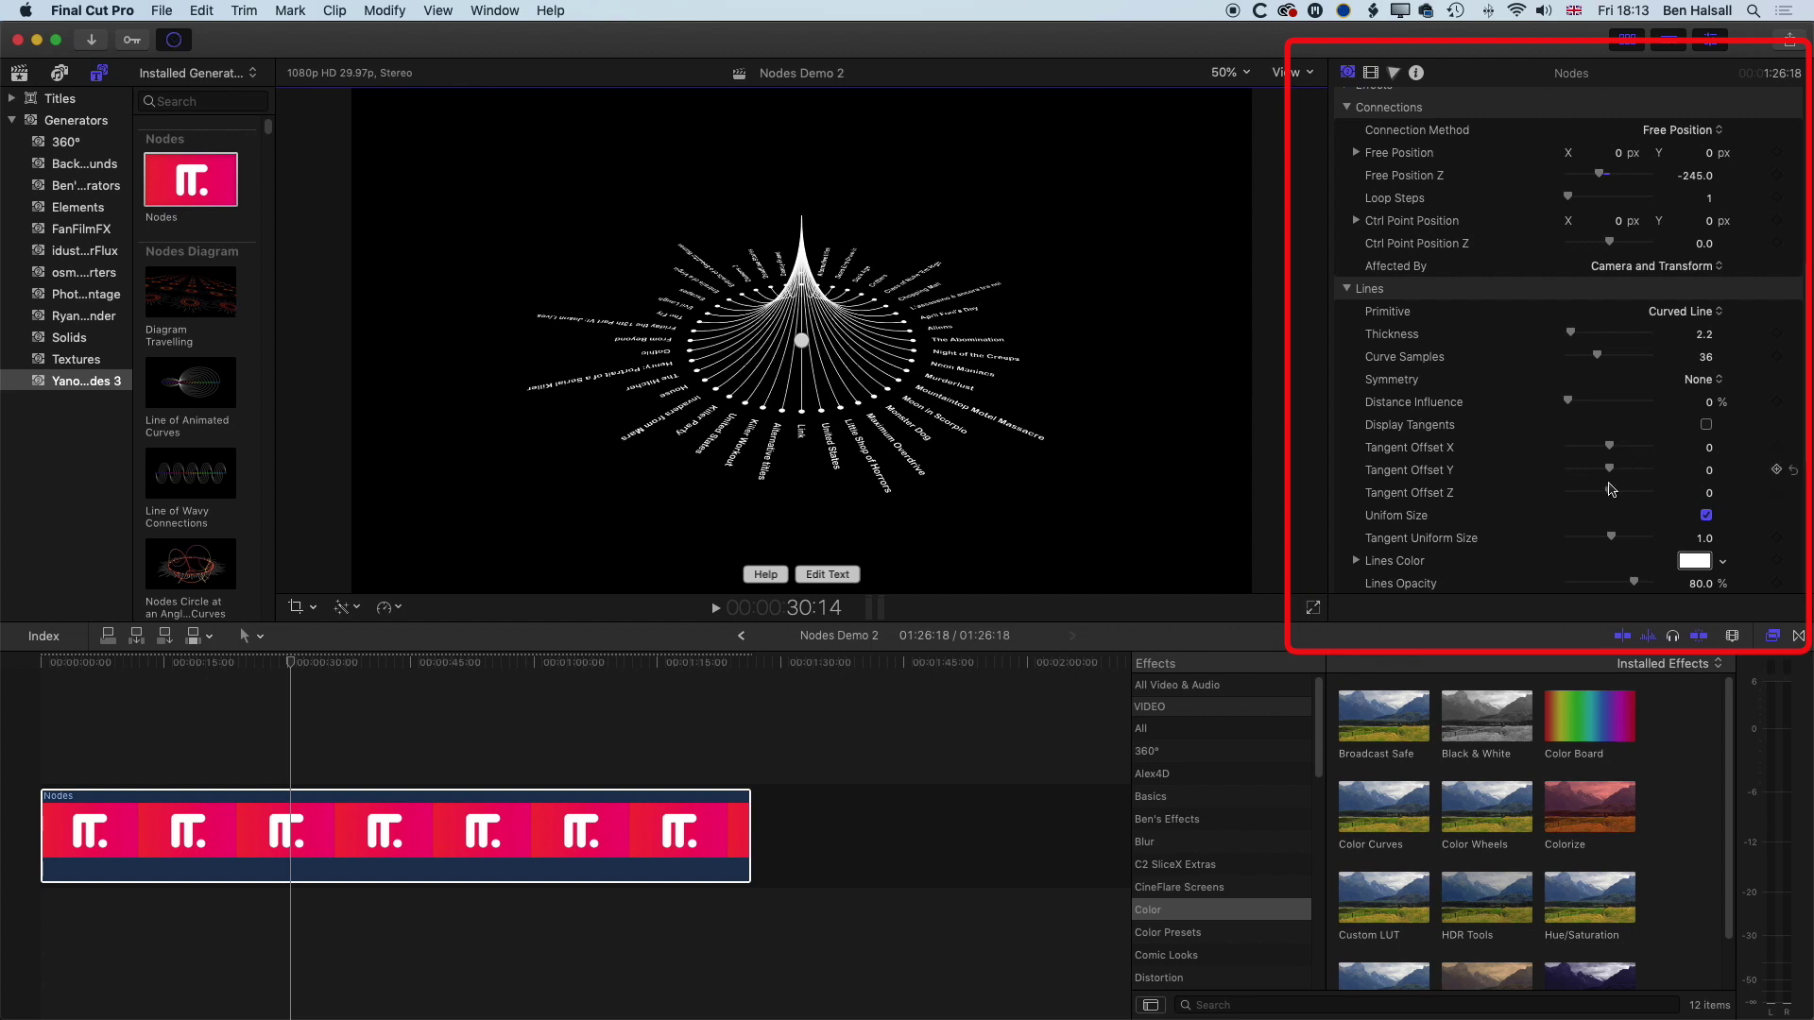
{"action": "left_click_drag", "start_coordinate": [1613, 498], "coordinate": [1603, 497]}
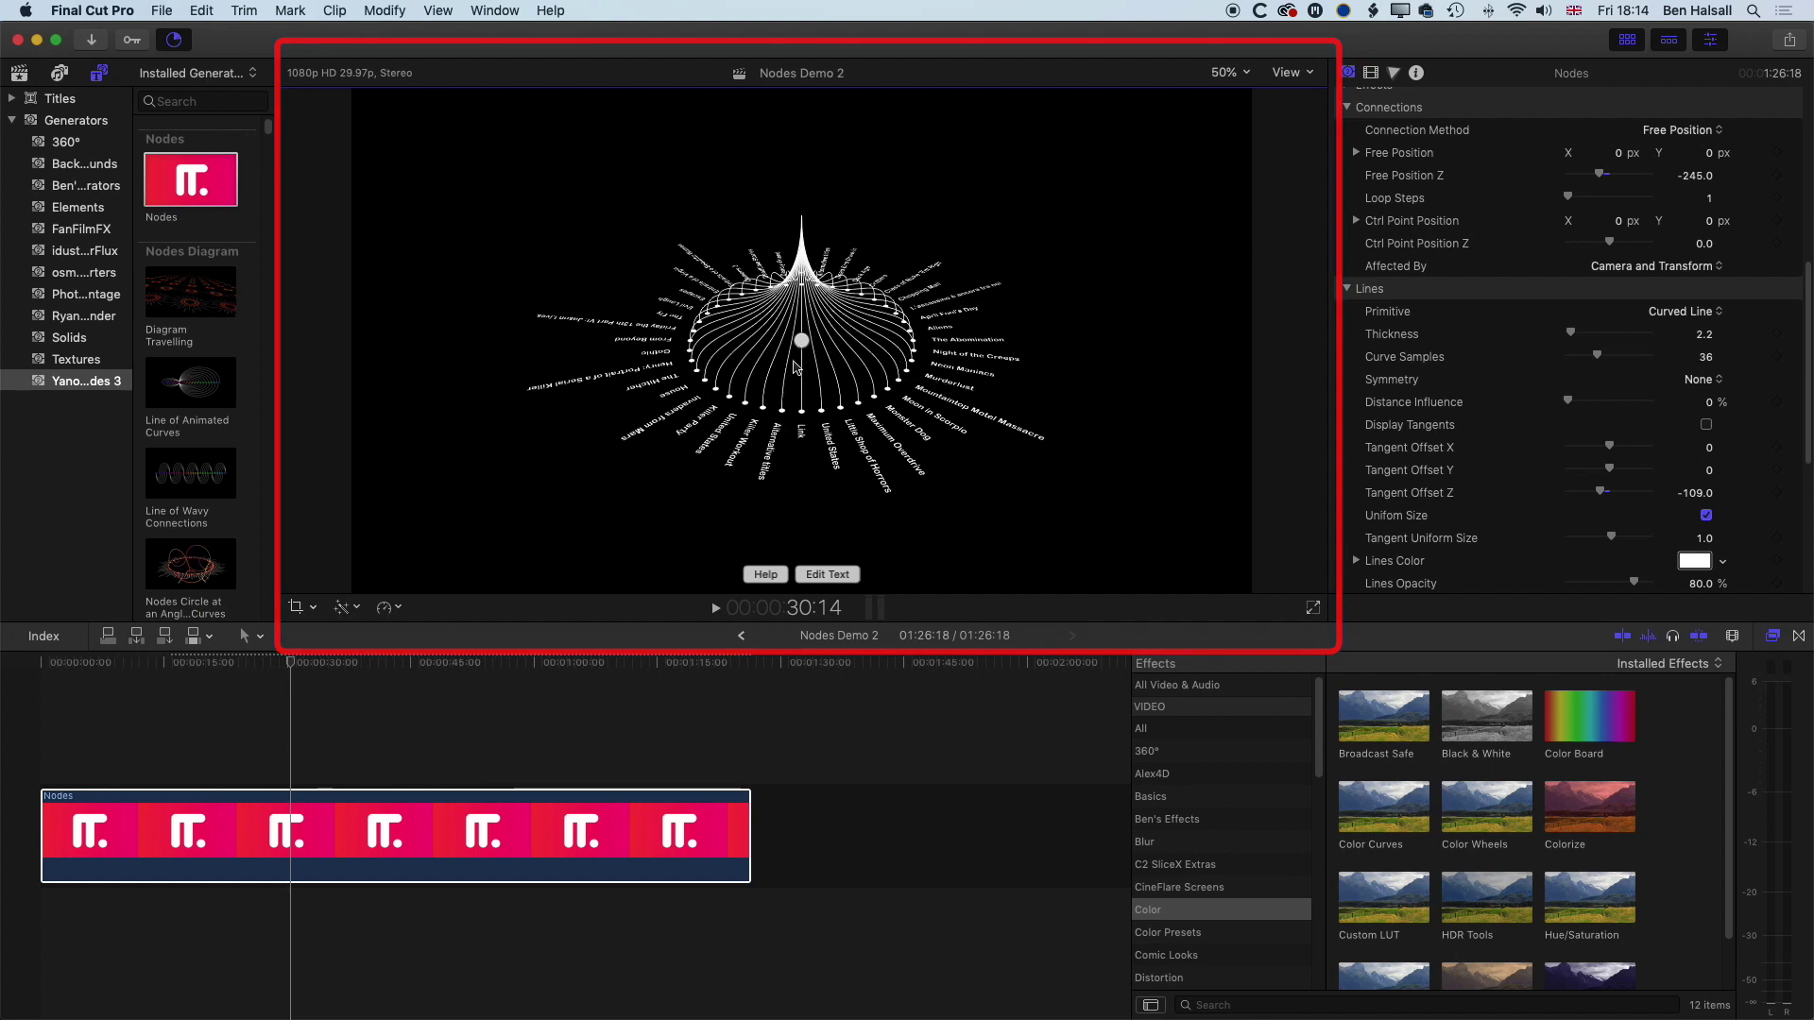
Step: Change the Lines Color of the connecting curves to orange
{"action": "scroll", "coordinate": [1674, 354], "scroll_direction": "down", "scroll_amount": 5}
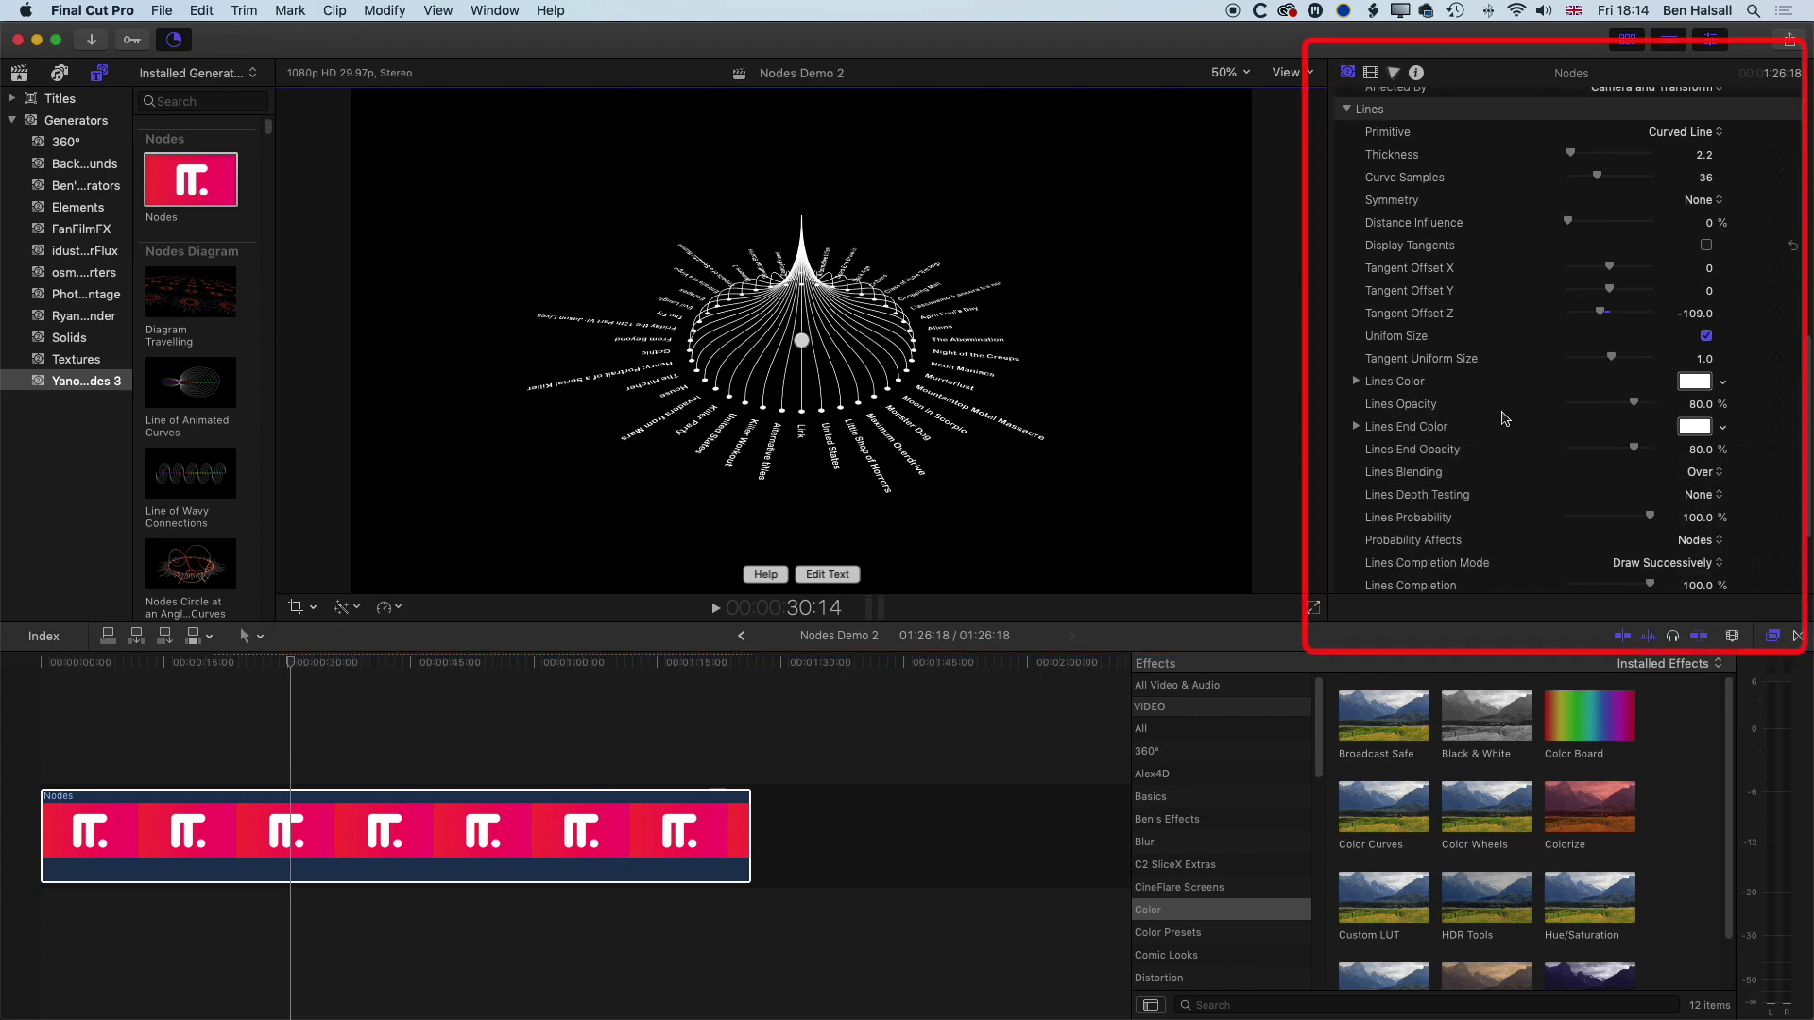
{"action": "left_click", "coordinate": [1724, 344]}
{"action": "left_click_drag", "start_coordinate": [1606, 373], "coordinate": [1661, 370]}
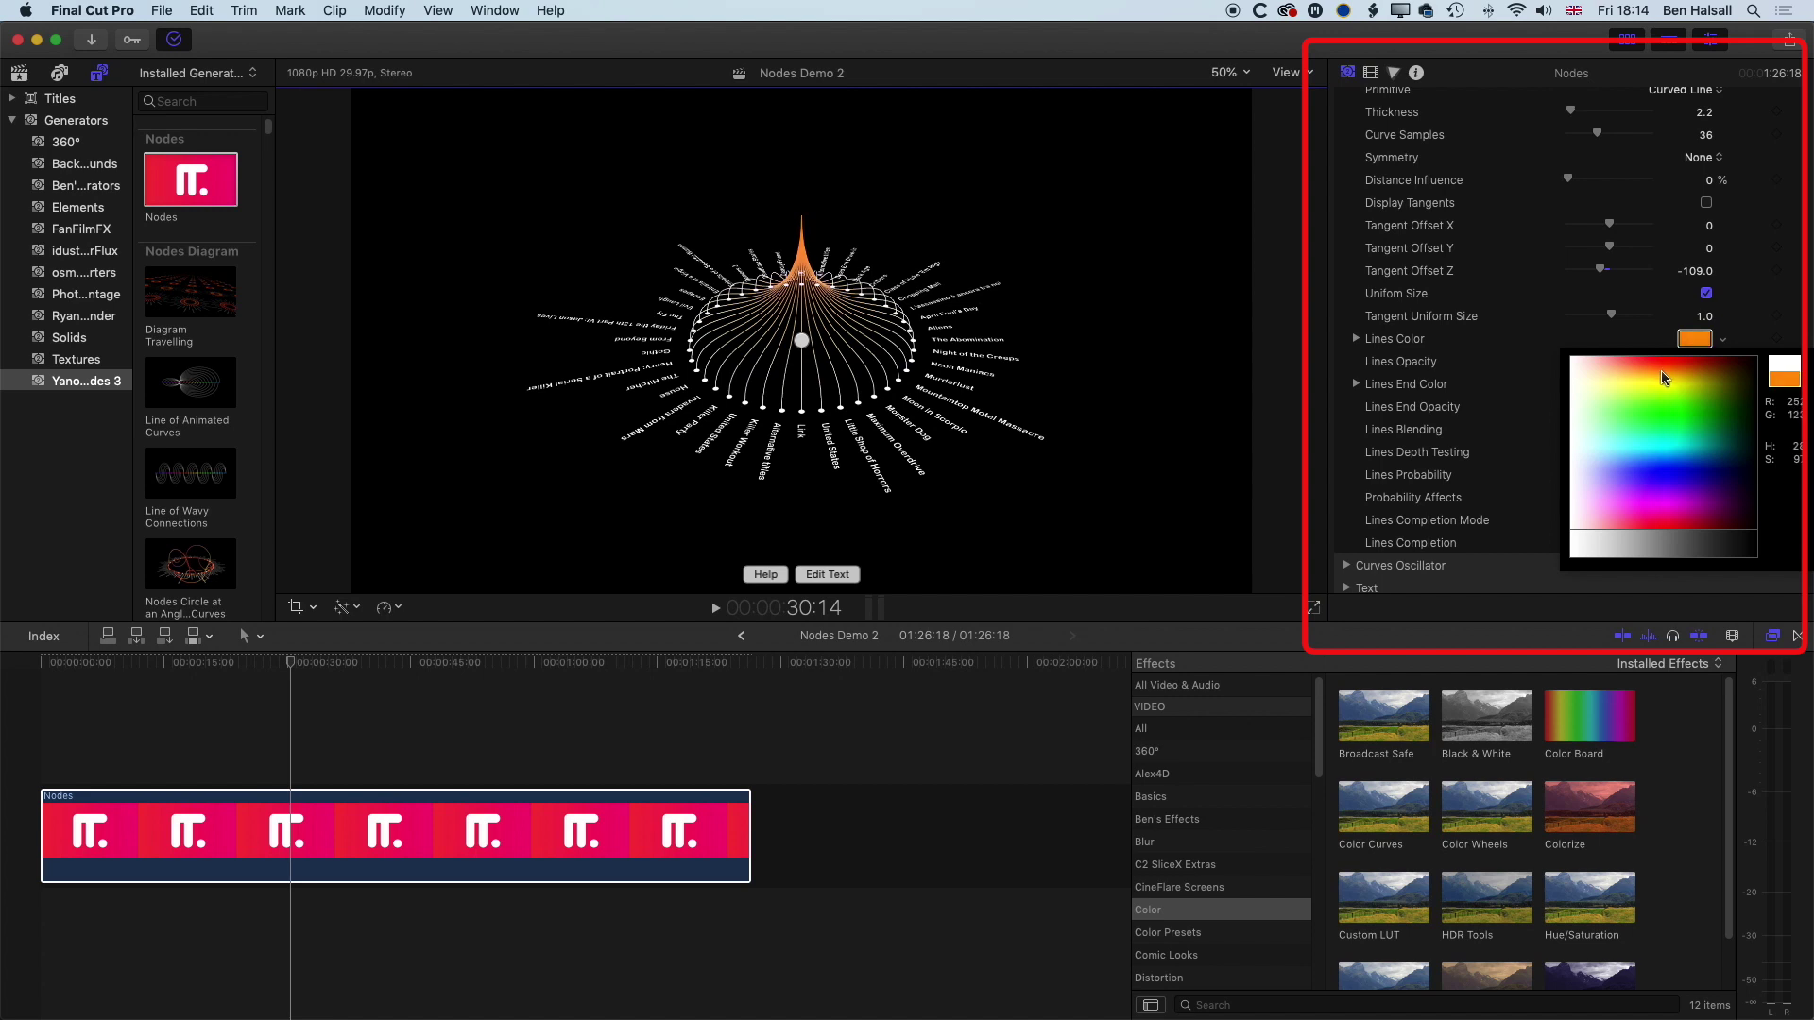
{"action": "key", "text": "Escape"}
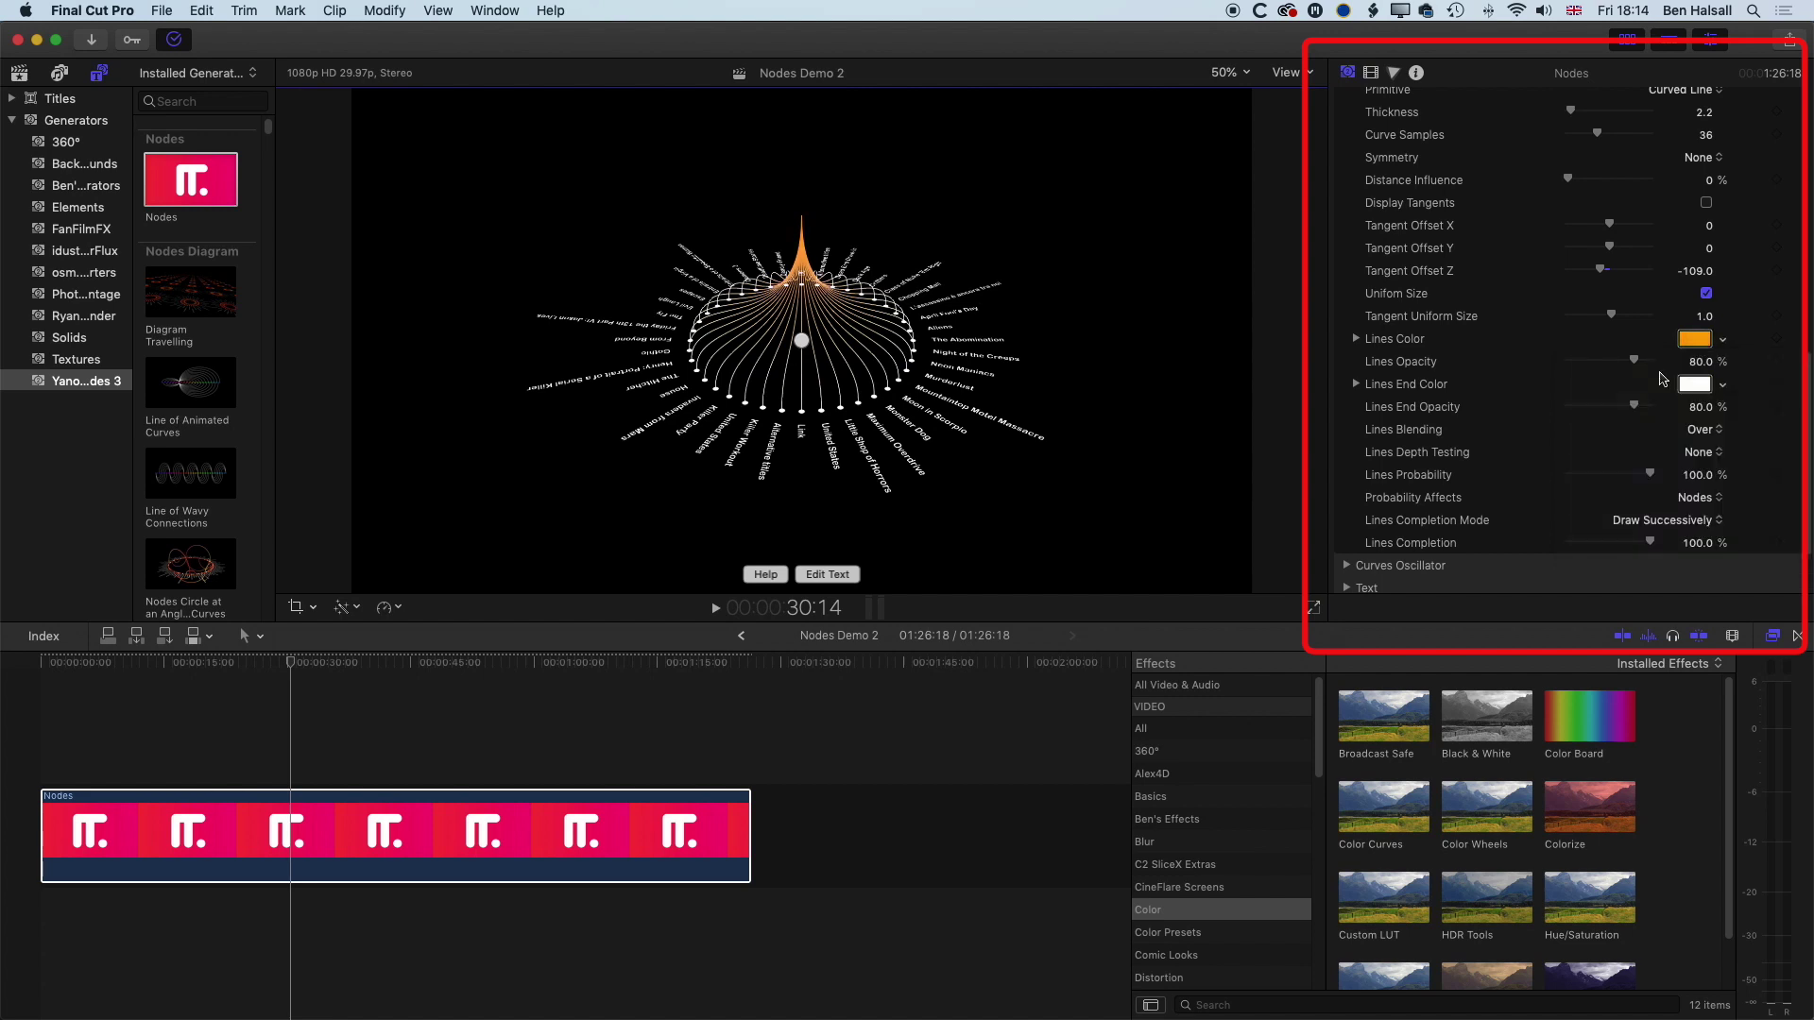
Step: Change the Lines End Color to bright purple and collapse the Lines and Connections settings
{"action": "left_click", "coordinate": [1725, 387]}
{"action": "left_click_drag", "start_coordinate": [1665, 509], "coordinate": [1641, 550]}
{"action": "key", "text": "Escape"}
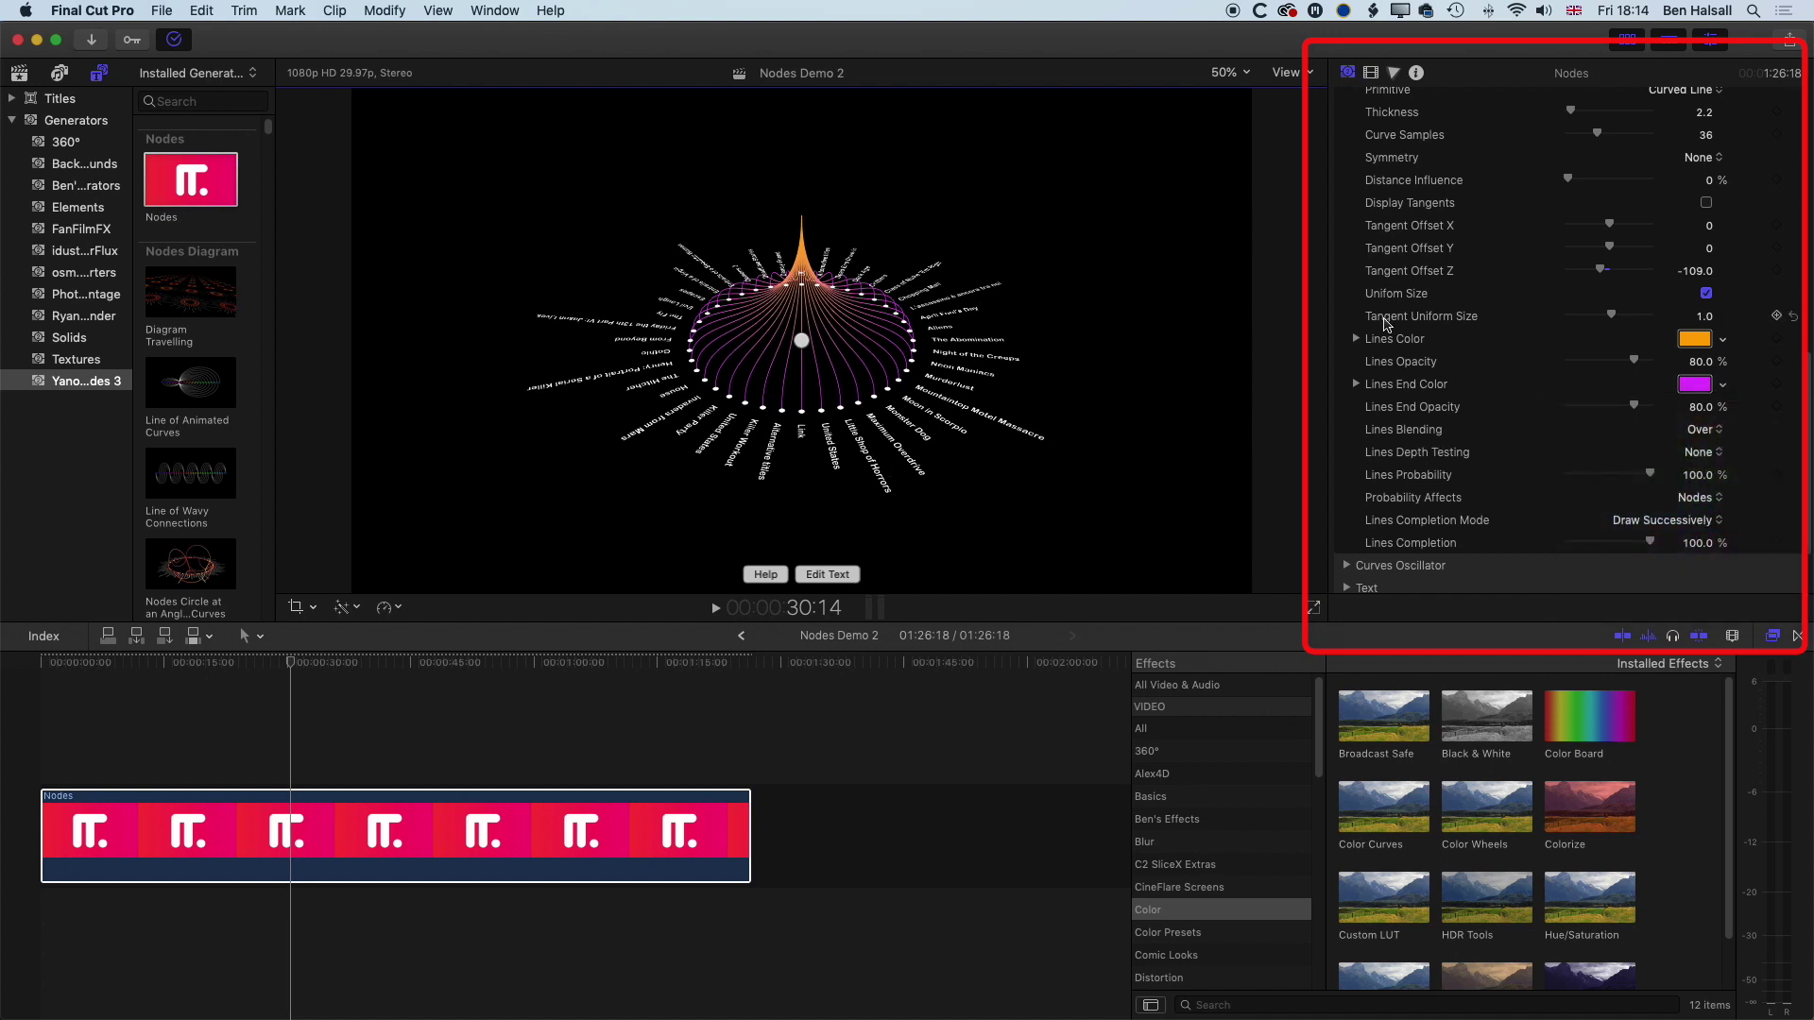
{"action": "scroll", "coordinate": [1384, 324], "scroll_direction": "up", "scroll_amount": 2}
{"action": "left_click", "coordinate": [1348, 196]}
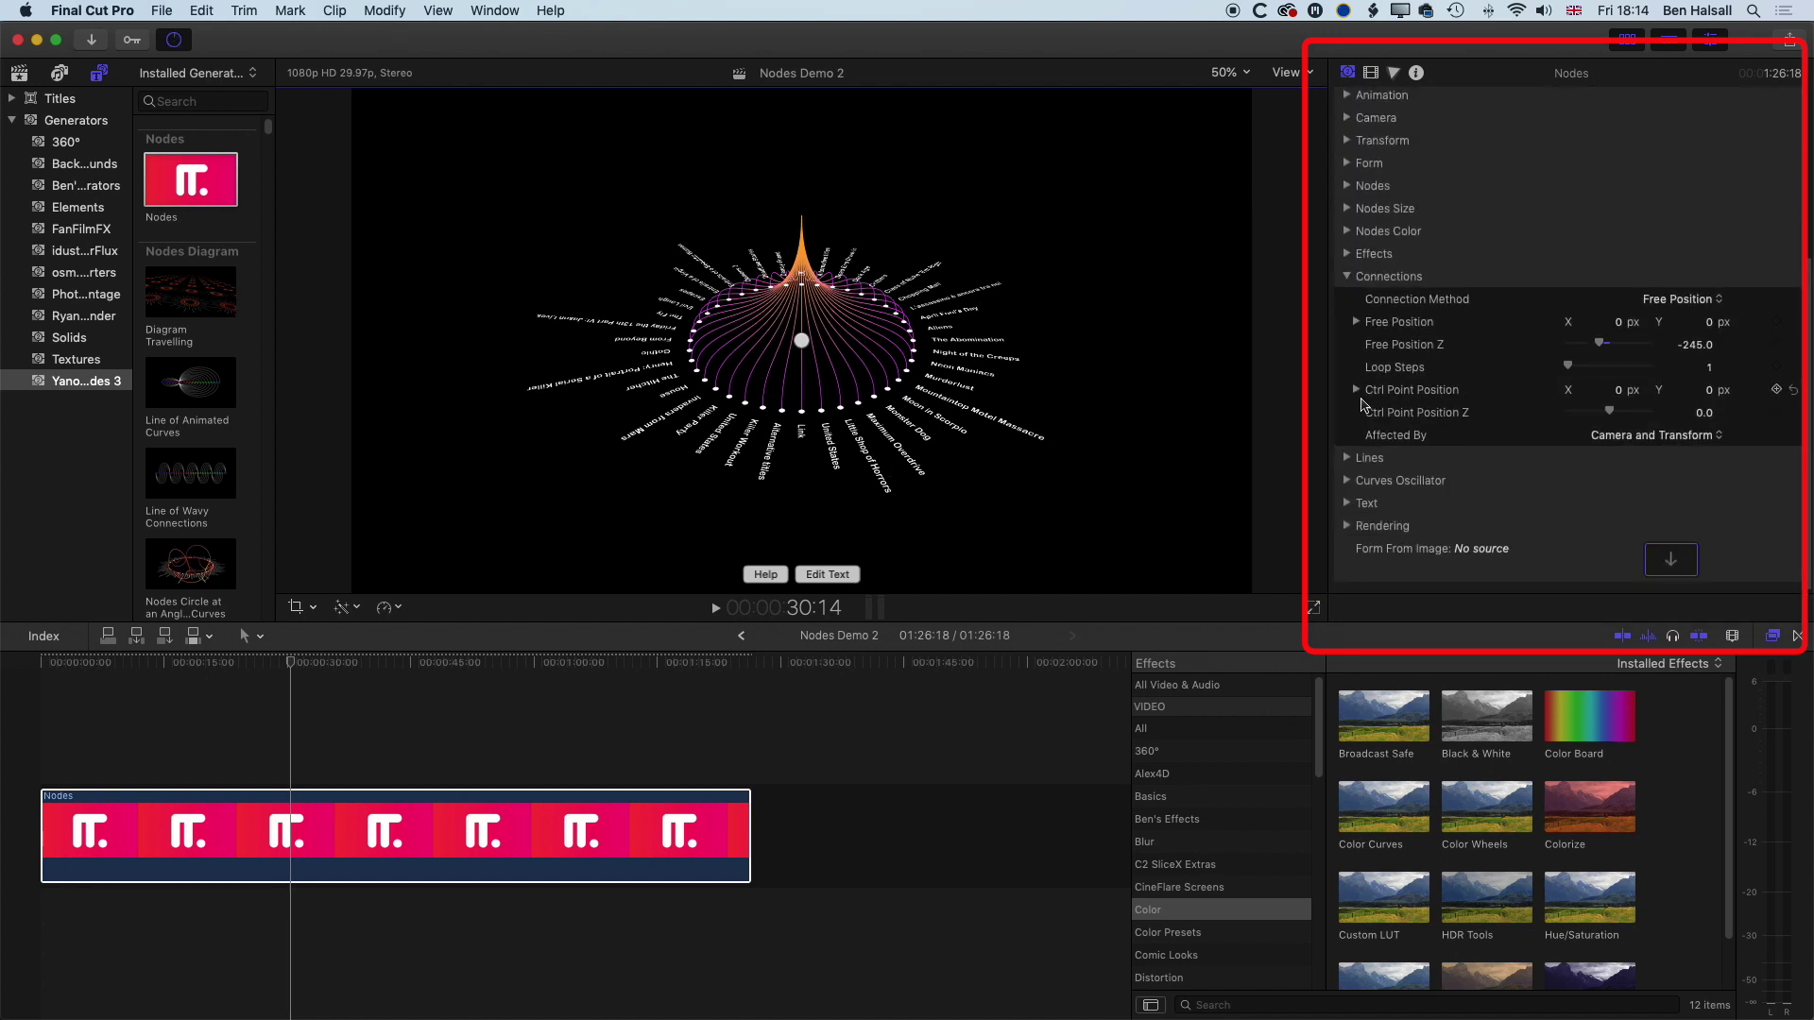
{"action": "left_click", "coordinate": [1347, 277]}
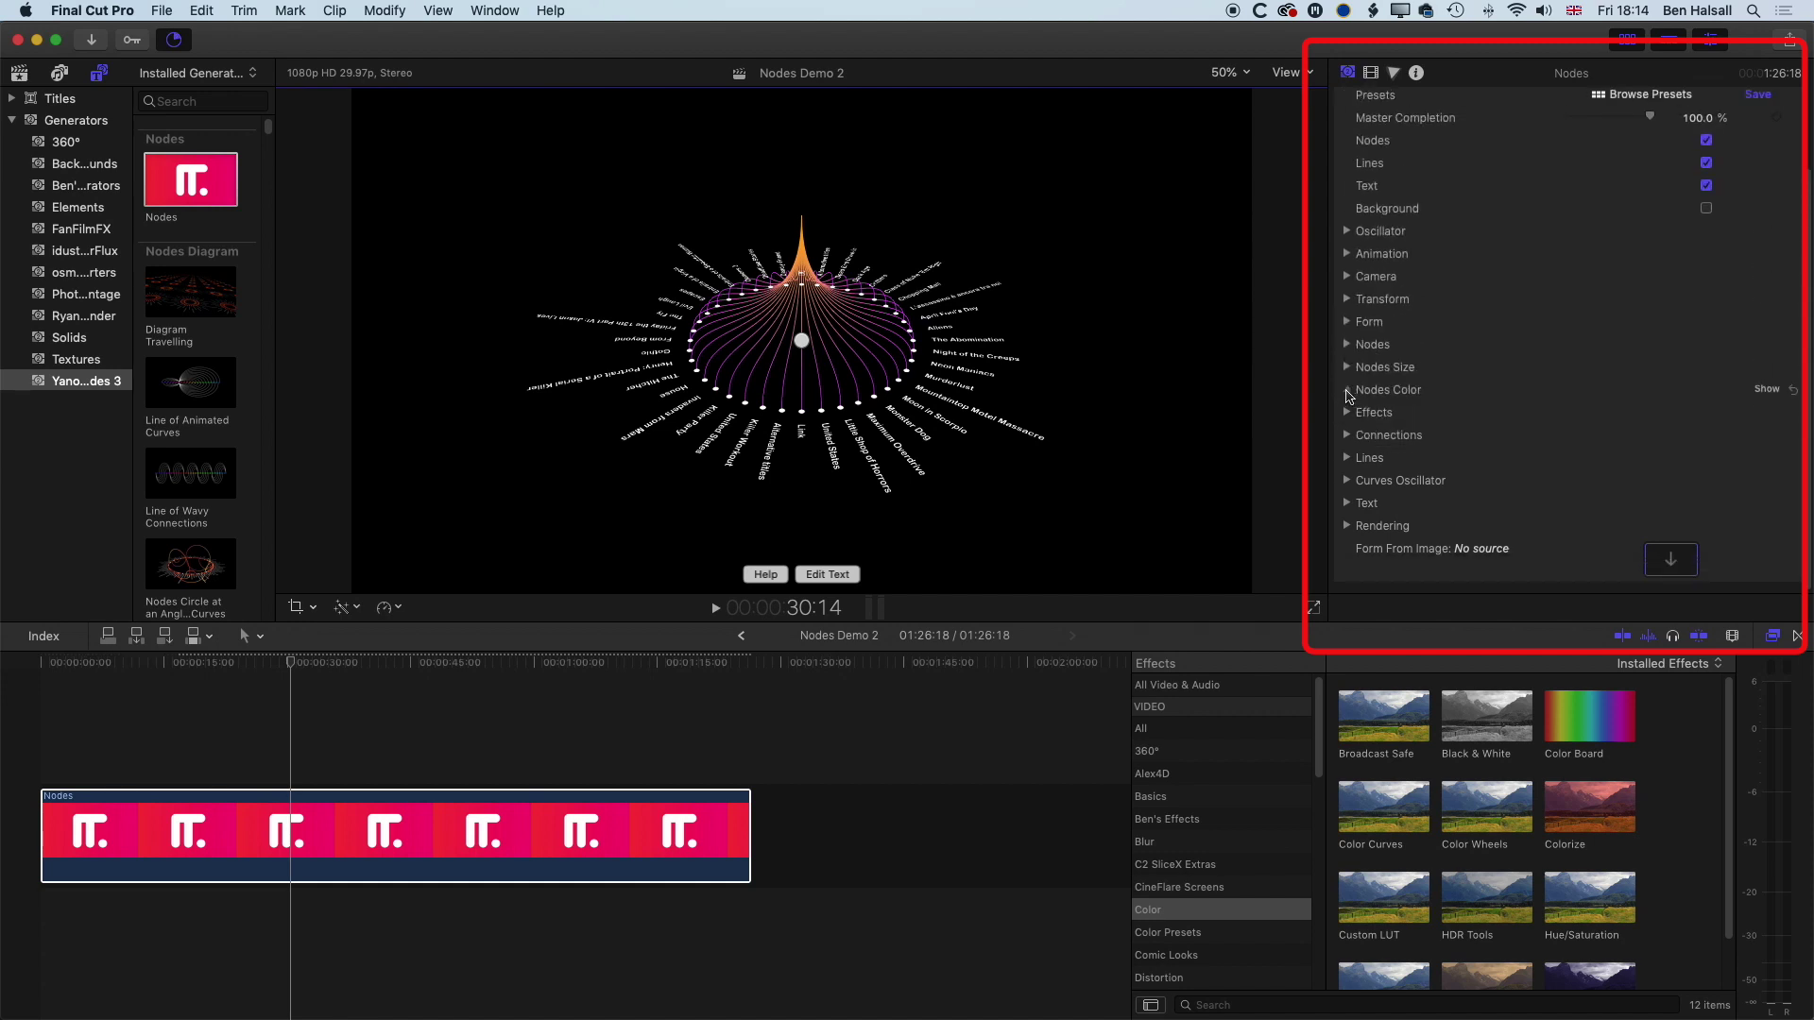
Step: Change the Nodes Color to yellow-orange and collapse the Nodes Color settings
{"action": "left_click", "coordinate": [1348, 391]}
{"action": "left_click", "coordinate": [1723, 438]}
{"action": "left_click_drag", "start_coordinate": [1714, 463], "coordinate": [1653, 469]}
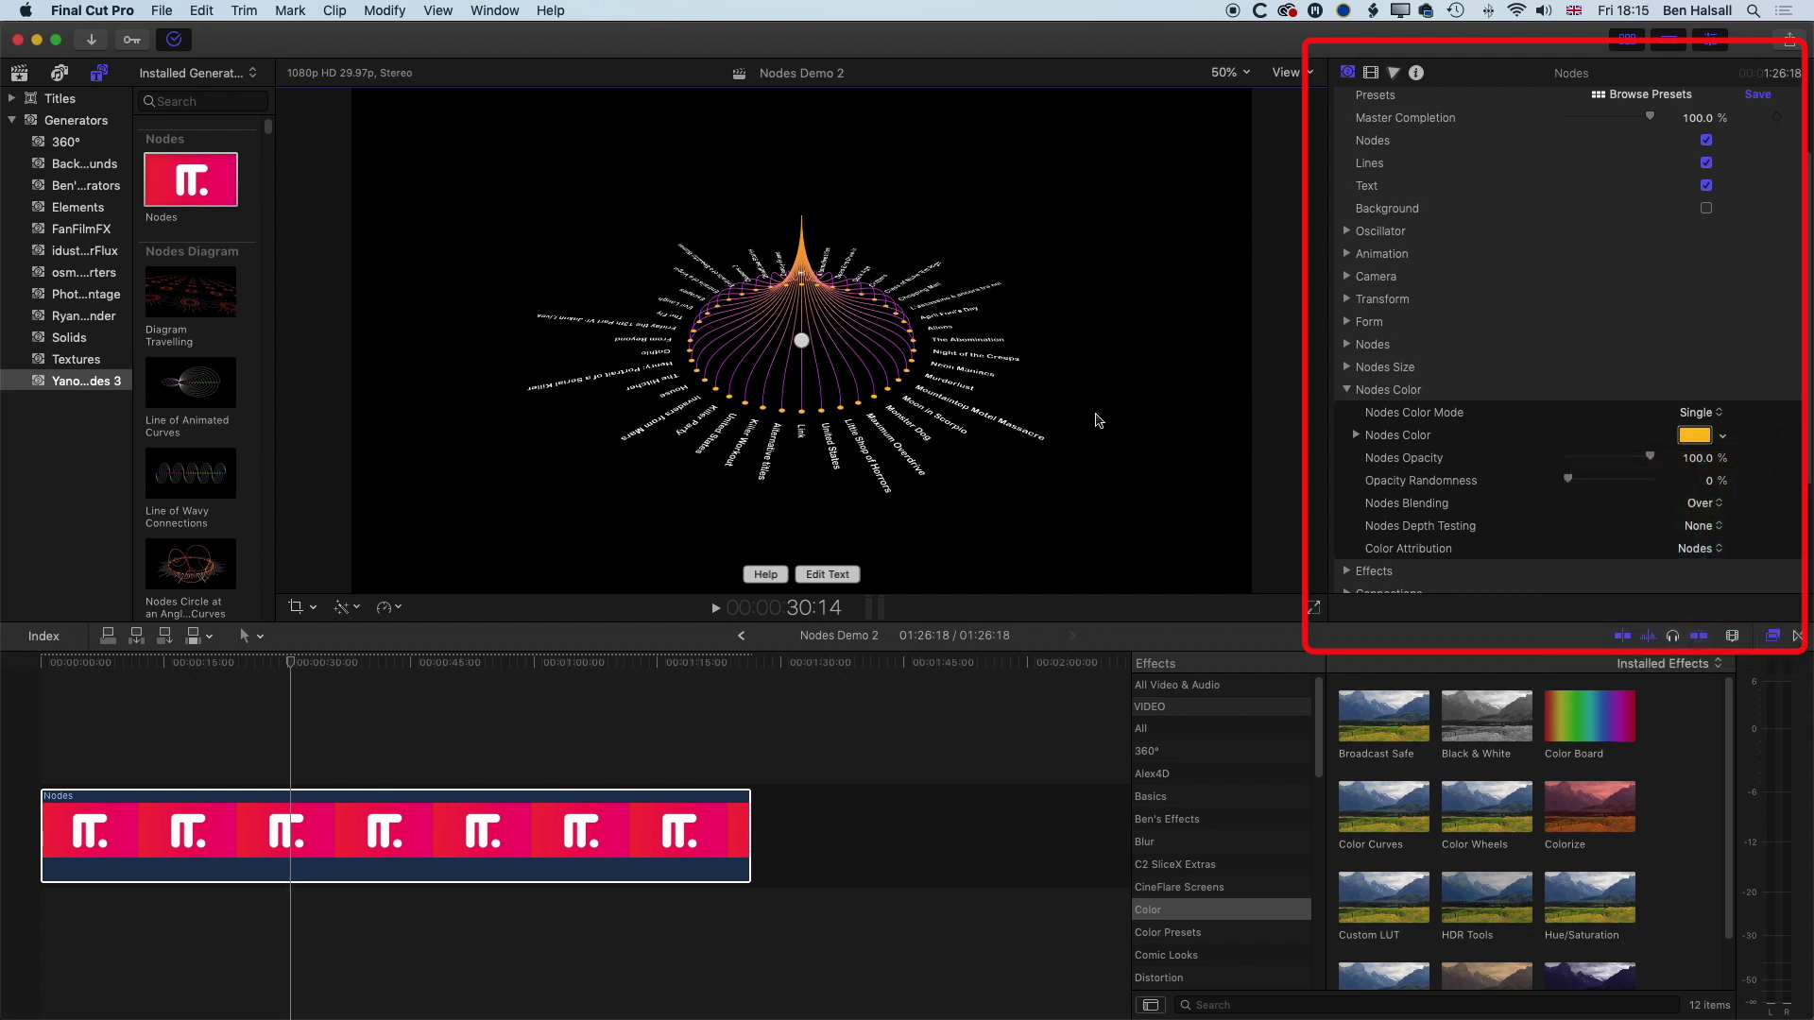
{"action": "left_click", "coordinate": [291, 665]}
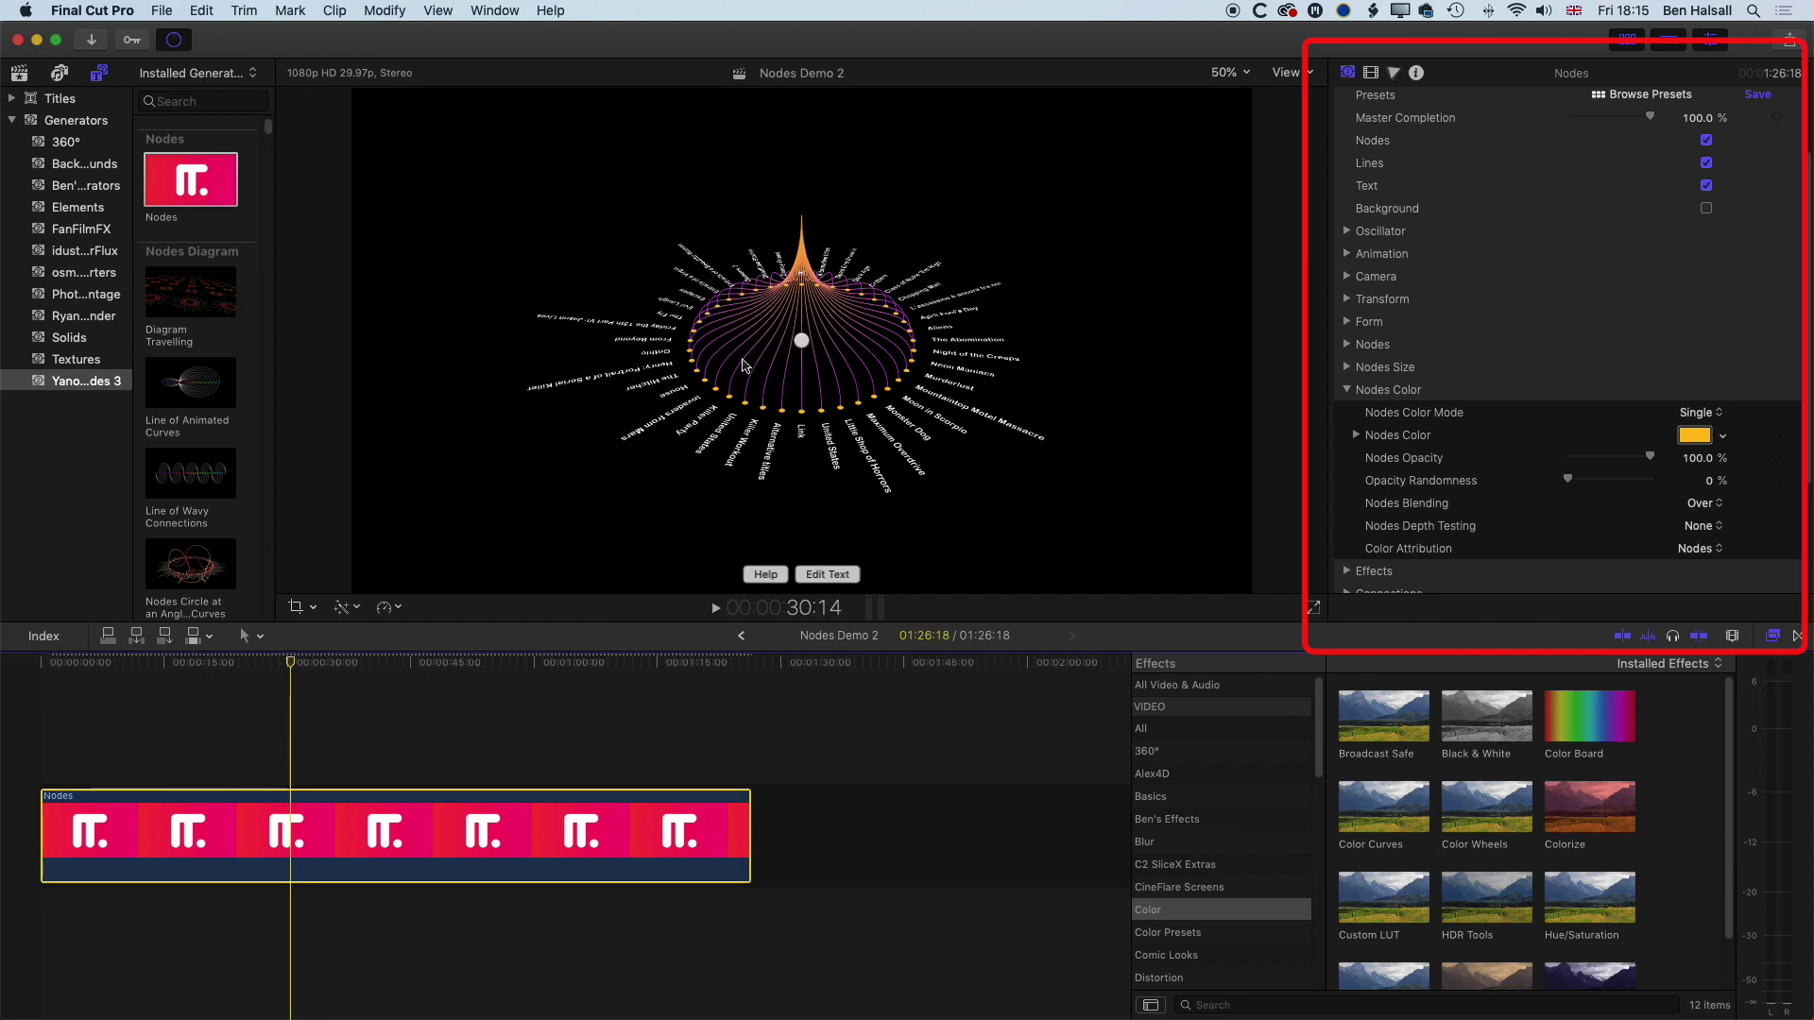
{"action": "left_click", "coordinate": [1347, 391]}
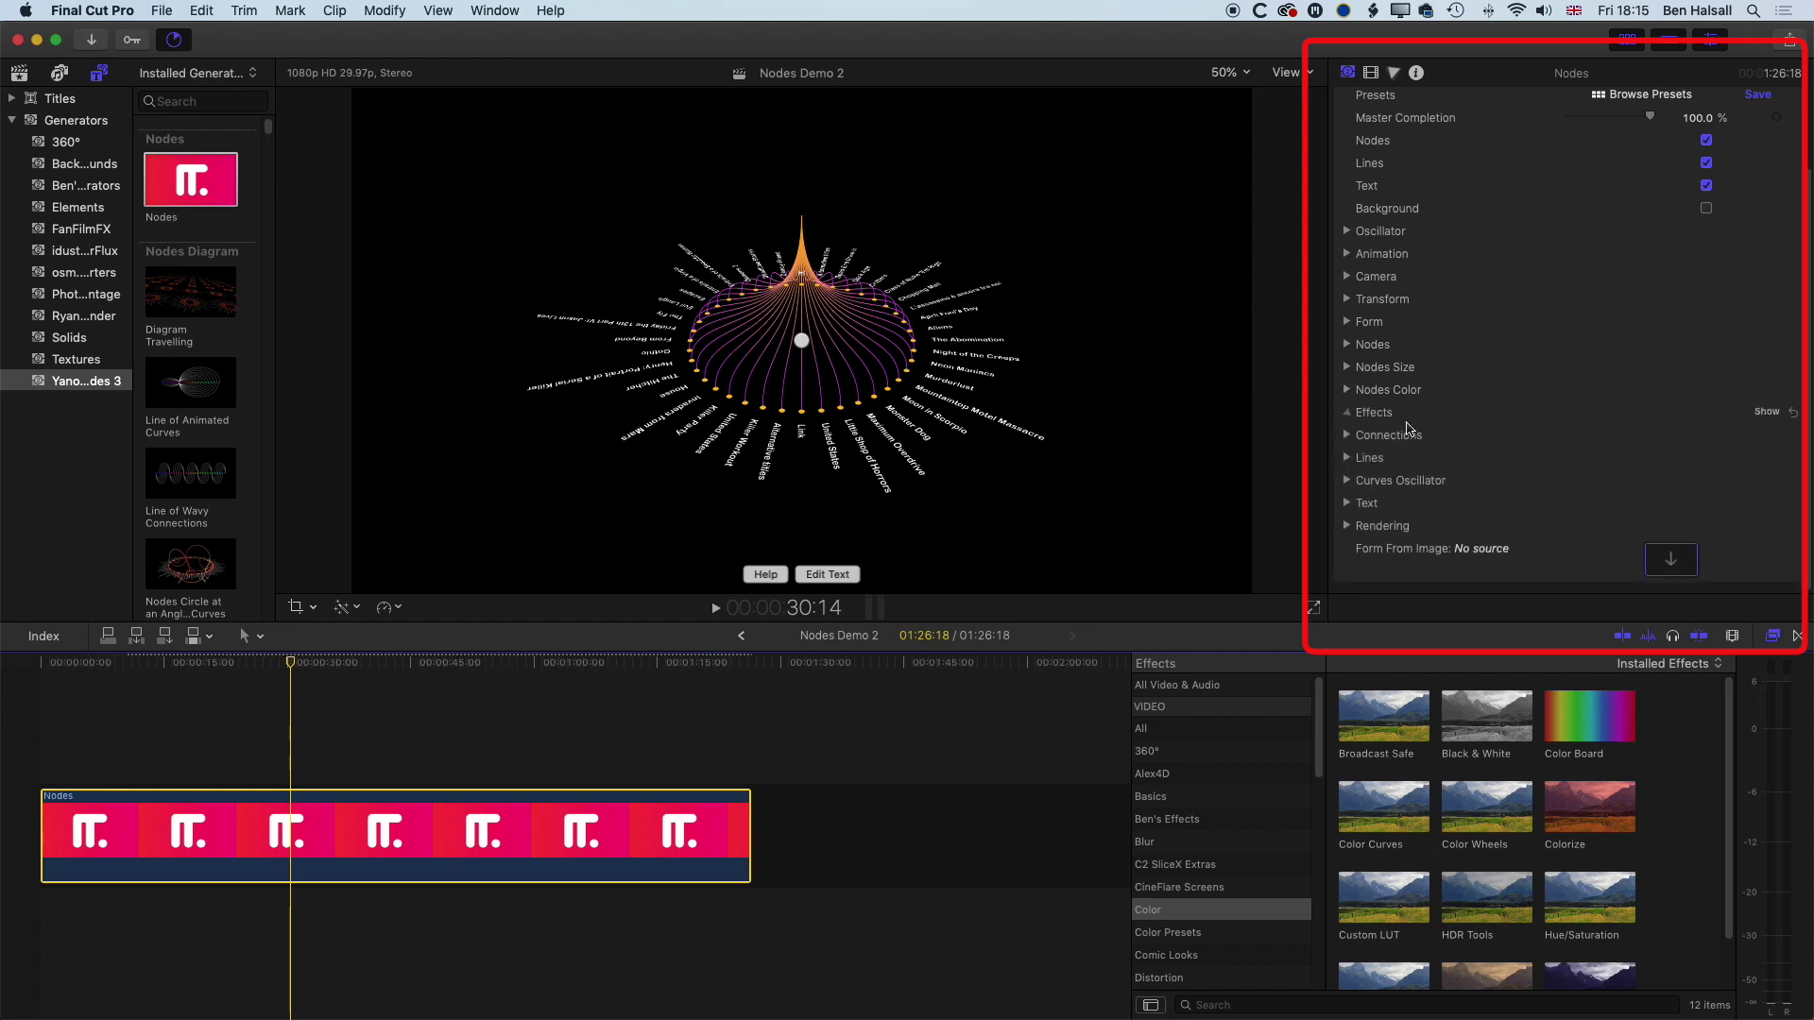
Step: Set the generator's Effect to Auto Hightlight and move the playhead to 53:17 in the timeline
{"action": "left_click", "coordinate": [1347, 413]}
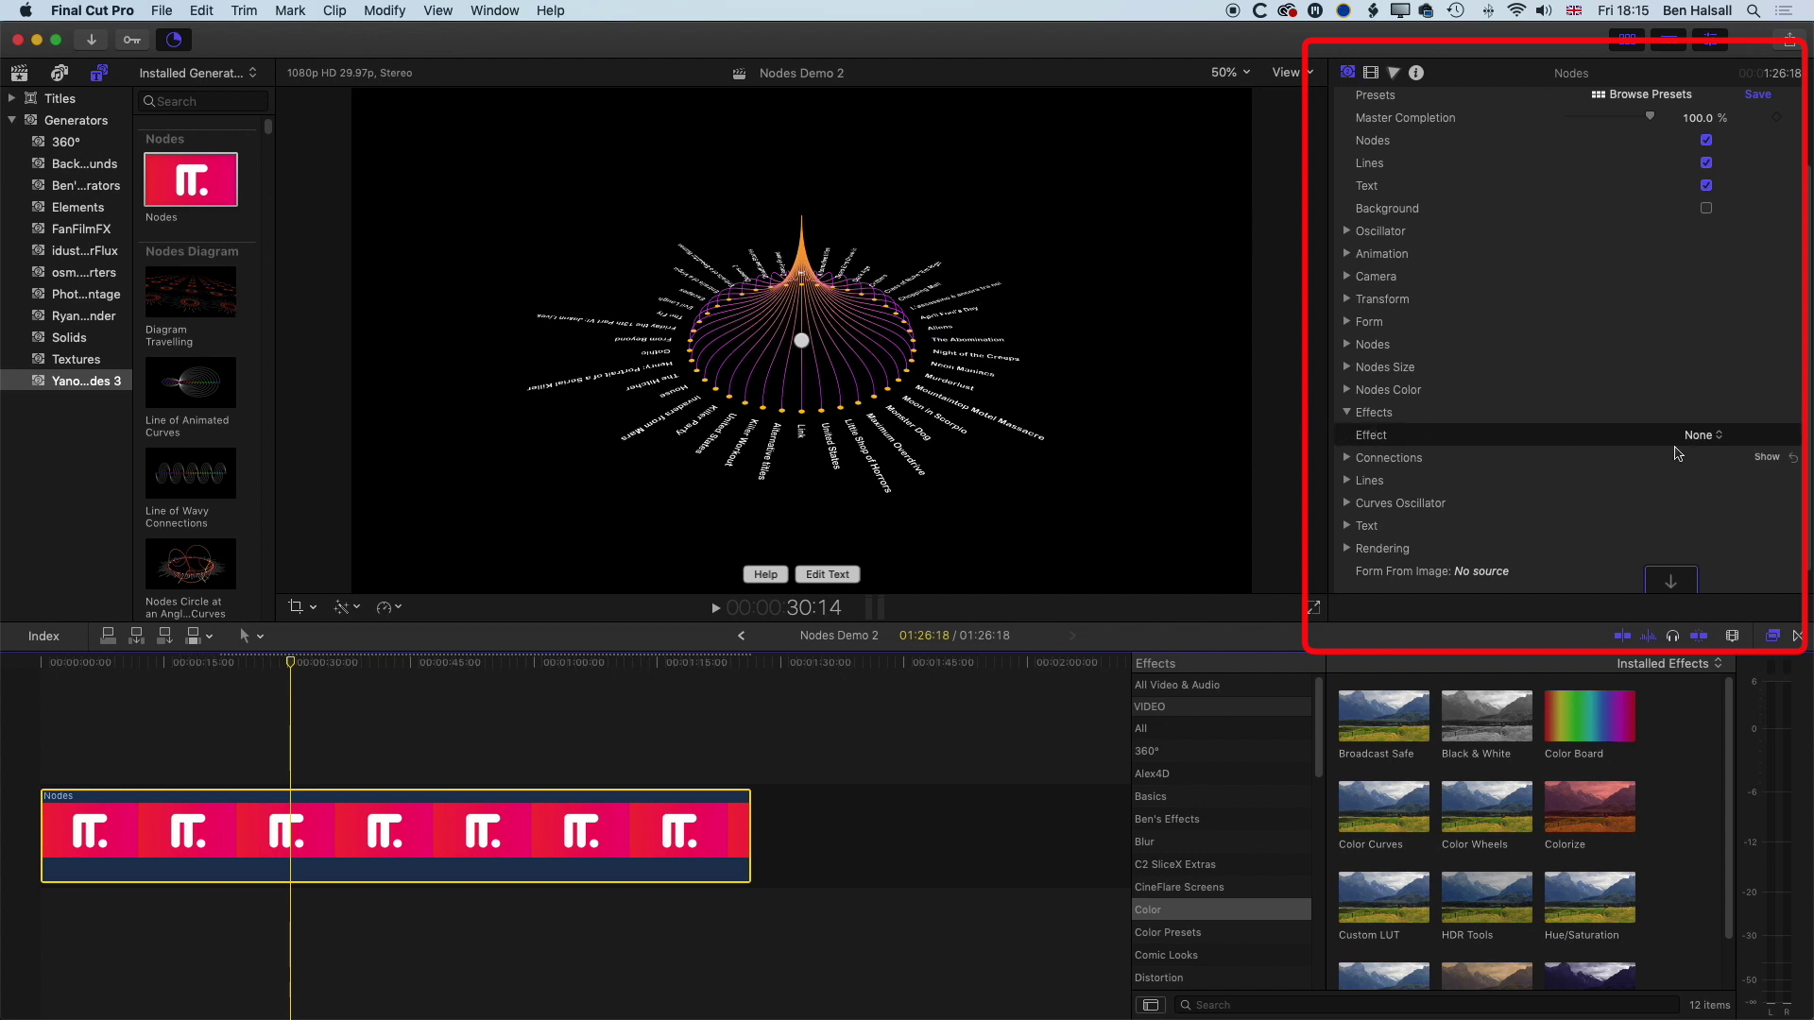
{"action": "left_click", "coordinate": [1720, 437]}
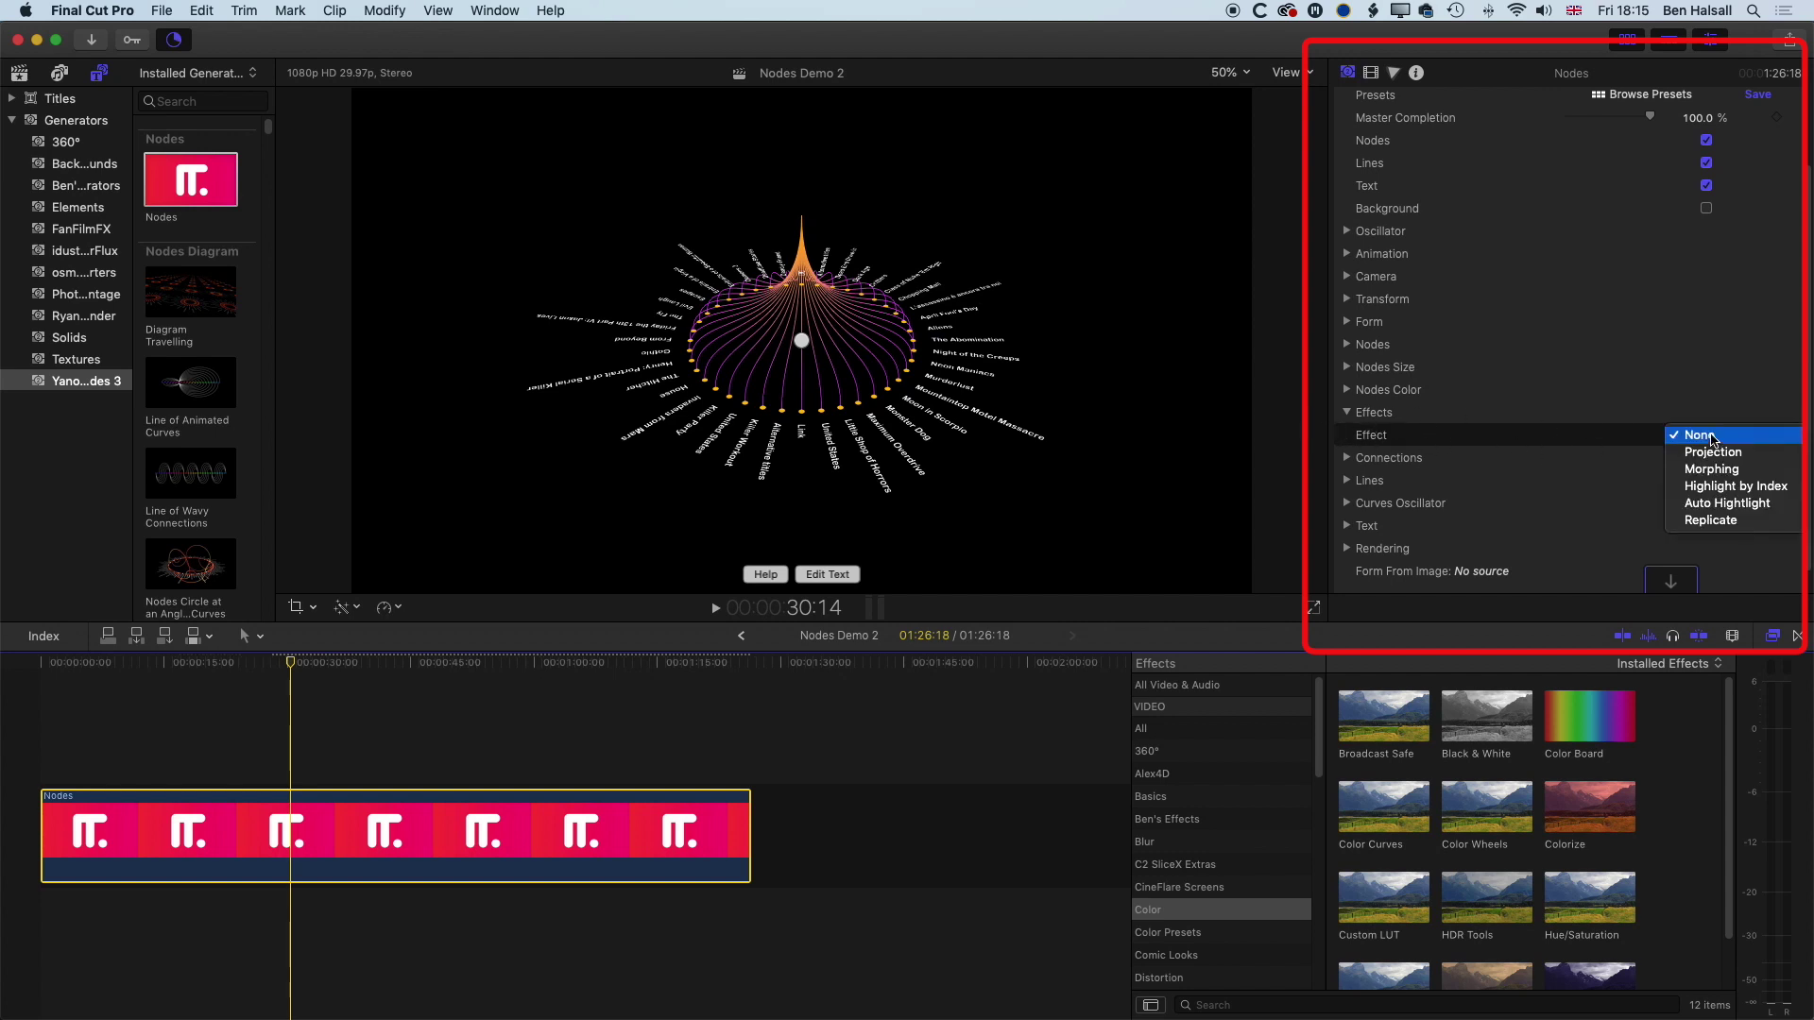
{"action": "left_click", "coordinate": [1724, 505]}
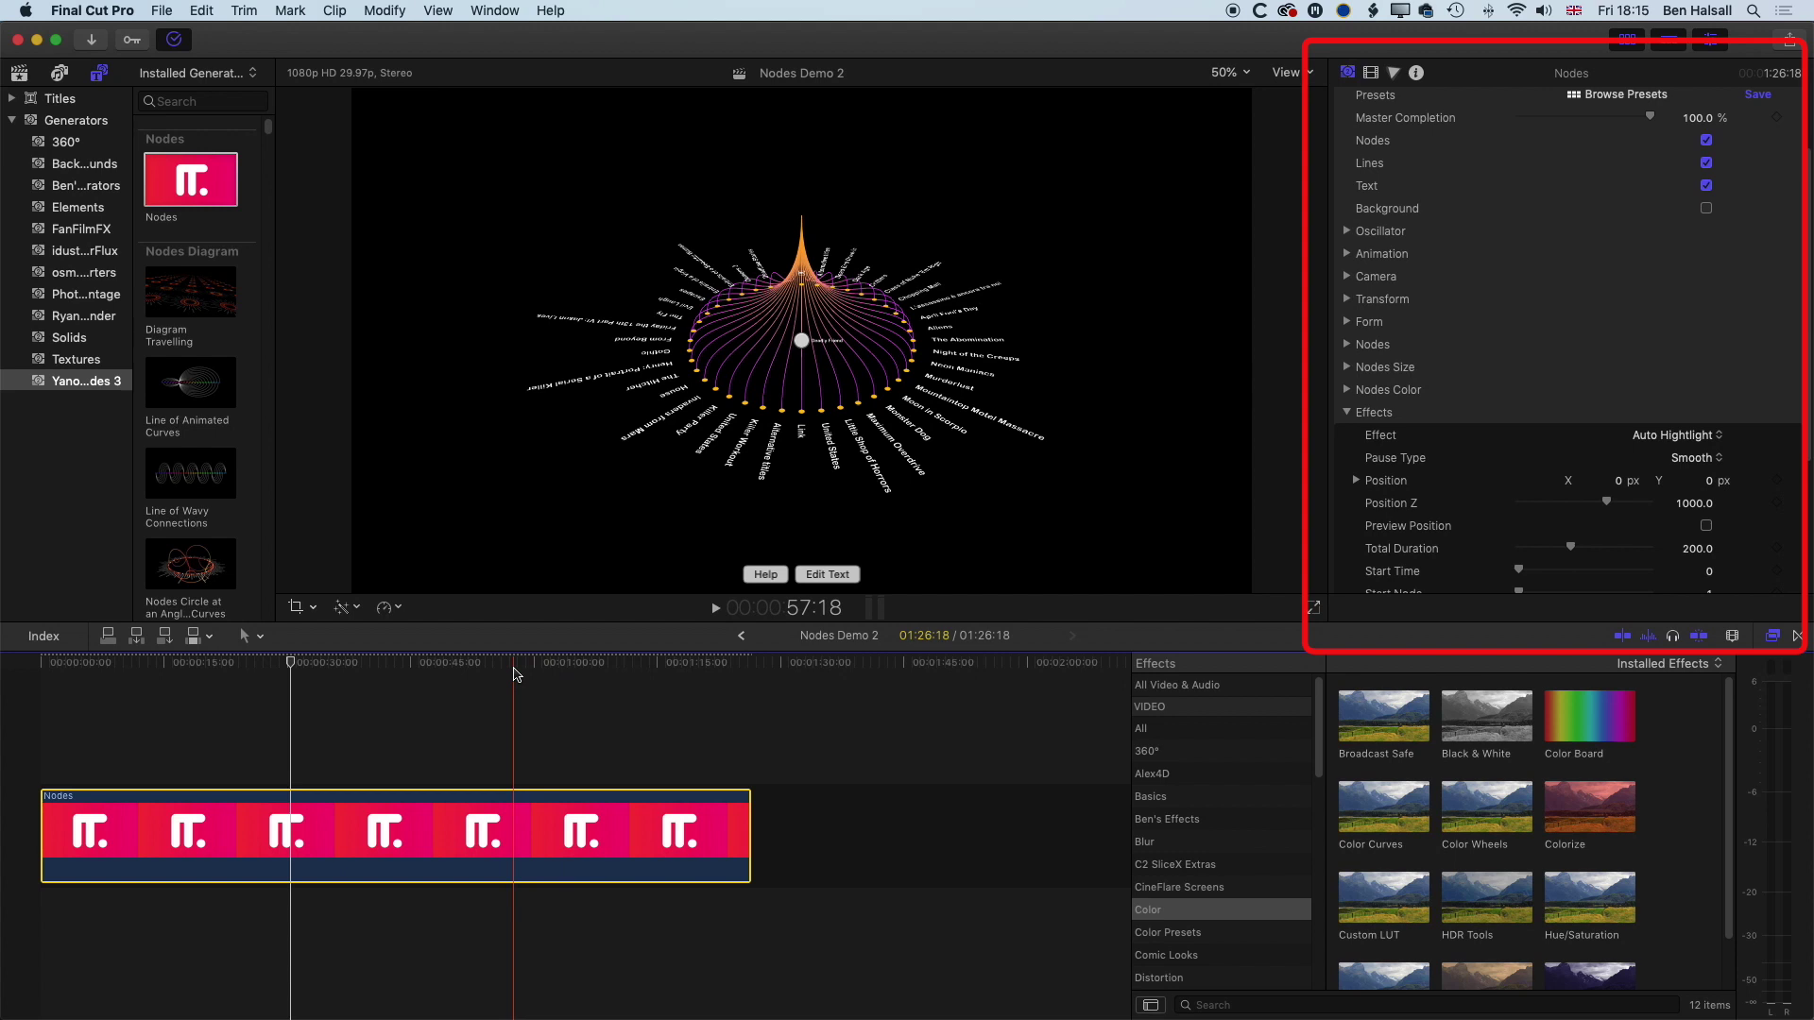
{"action": "left_click", "coordinate": [481, 664]}
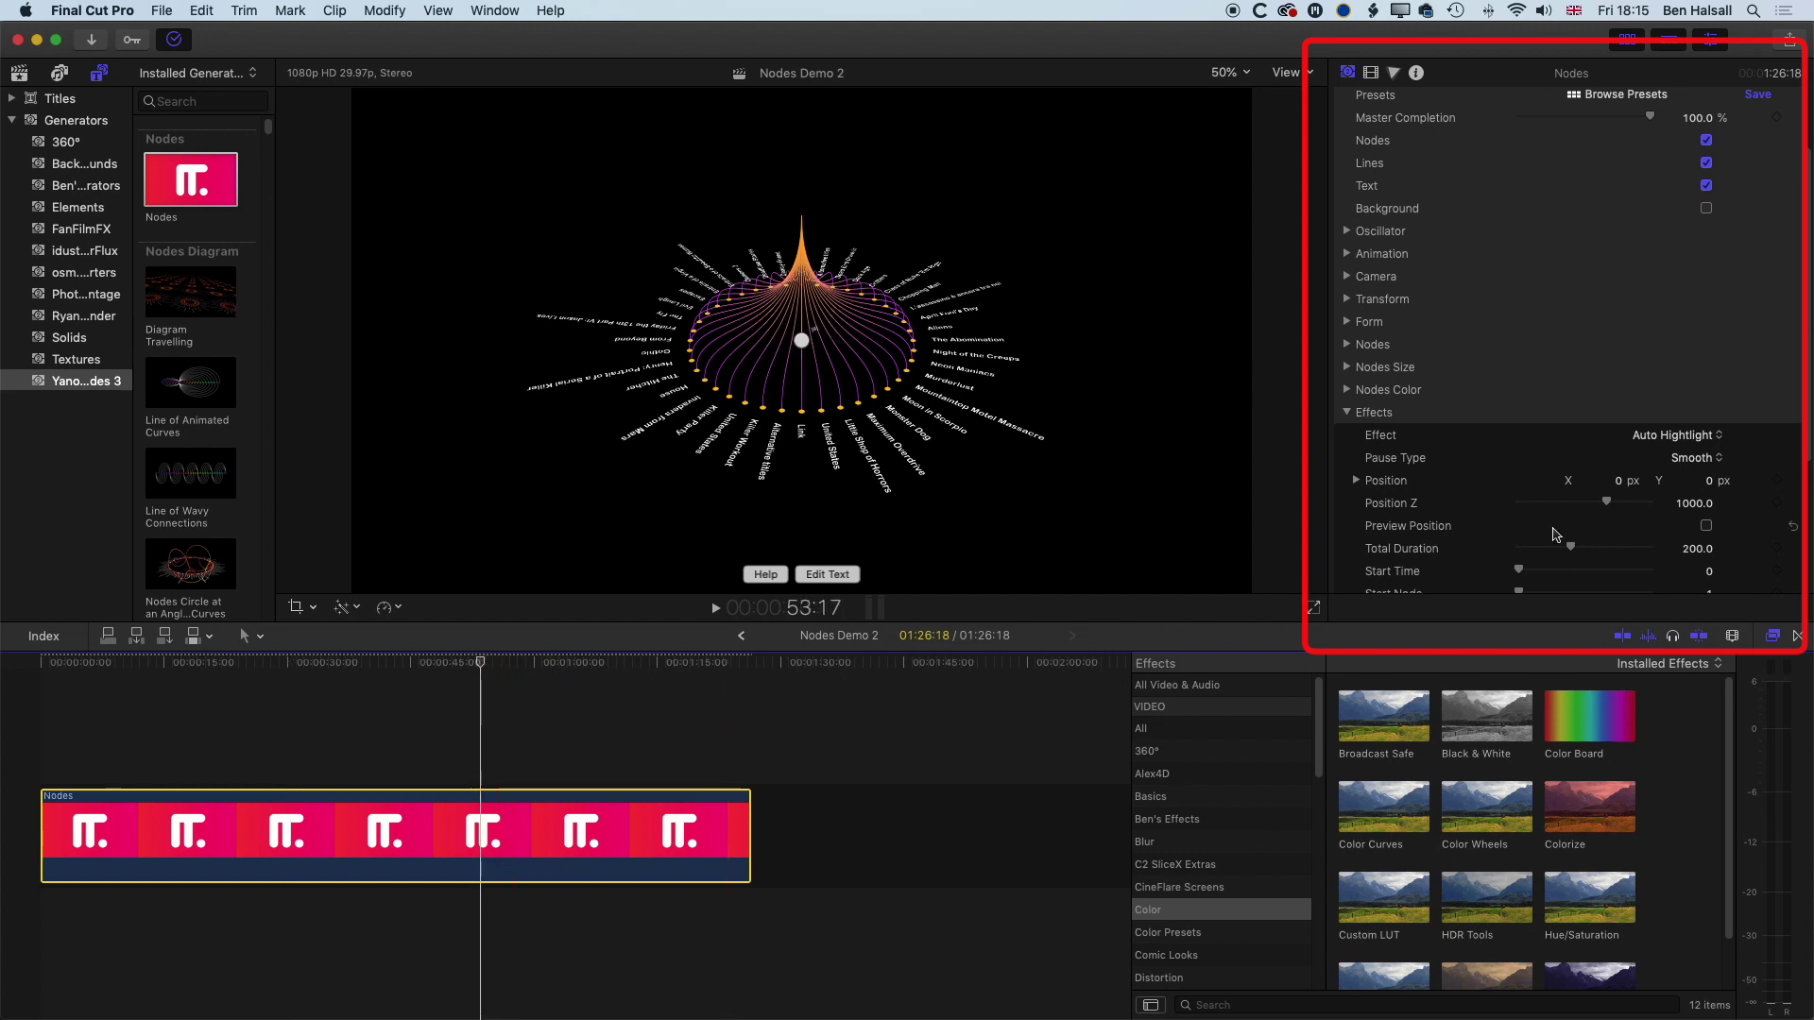
{"action": "scroll", "coordinate": [1510, 515], "scroll_direction": "down", "scroll_amount": 2}
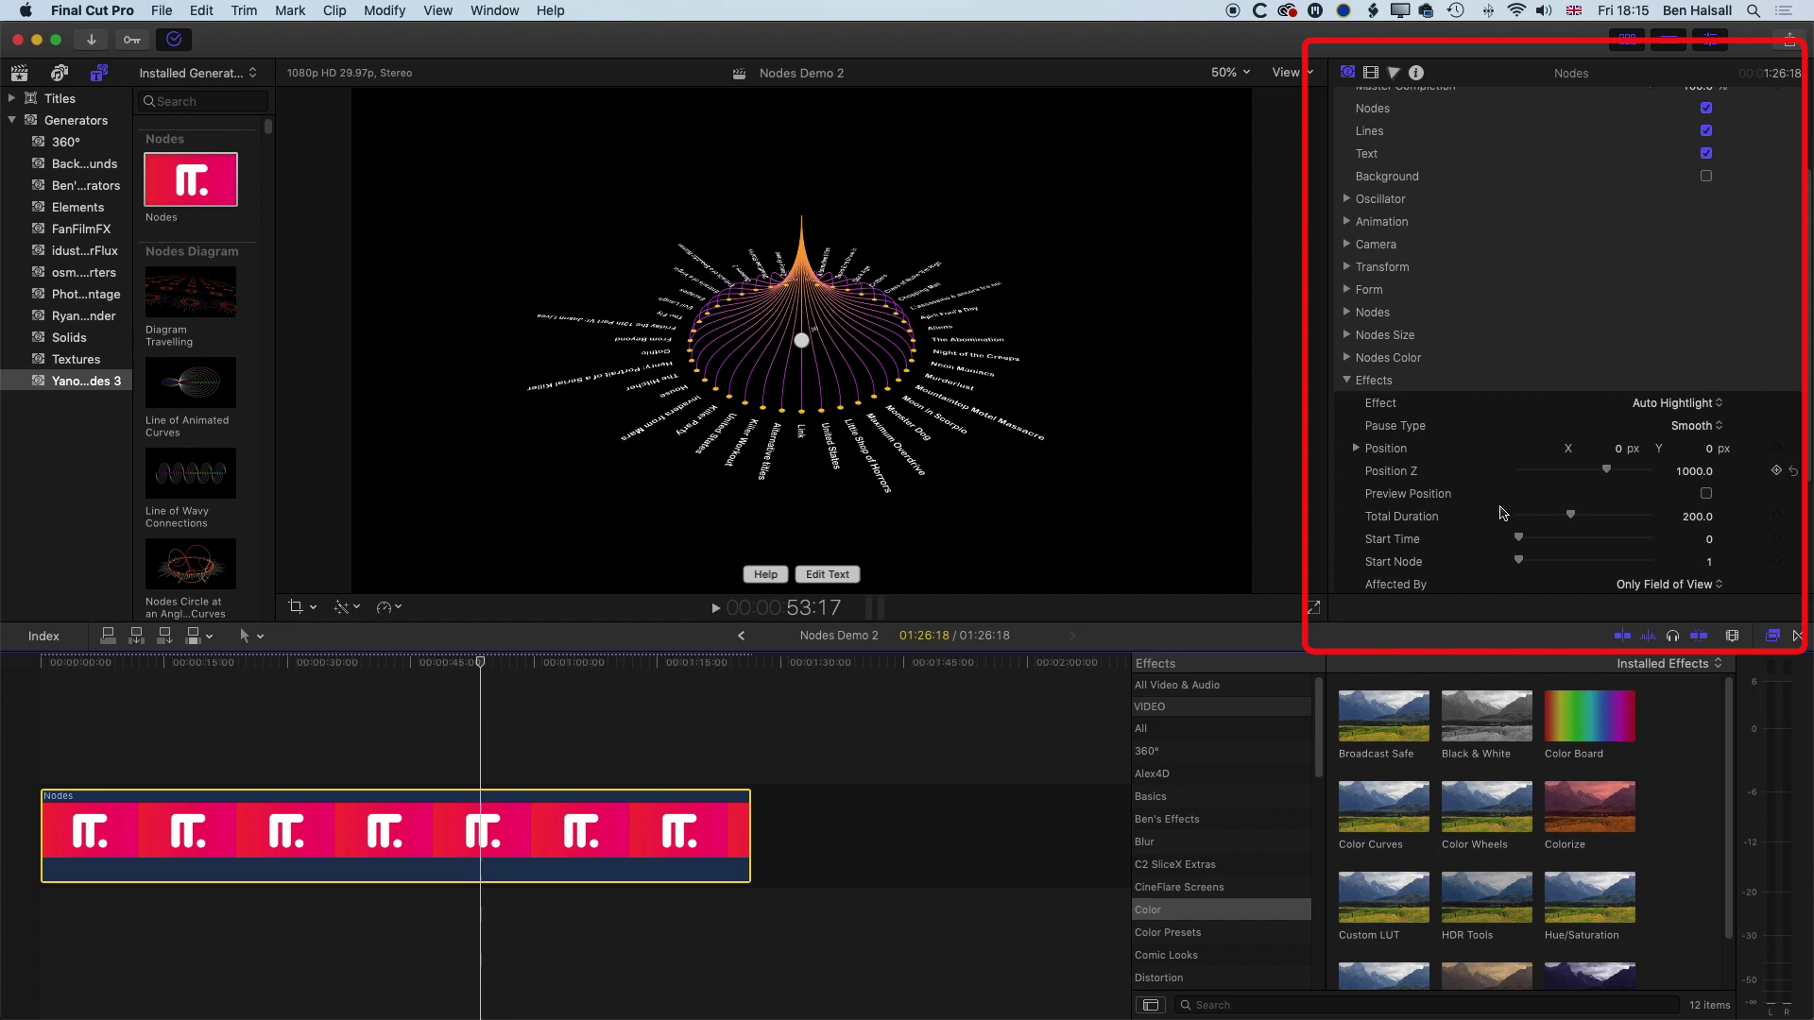
Step: Turn on Preview Position and place the highlighted node at X -0.16 px, Y 0.11 px, Z -805.3 with Affected By set to Camera
{"action": "left_click", "coordinate": [1706, 481]}
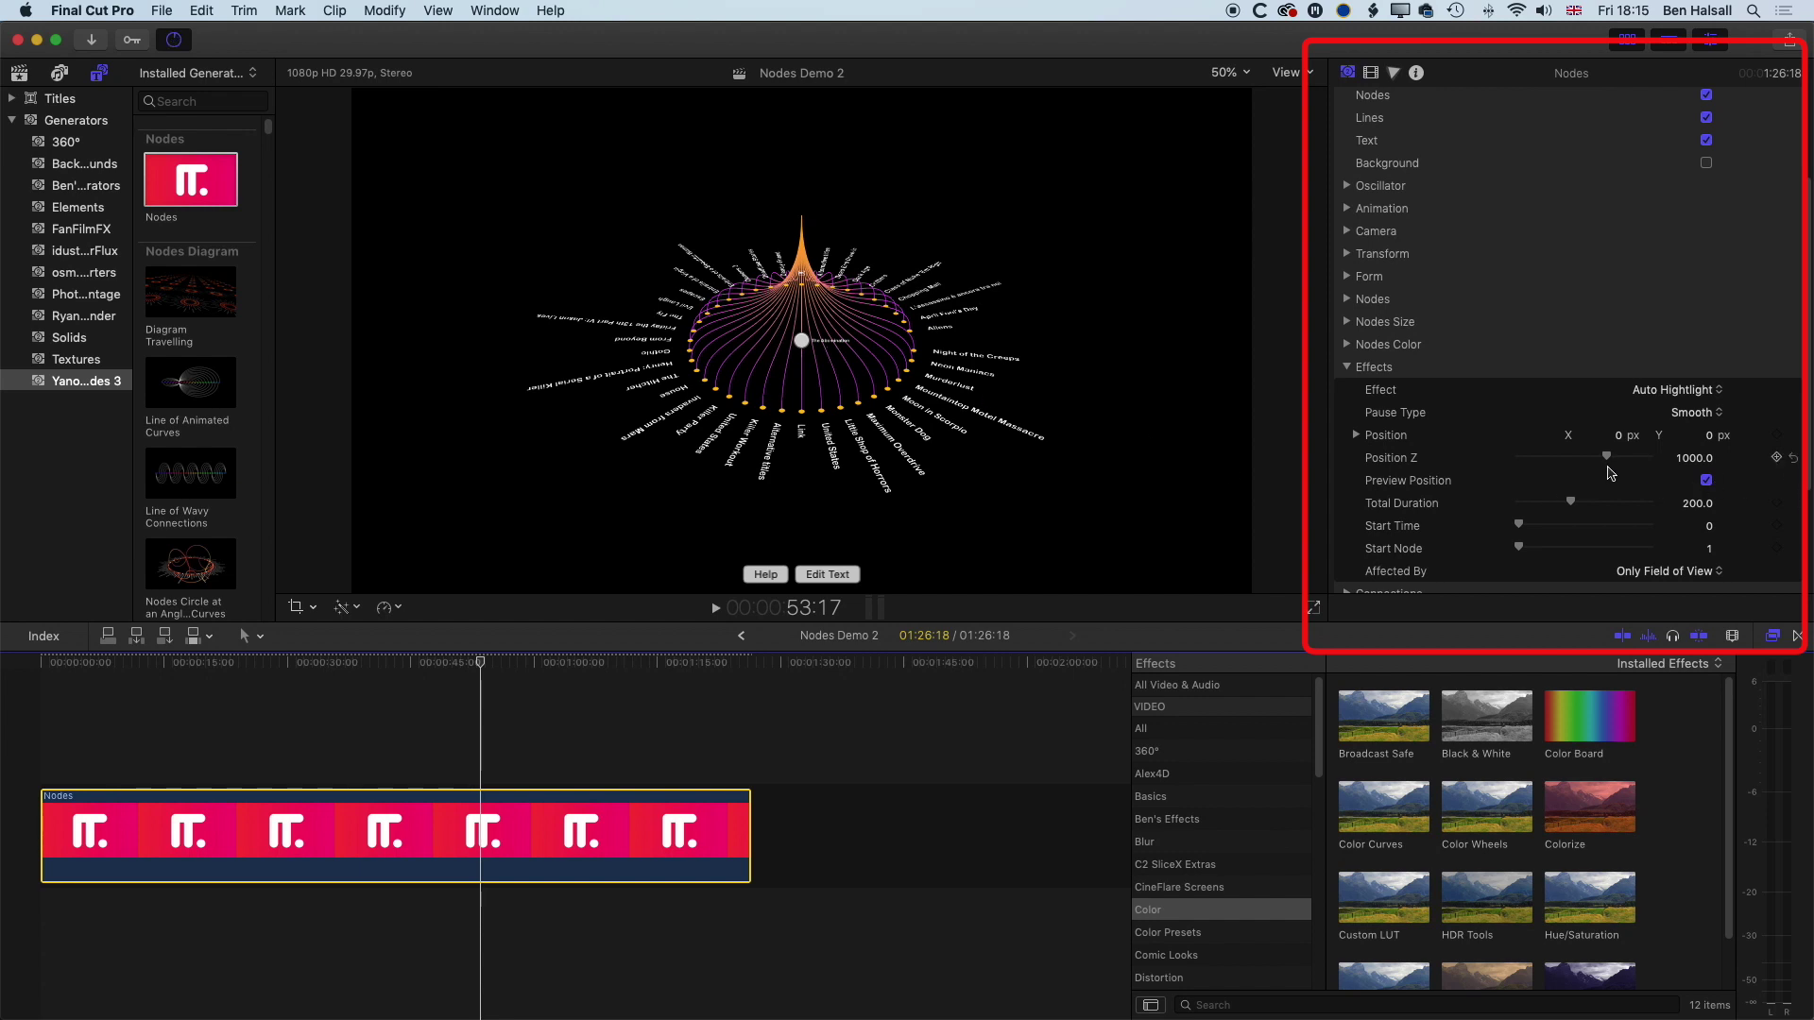
{"action": "left_click_drag", "start_coordinate": [1622, 441], "coordinate": [1700, 434]}
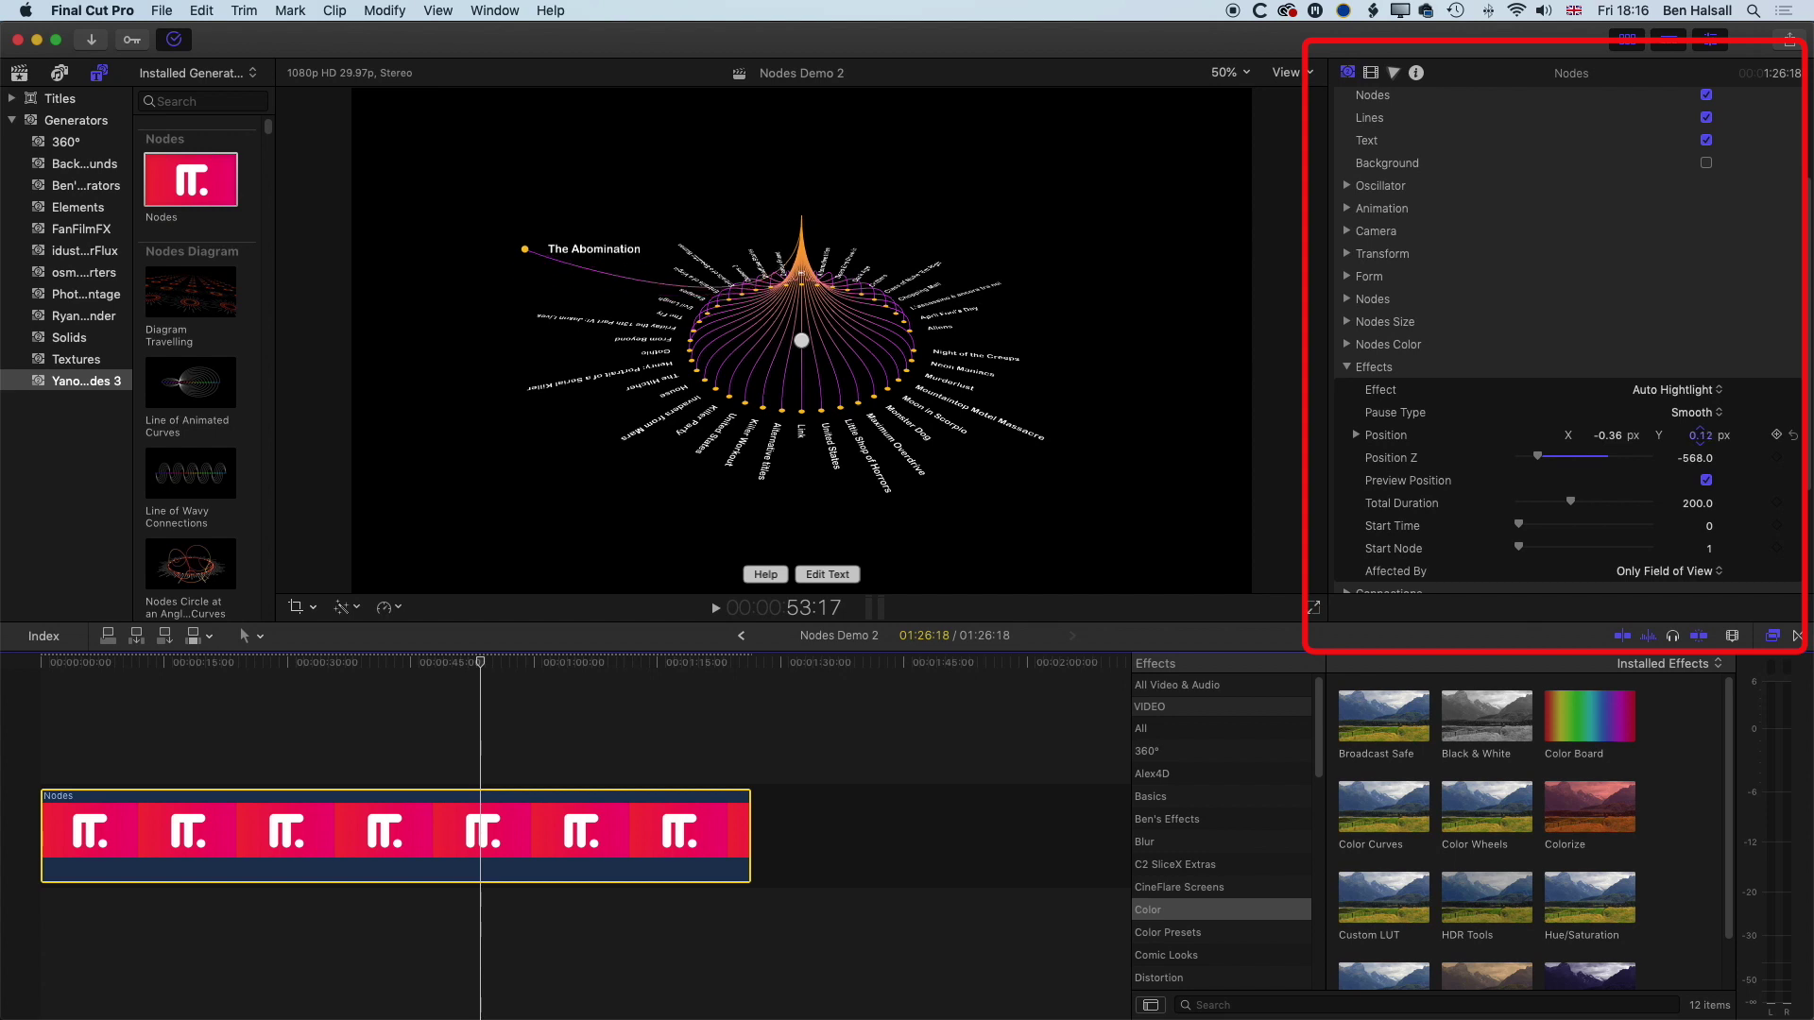
{"action": "left_click", "coordinate": [1670, 572]}
{"action": "left_click", "coordinate": [1653, 590]}
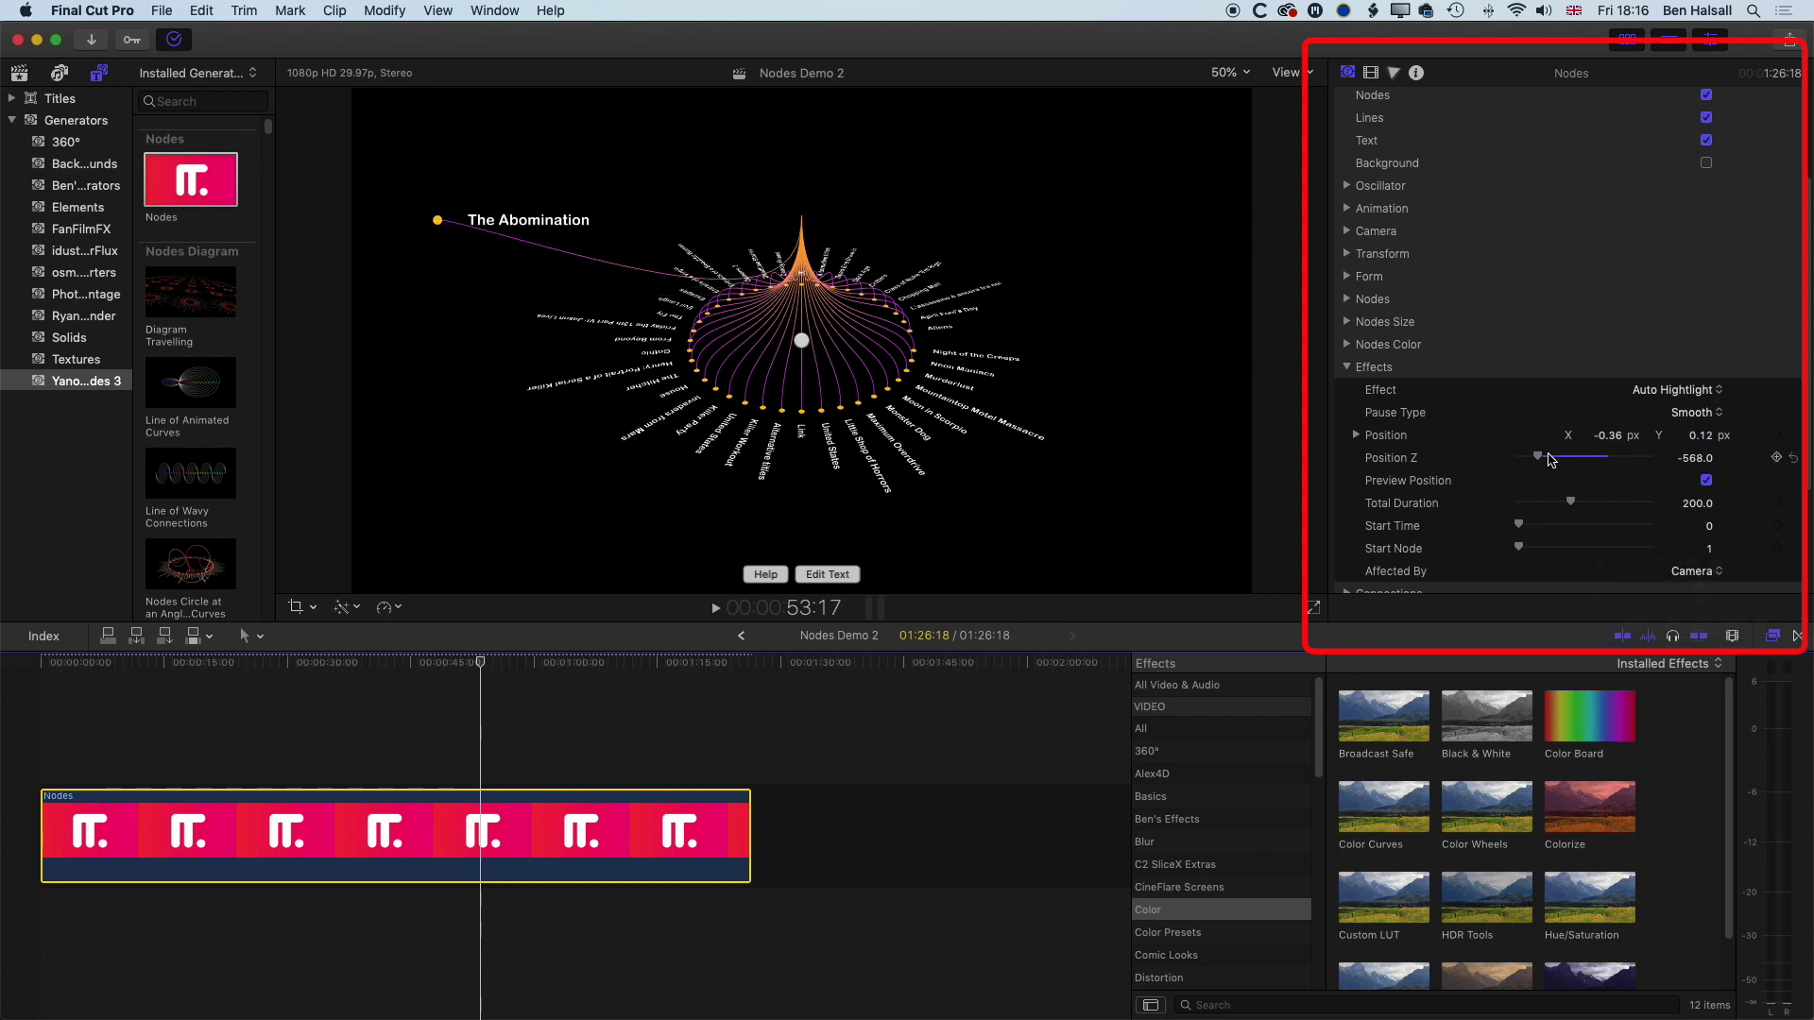
{"action": "left_click_drag", "start_coordinate": [1541, 460], "coordinate": [1533, 460]}
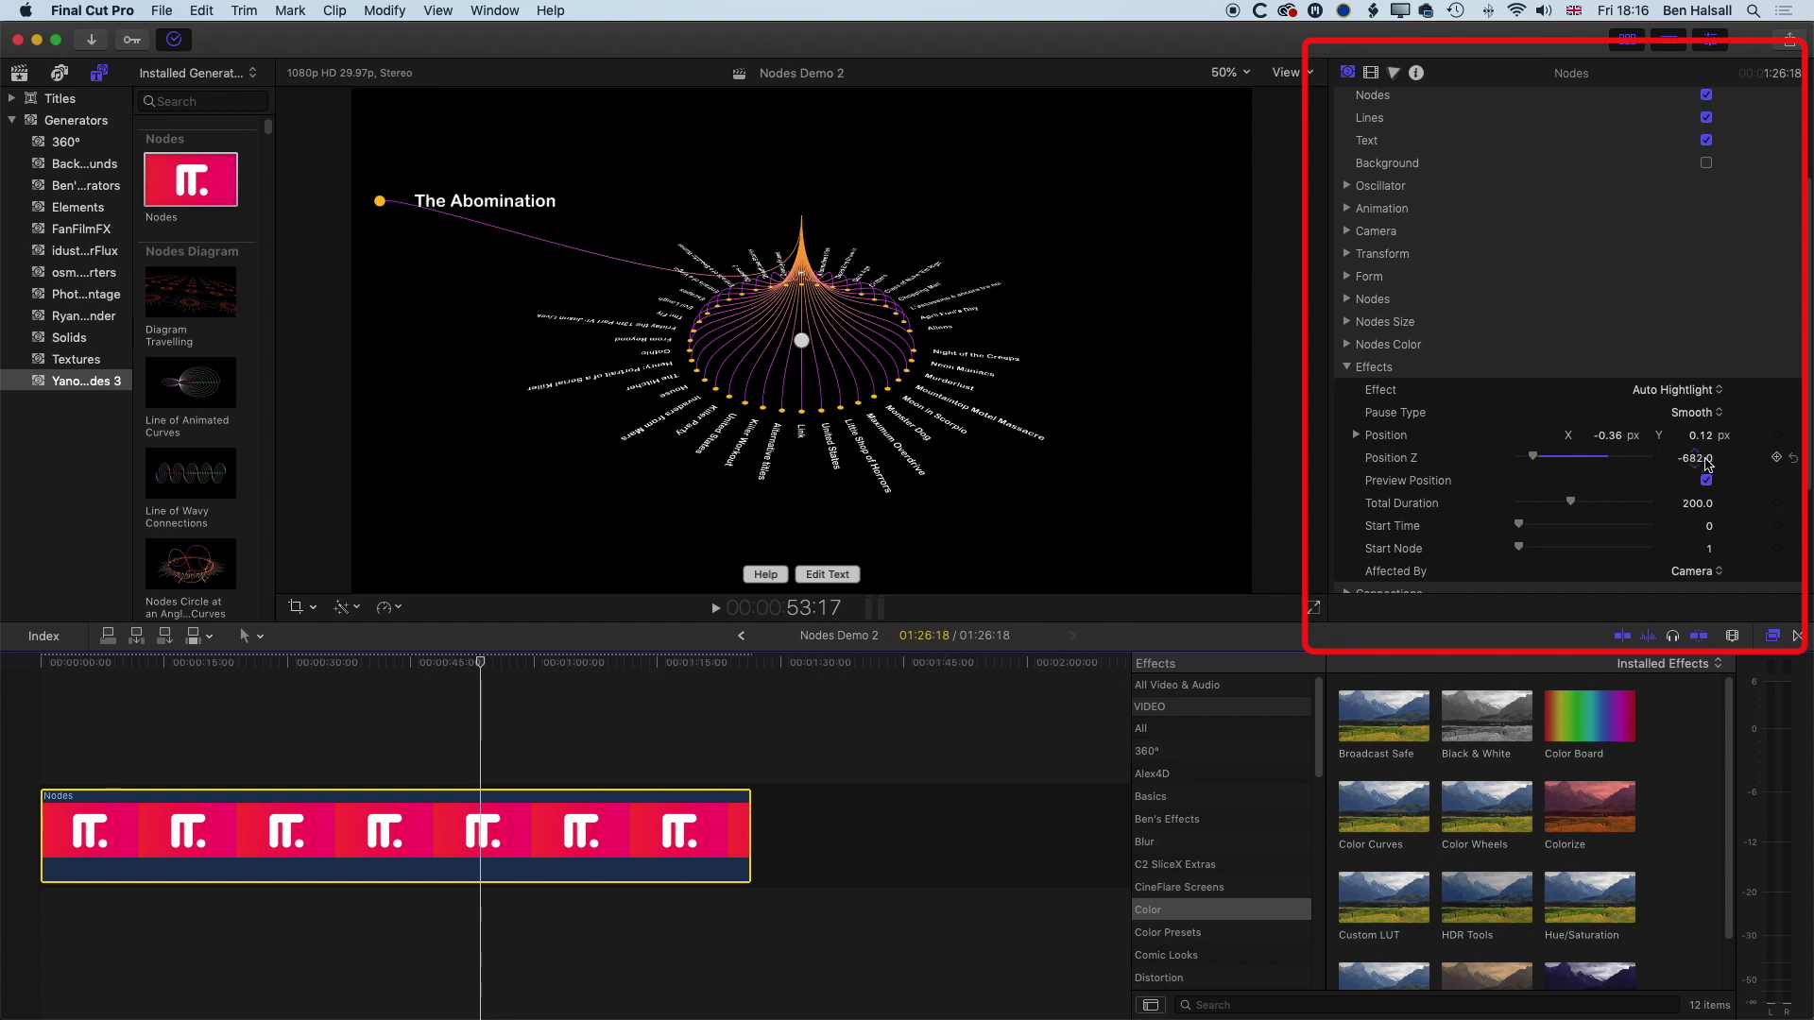
{"action": "mouse_move", "coordinate": [1700, 461]}
{"action": "left_mouse_down"}
{"action": "mouse_move", "coordinate": [1631, 438]}
{"action": "mouse_move", "coordinate": [1700, 432]}
{"action": "left_mouse_up"}
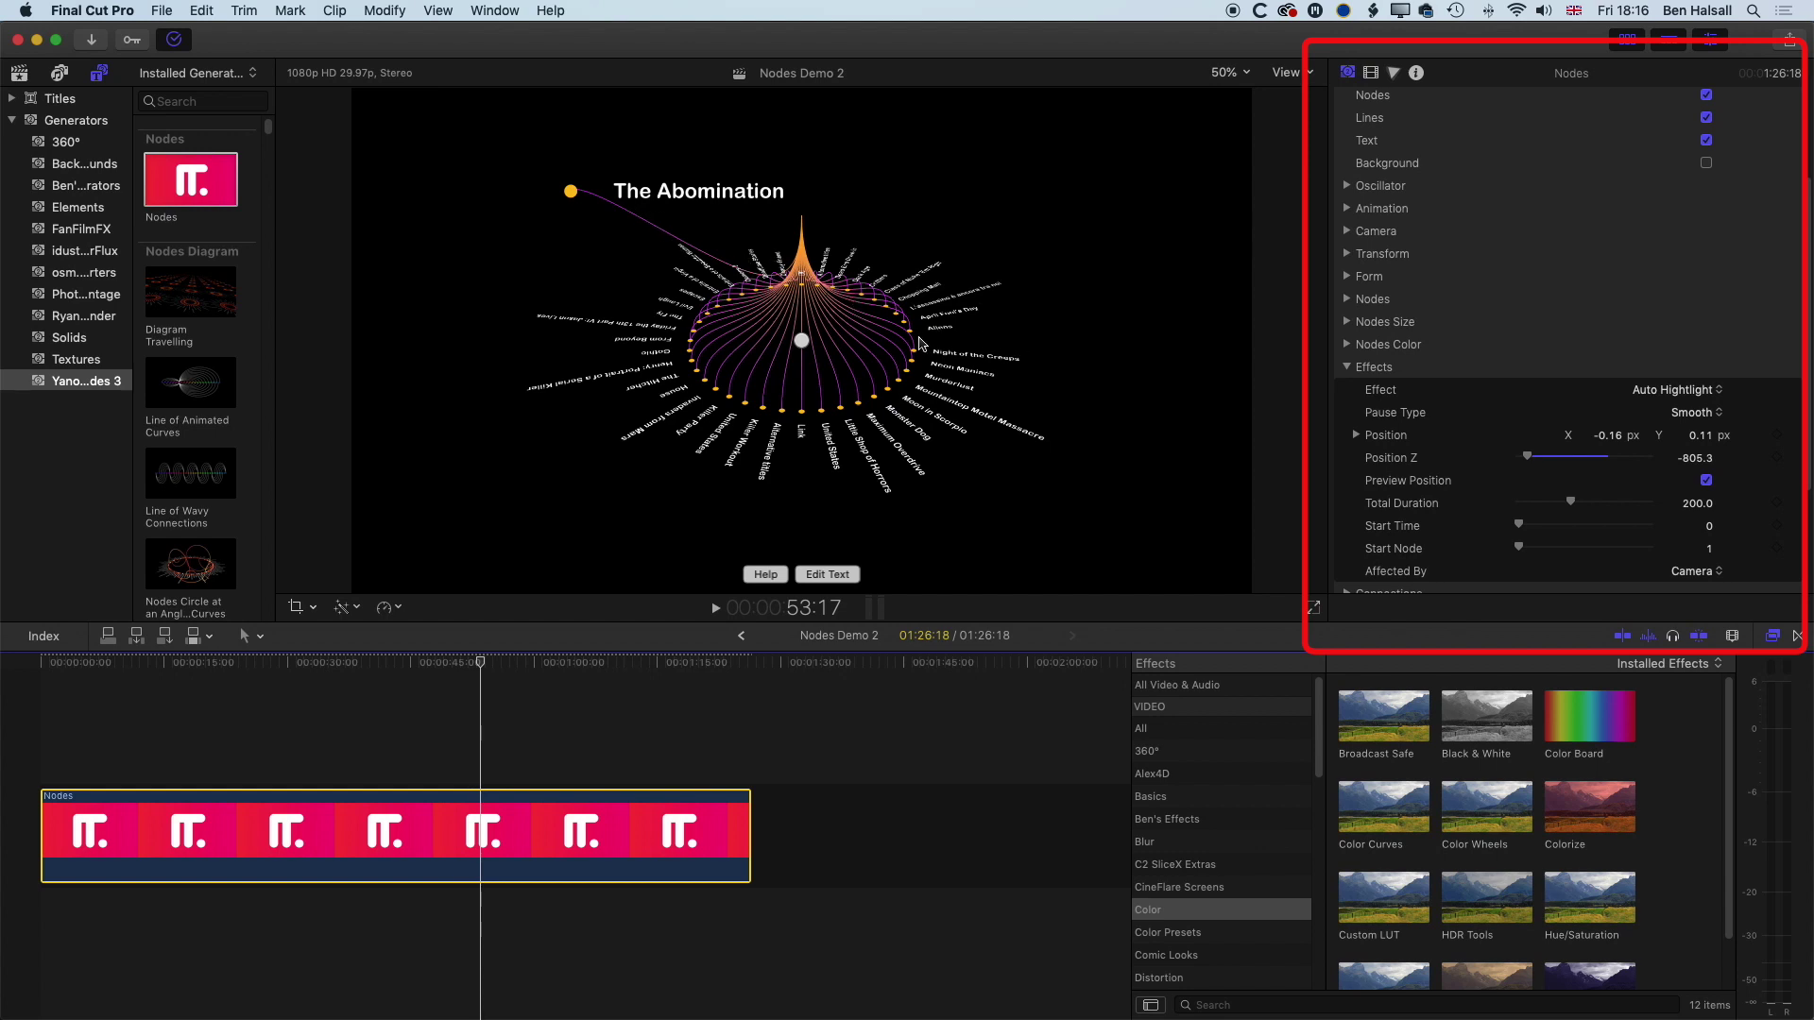
Step: Move the playhead to 45:09 and animate Transform Rotation Z as Destination 1 with Speed 1 at 4.0
{"action": "left_click_drag", "start_coordinate": [425, 664], "coordinate": [413, 672]}
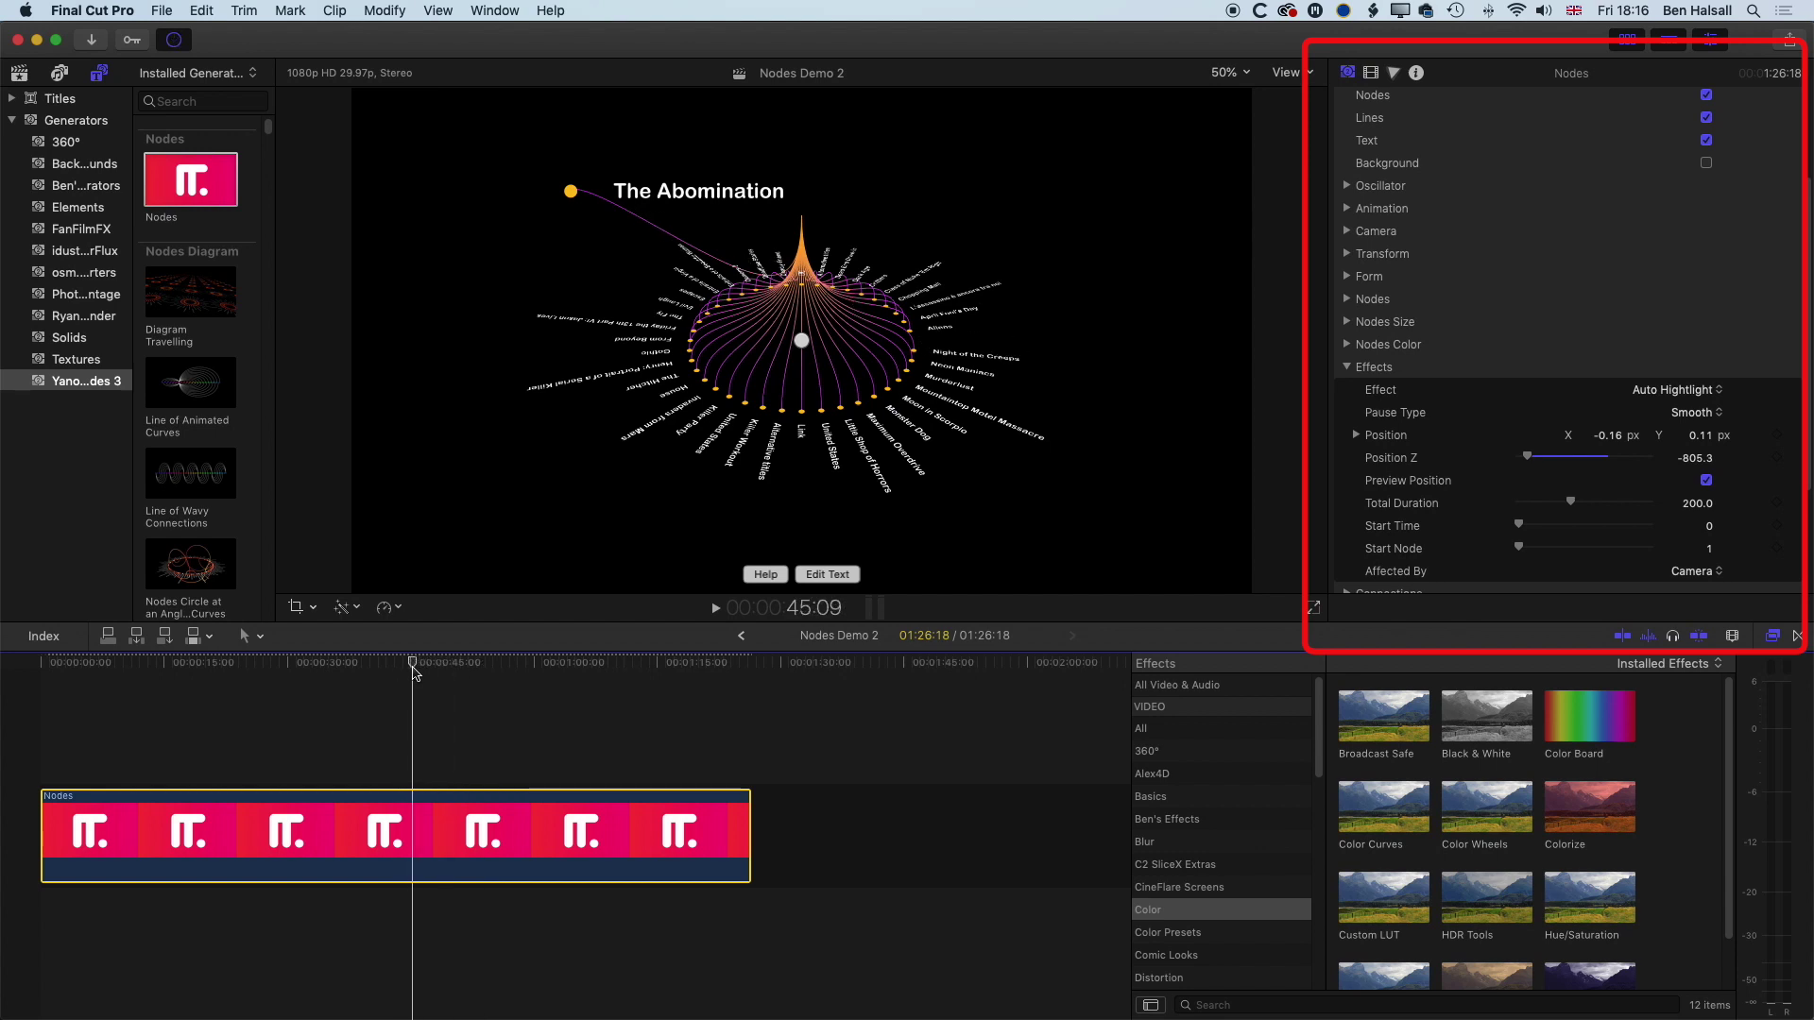
{"action": "left_click", "coordinate": [1347, 368]}
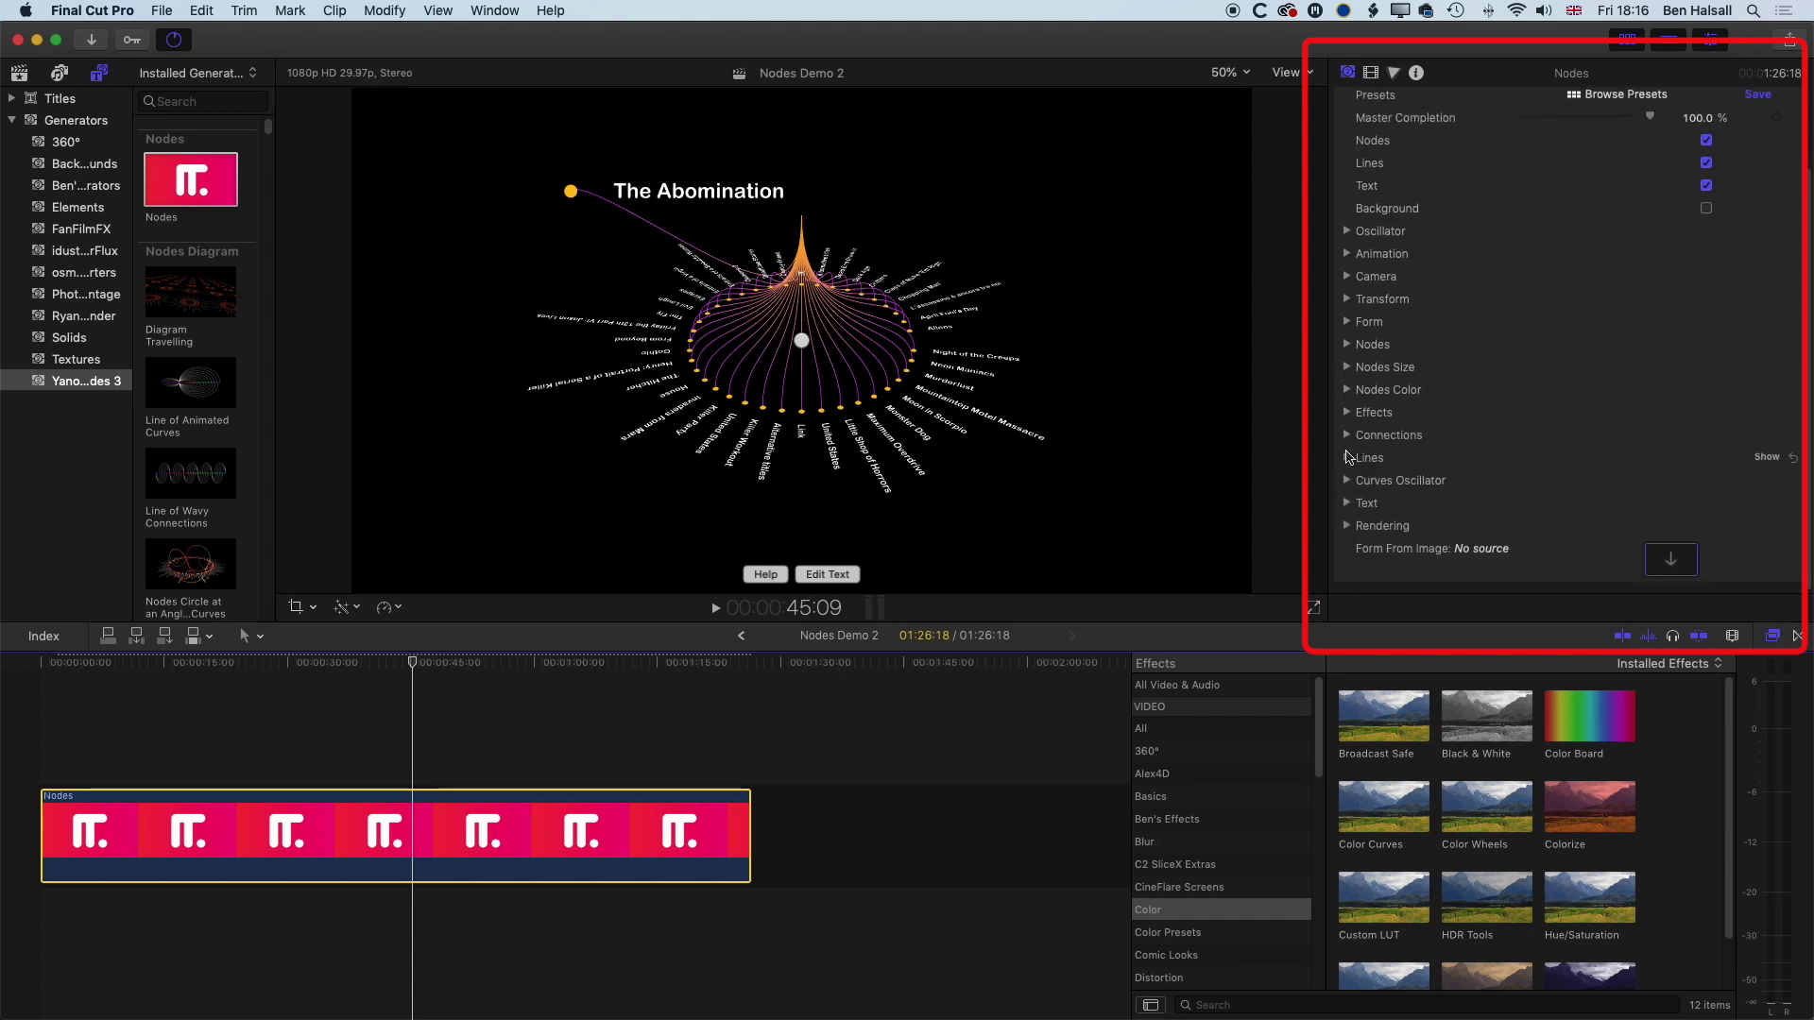
{"action": "left_click", "coordinate": [1347, 255]}
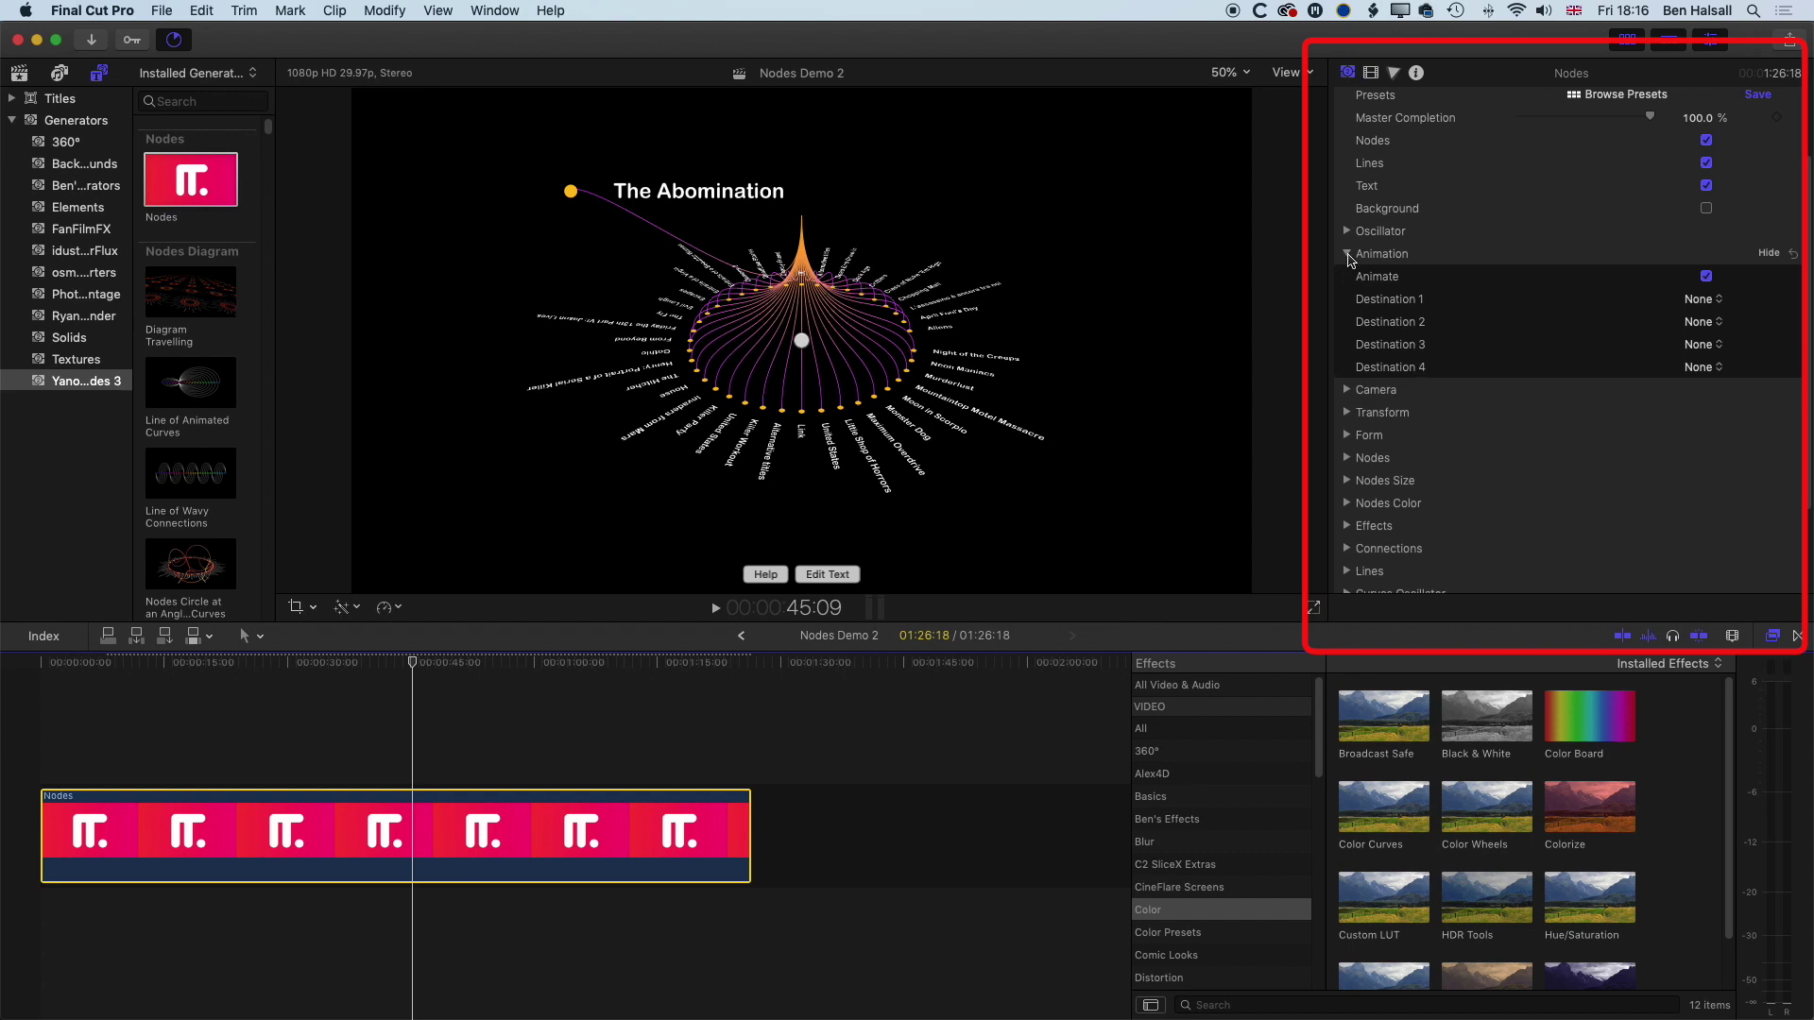
{"action": "left_click", "coordinate": [1701, 300]}
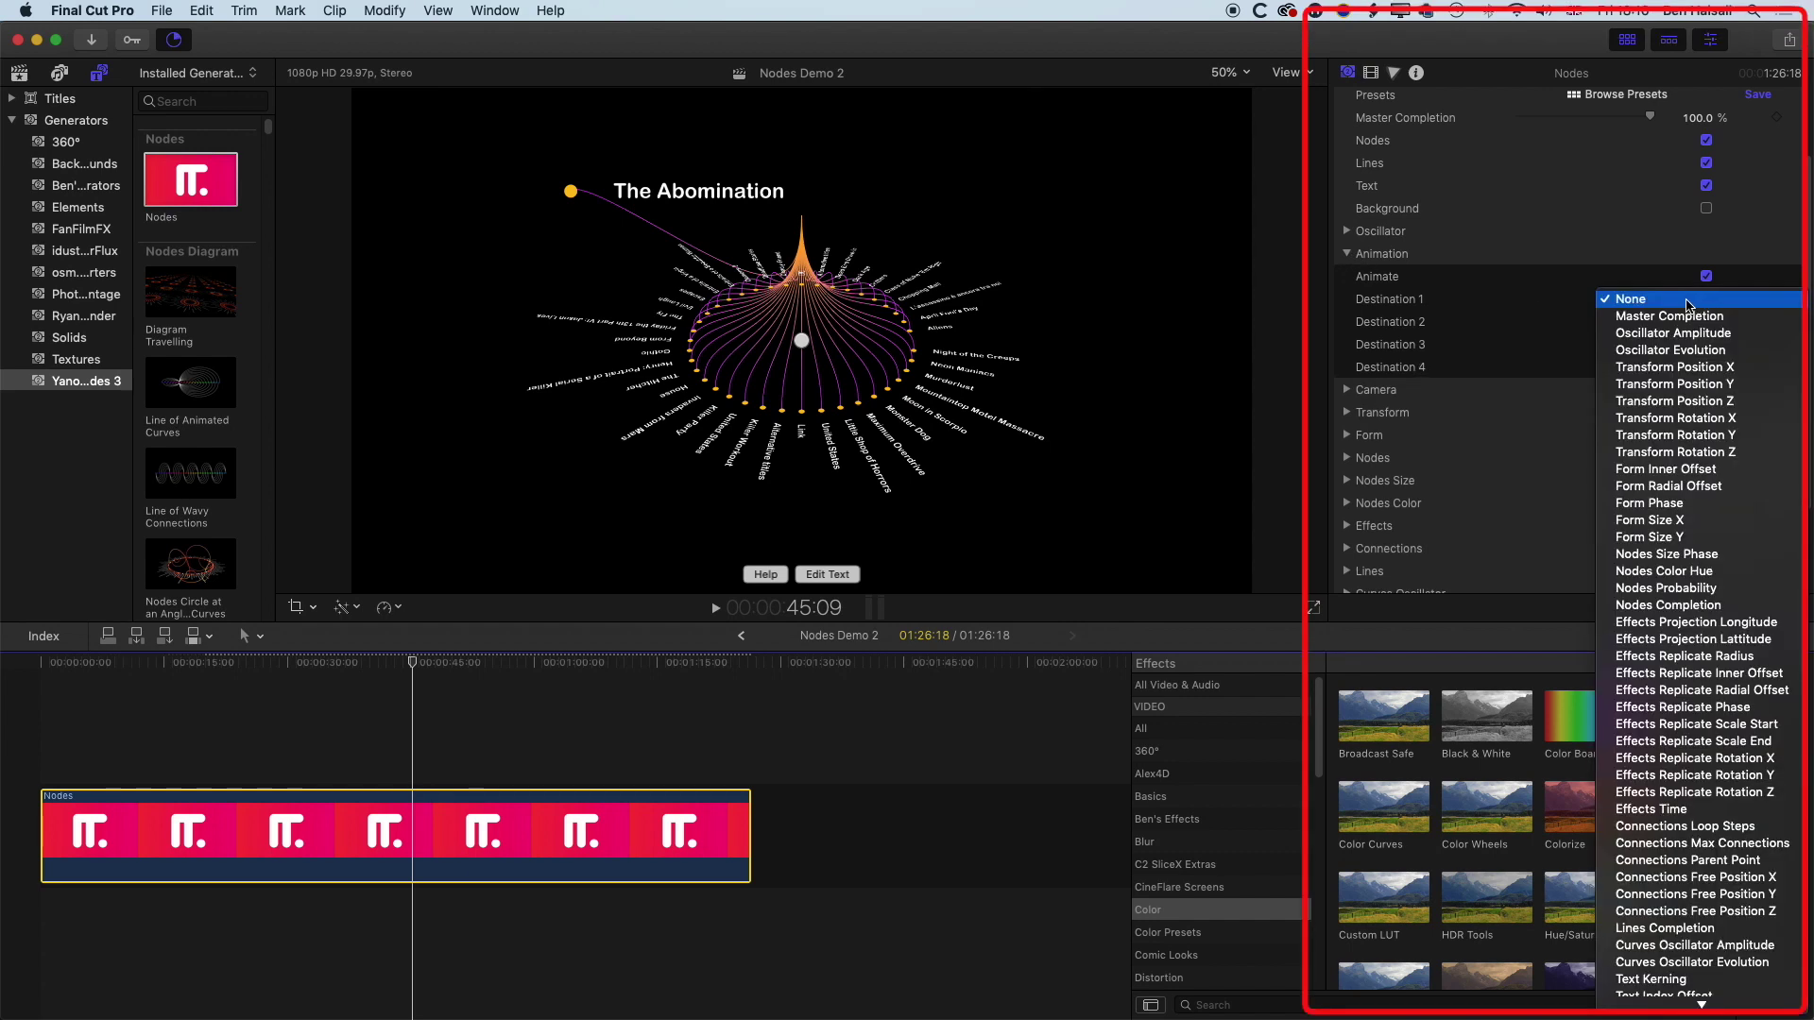
{"action": "left_click", "coordinate": [1662, 453]}
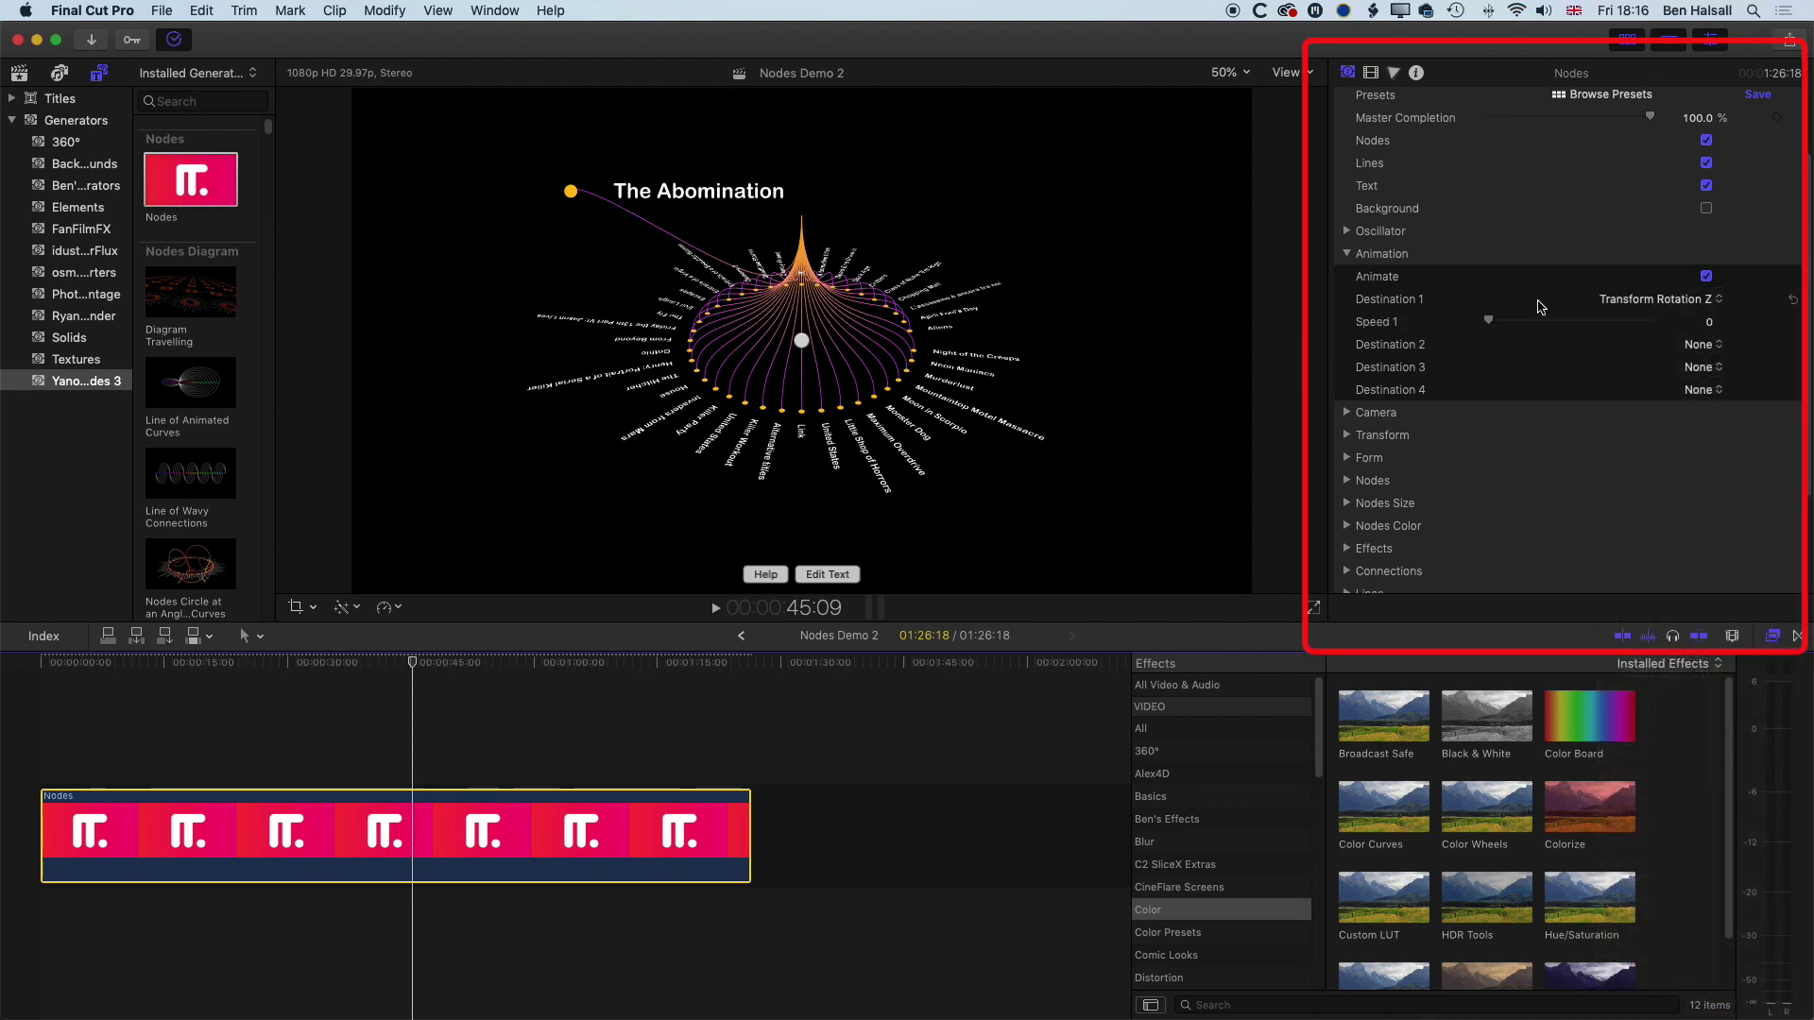
{"action": "left_click_drag", "start_coordinate": [1490, 321], "coordinate": [1519, 324]}
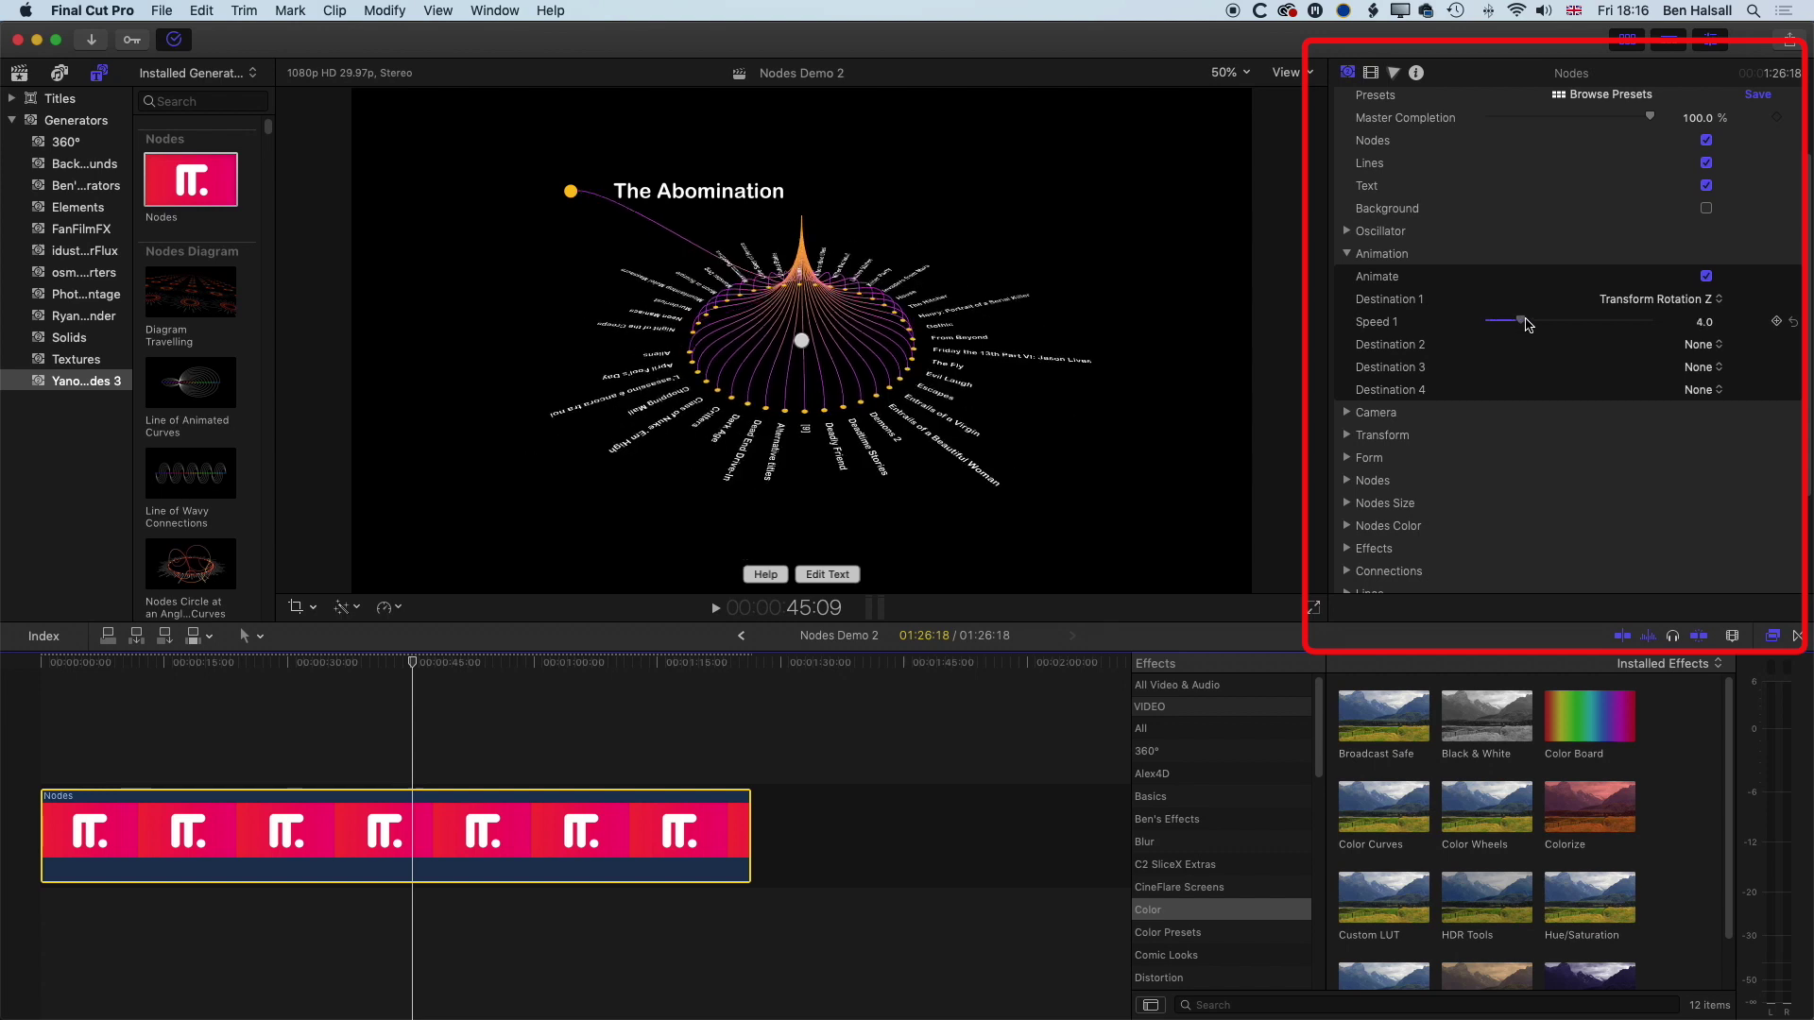
Step: Play the timeline from about 37 seconds to preview the diagram's rotation
{"action": "left_click", "coordinate": [346, 664]}
{"action": "key", "text": "space"}
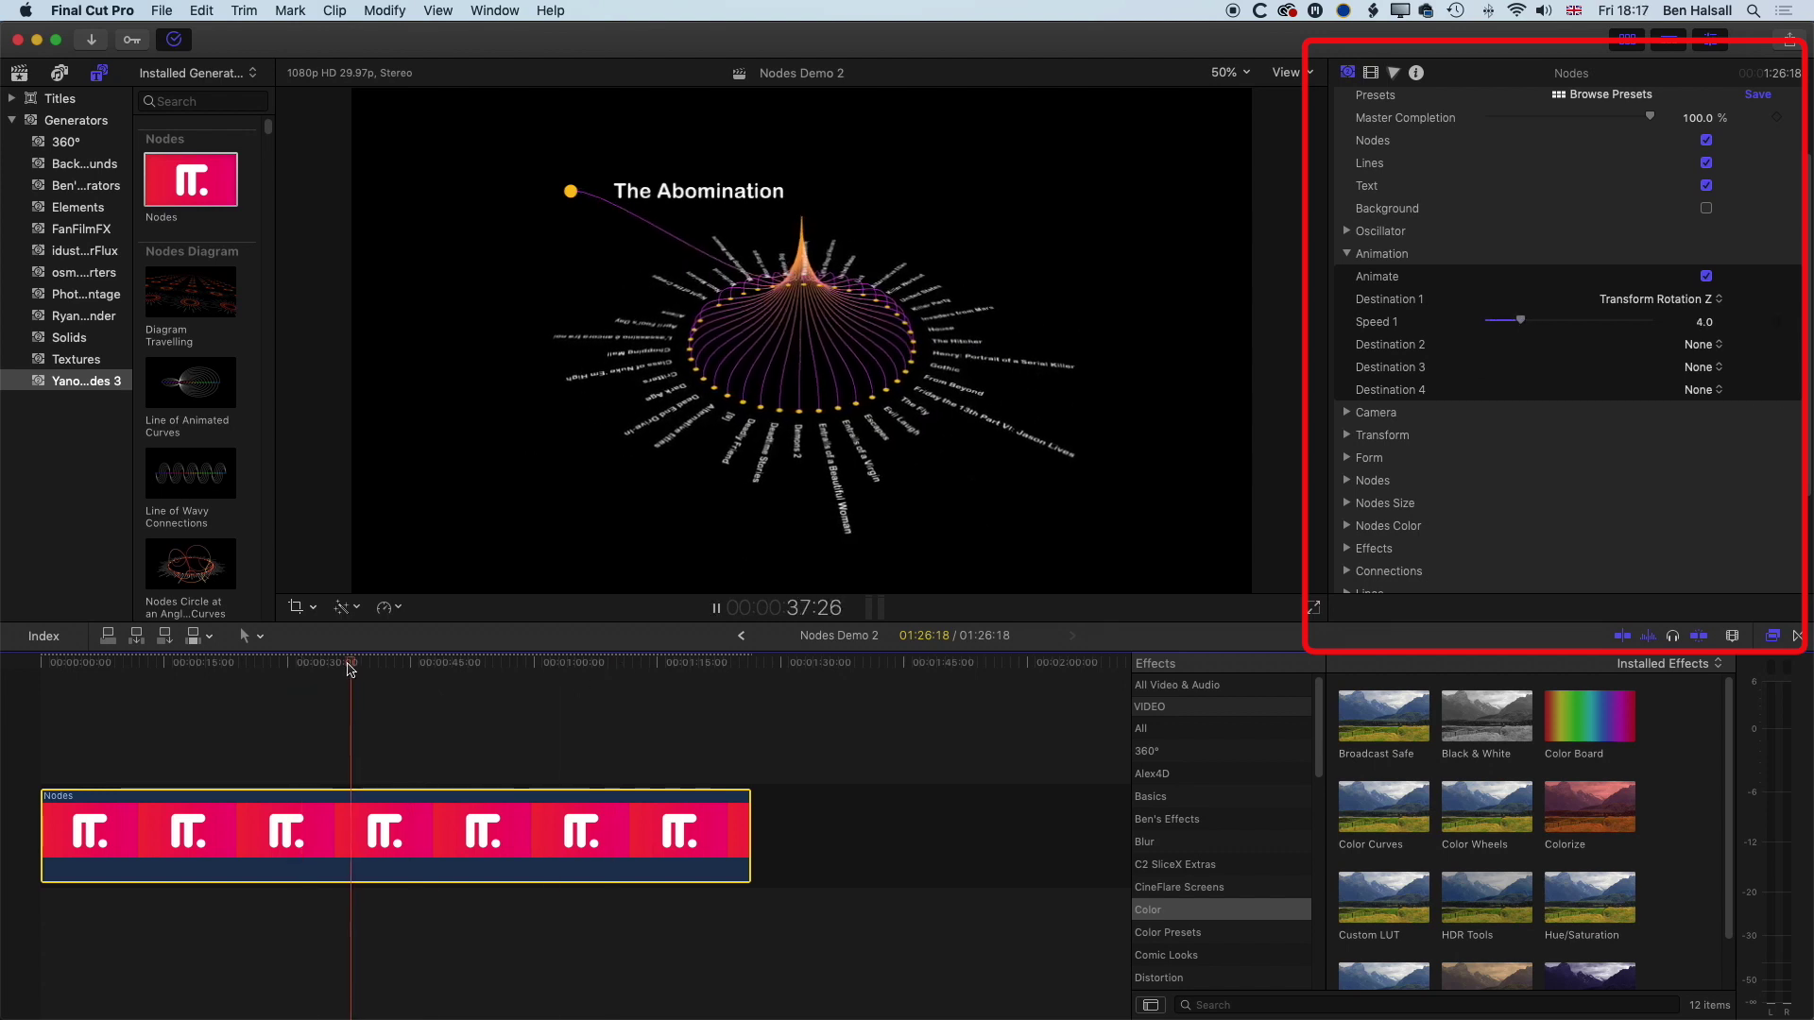
{"action": "key", "text": "space"}
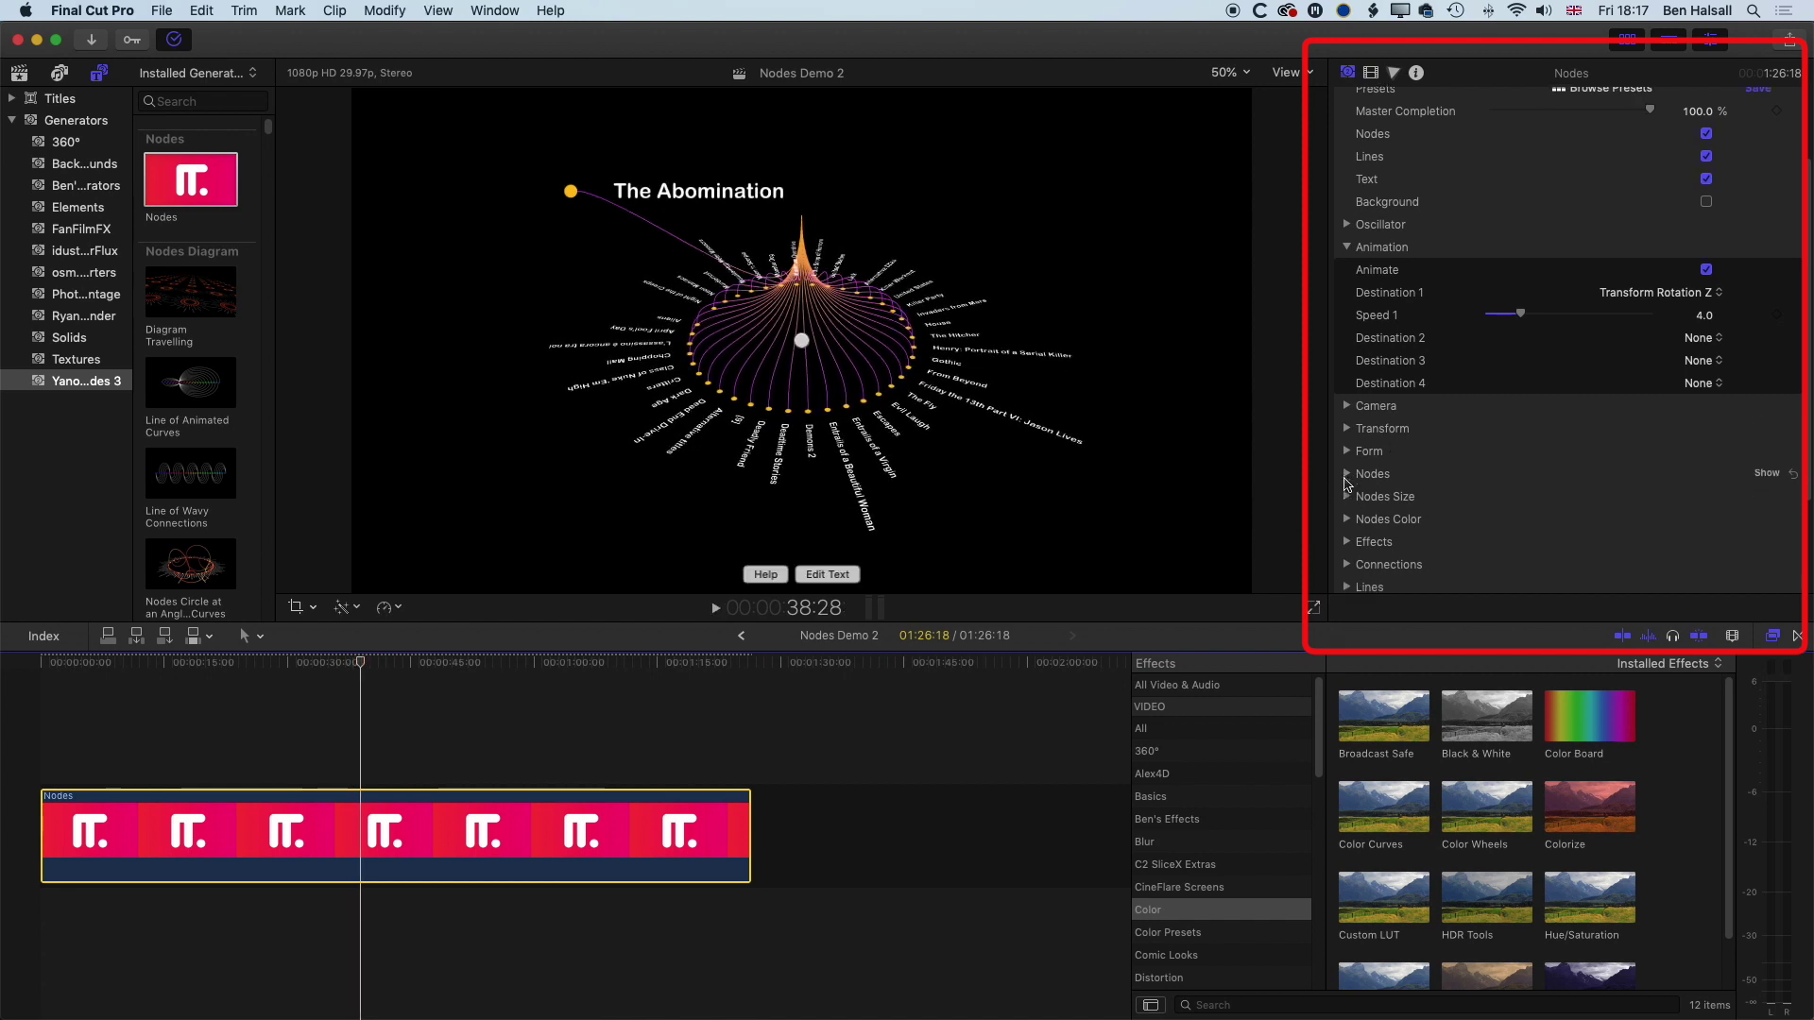
Step: Turn off Preview Position in the generator's Effects settings
{"action": "scroll", "coordinate": [1348, 484], "scroll_direction": "down", "scroll_amount": 3}
{"action": "left_click", "coordinate": [1454, 484]}
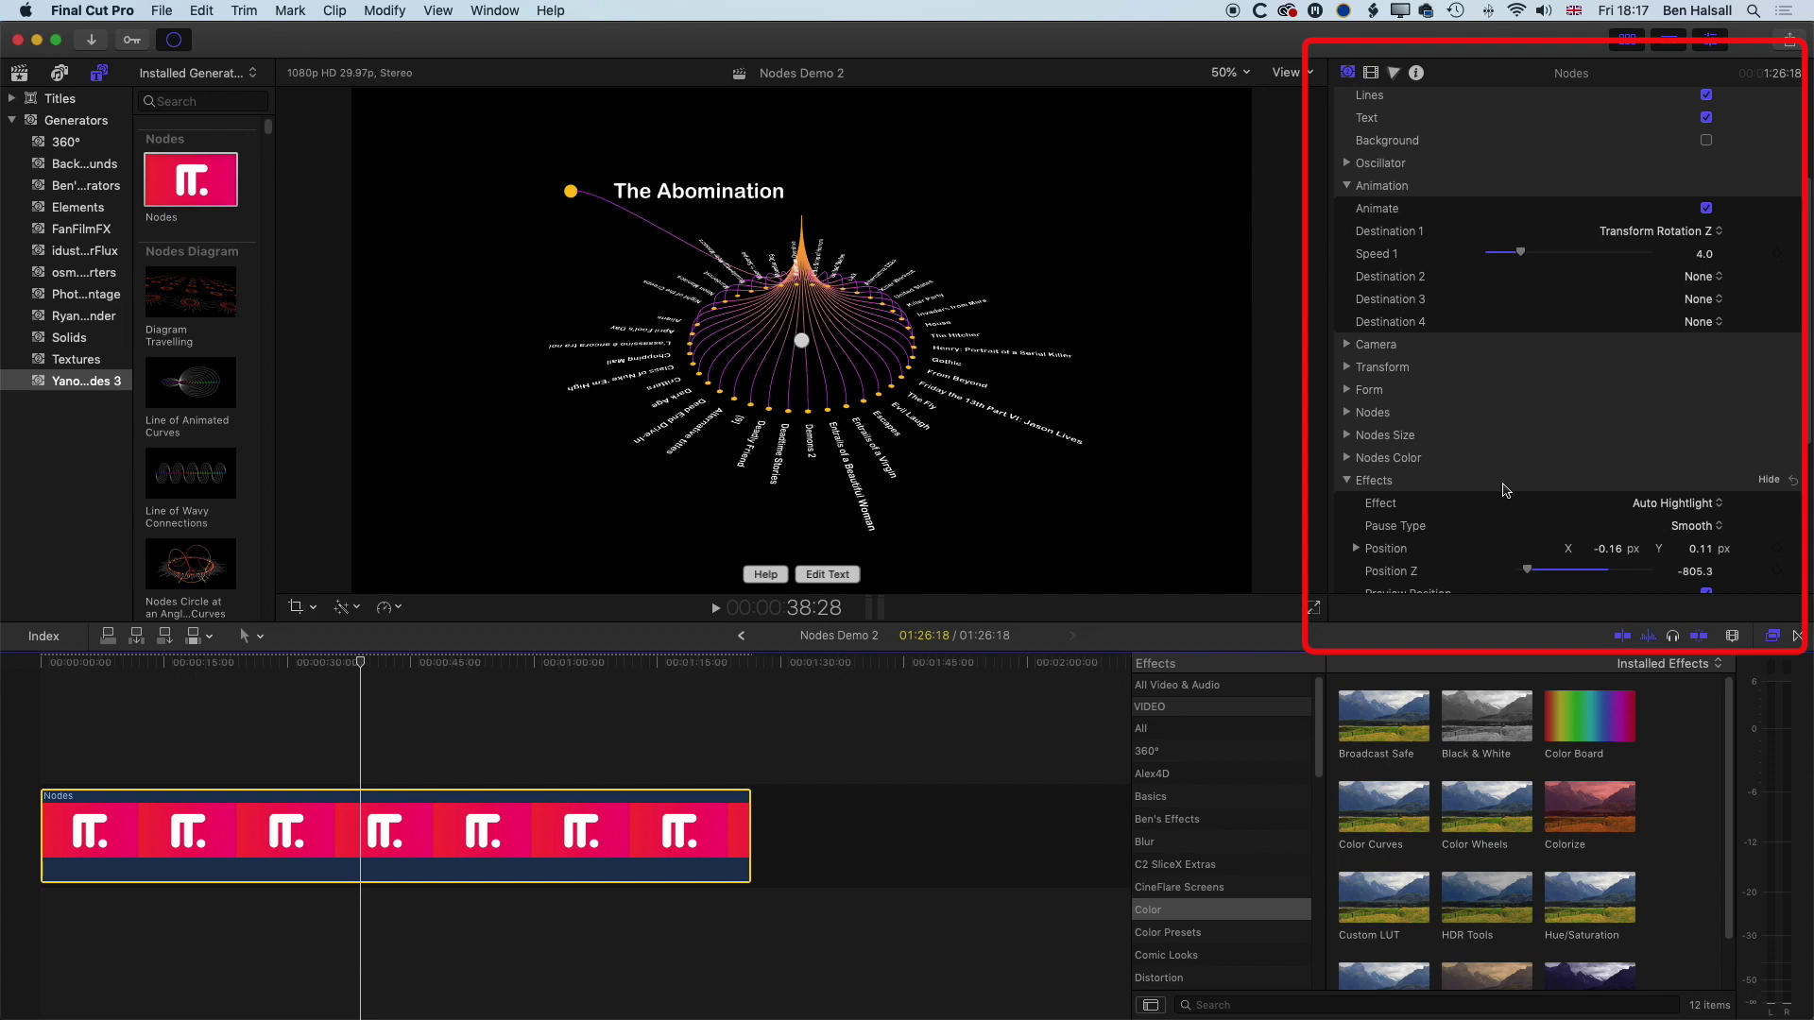
{"action": "scroll", "coordinate": [1506, 489], "scroll_direction": "down", "scroll_amount": 5}
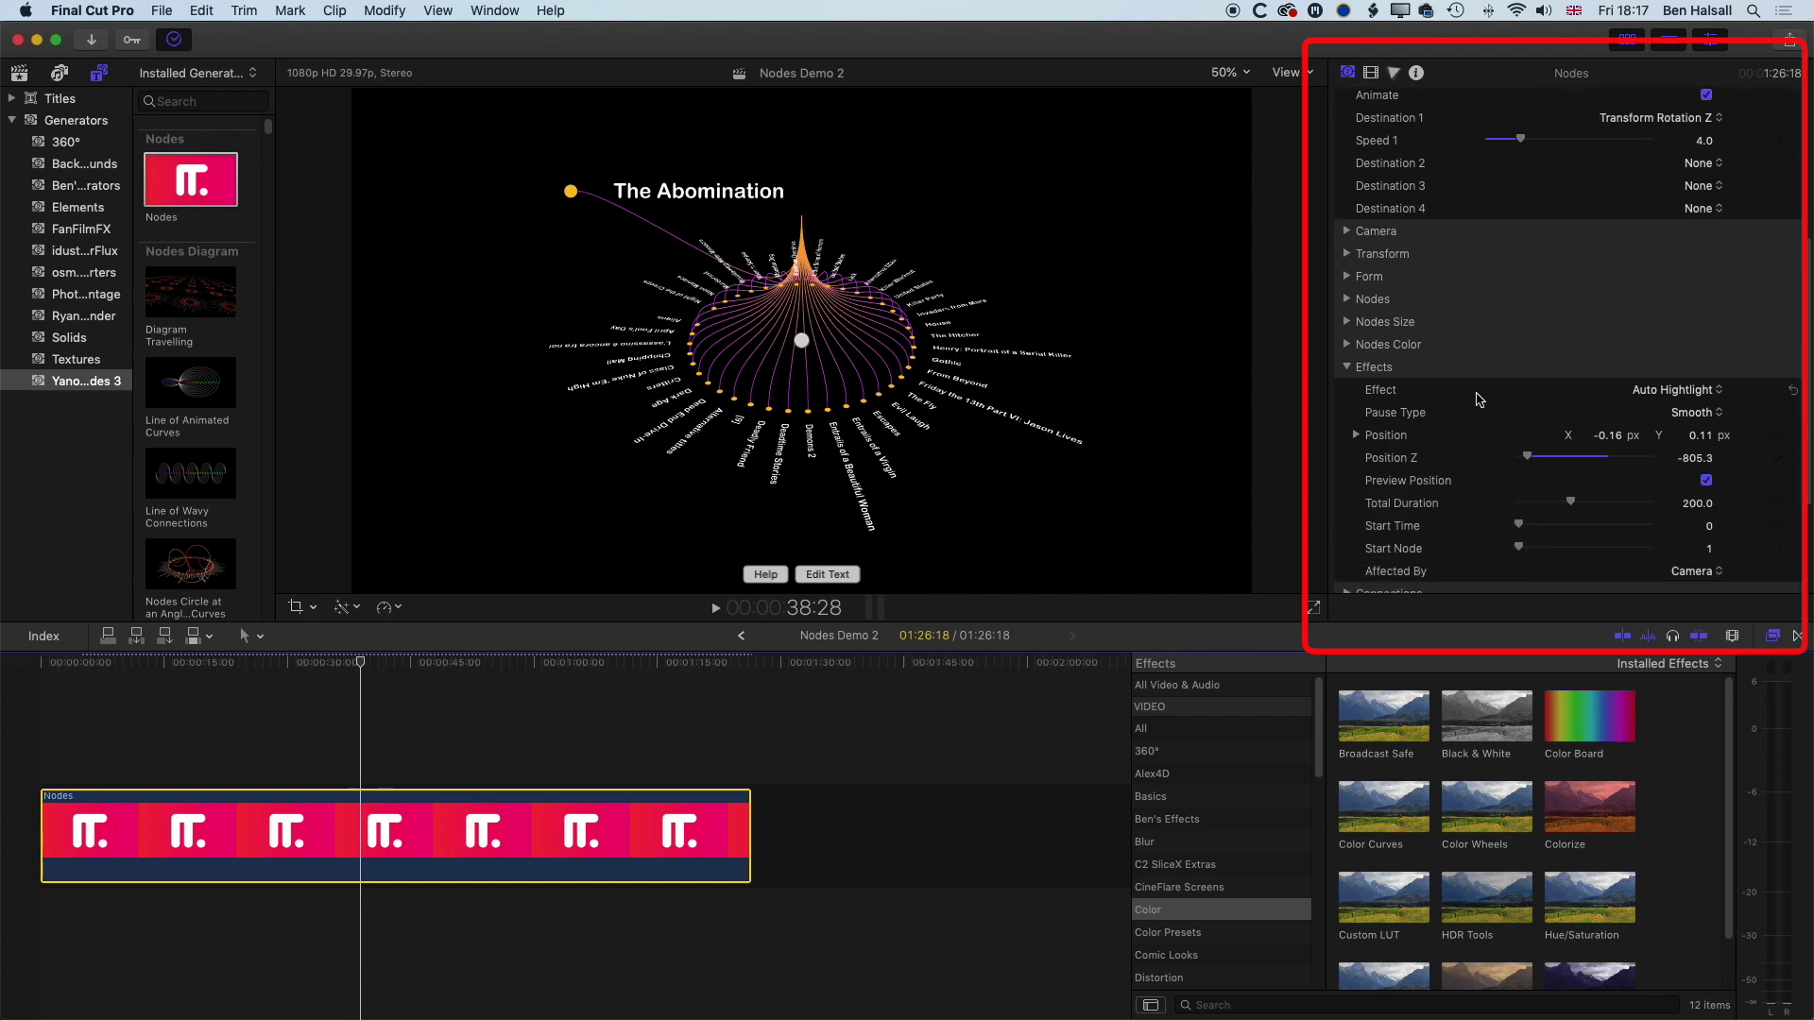
{"action": "left_click", "coordinate": [1706, 481]}
Step: Play the timeline from near its start to review the rotating diagram with the automatic title highlights
{"action": "left_click_drag", "start_coordinate": [360, 662], "coordinate": [57, 664]}
{"action": "key", "text": "space"}
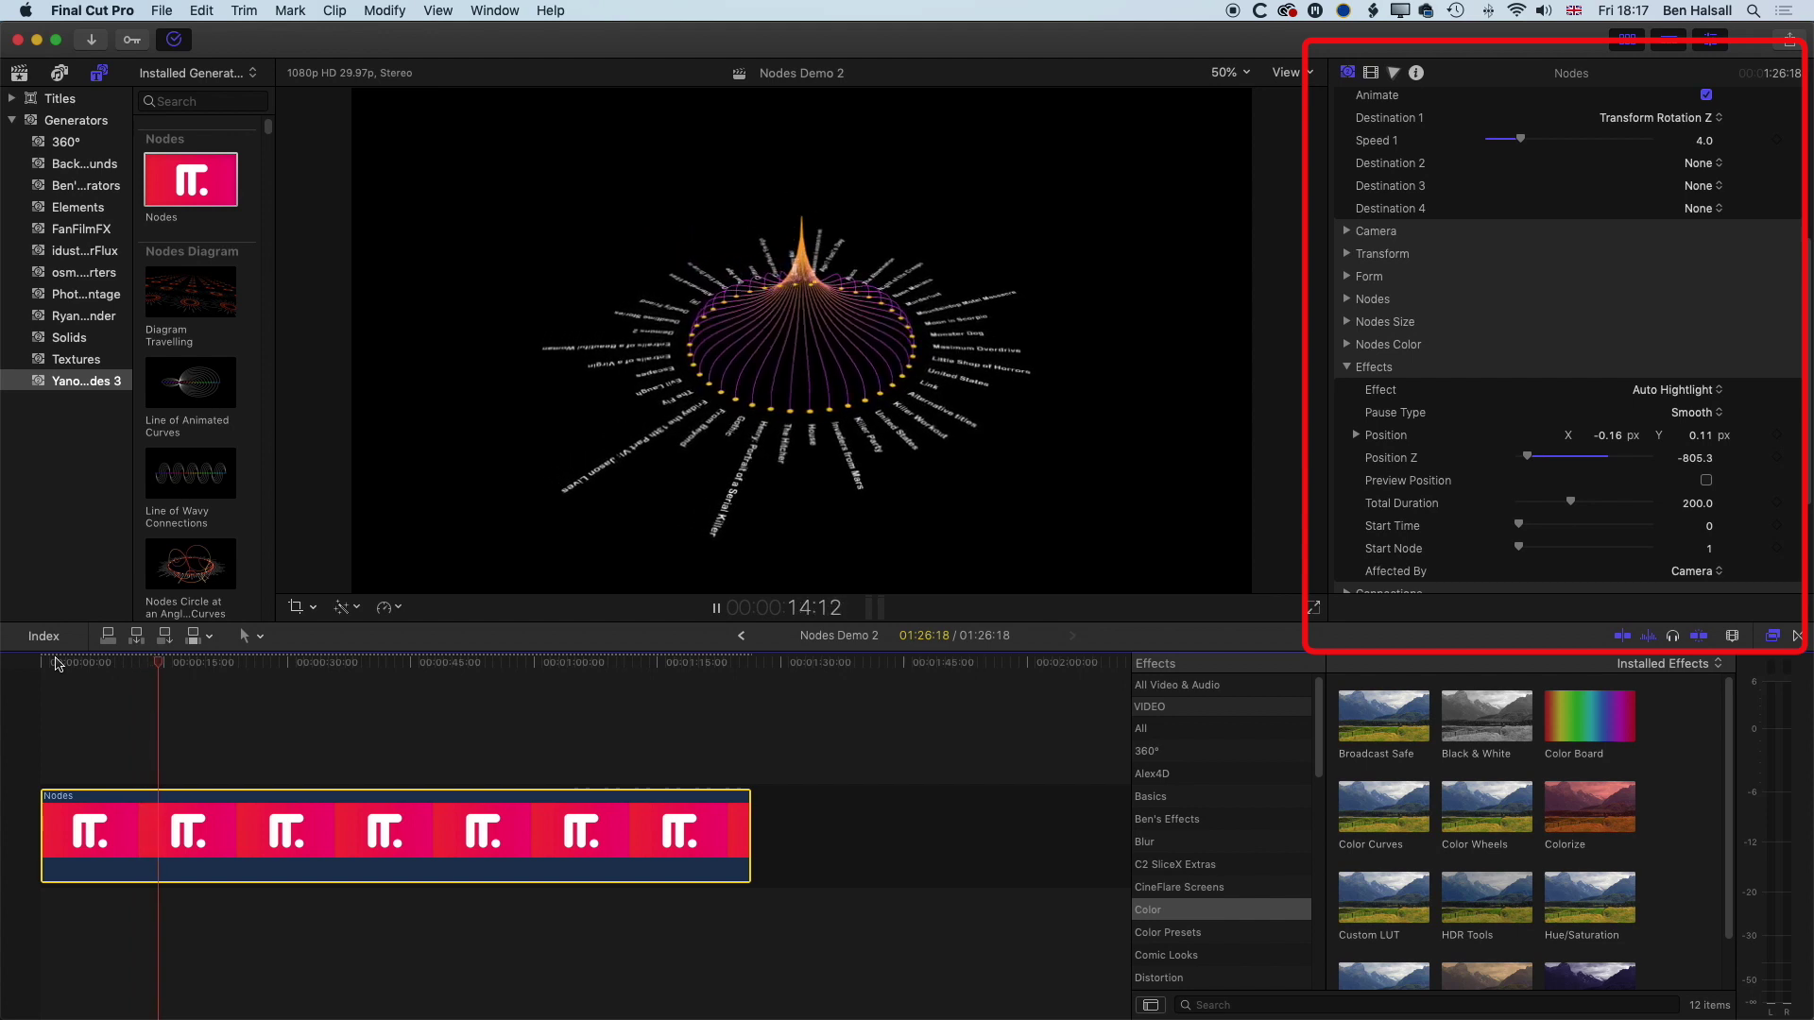
{"action": "key", "text": "space"}
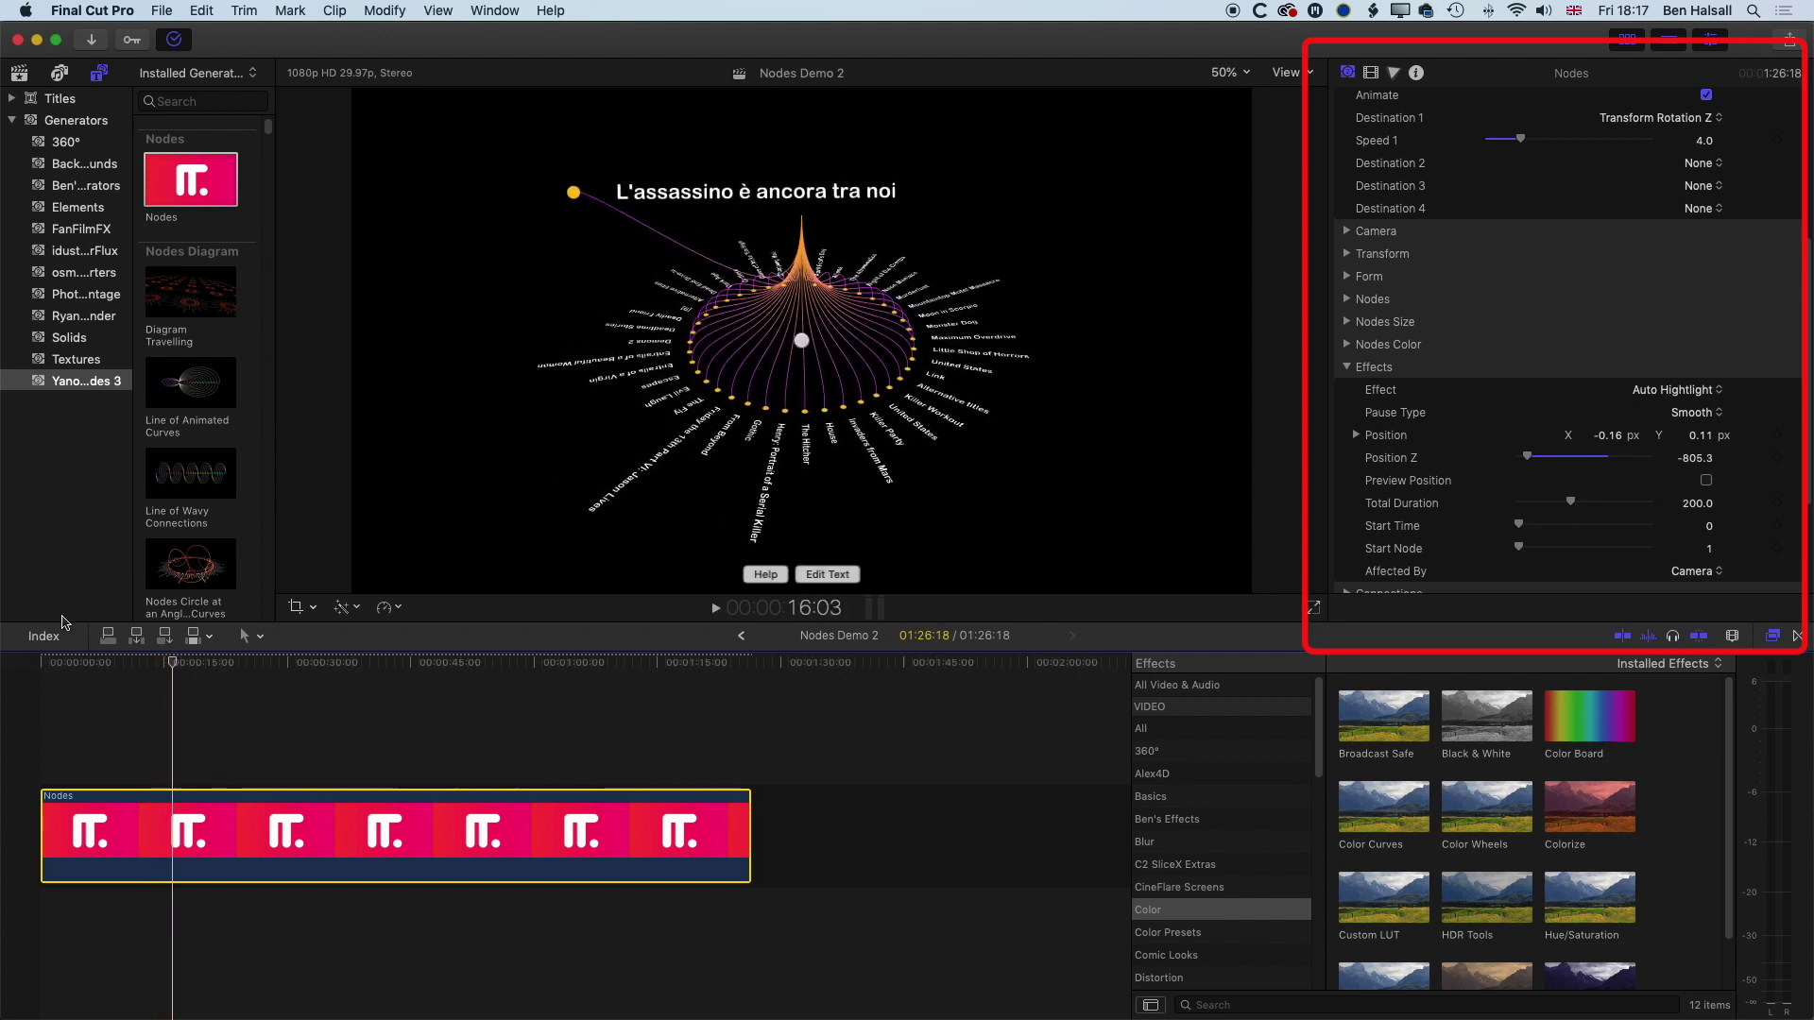
Step: Add the Line of Animated Curves generator after the Nodes clip and move the playhead to 1:31:09
{"action": "left_click", "coordinate": [184, 399]}
{"action": "left_click_drag", "start_coordinate": [184, 398], "coordinate": [784, 831]}
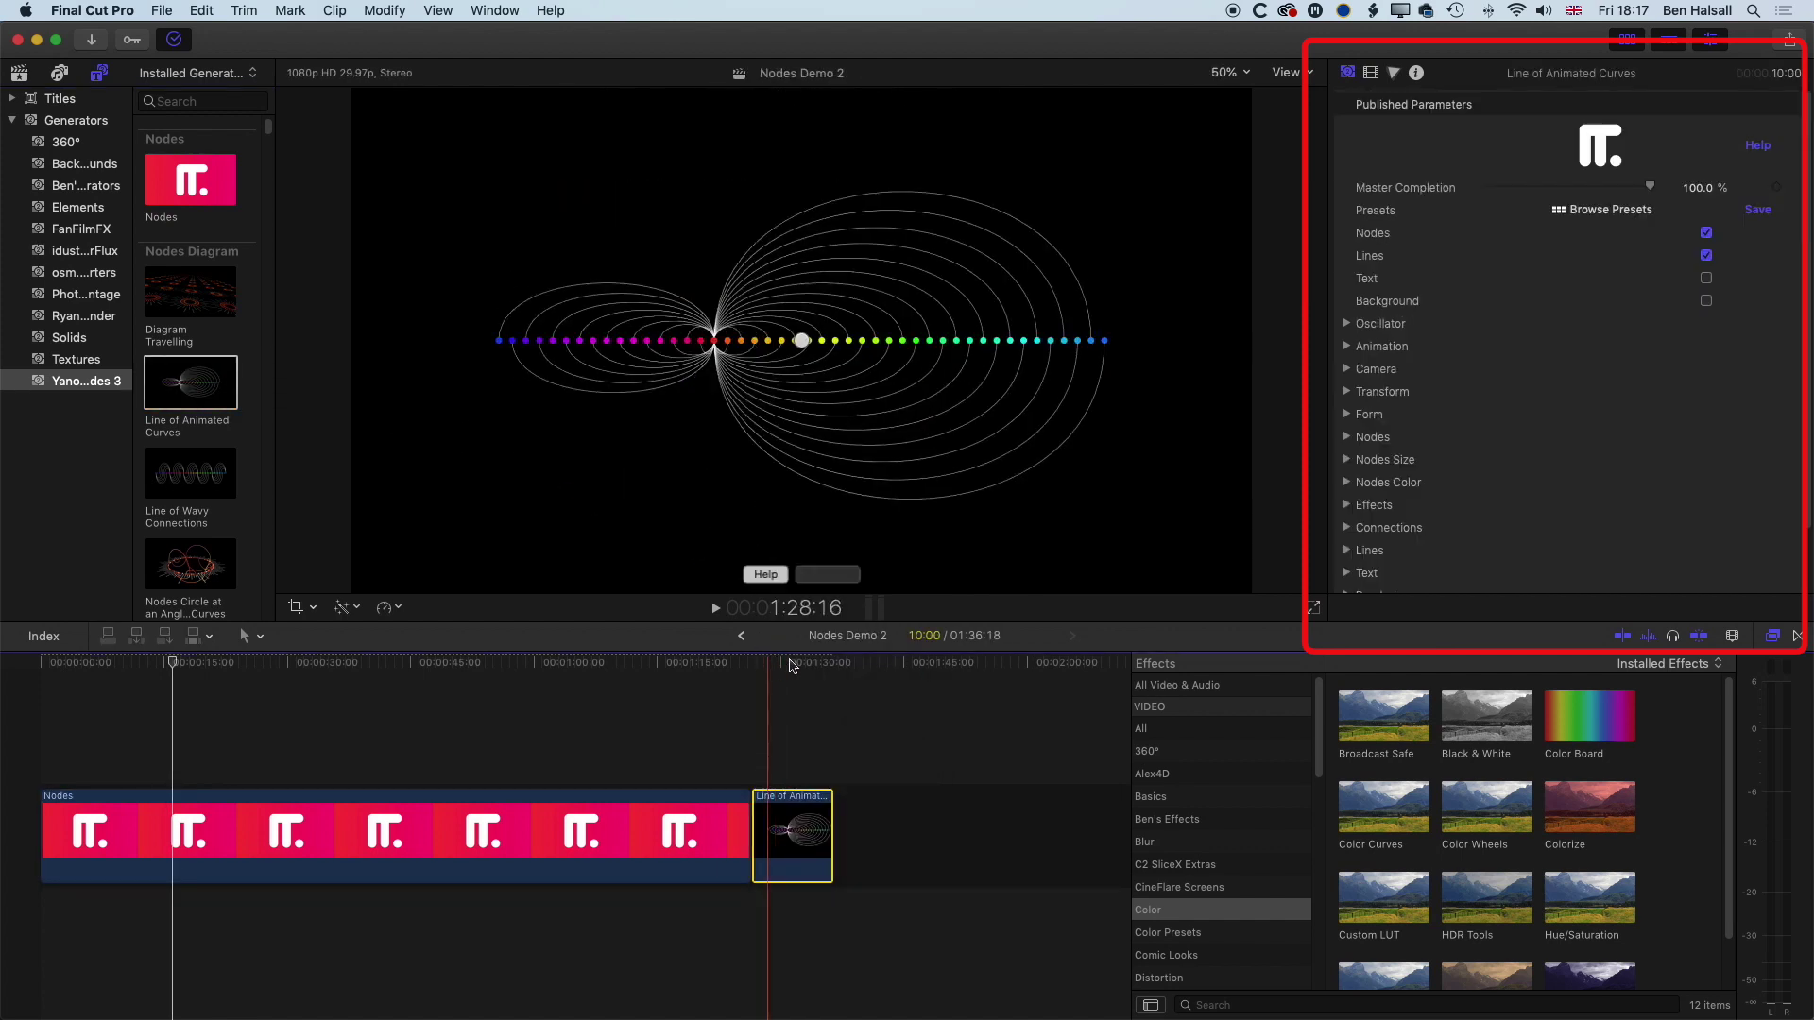
{"action": "left_click", "coordinate": [790, 664]}
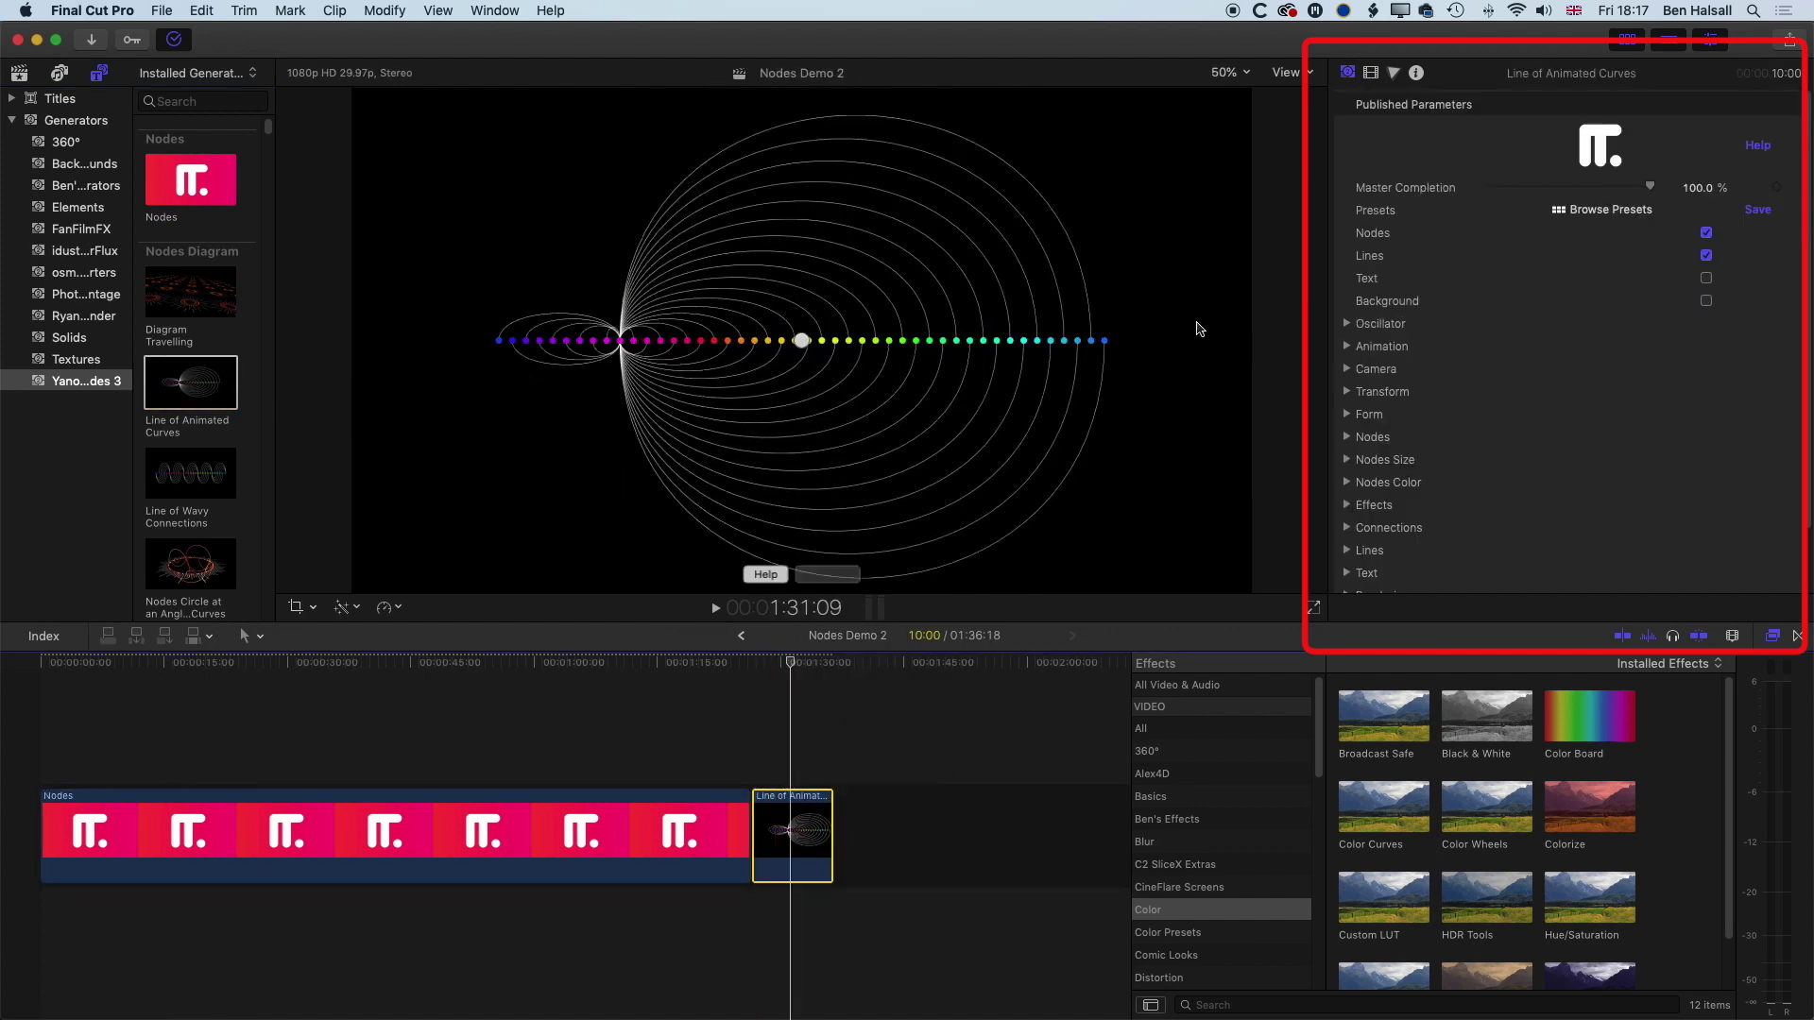
Step: Examine the Oscillator and Animation settings of the Line of Animated Curves generator and collapse them again
{"action": "left_click", "coordinate": [1347, 324]}
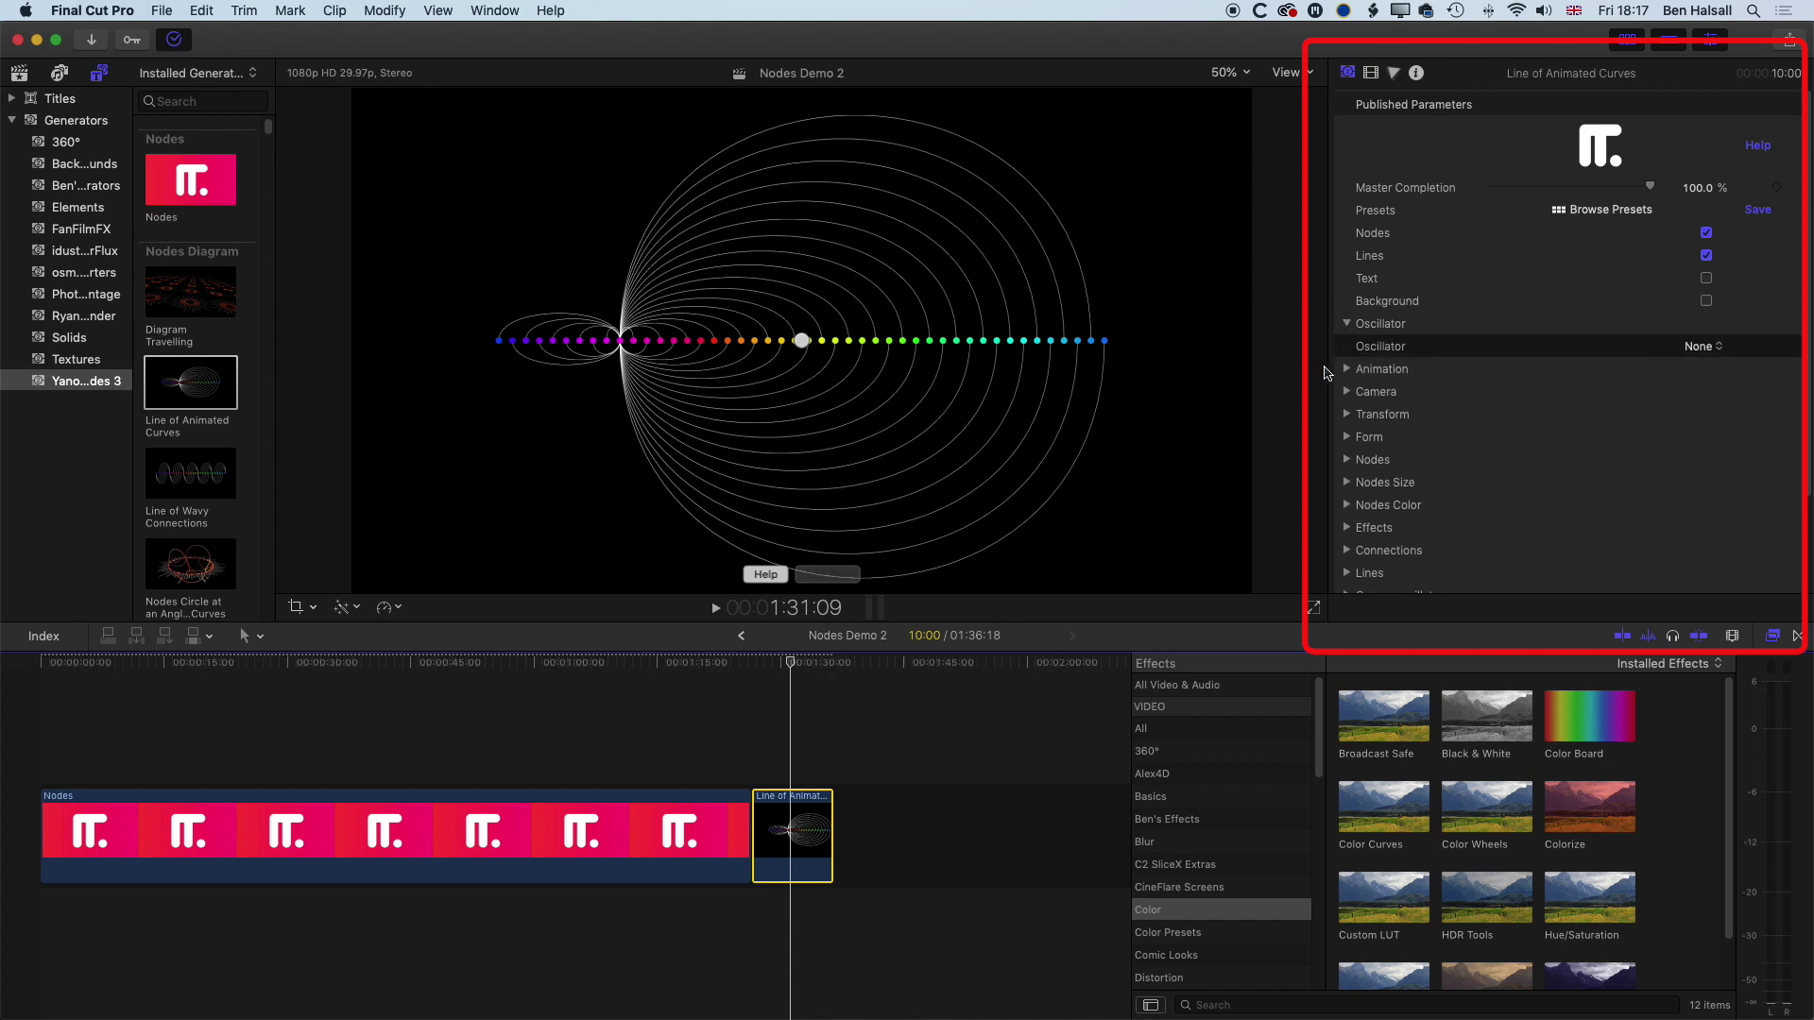
{"action": "left_click", "coordinate": [1347, 370]}
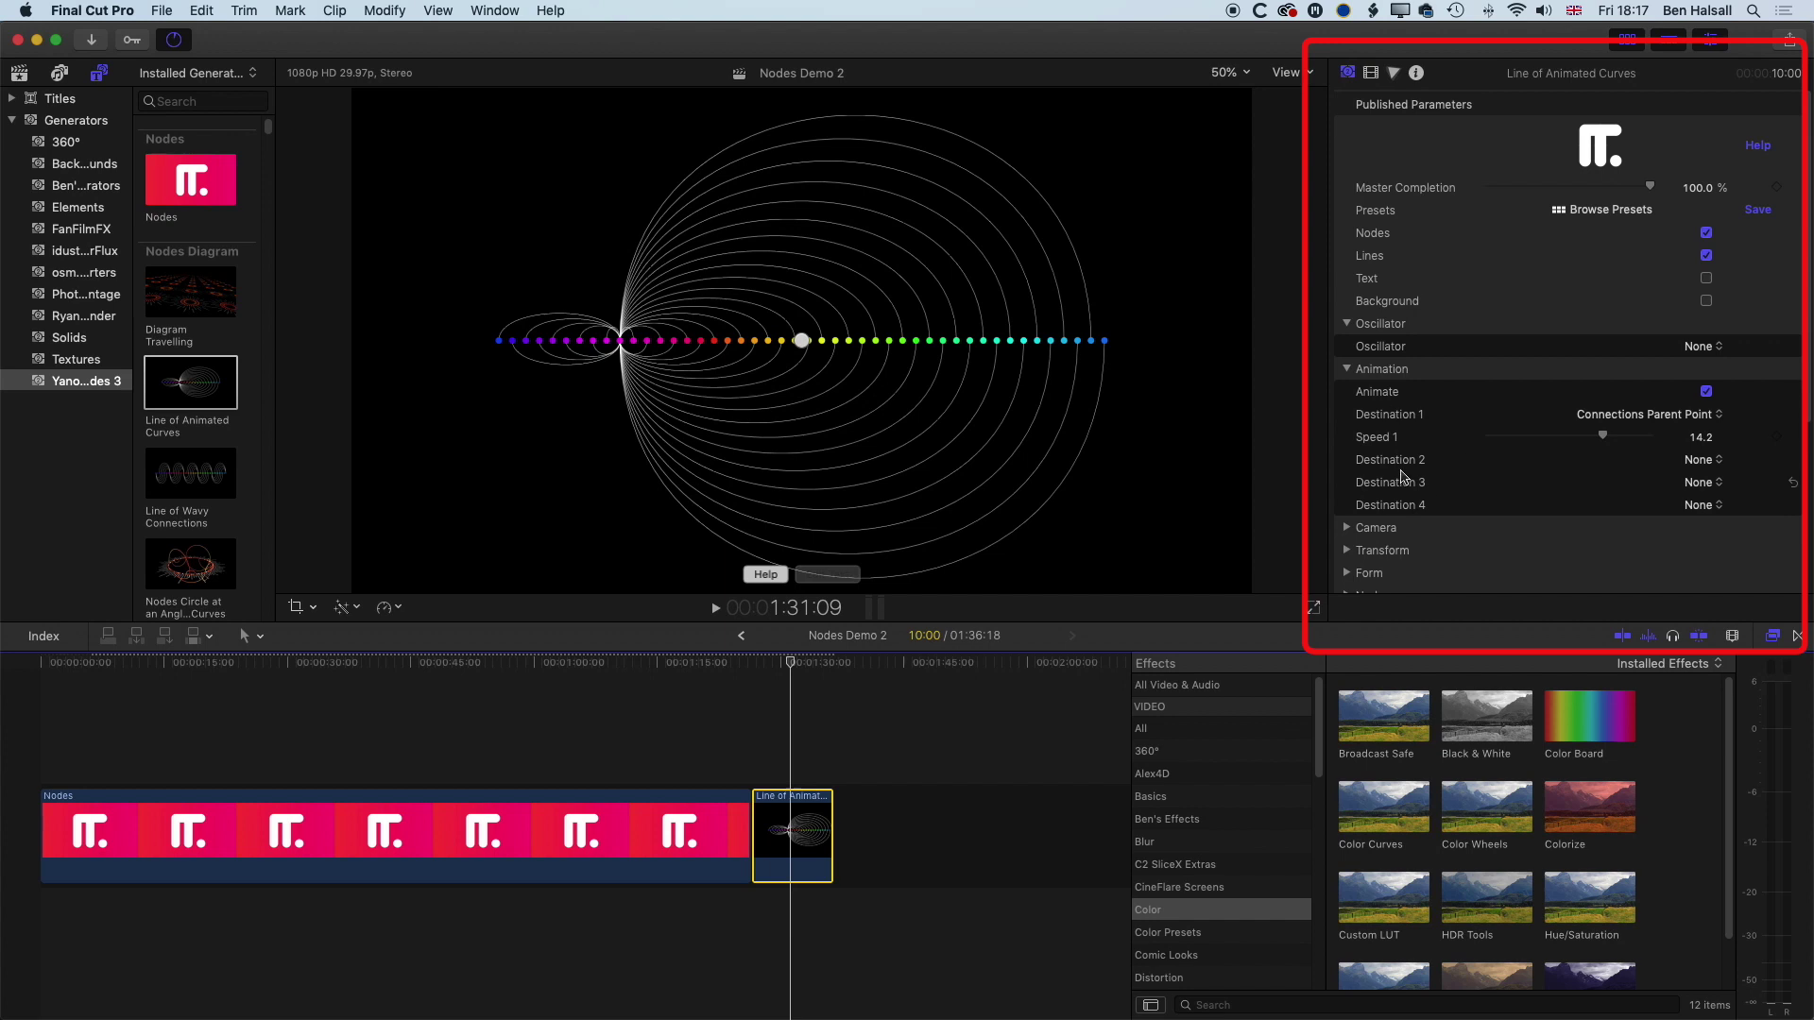
{"action": "left_click", "coordinate": [1347, 369]}
{"action": "left_click", "coordinate": [1351, 333]}
{"action": "left_click", "coordinate": [1348, 326]}
Step: Delete the Line of Animated Curves clip from the timeline
{"action": "left_click", "coordinate": [801, 831]}
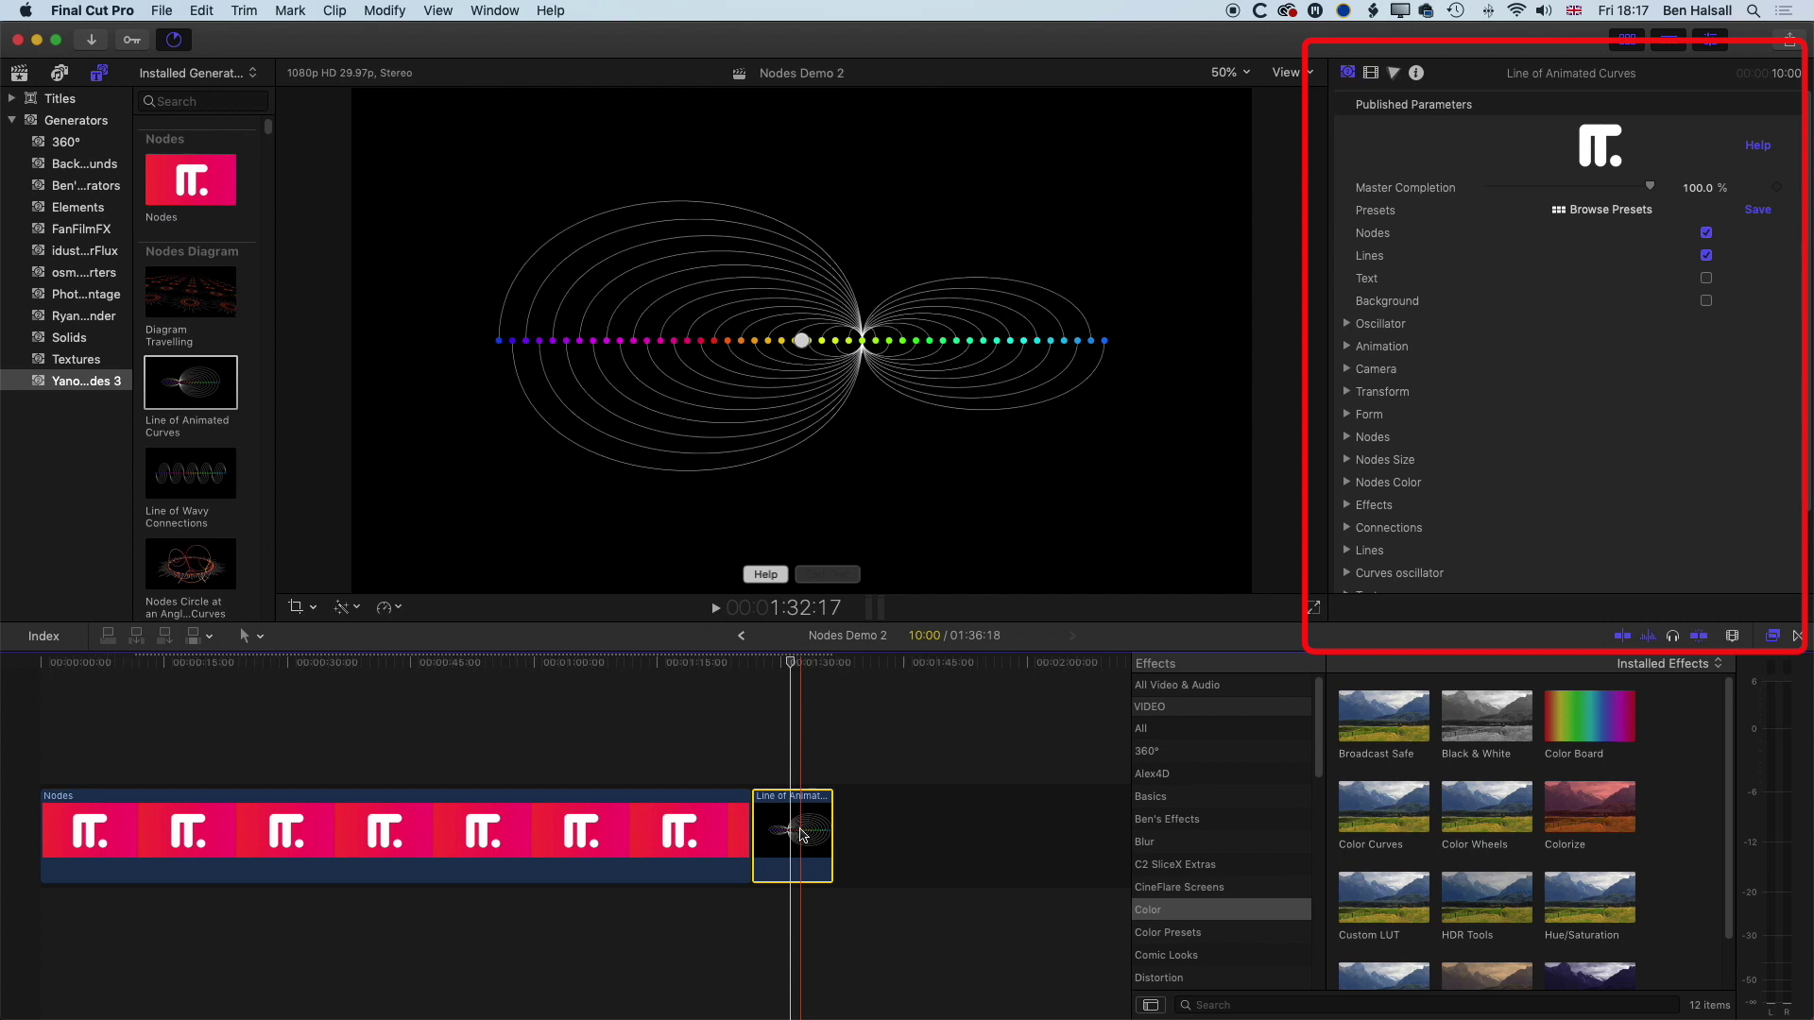
{"action": "key", "text": "Delete"}
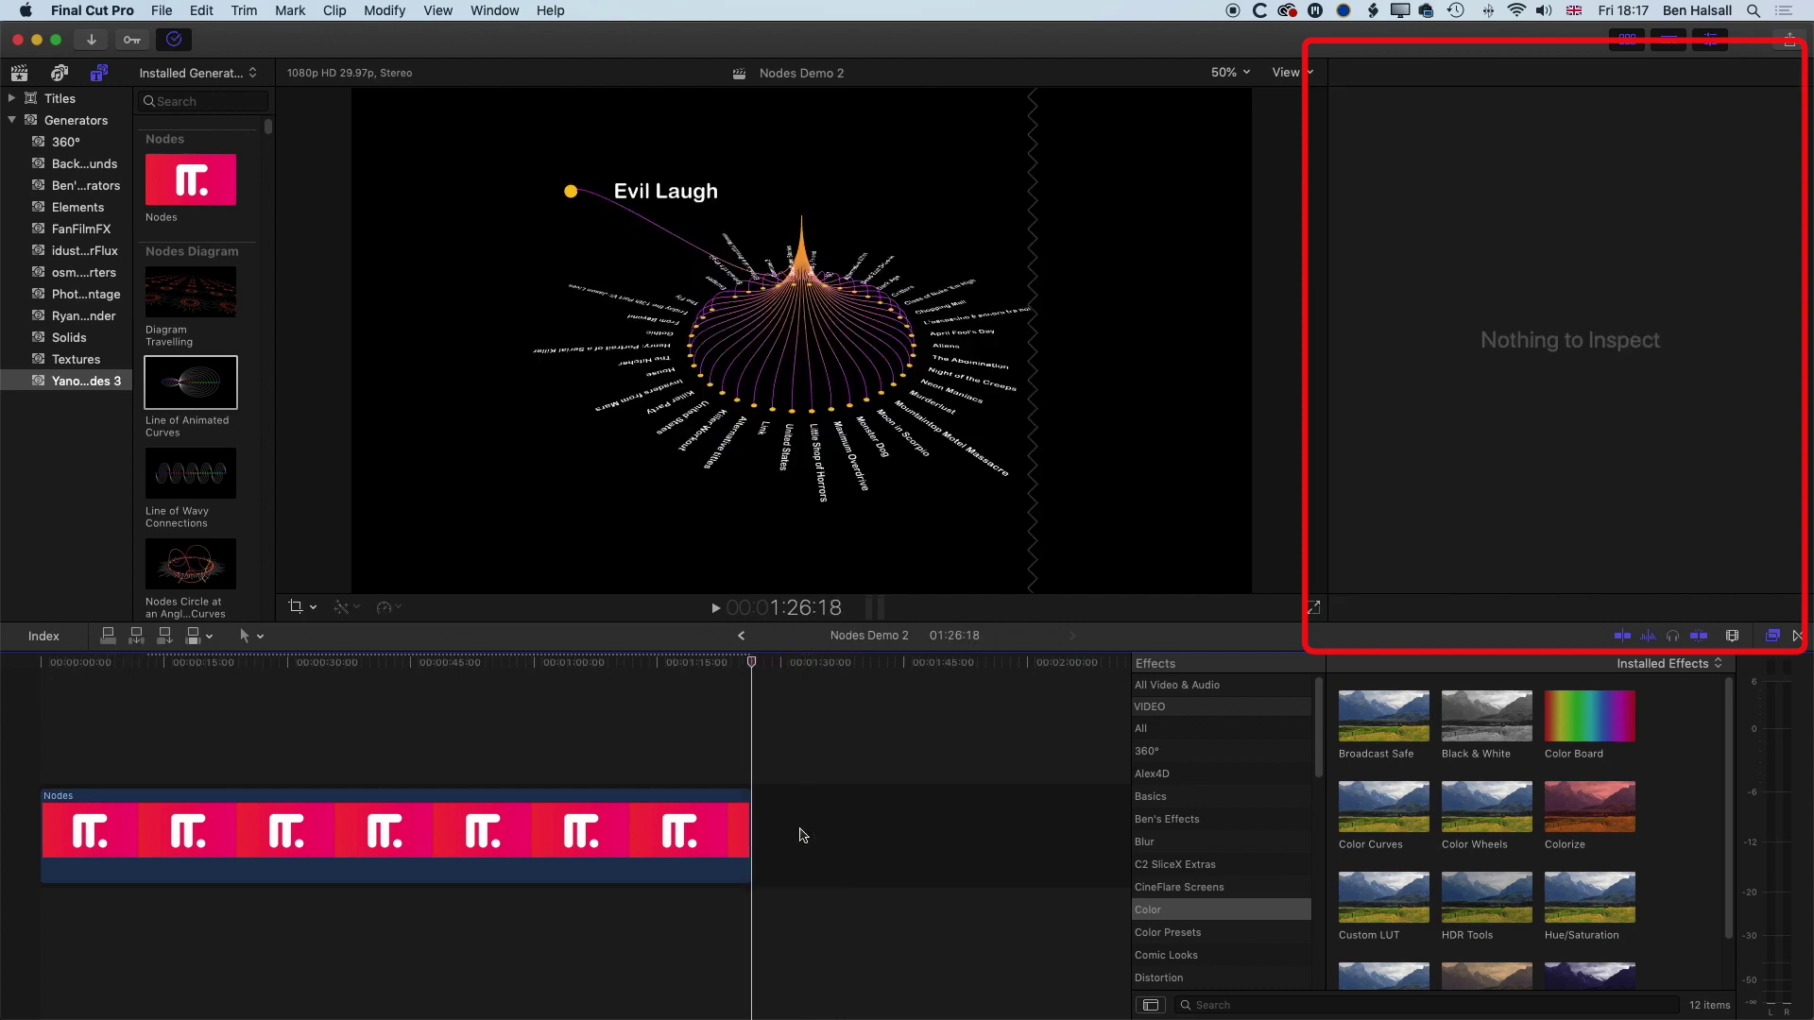
Step: Add a second plain Nodes generator to the timeline directly after the existing Nodes clip
{"action": "left_click", "coordinate": [713, 666]}
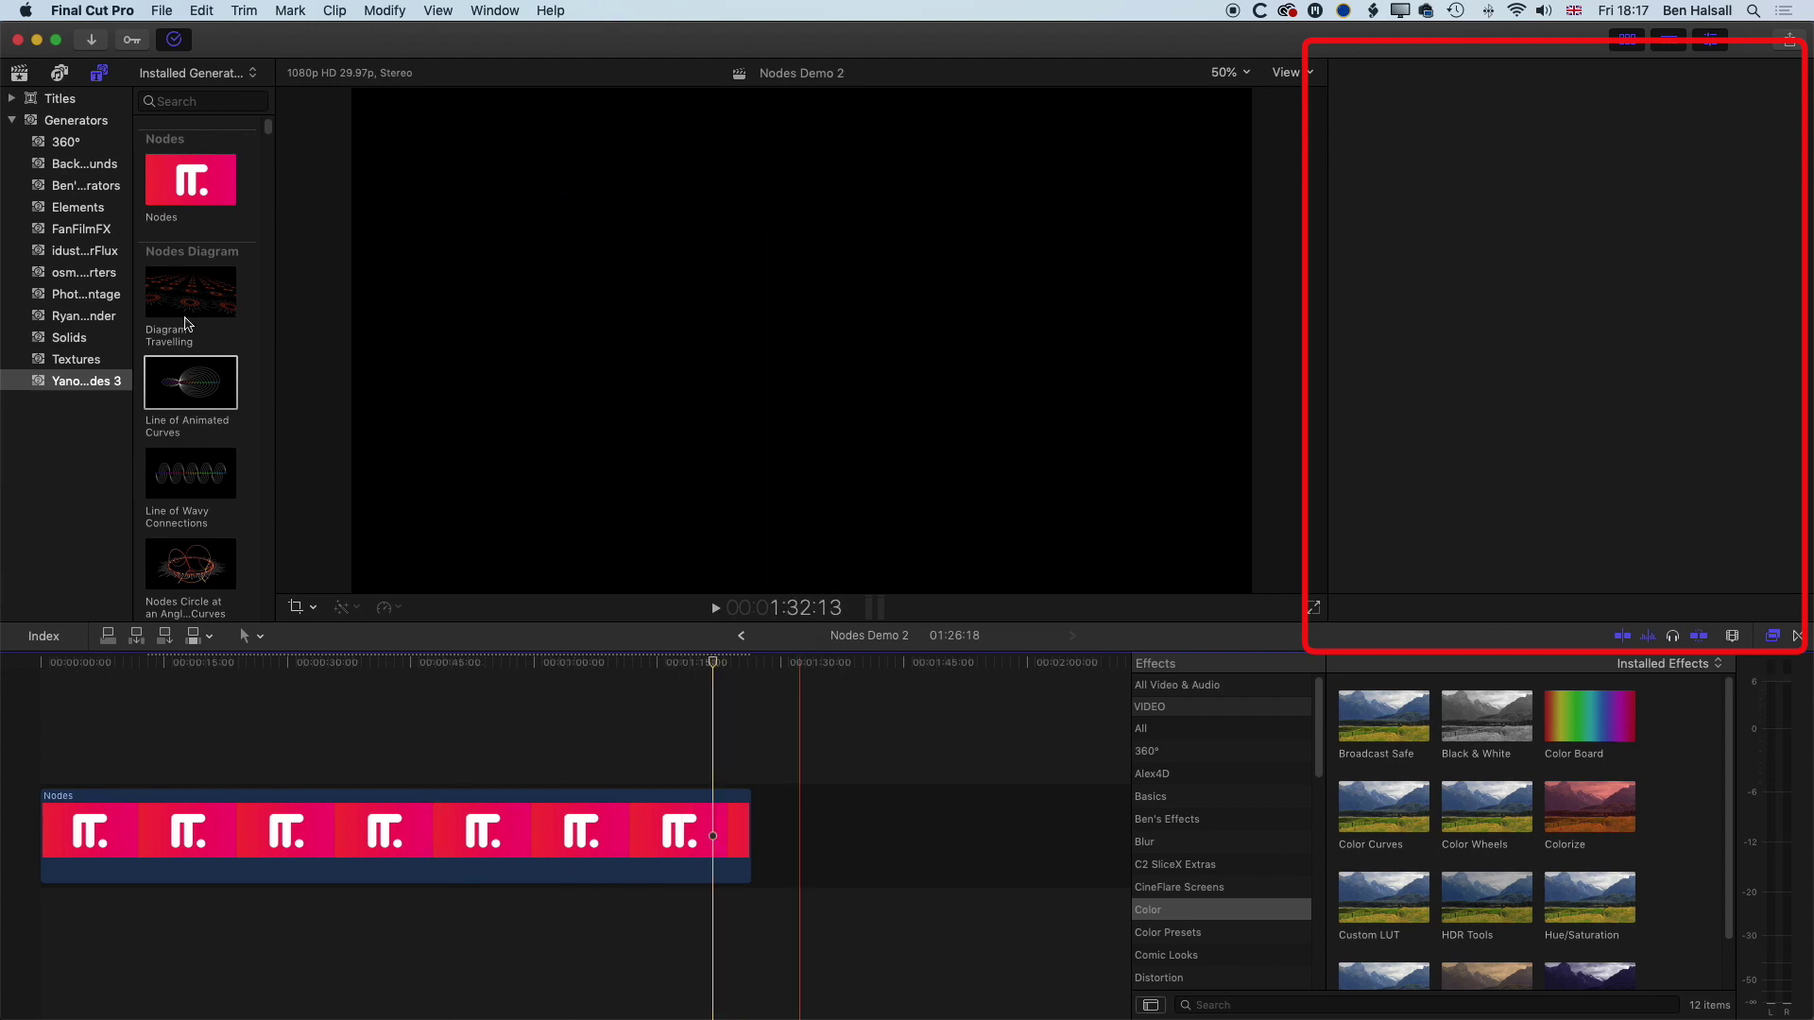
{"action": "left_click", "coordinate": [186, 175]}
{"action": "left_click_drag", "start_coordinate": [189, 179], "coordinate": [829, 834]}
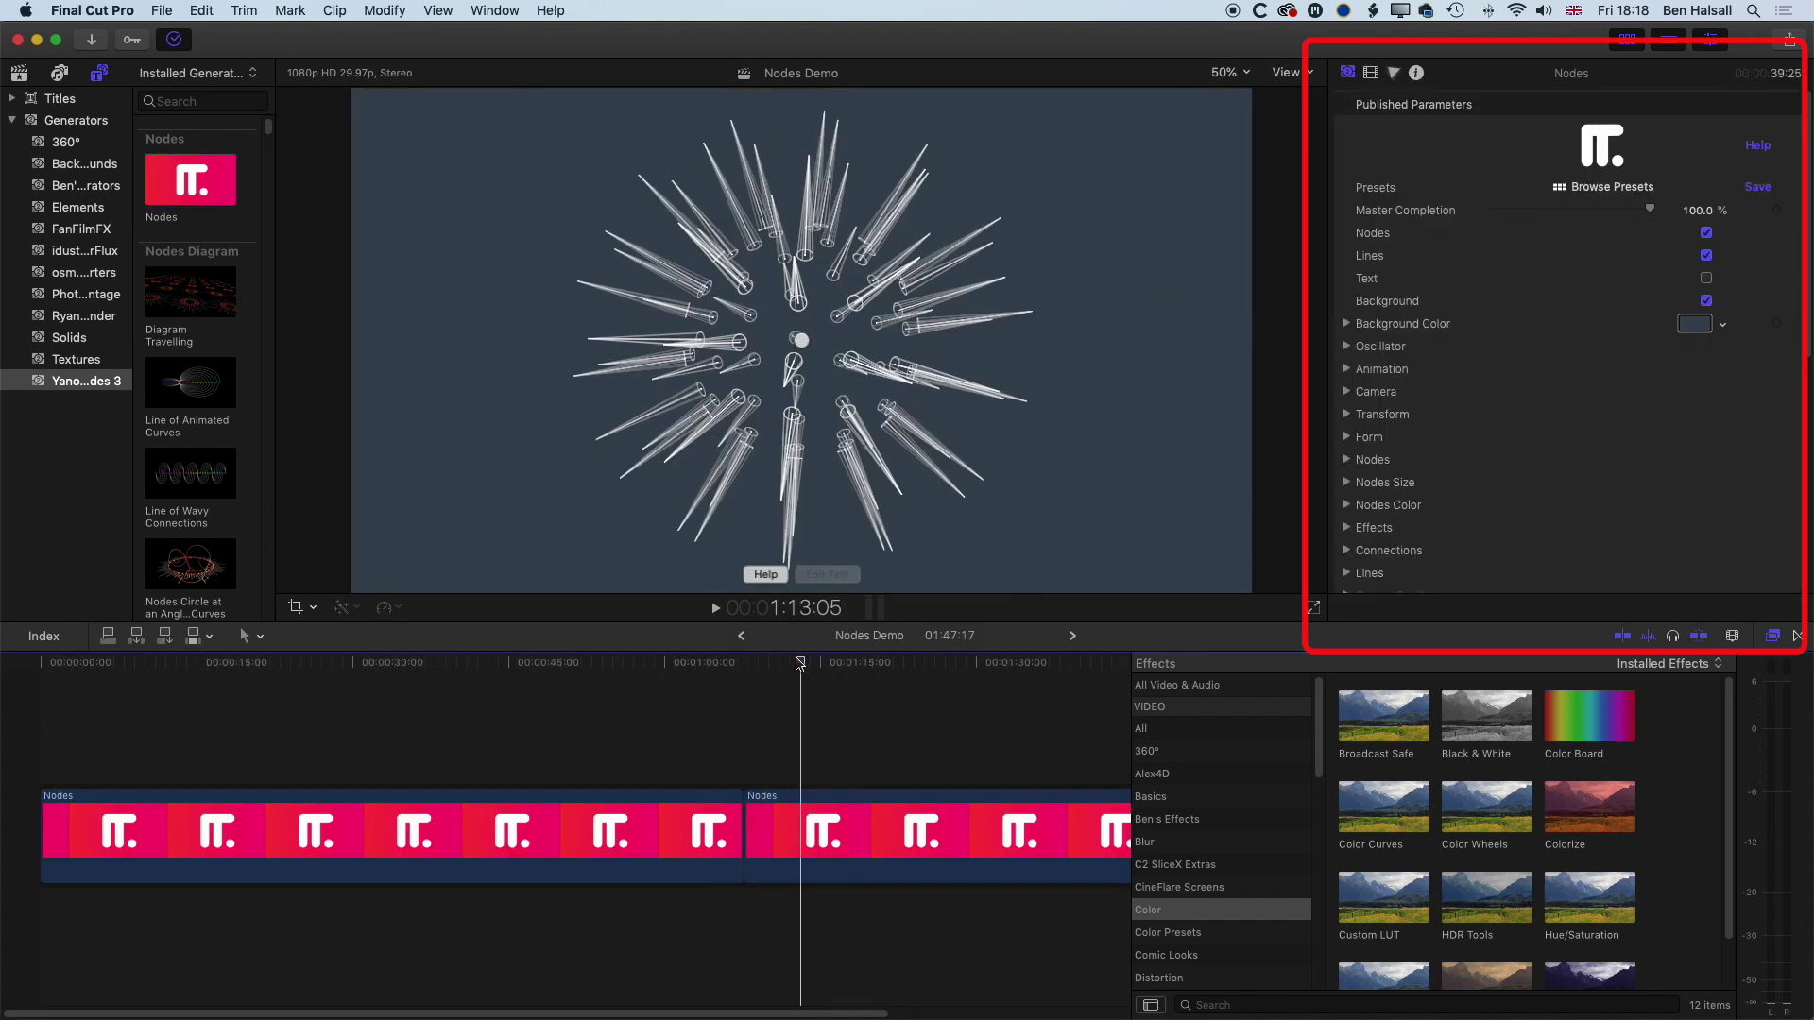
Step: Play the Nodes Demo project from 1:13:05 to review its finished spike animation
{"action": "left_click", "coordinate": [799, 664]}
{"action": "key", "text": "space"}
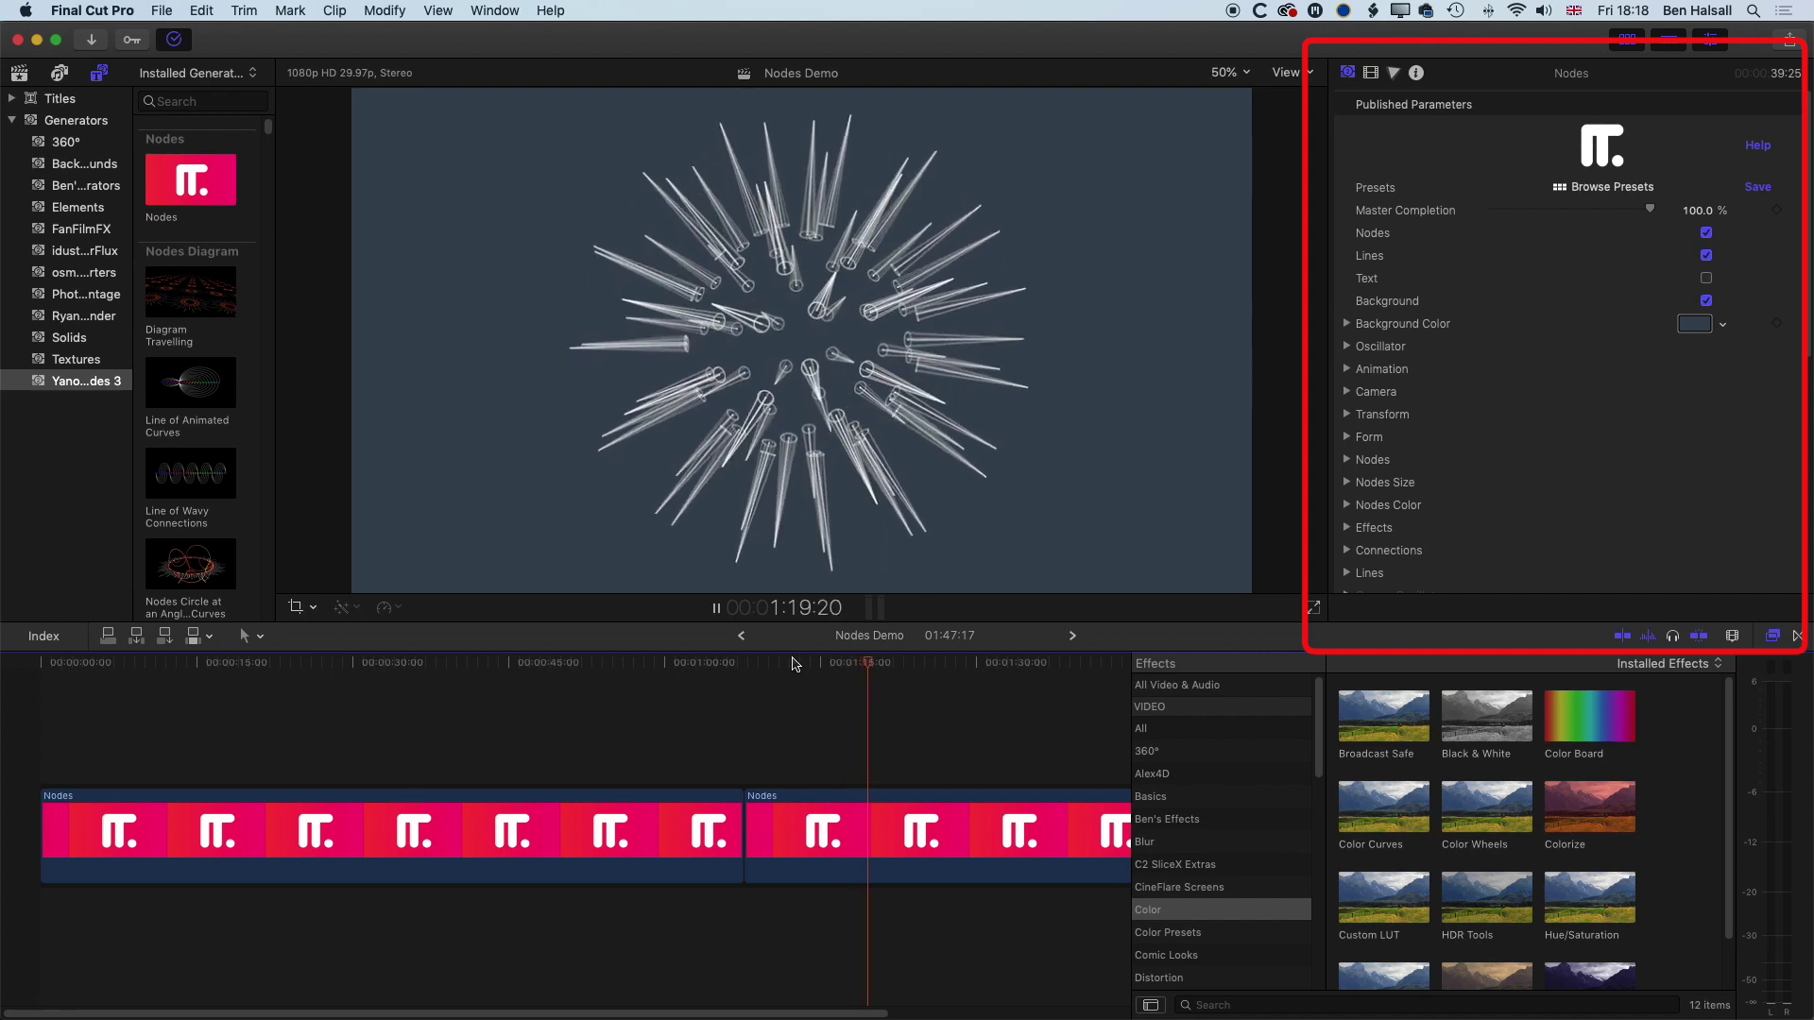
{"action": "key", "text": "space"}
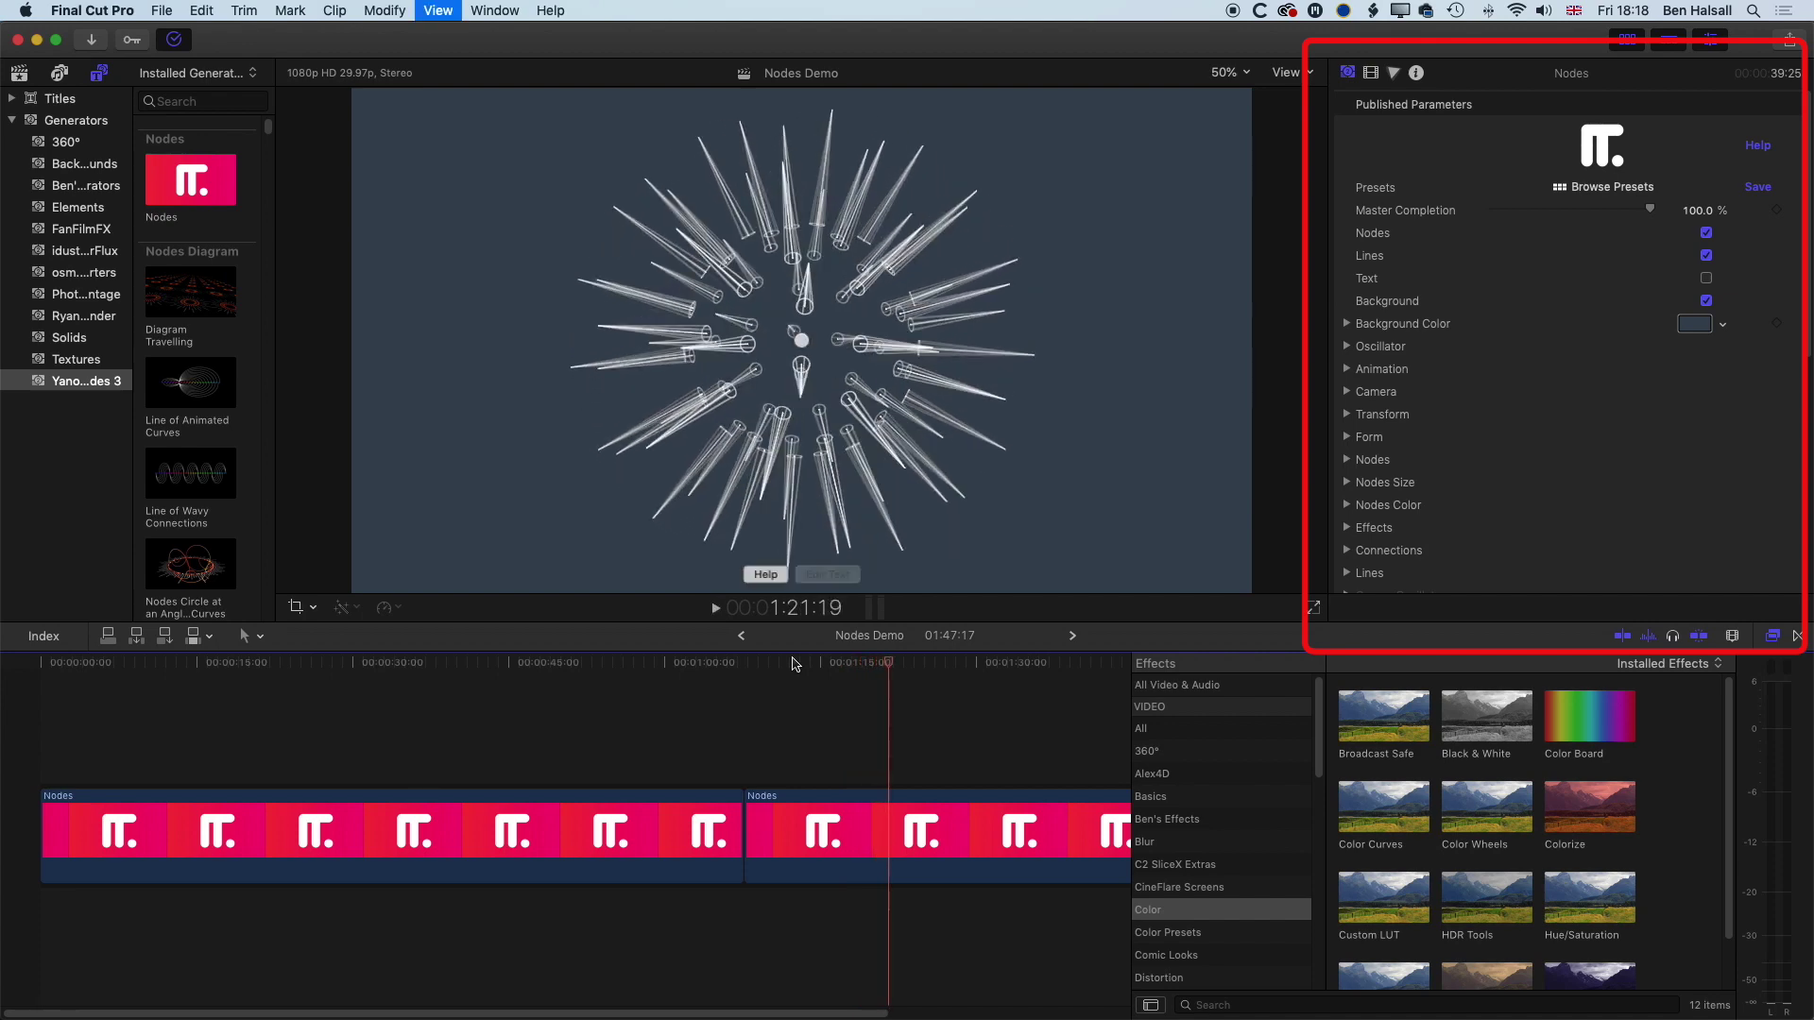
Step: Return to the Nodes Demo 2 project and lengthen the second Nodes clip to 55:17
{"action": "left_click", "coordinate": [1074, 638]}
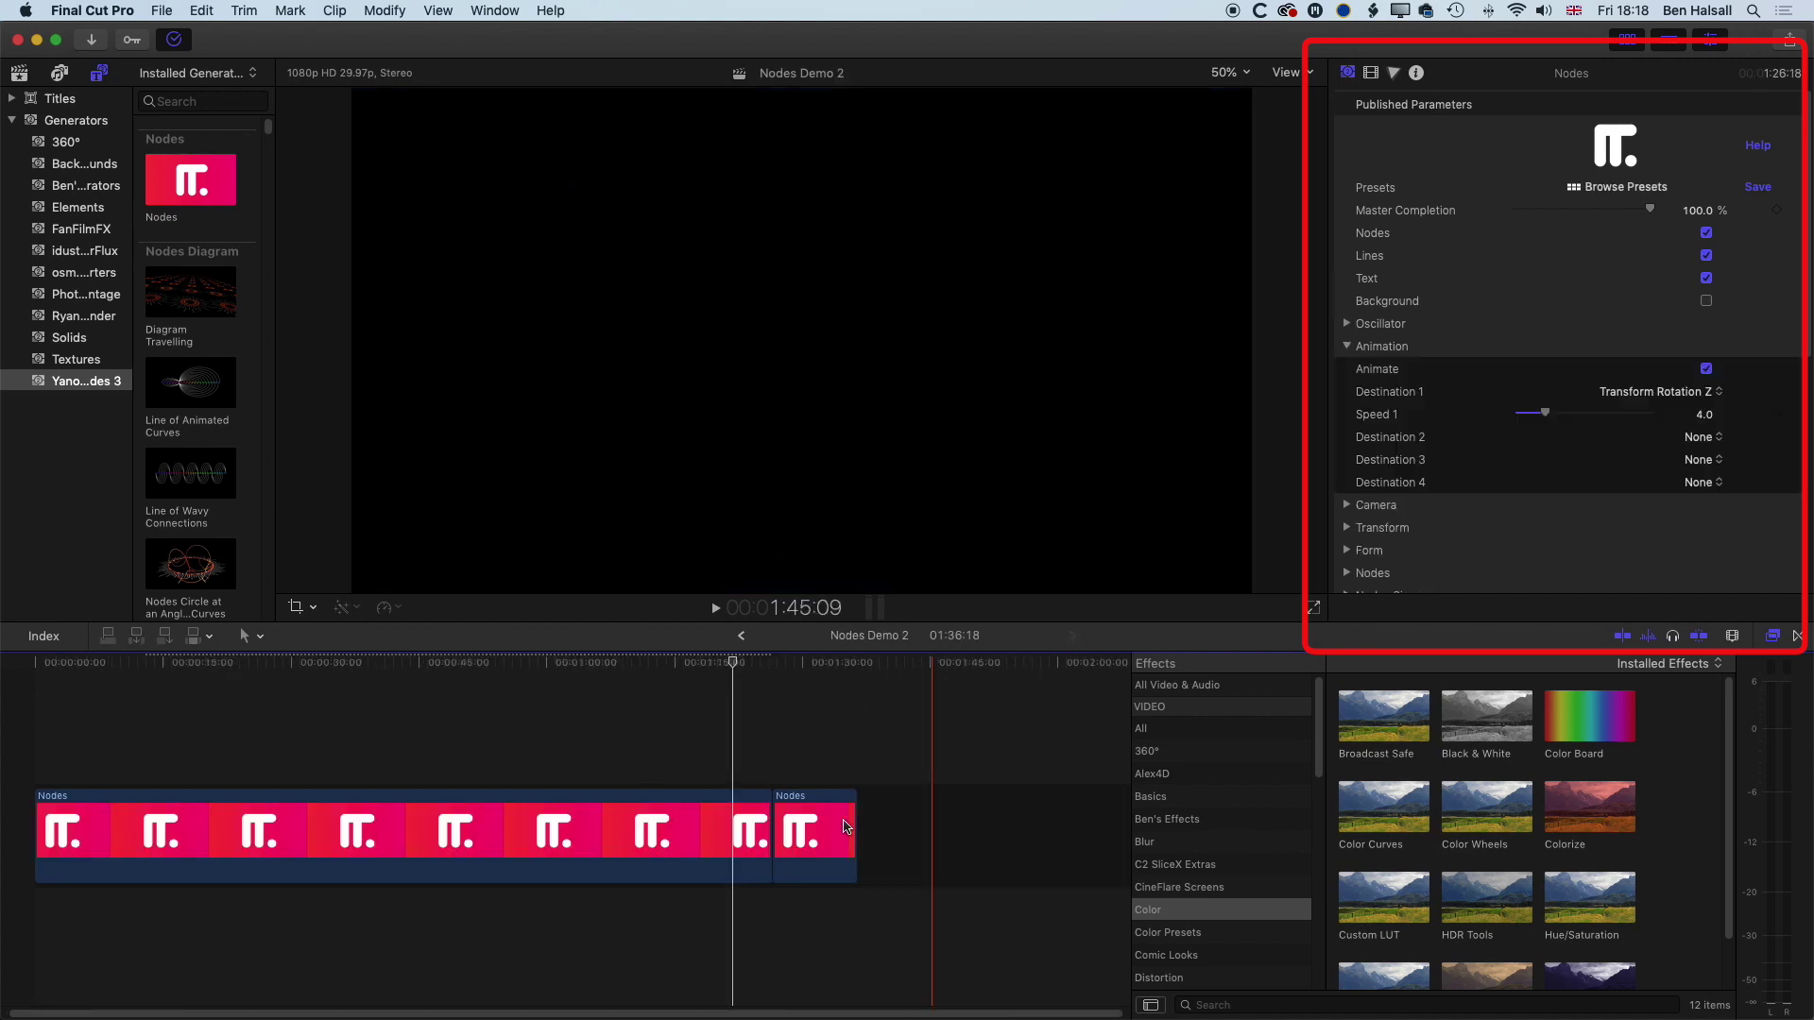
{"action": "left_click_drag", "start_coordinate": [848, 821], "coordinate": [1065, 822]}
{"action": "scroll", "coordinate": [617, 835], "scroll_direction": "right", "scroll_amount": 10}
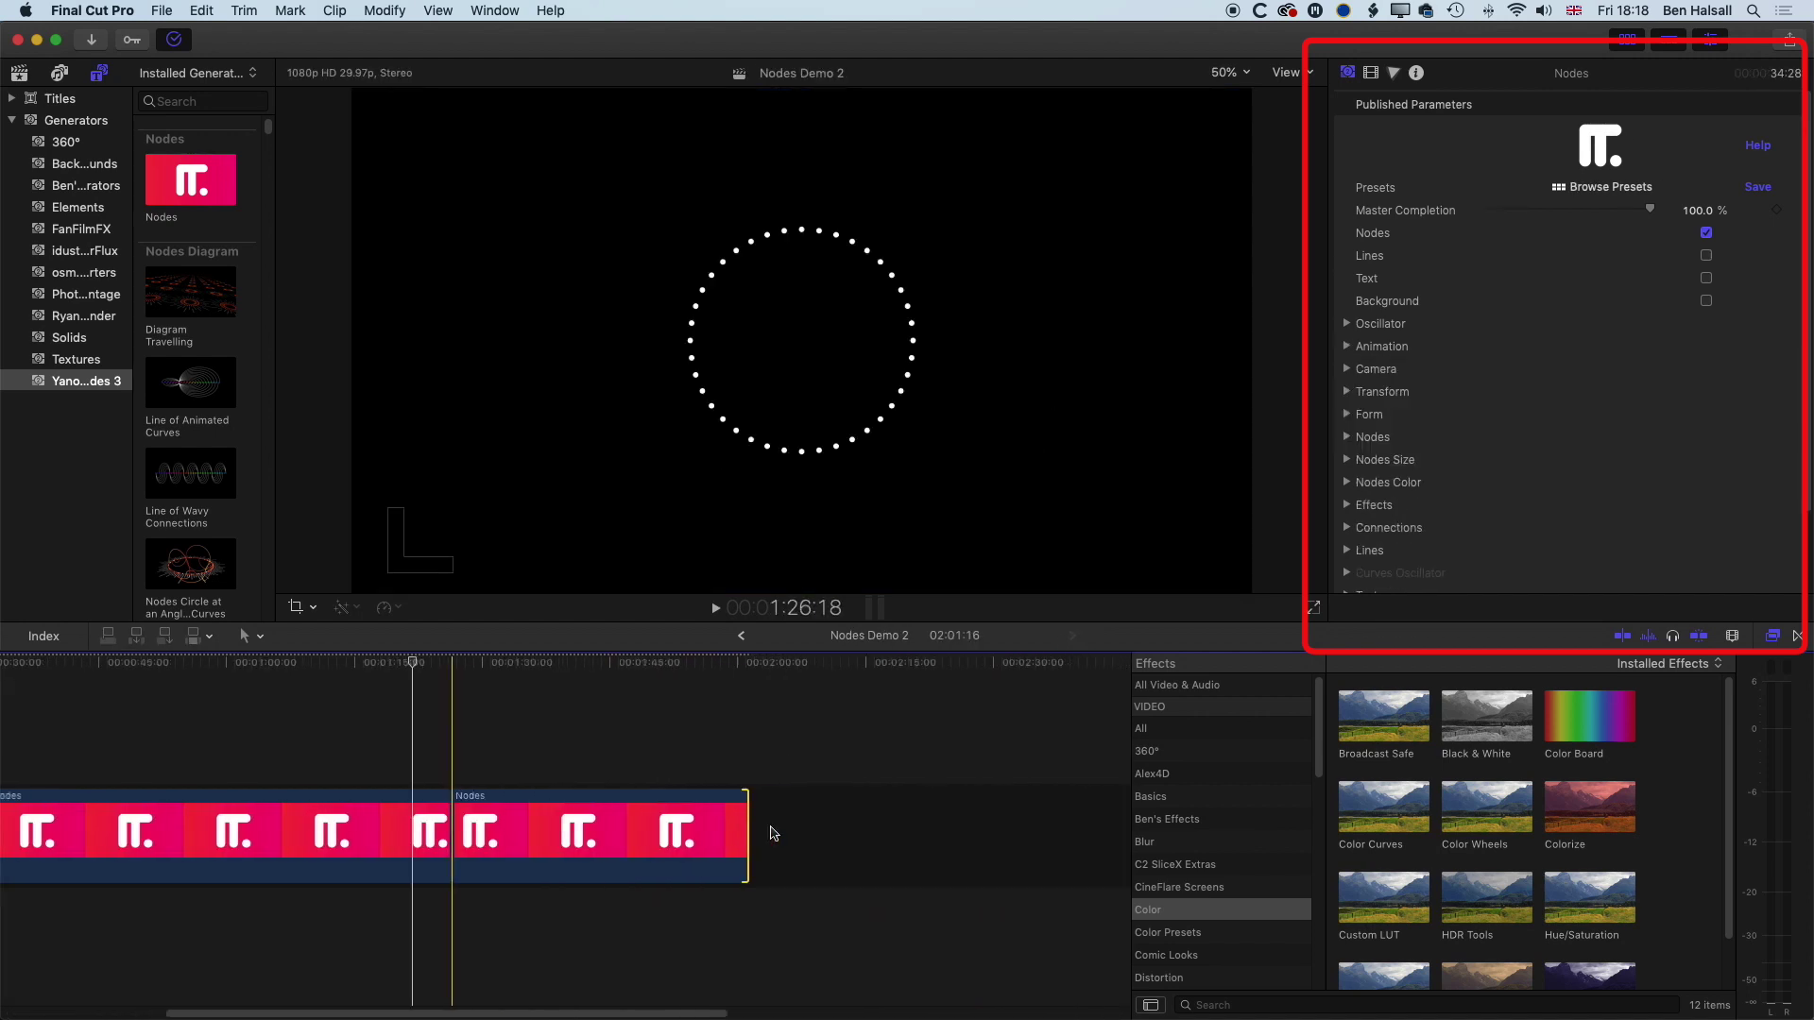
{"action": "left_click_drag", "start_coordinate": [549, 822], "coordinate": [718, 822]}
Step: Move the playhead to 1:41:23 and enable Lines on the second Nodes clip
{"action": "left_click", "coordinate": [344, 664]}
{"action": "left_click_drag", "start_coordinate": [352, 664], "coordinate": [389, 664]}
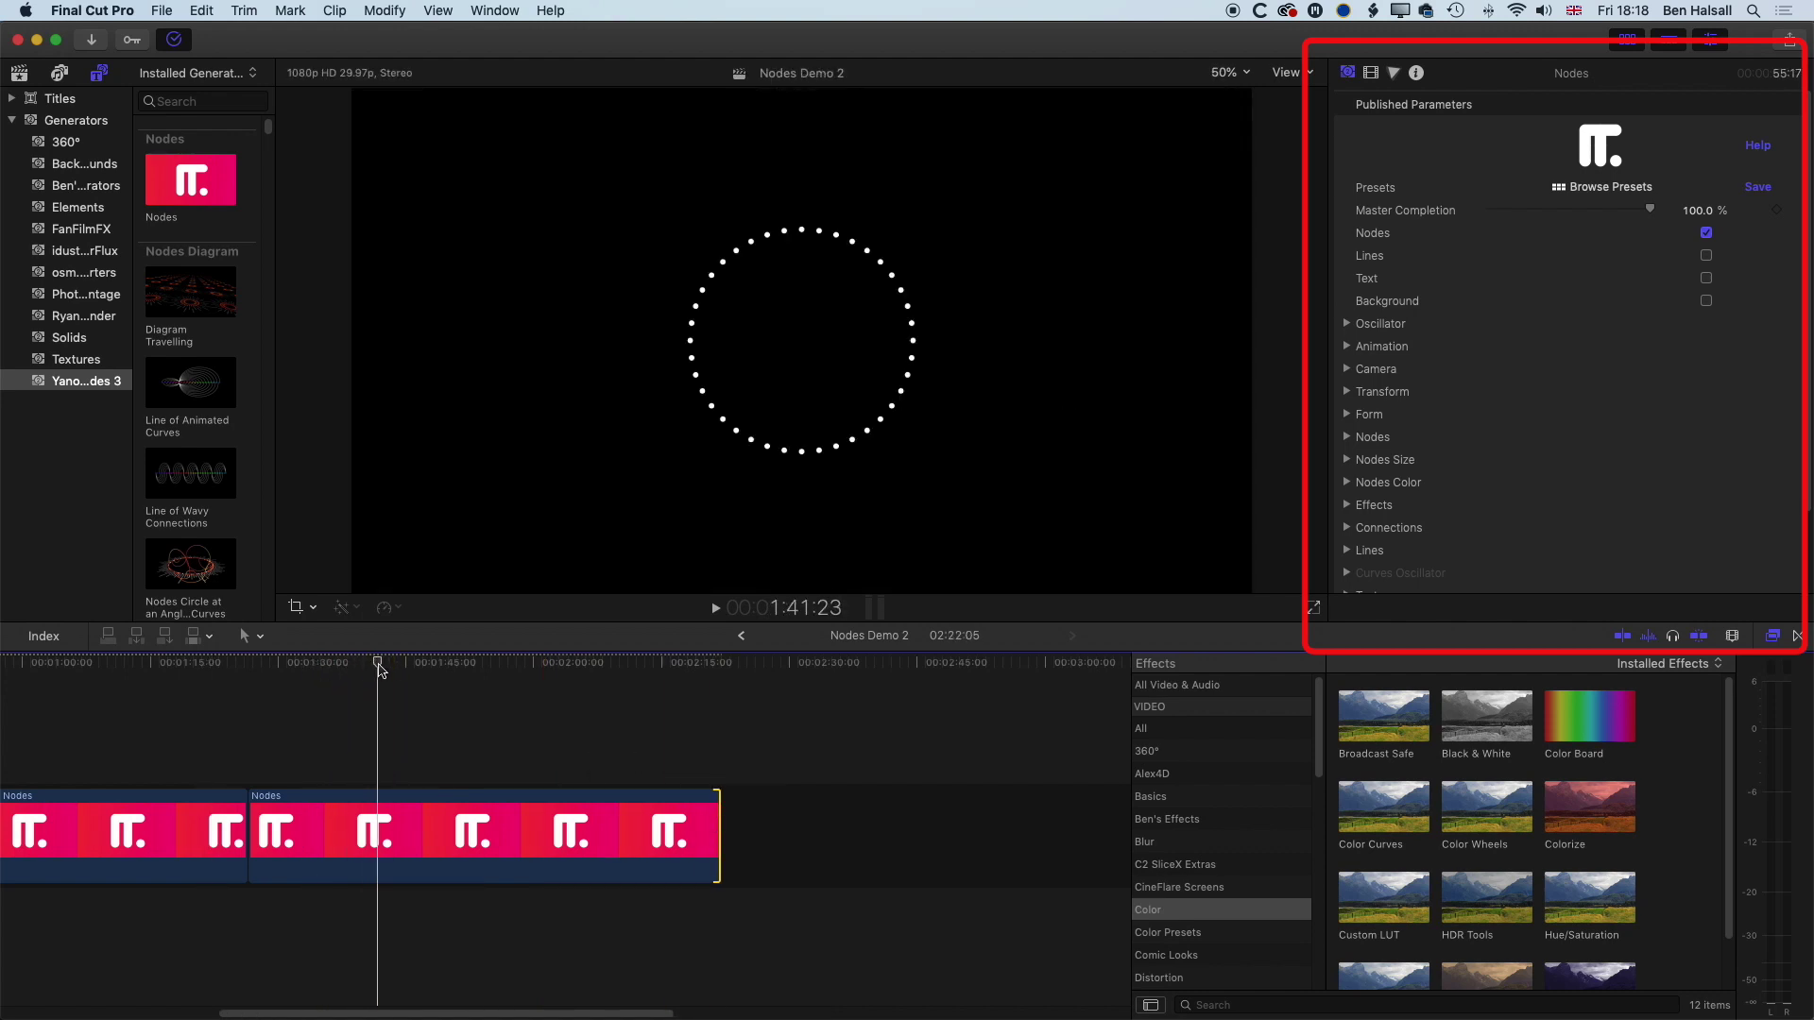
{"action": "left_click", "coordinate": [416, 836]}
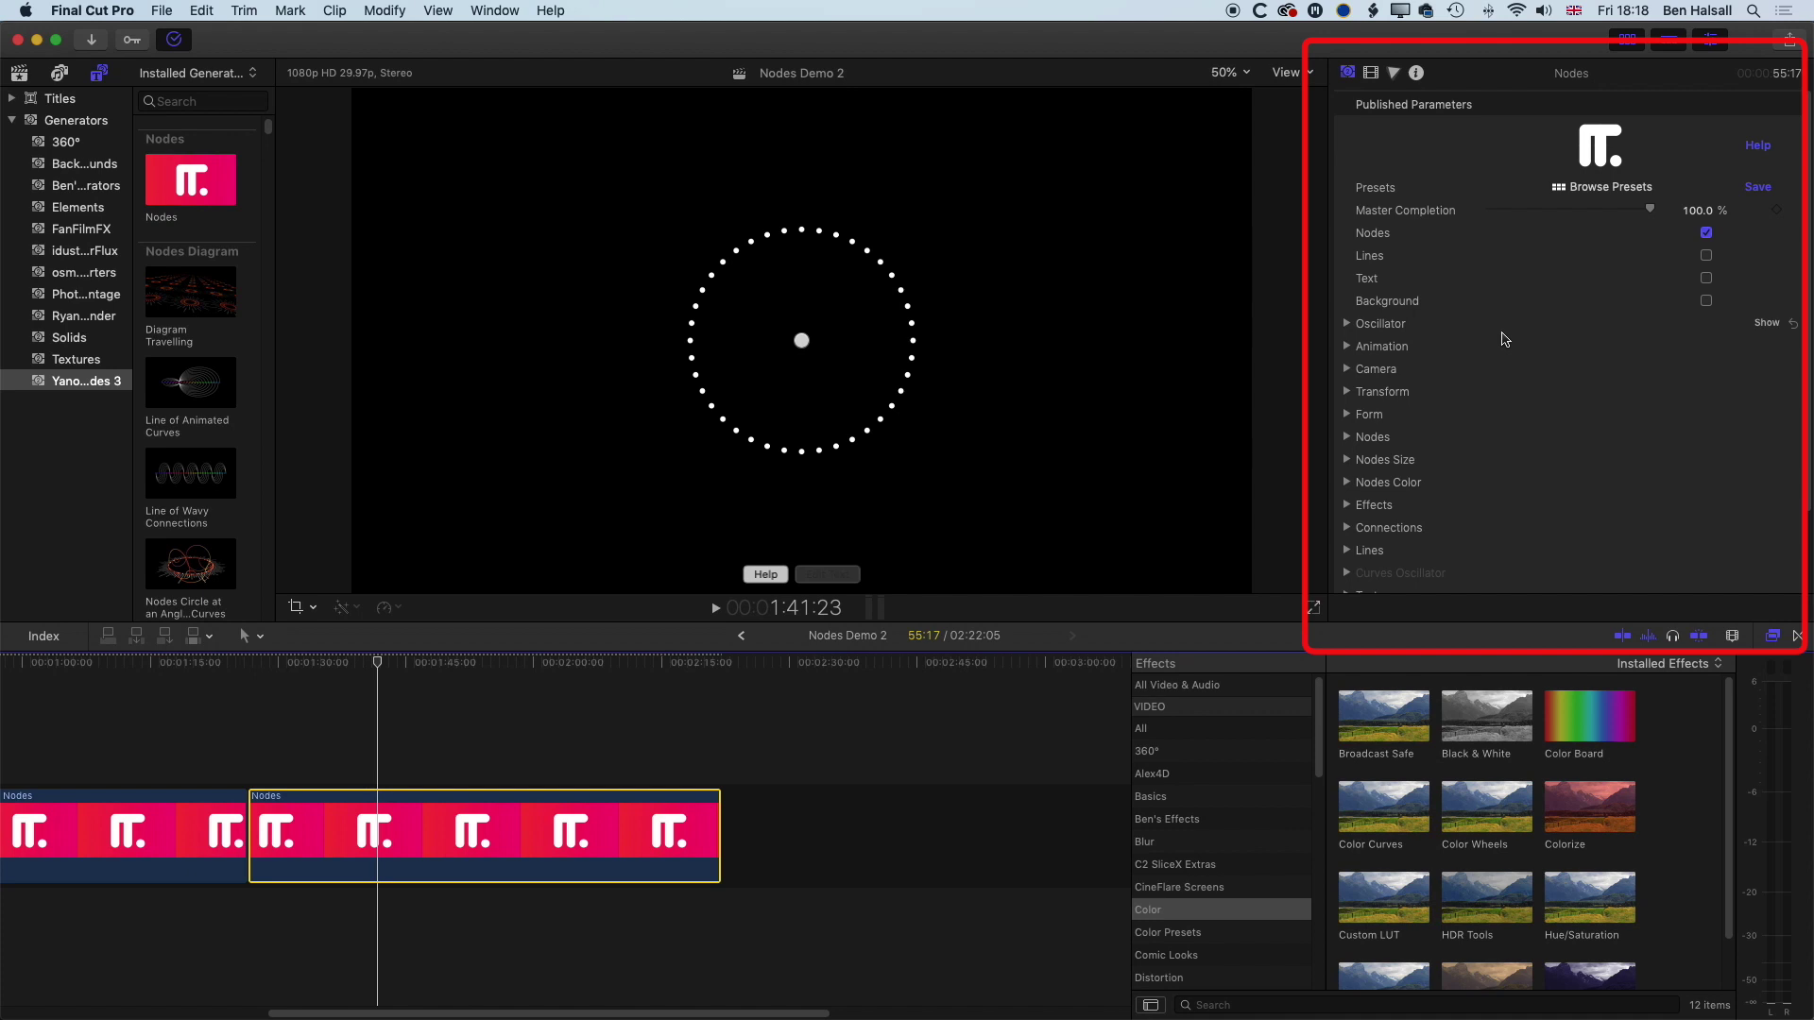
{"action": "left_click", "coordinate": [1706, 256]}
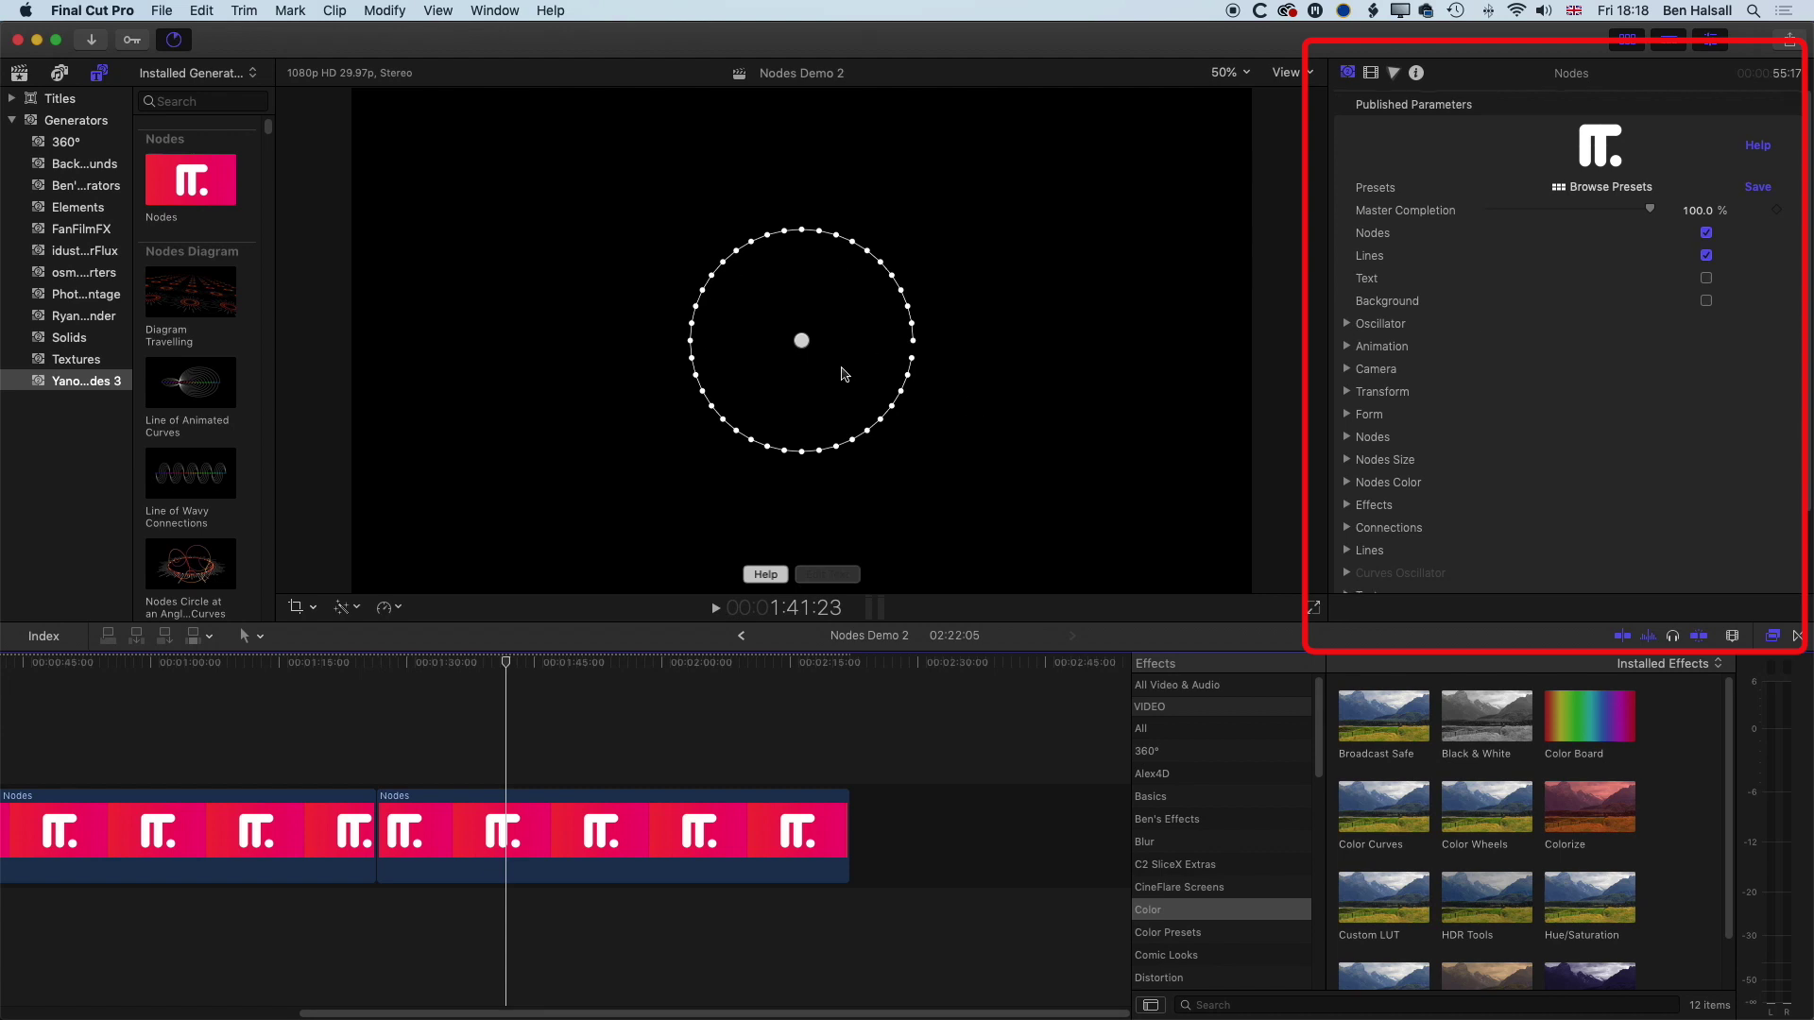
Step: Check the spike design in the Nodes Demo project, then return to Nodes Demo 2 with the playhead at 1:44:09
{"action": "left_click", "coordinate": [740, 636]}
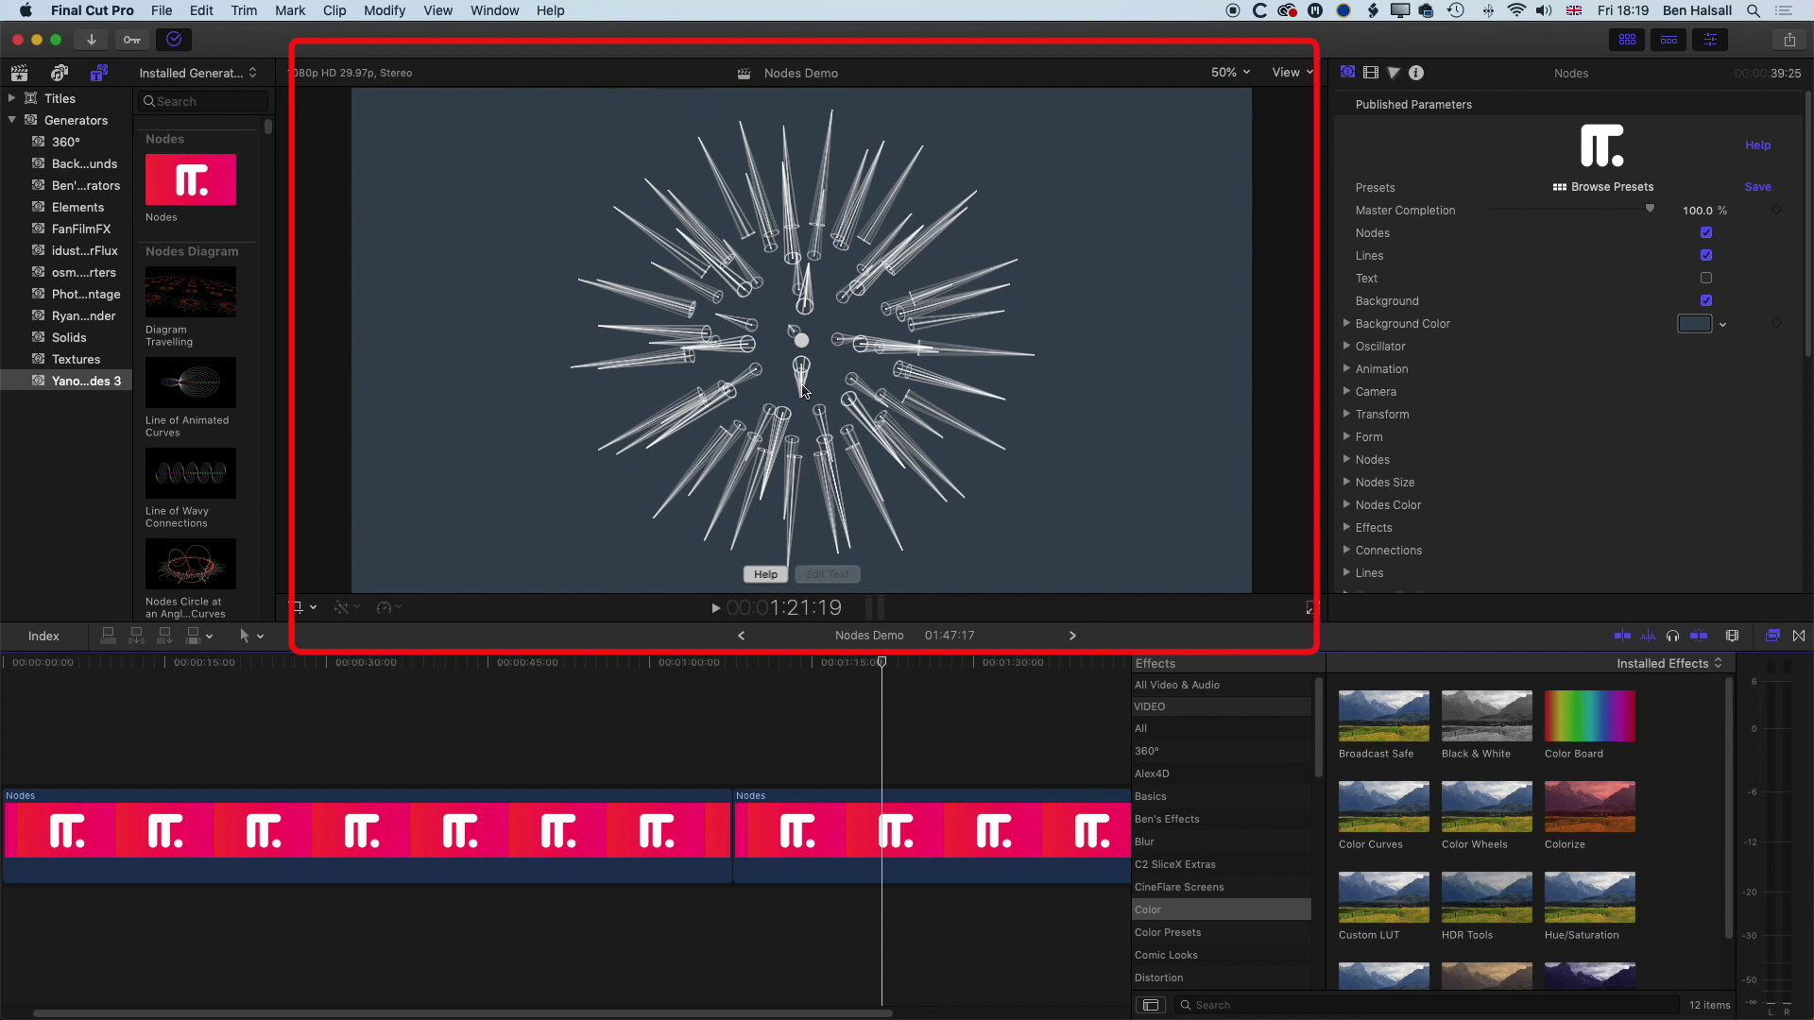
{"action": "left_click", "coordinate": [1072, 635]}
{"action": "left_click", "coordinate": [531, 663]}
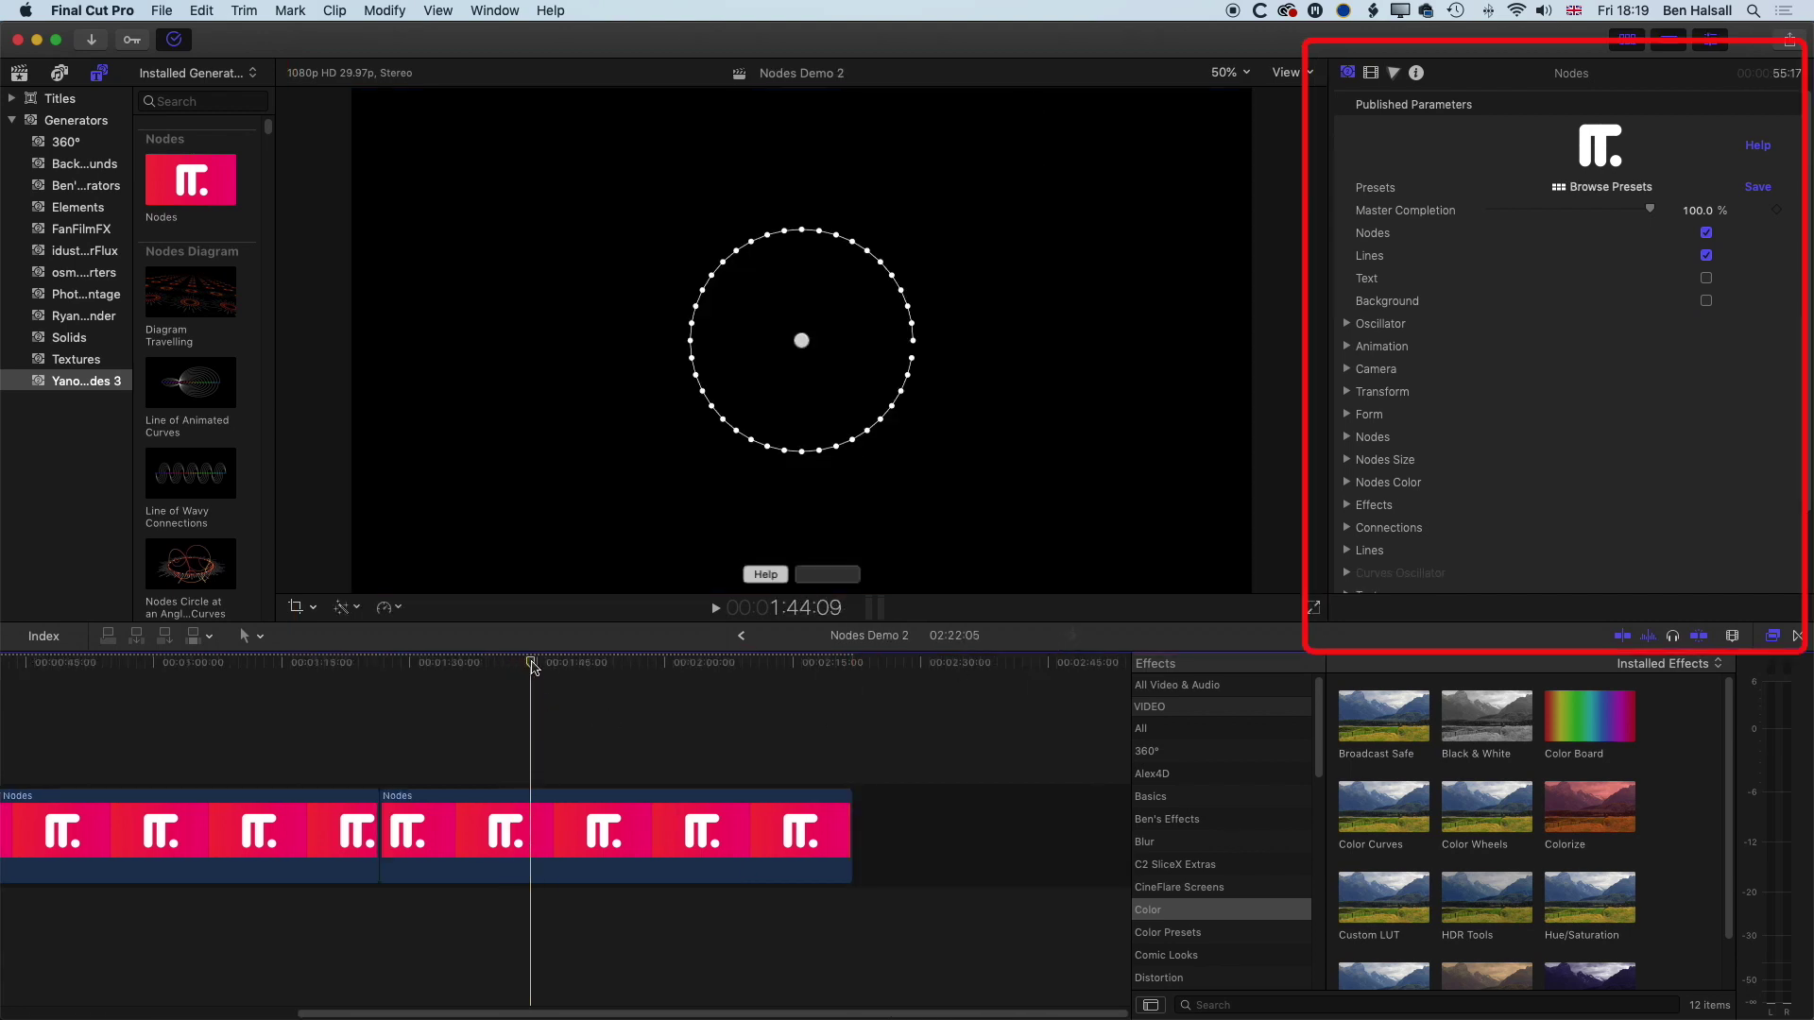
{"action": "scroll", "coordinate": [1354, 449], "scroll_direction": "down", "scroll_amount": 3}
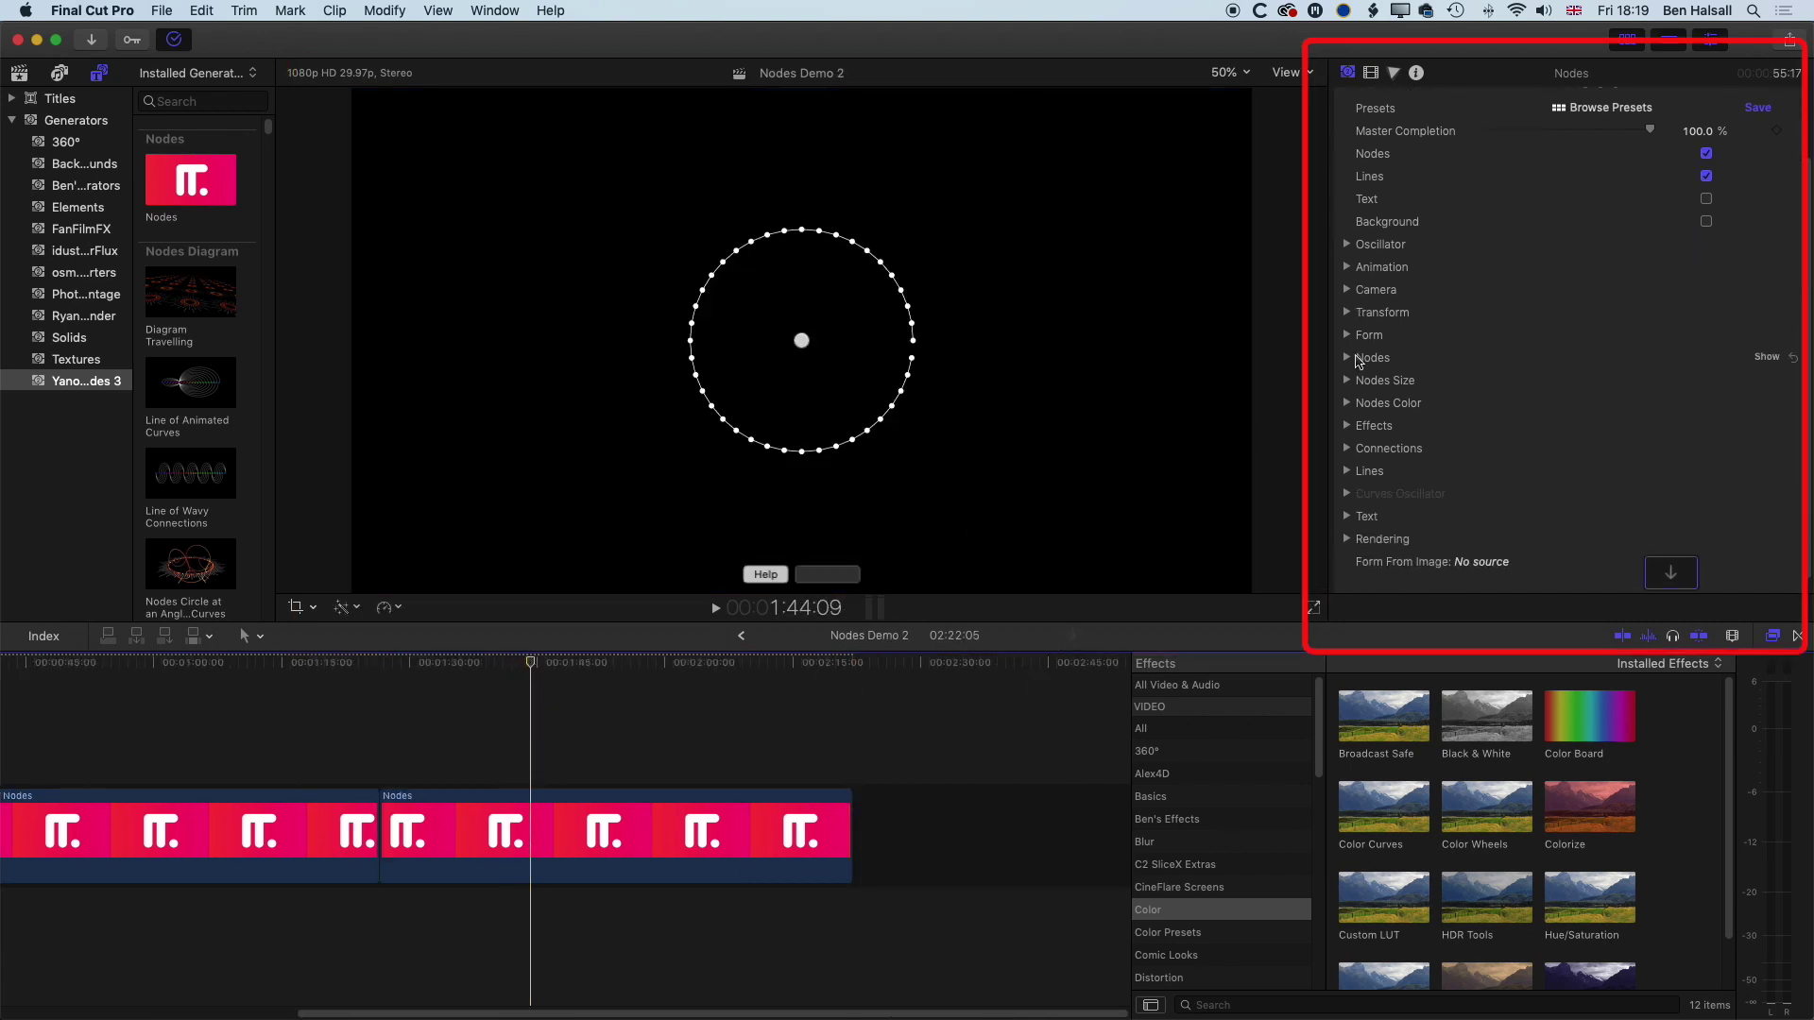
Step: Set the Connection Method of the second Nodes clip to Free Position
{"action": "left_click", "coordinate": [1347, 445]}
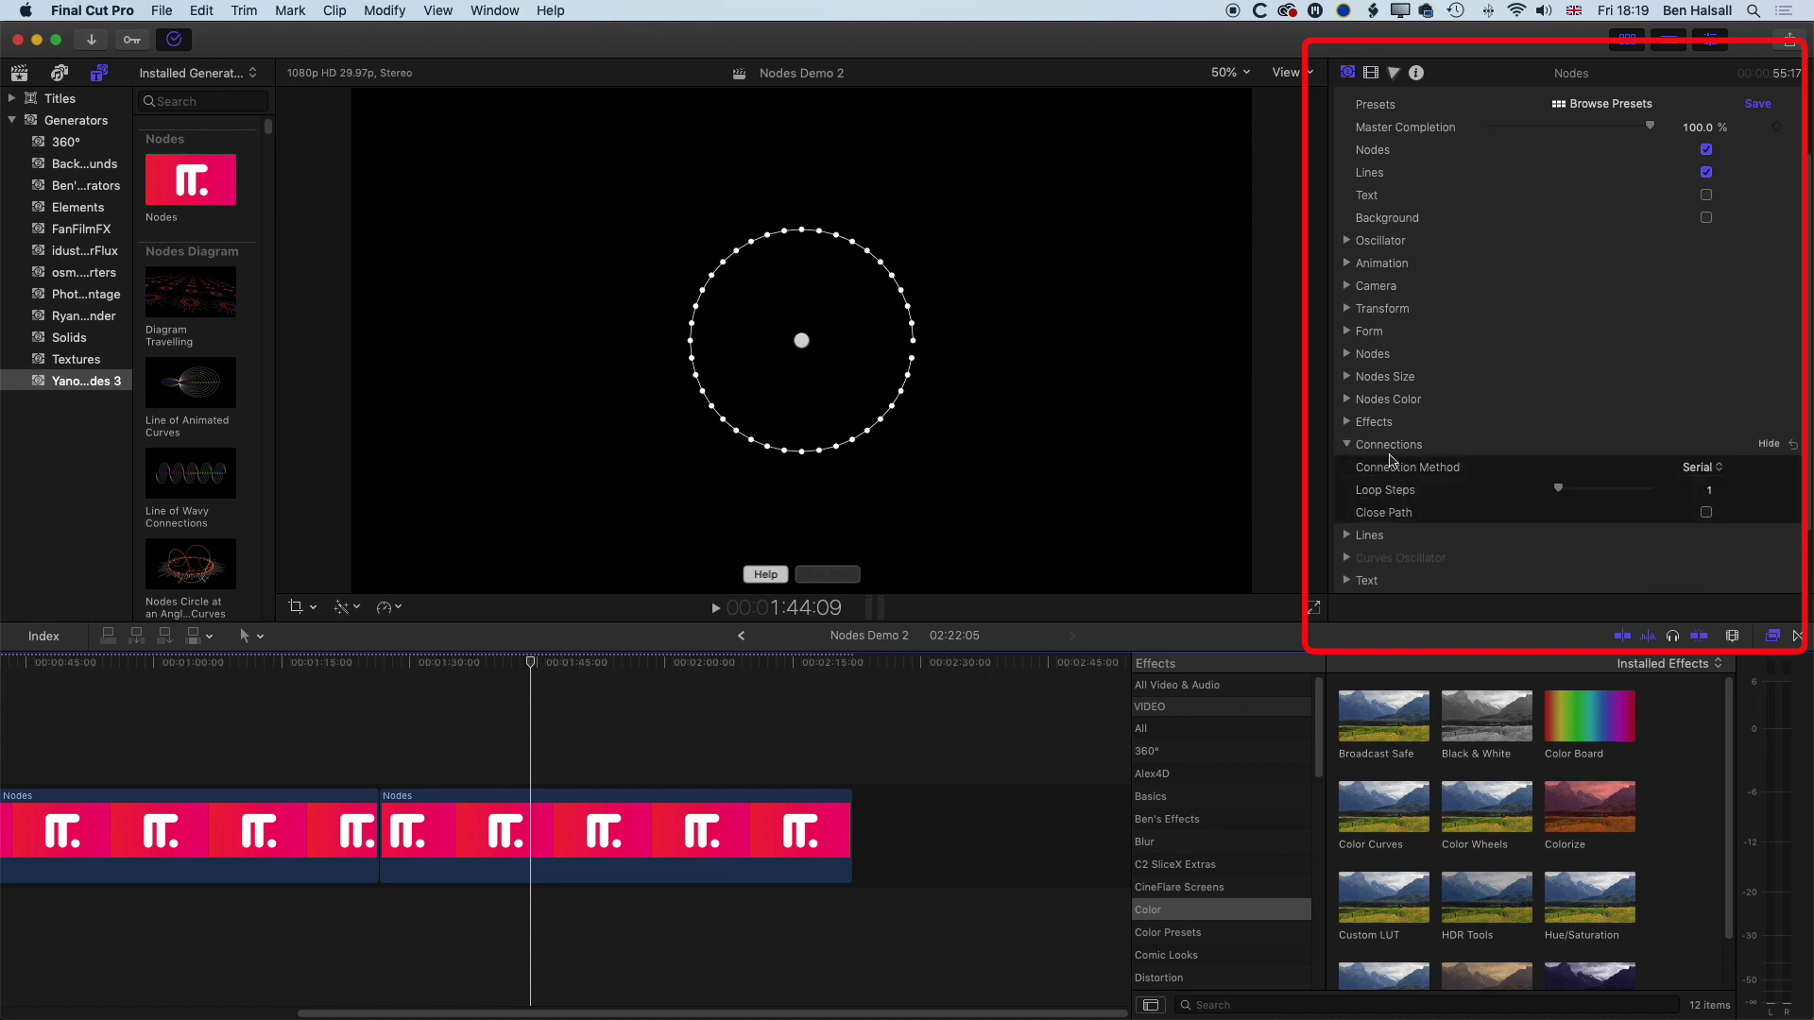
{"action": "left_click", "coordinate": [1701, 468]}
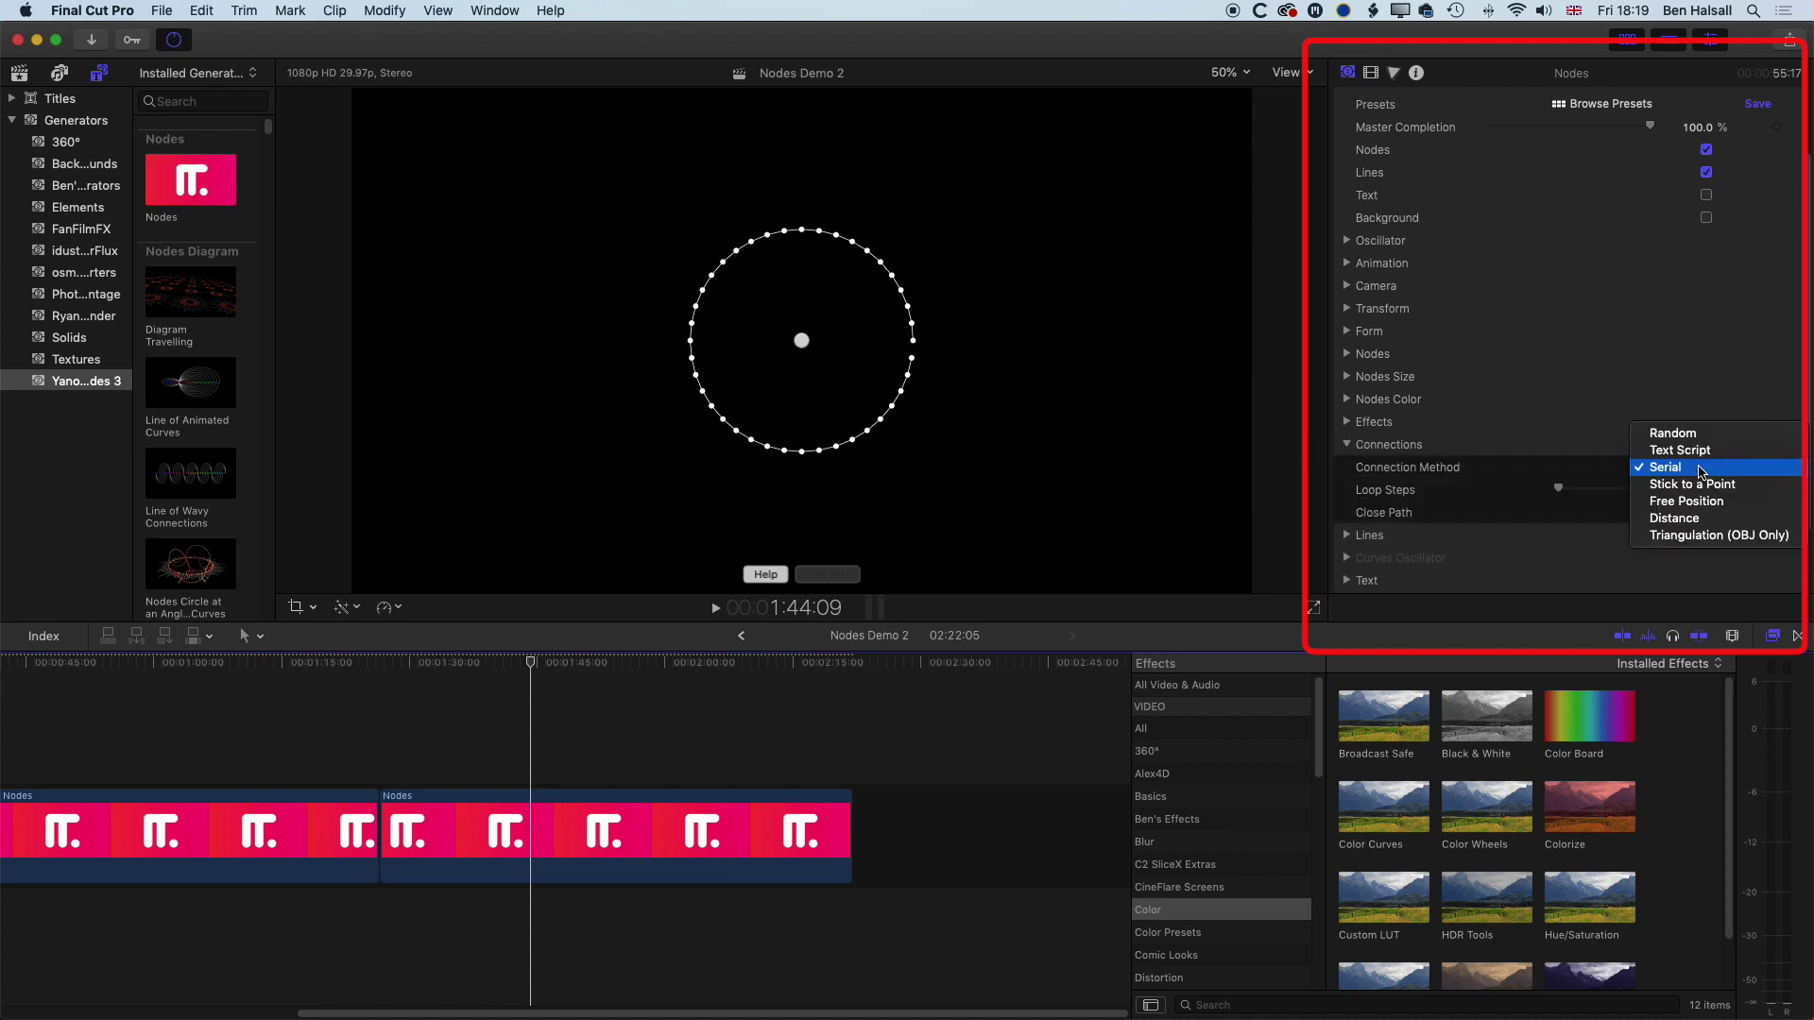
{"action": "left_click", "coordinate": [1660, 501]}
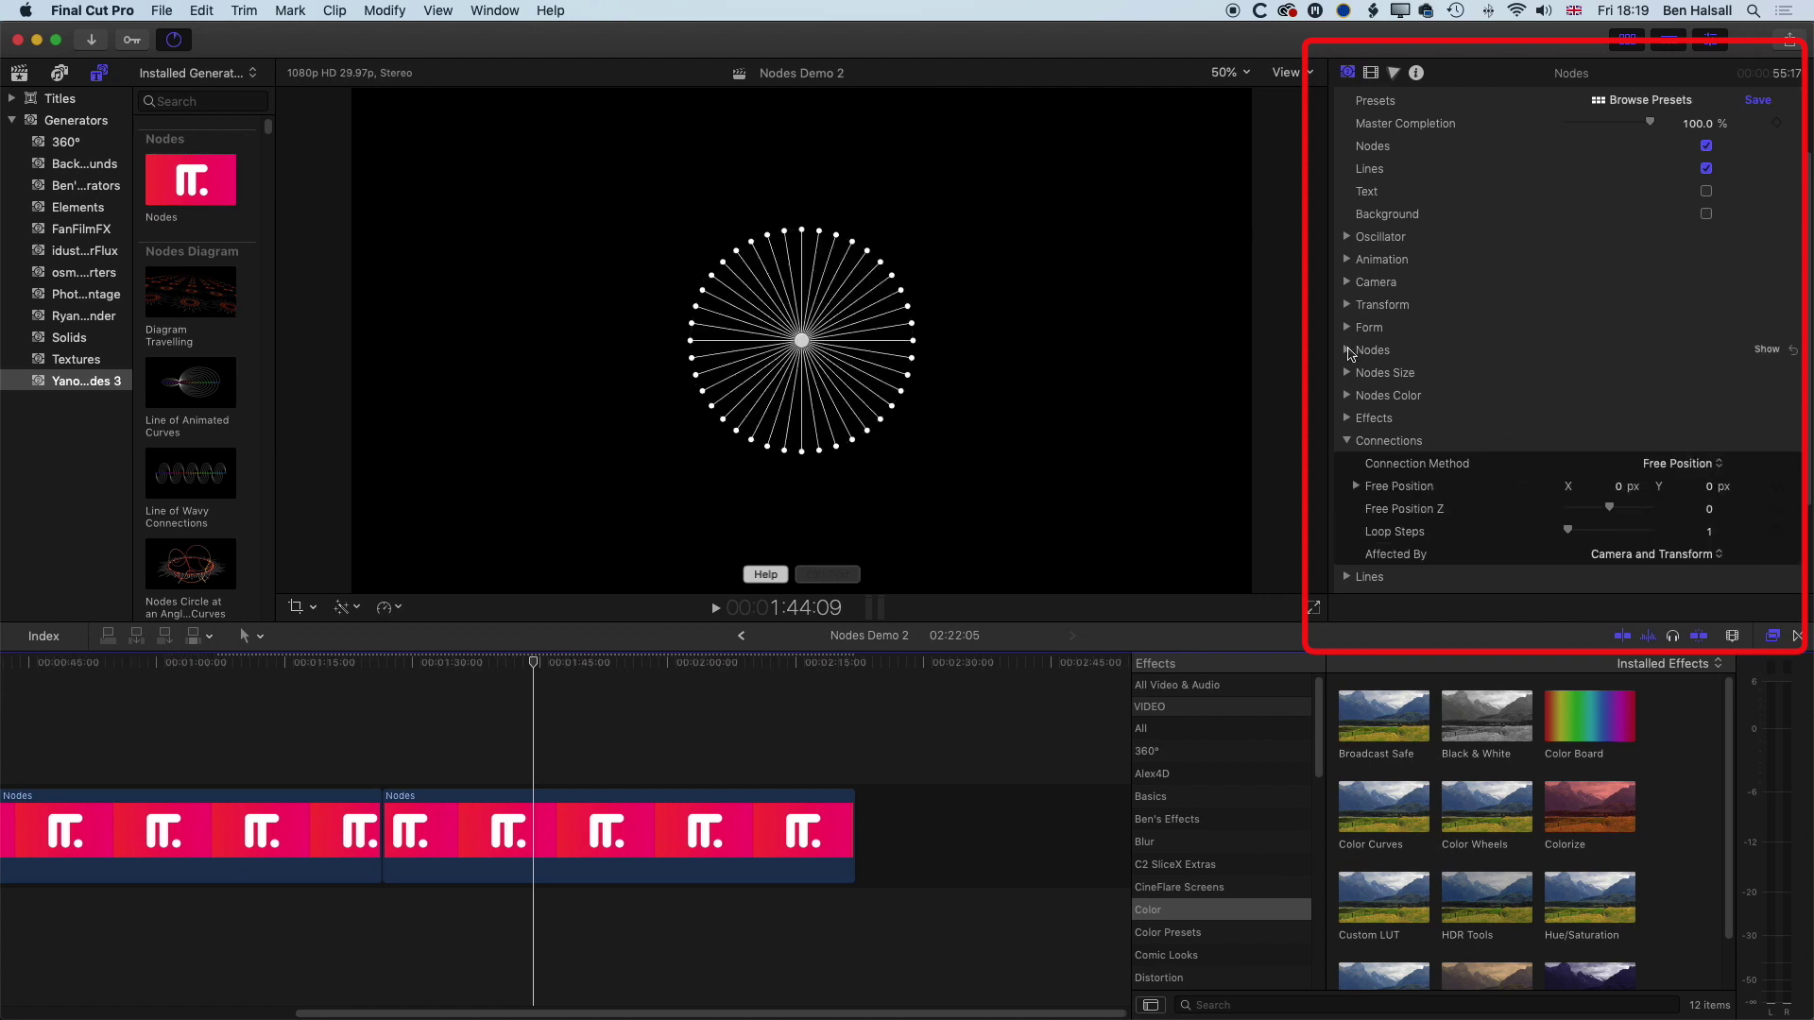
Step: Tilt the circle by setting the Transform Rotation X to -51°
{"action": "left_click", "coordinate": [1346, 304]}
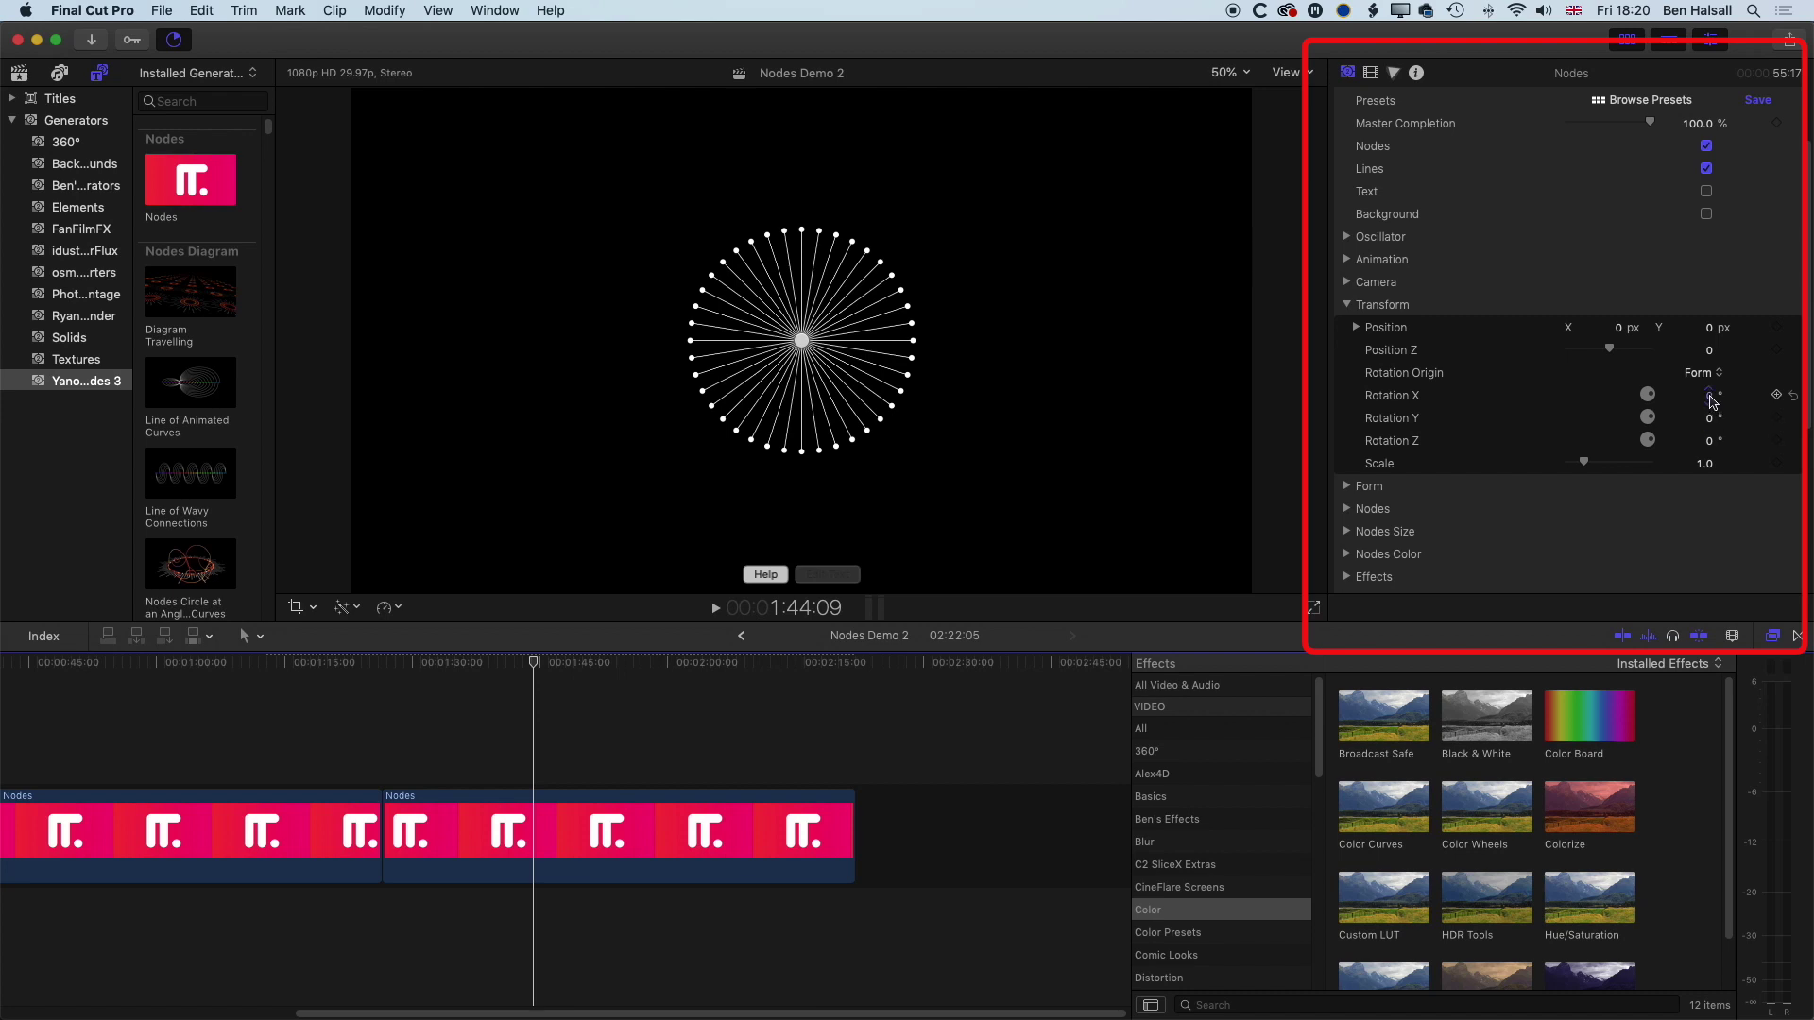
{"action": "mouse_move", "coordinate": [1713, 399]}
{"action": "left_mouse_down"}
{"action": "mouse_move", "coordinate": [1662, 398]}
{"action": "mouse_move", "coordinate": [1721, 397]}
{"action": "left_mouse_up"}
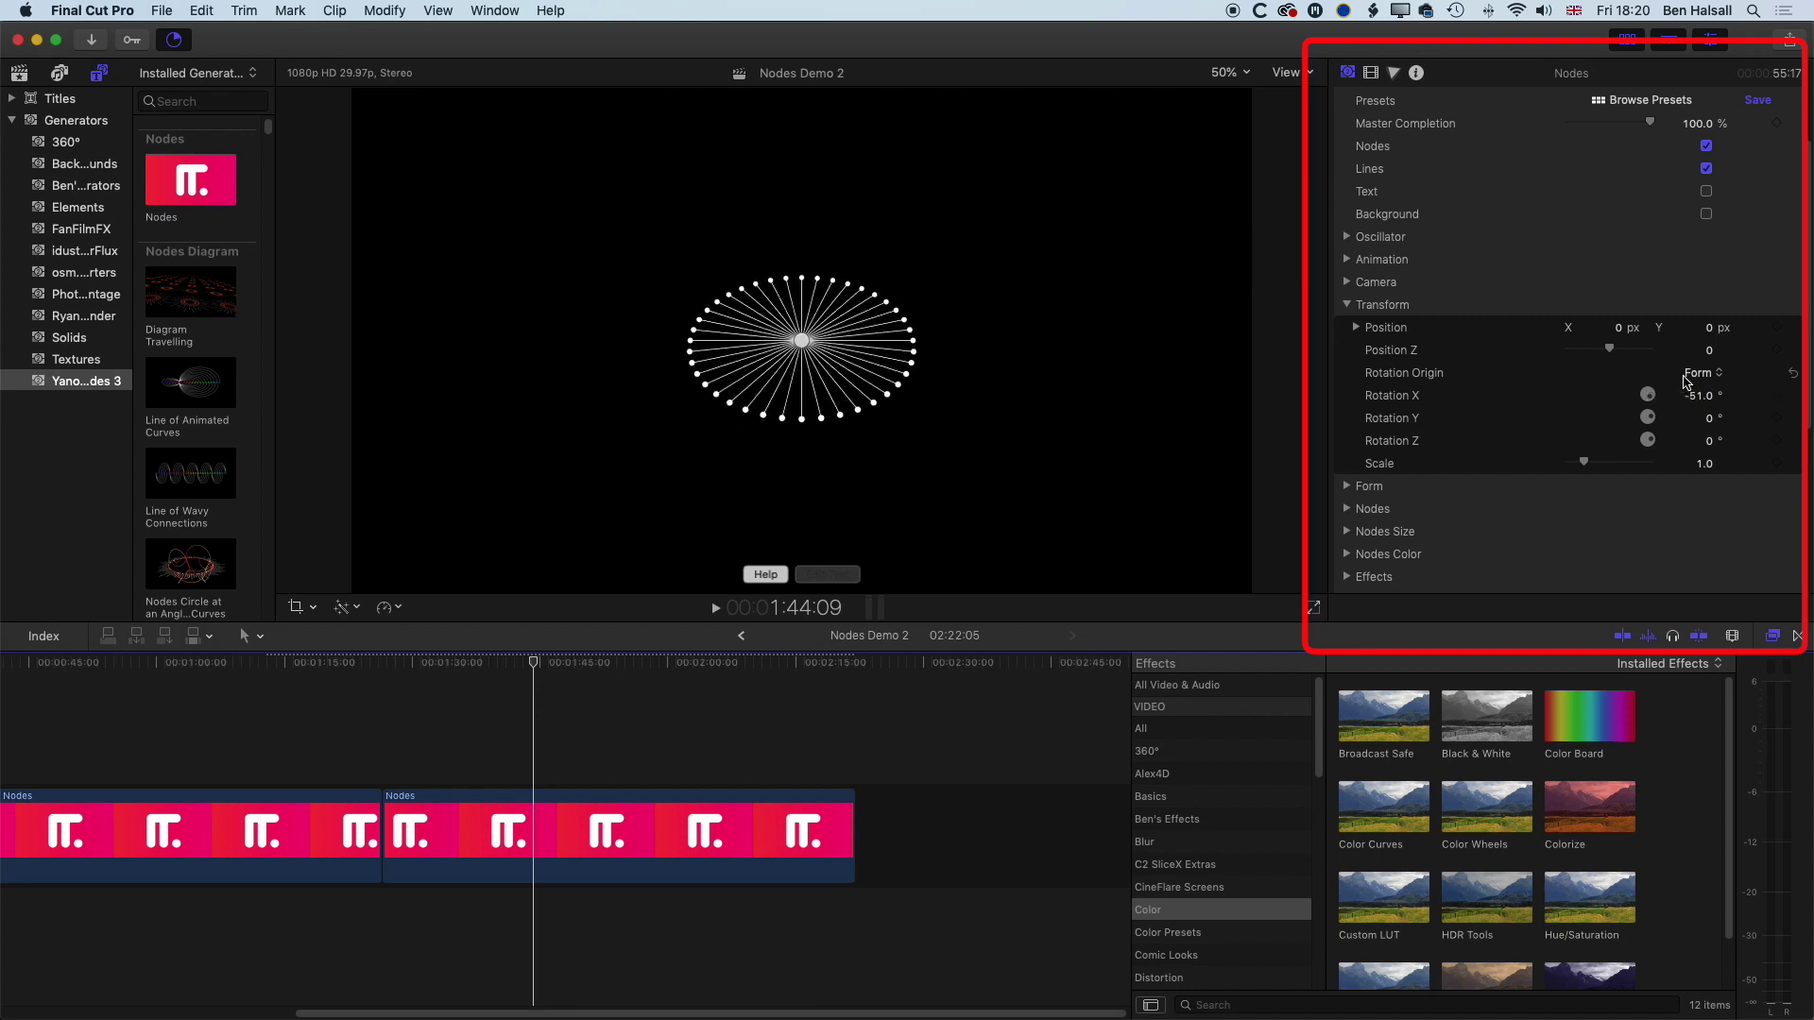
{"action": "left_click", "coordinate": [1347, 305]}
Step: Set the connections' Loop Steps to 9 and Free Position Z to 196
{"action": "left_click", "coordinate": [1474, 440]}
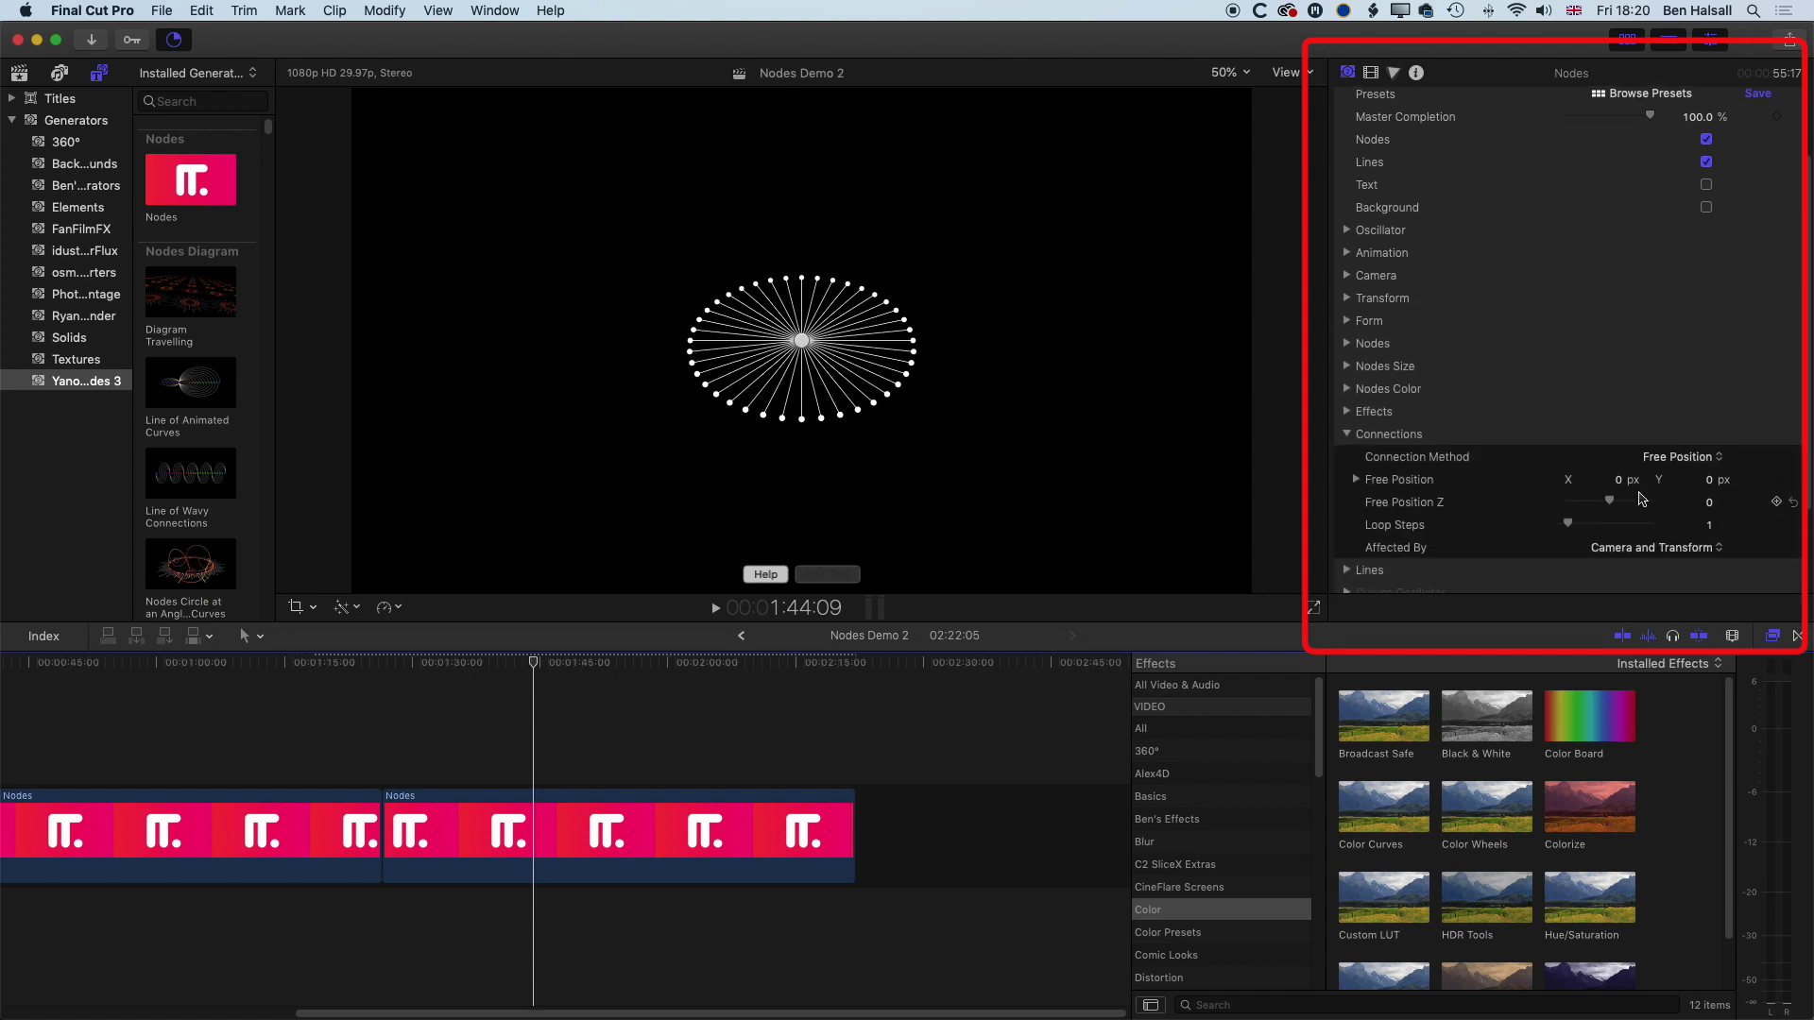
{"action": "left_click_drag", "start_coordinate": [1611, 503], "coordinate": [1641, 531]}
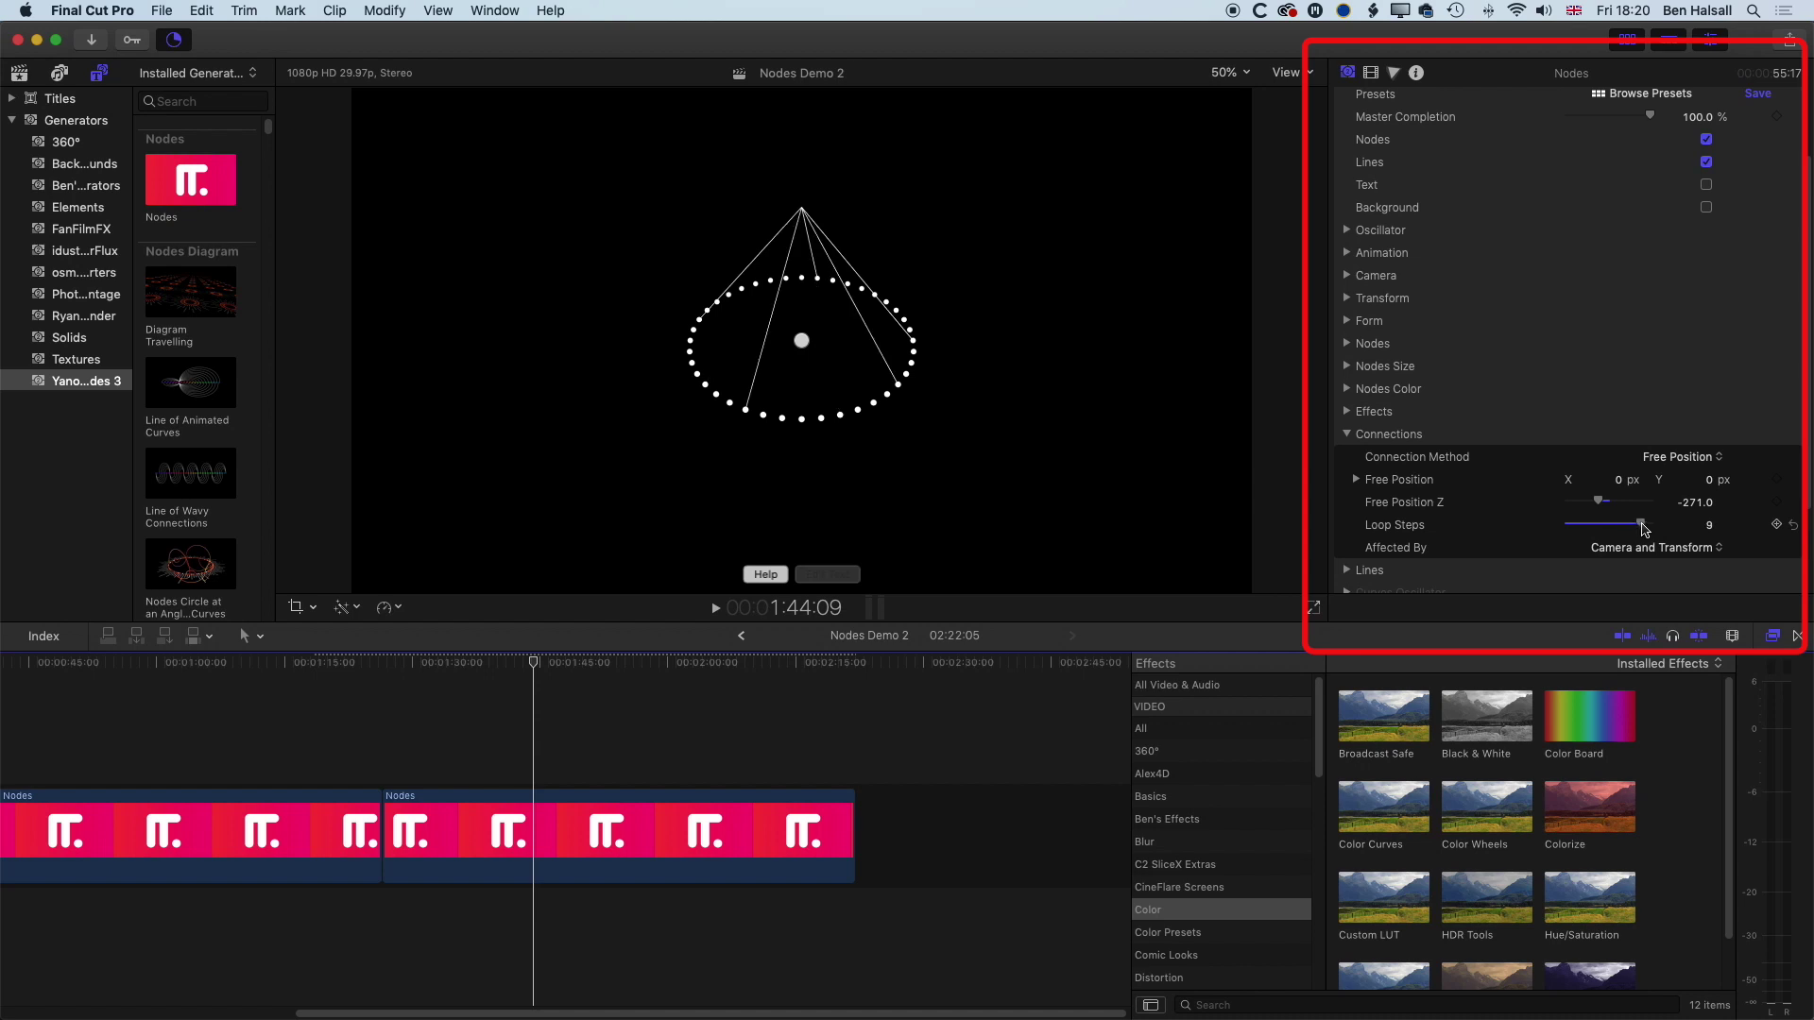
{"action": "left_click", "coordinate": [1700, 504]}
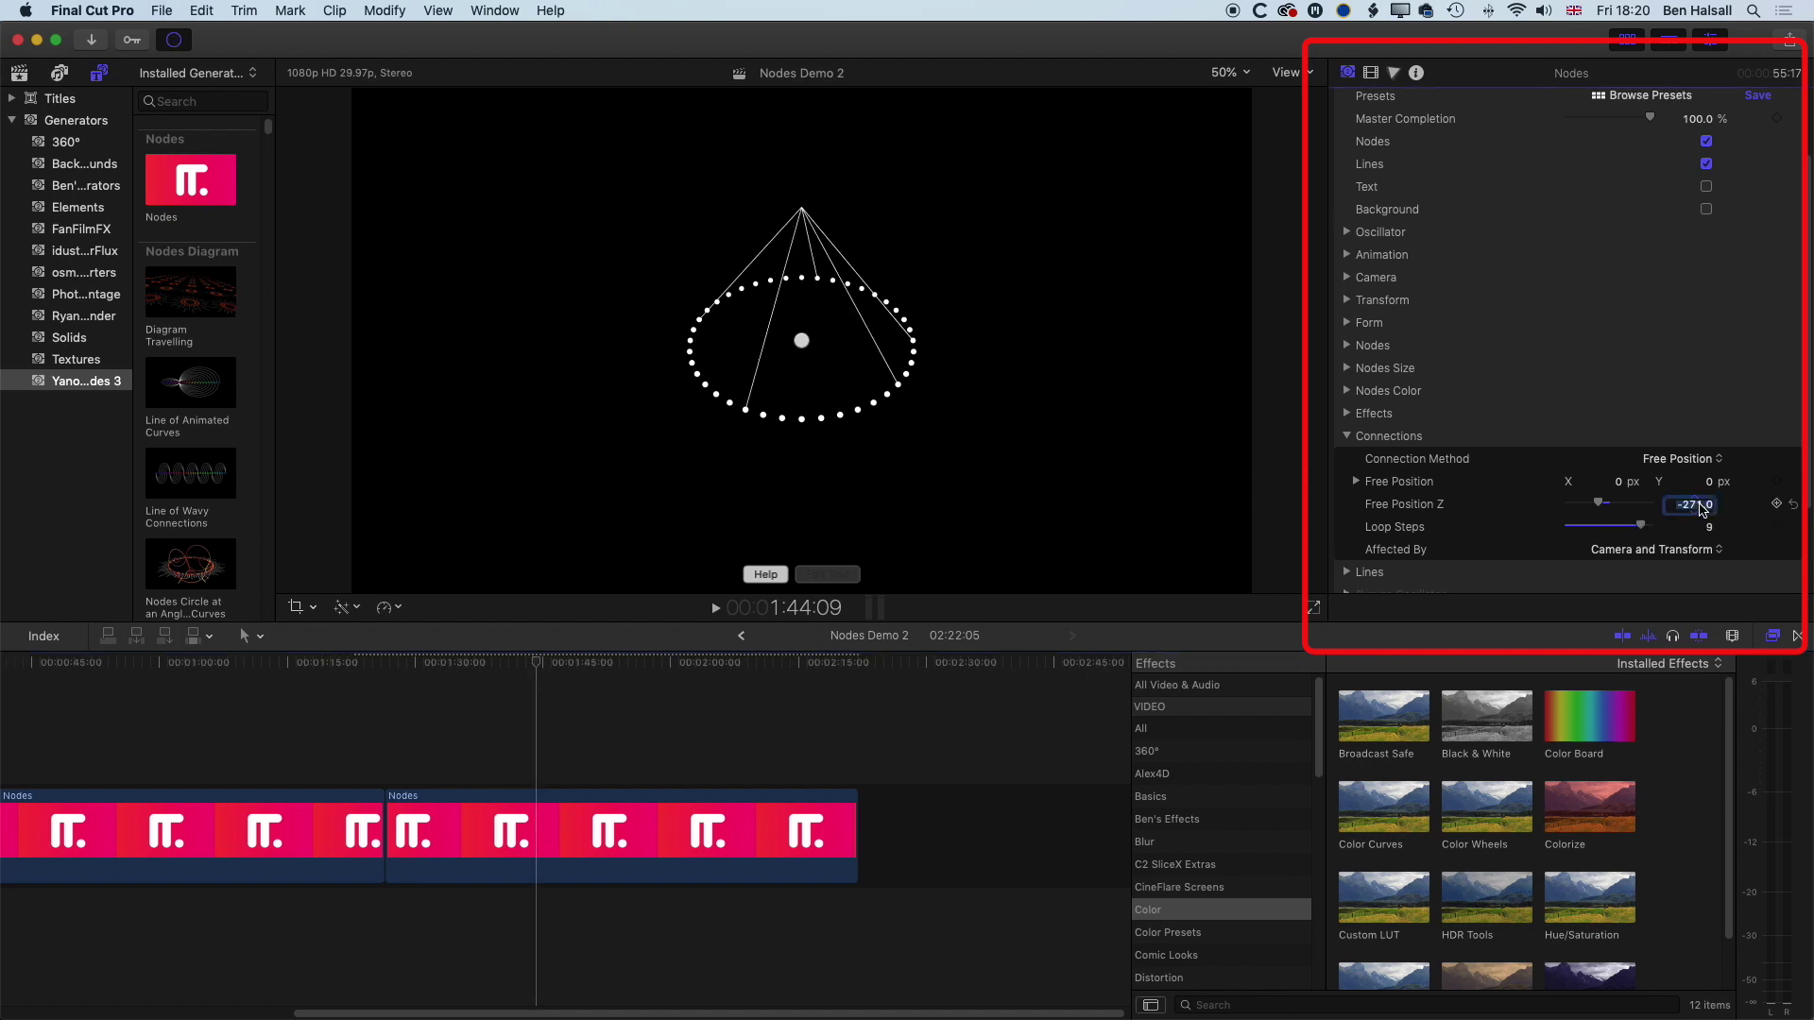
{"action": "type", "text": "196"}
{"action": "key", "text": "Return"}
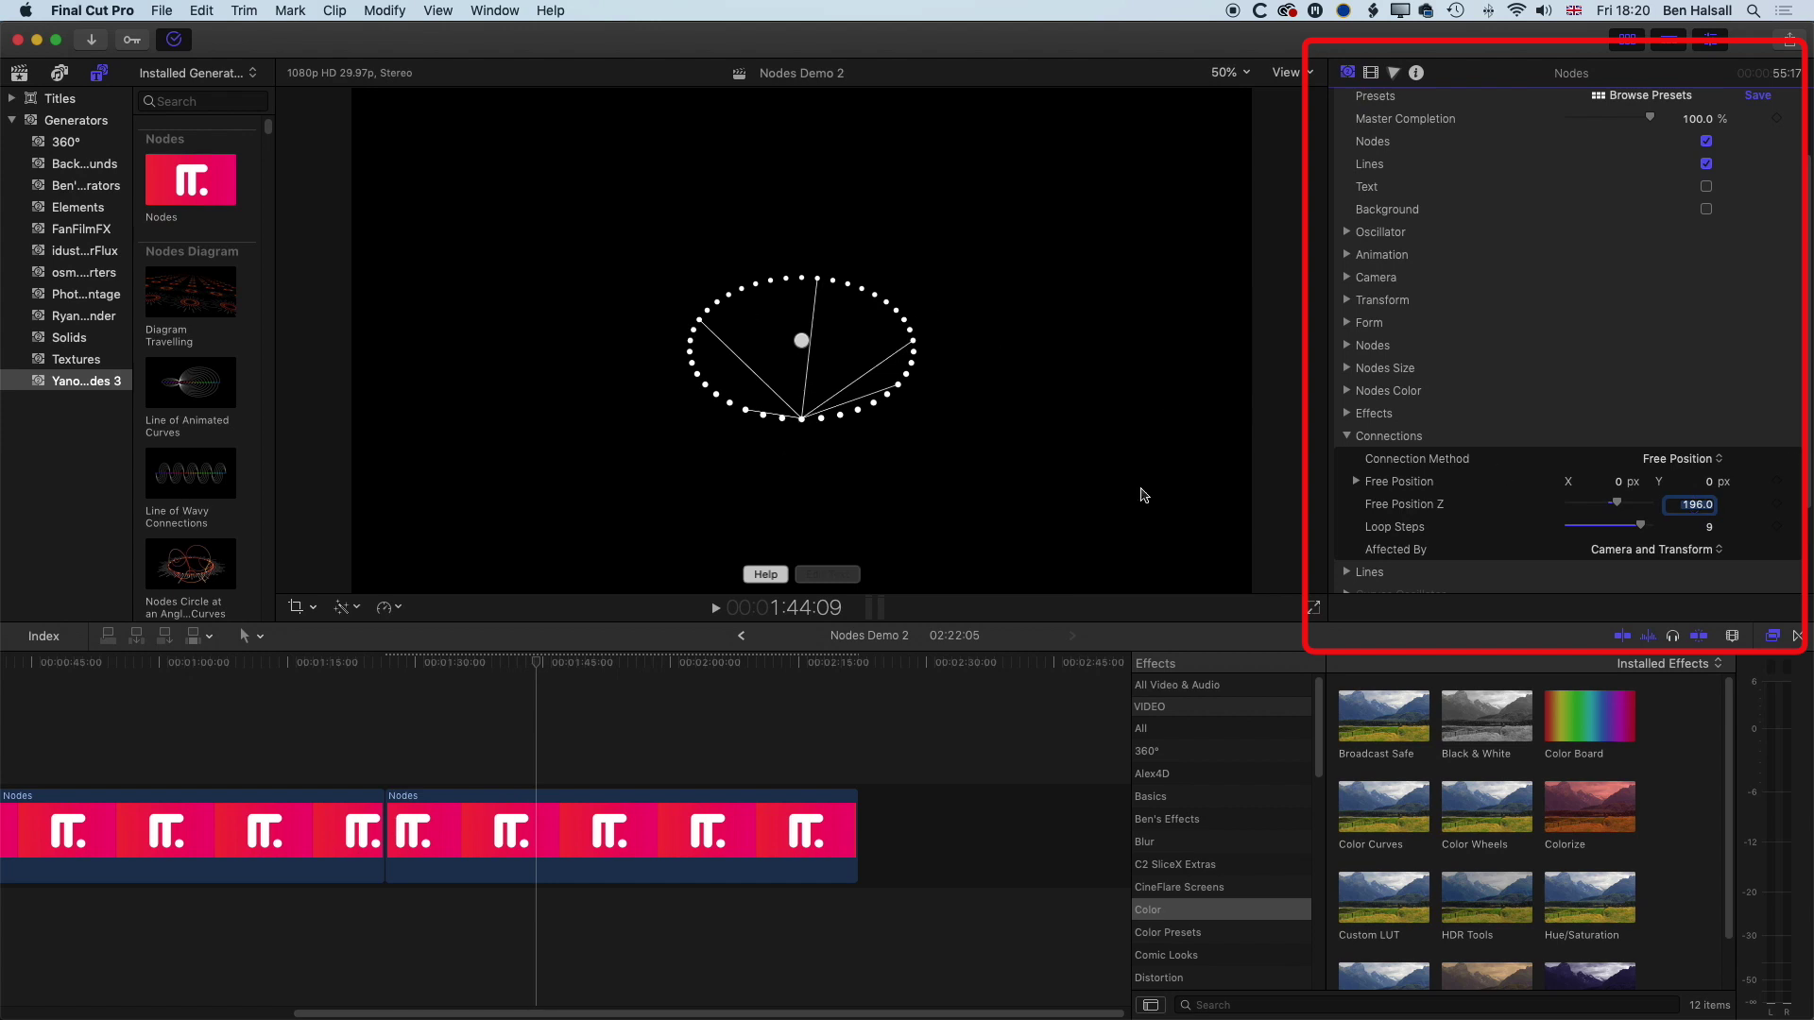
Step: Change the Nodes Type to Fixed Size Point
{"action": "left_click", "coordinate": [1347, 436]}
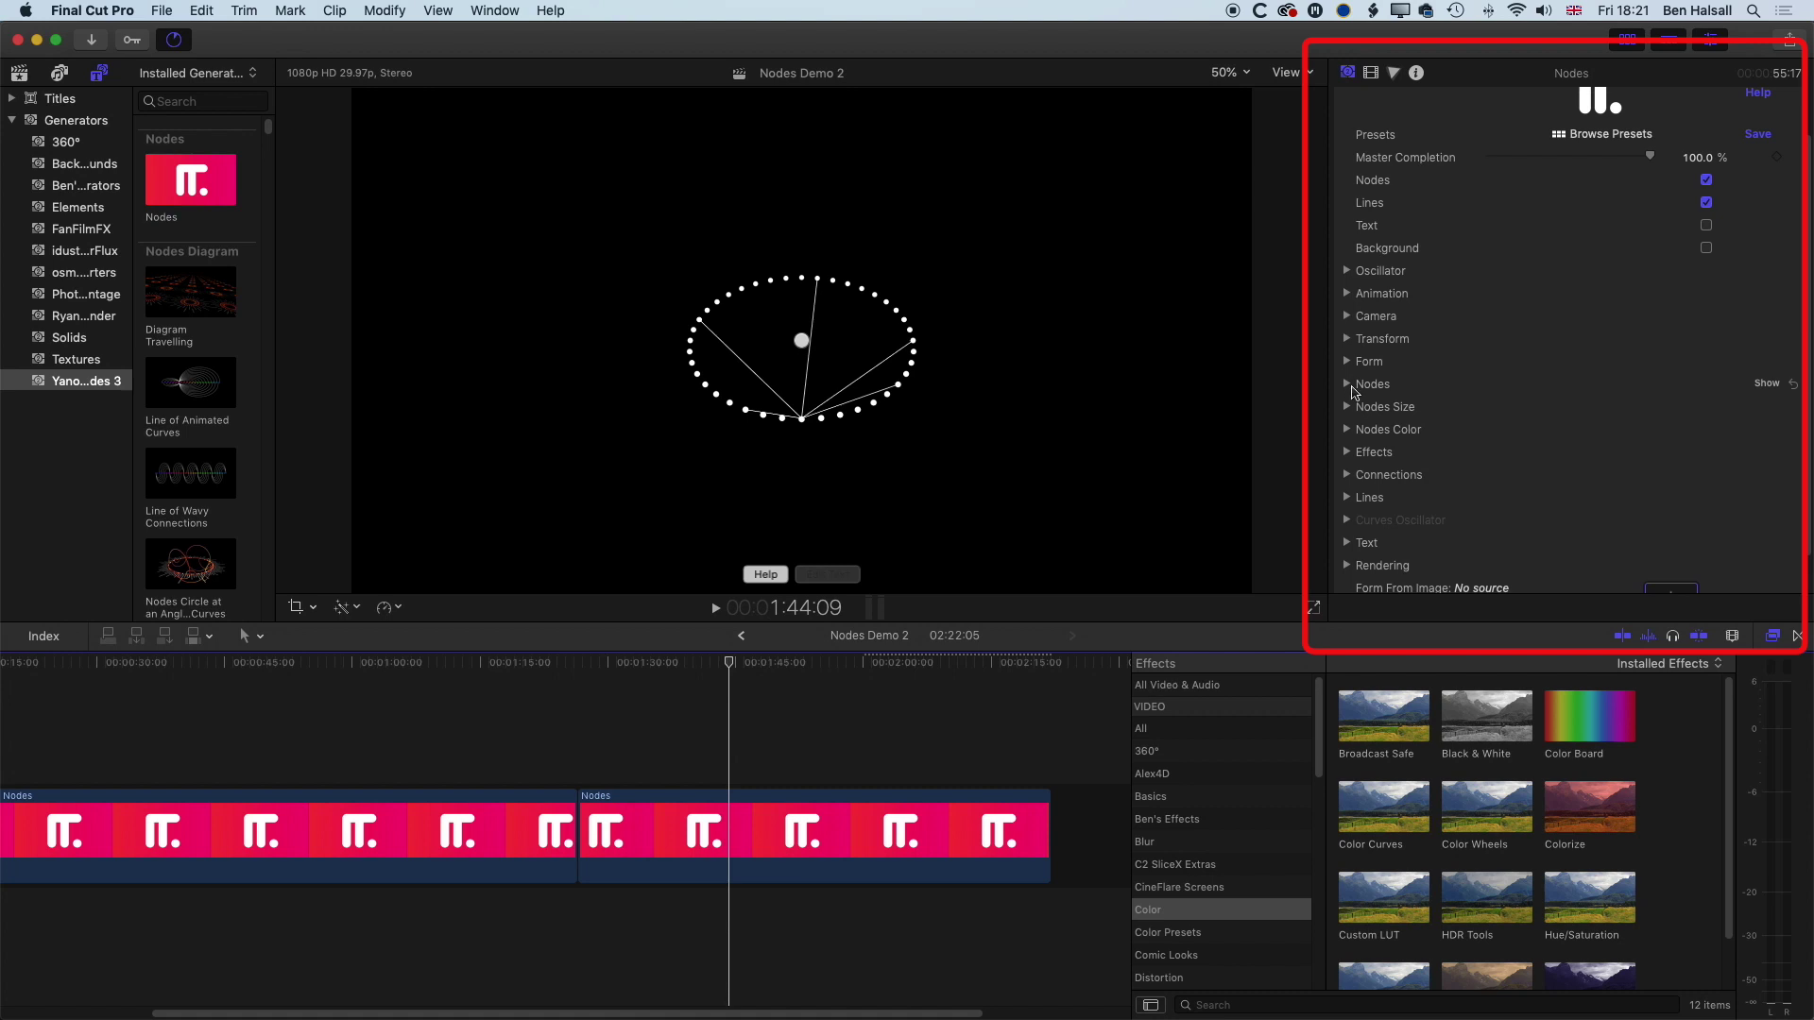
{"action": "left_click", "coordinate": [1347, 383]}
{"action": "left_click", "coordinate": [1692, 407]}
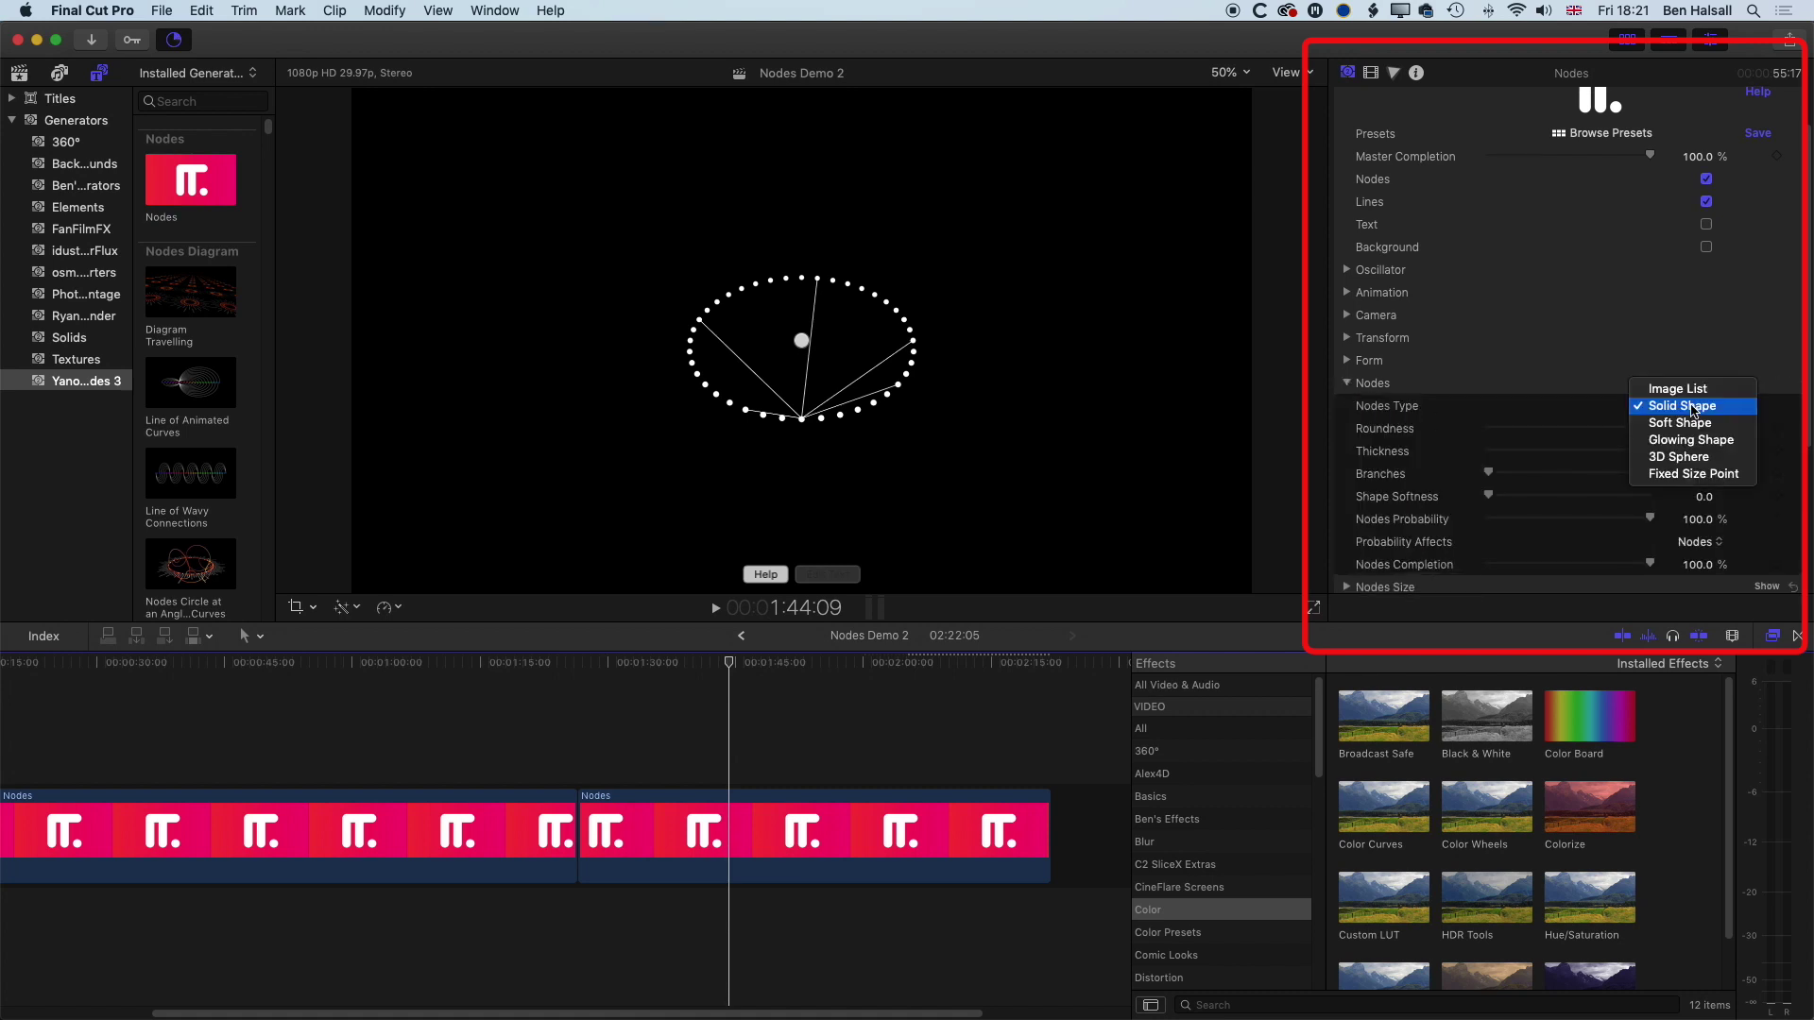
{"action": "left_click", "coordinate": [1693, 473]}
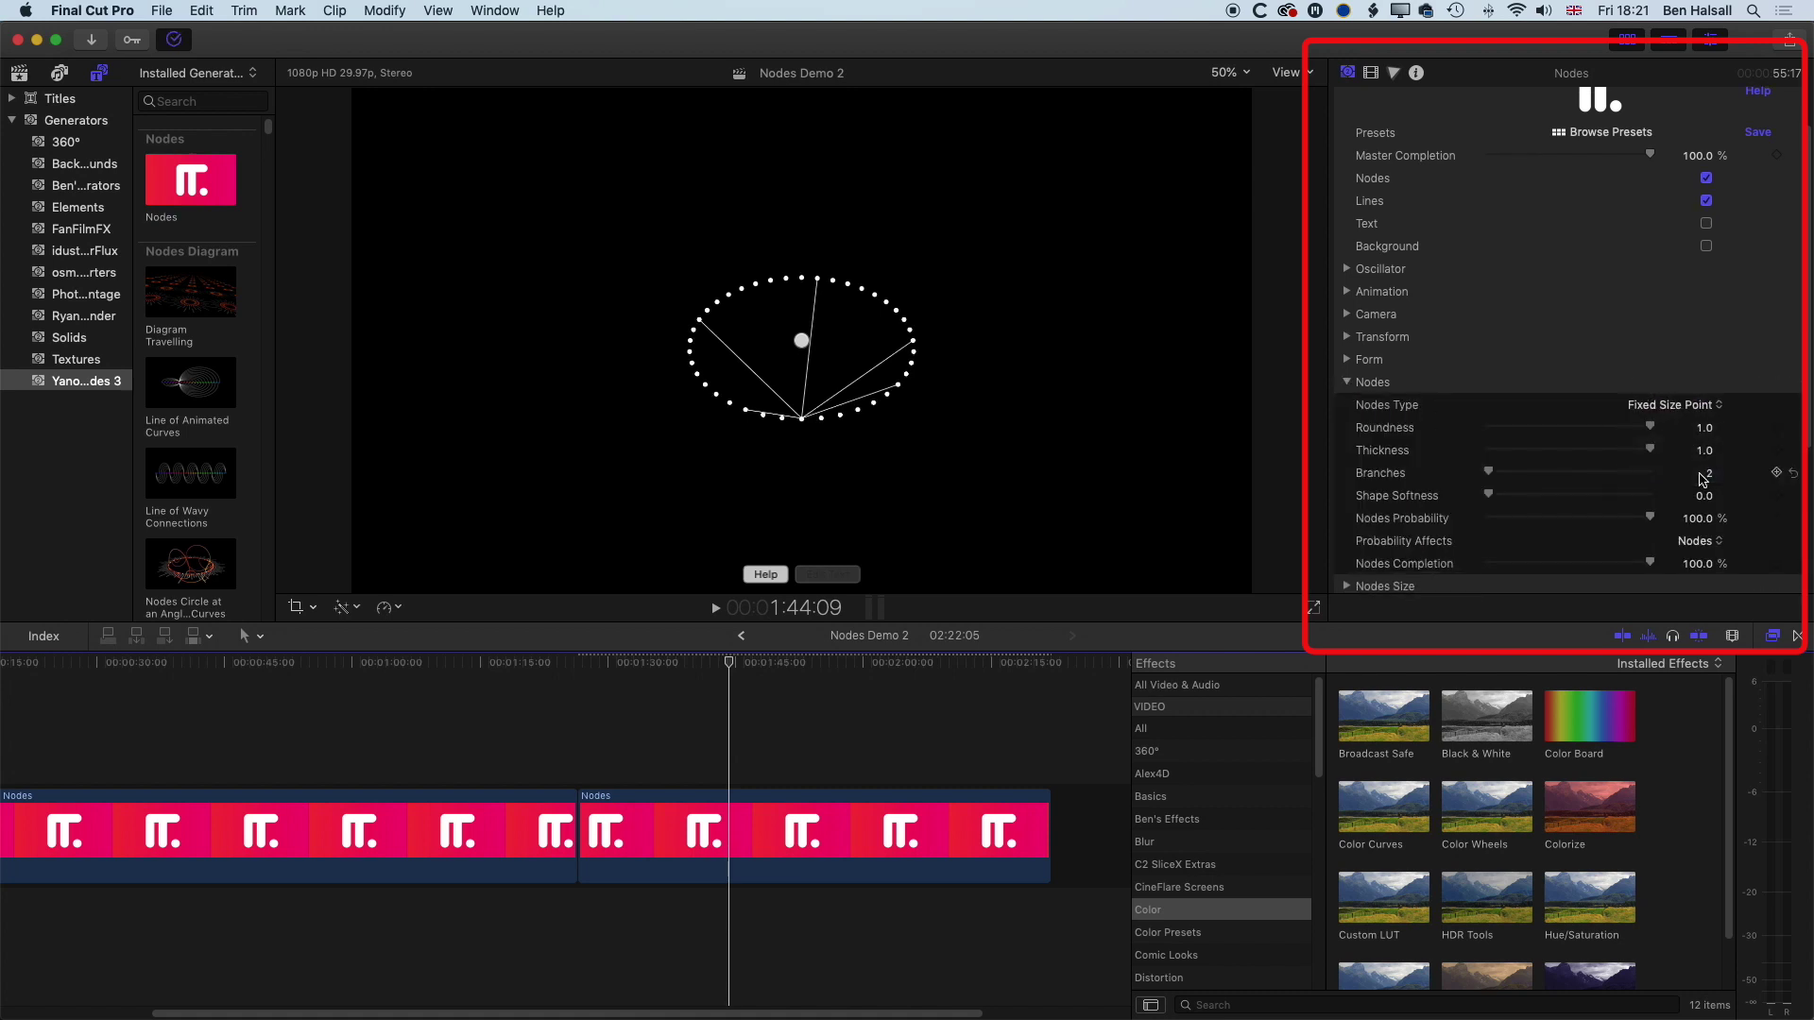
{"action": "scroll", "coordinate": [1700, 478], "scroll_direction": "up", "scroll_amount": 2}
{"action": "left_click", "coordinate": [1347, 437]}
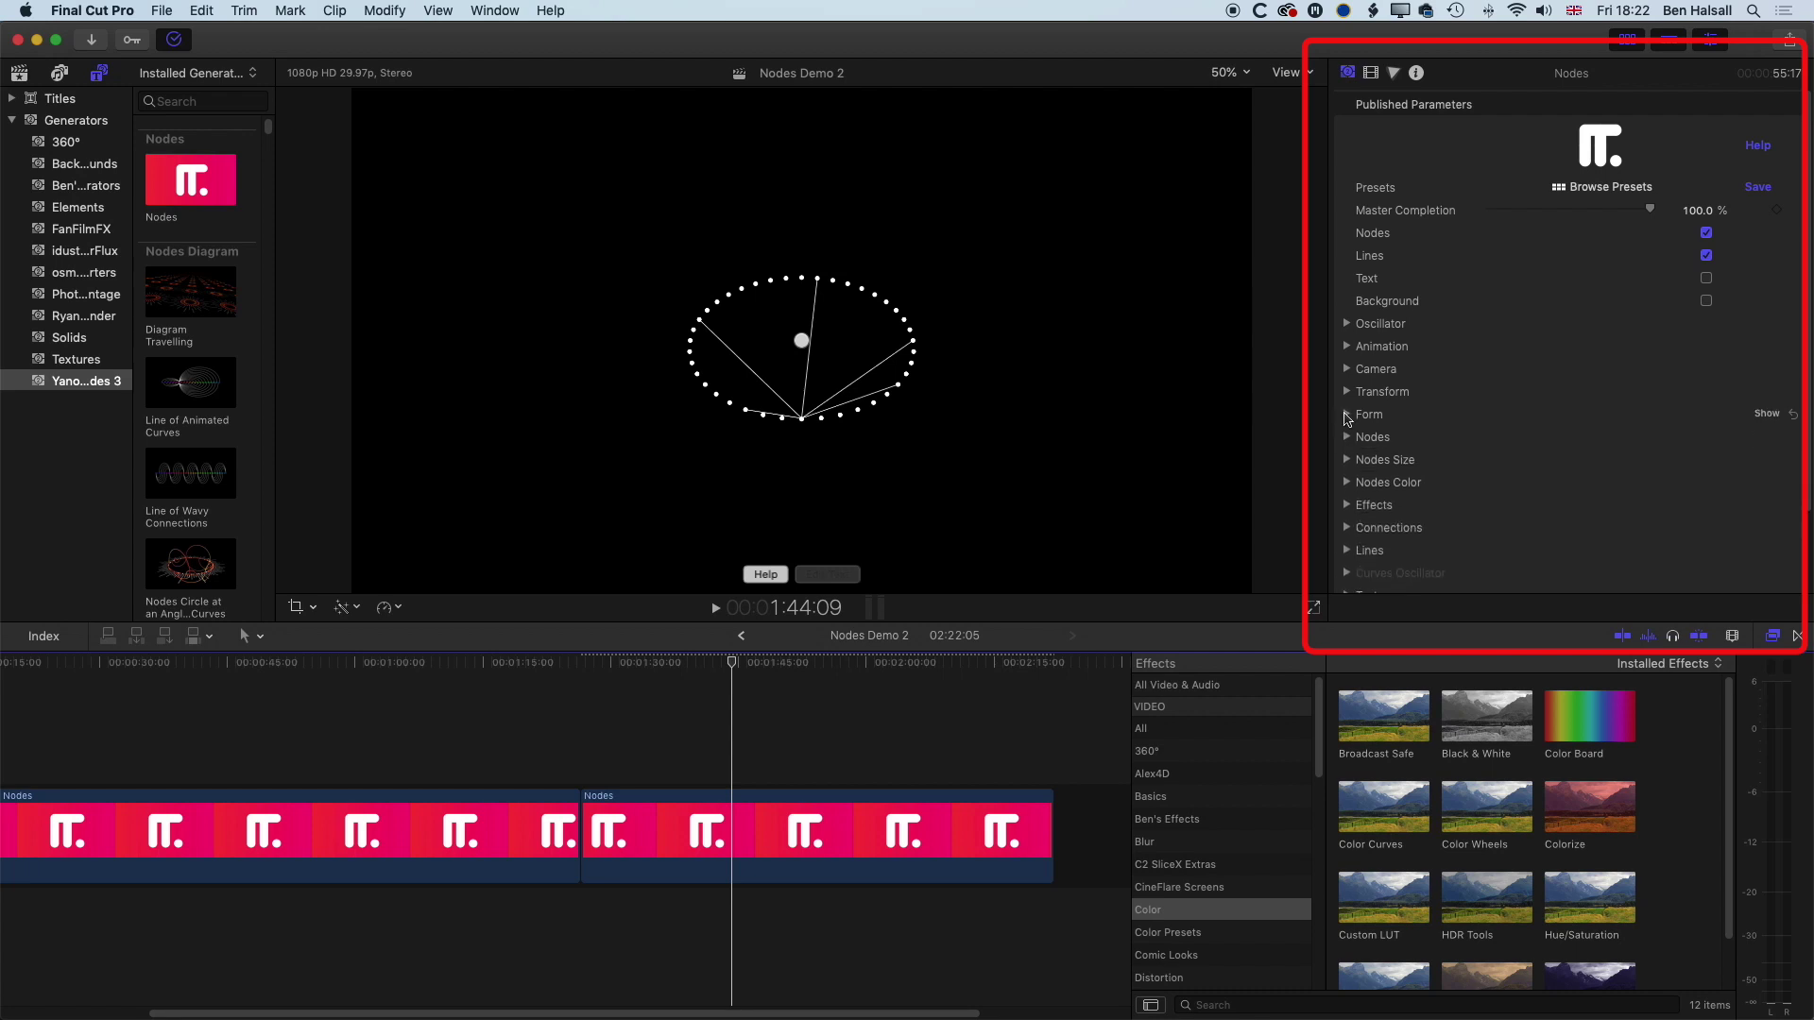
Step: Shape the circle form into a narrow cone base with Nodes Count 133, Radius 23 and Inner Offset 16
{"action": "left_click", "coordinate": [1347, 416]}
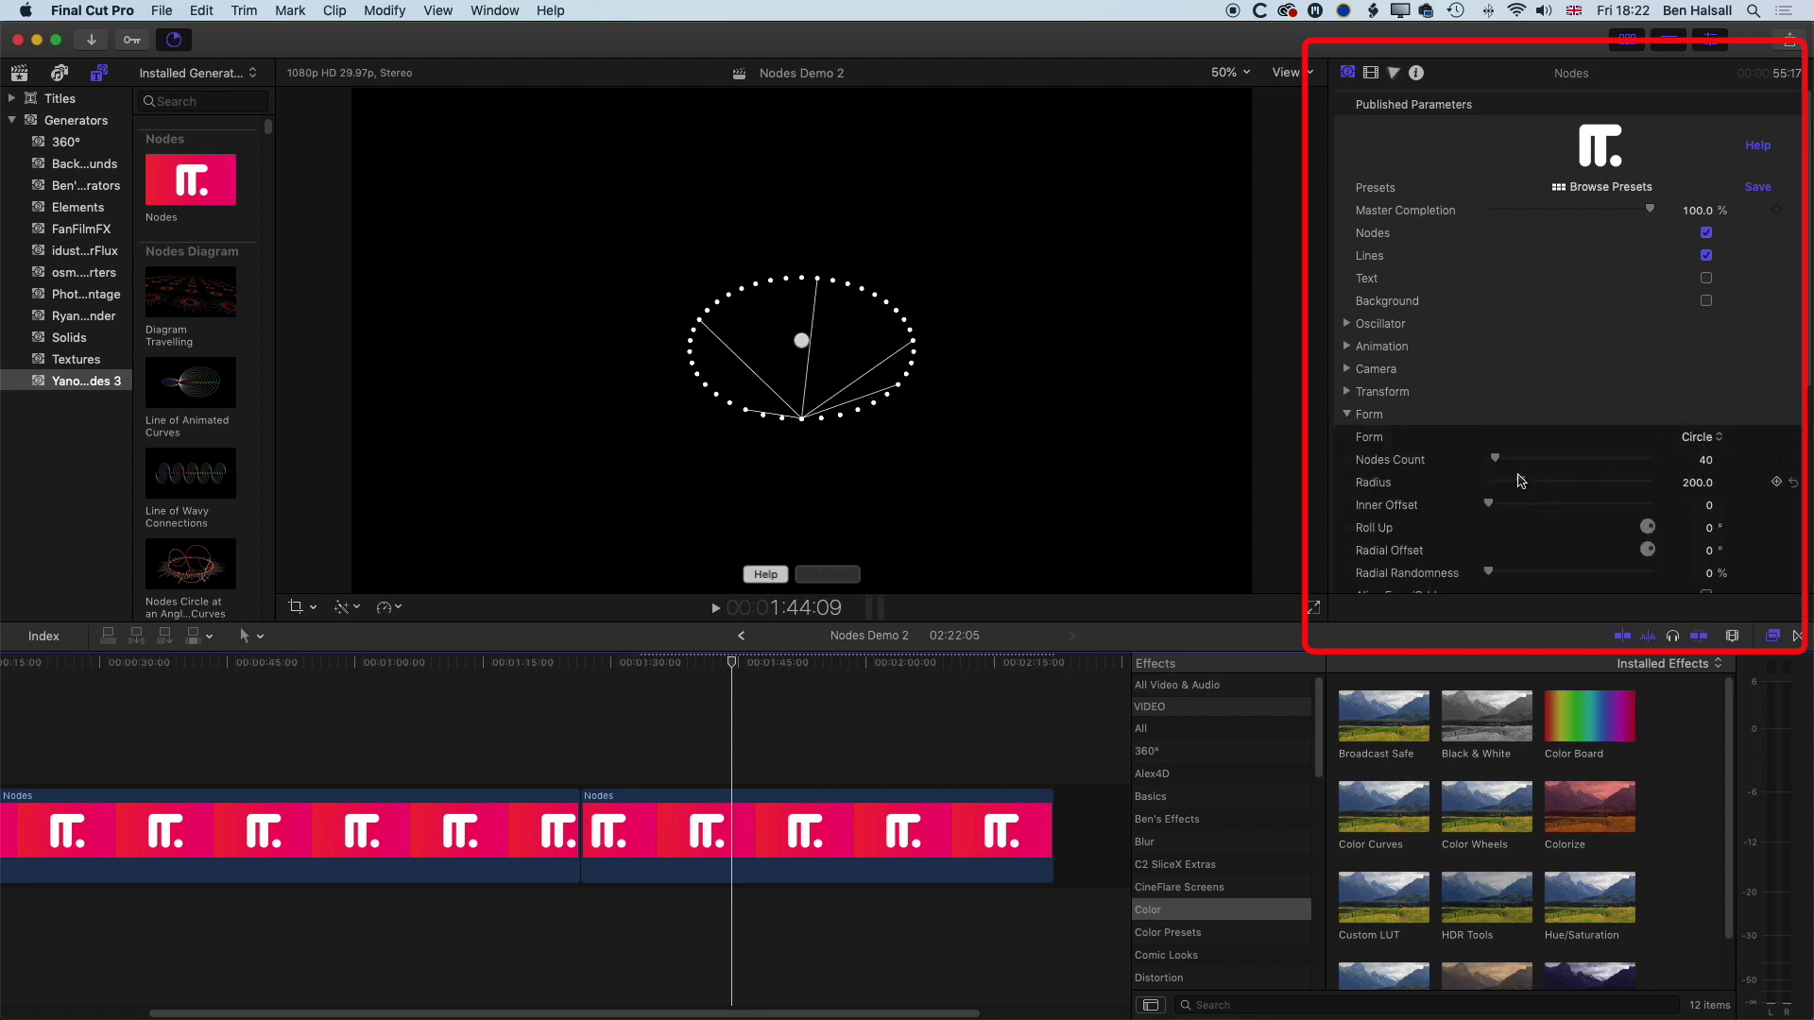
{"action": "mouse_move", "coordinate": [1517, 483]}
{"action": "left_mouse_down"}
{"action": "mouse_move", "coordinate": [1495, 482]}
{"action": "mouse_move", "coordinate": [1500, 462]}
{"action": "mouse_move", "coordinate": [1515, 463]}
{"action": "mouse_move", "coordinate": [1498, 511]}
{"action": "left_mouse_up"}
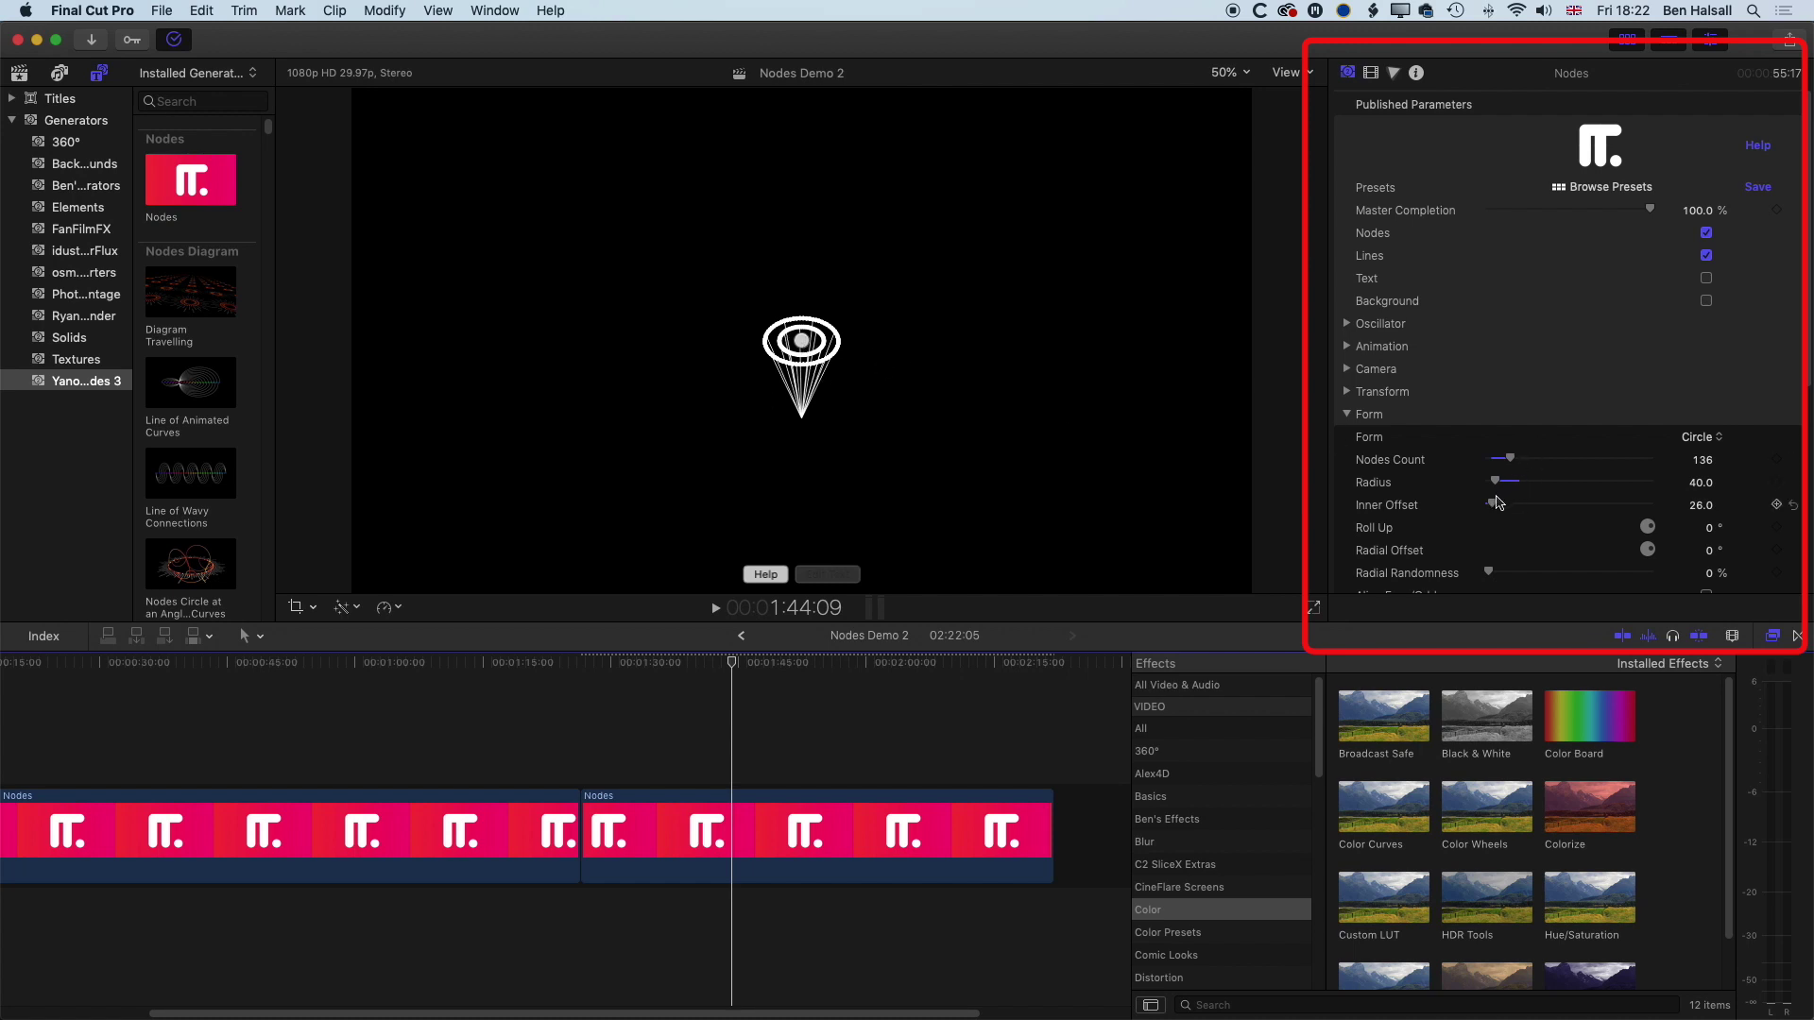
{"action": "left_click_drag", "start_coordinate": [1496, 508], "coordinate": [1513, 460]}
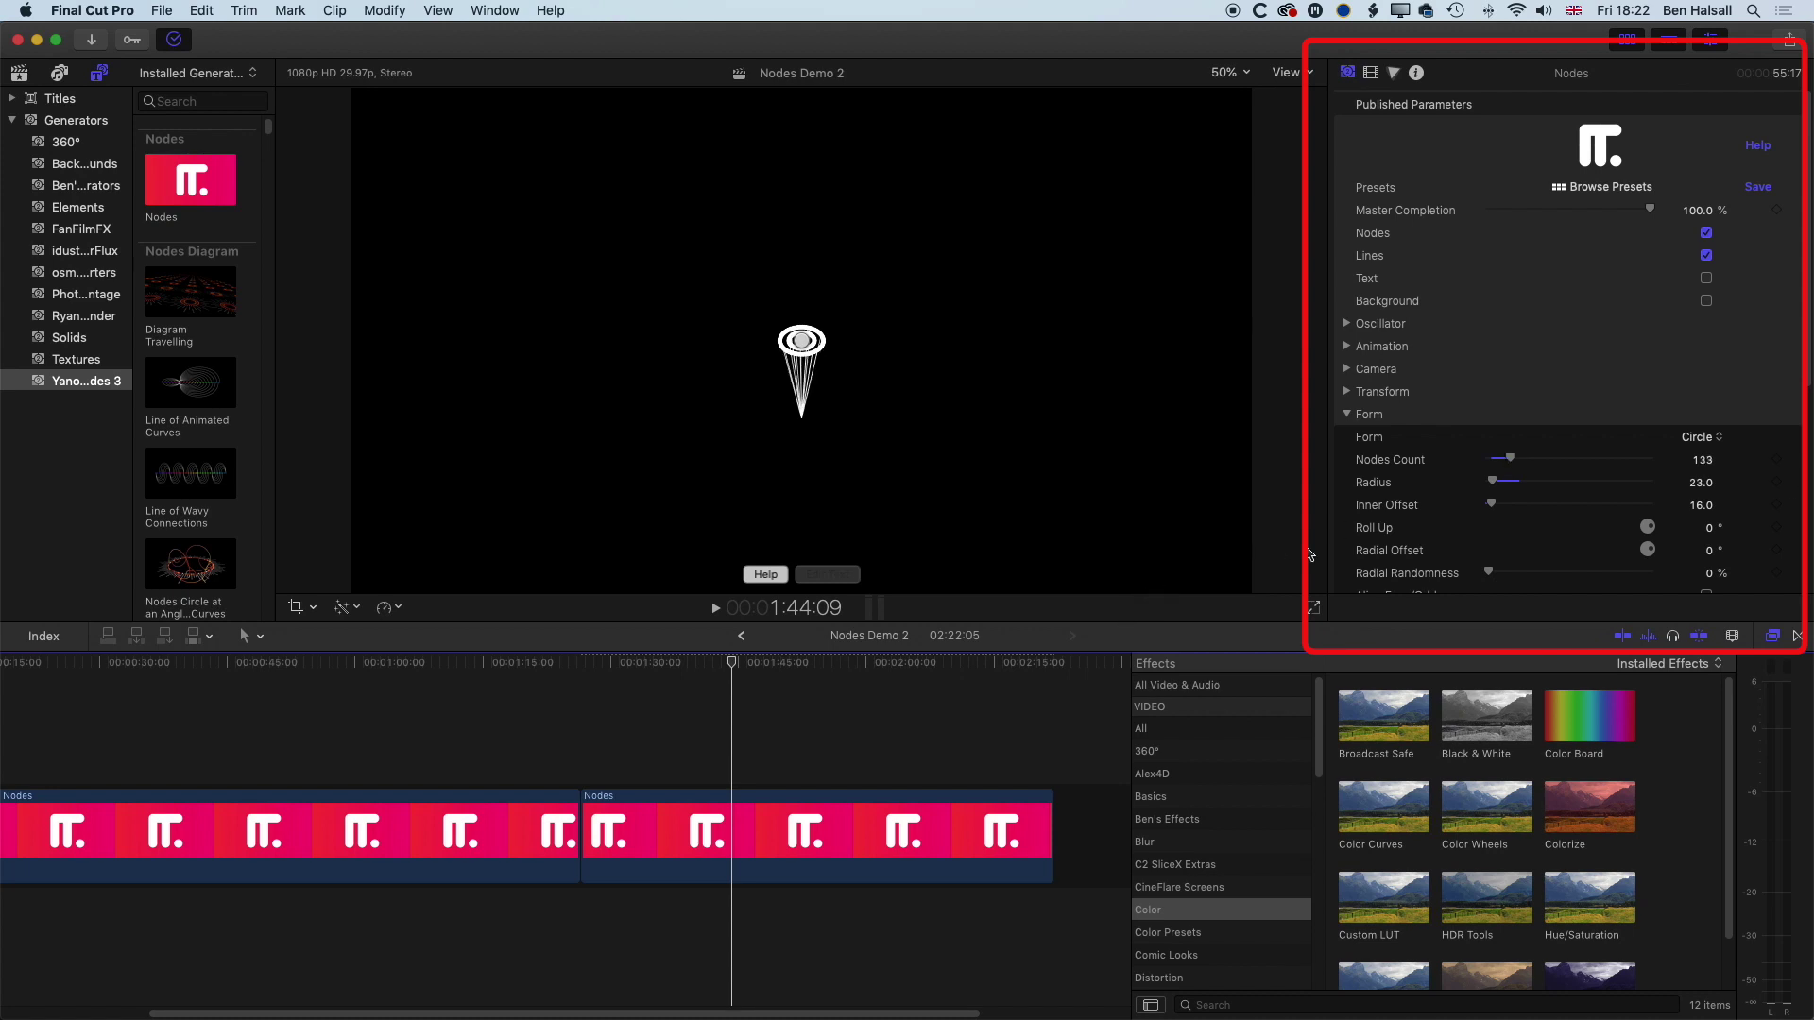
{"action": "left_click", "coordinate": [1346, 414]}
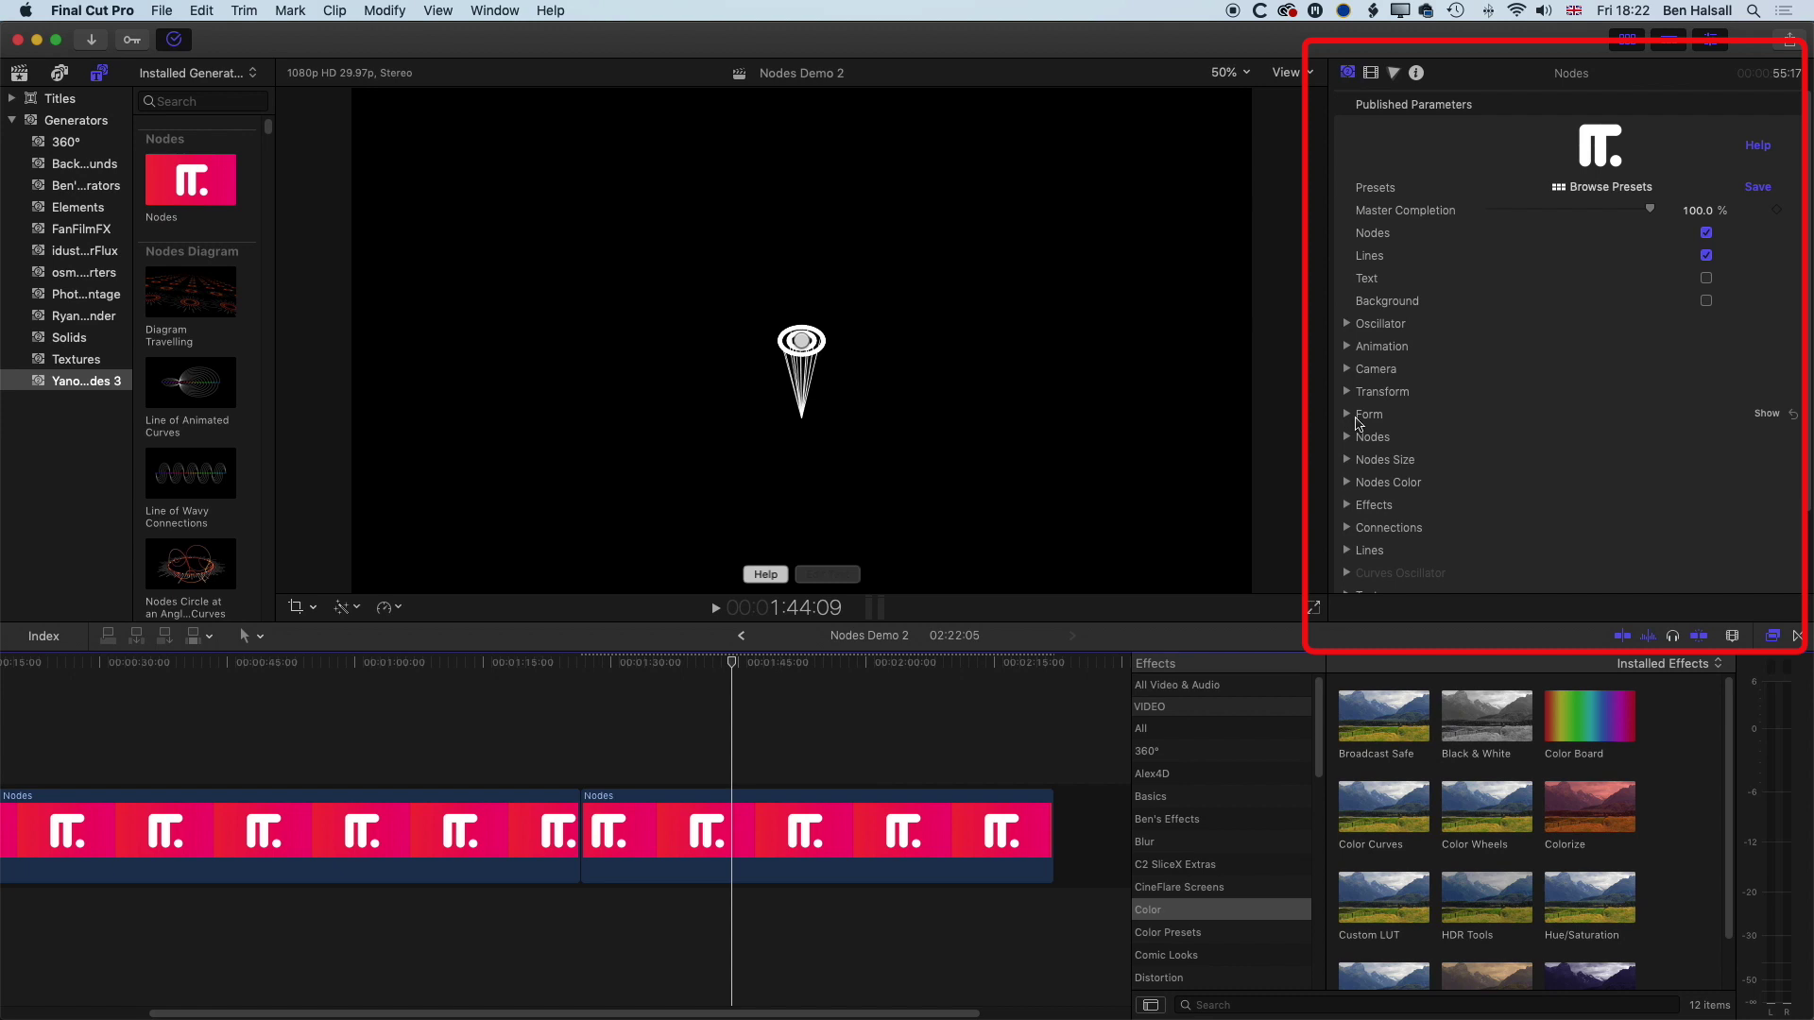
Step: Apply the Replicate effect to the cone and set its Replicator Form to Sphere
{"action": "scroll", "coordinate": [1348, 410], "scroll_direction": "down", "scroll_amount": 4}
{"action": "left_click", "coordinate": [1346, 412]}
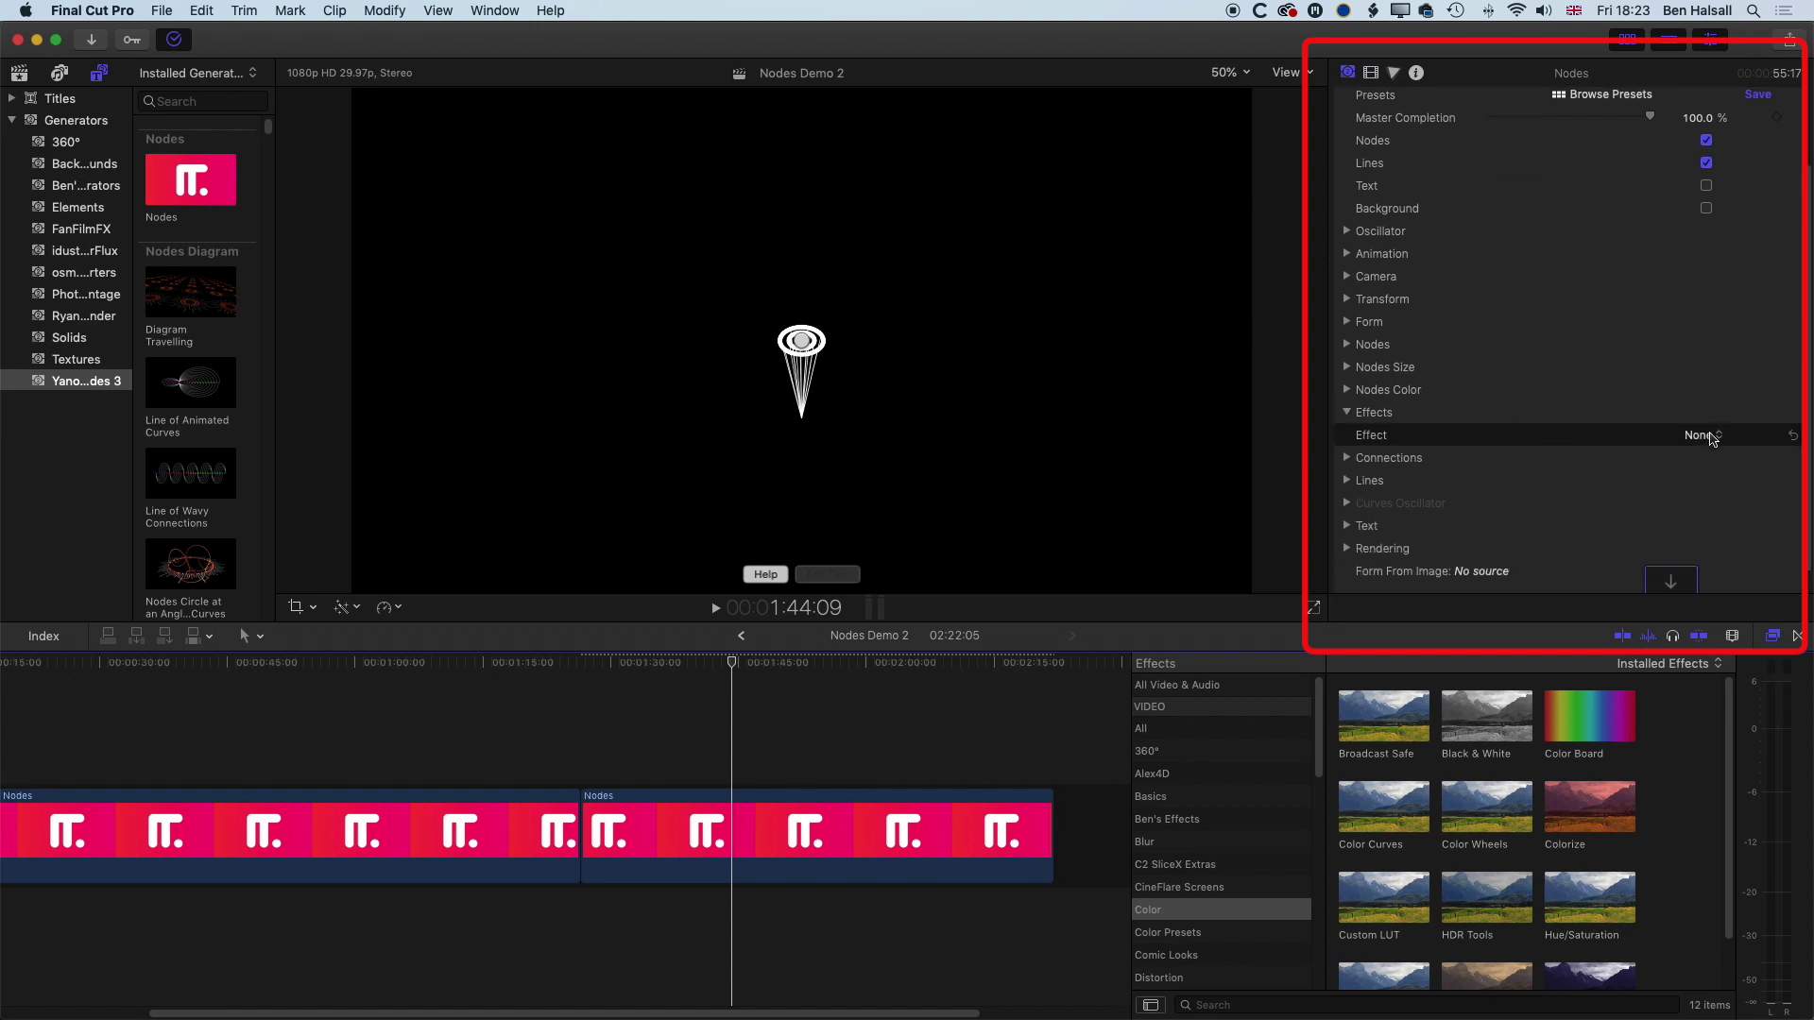
{"action": "left_click", "coordinate": [1701, 436]}
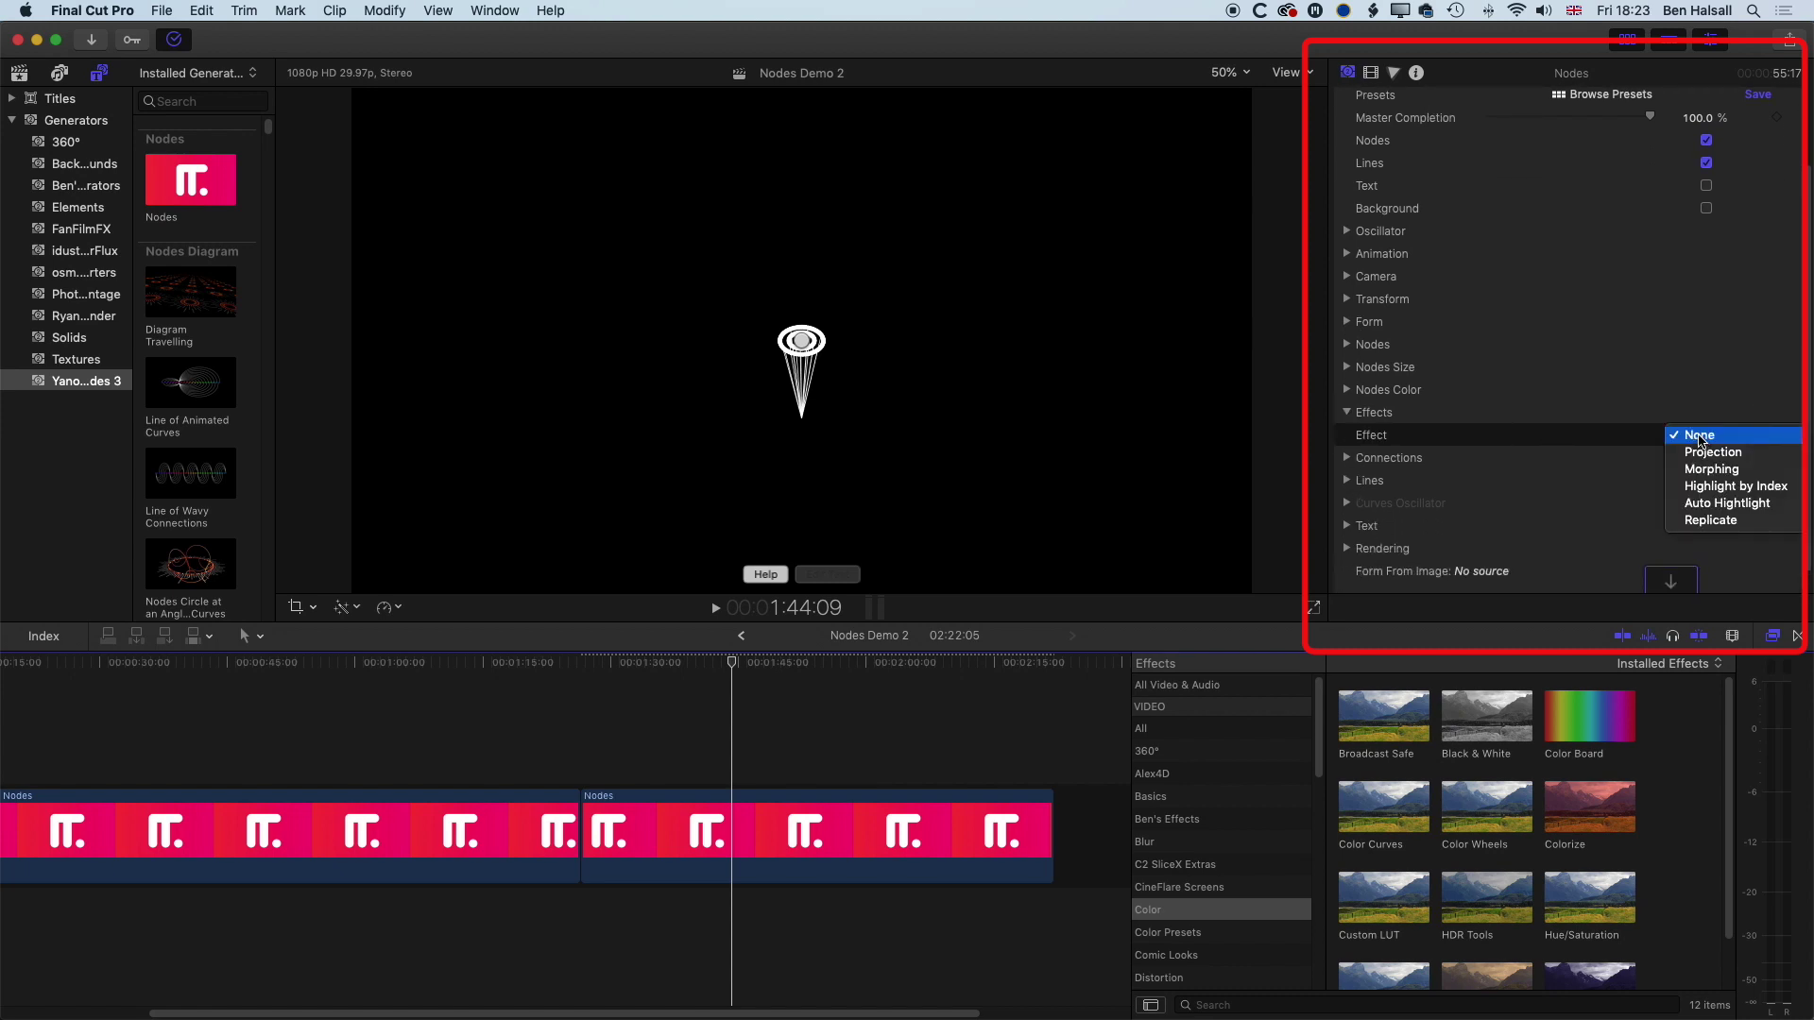
{"action": "left_click", "coordinate": [1702, 521]}
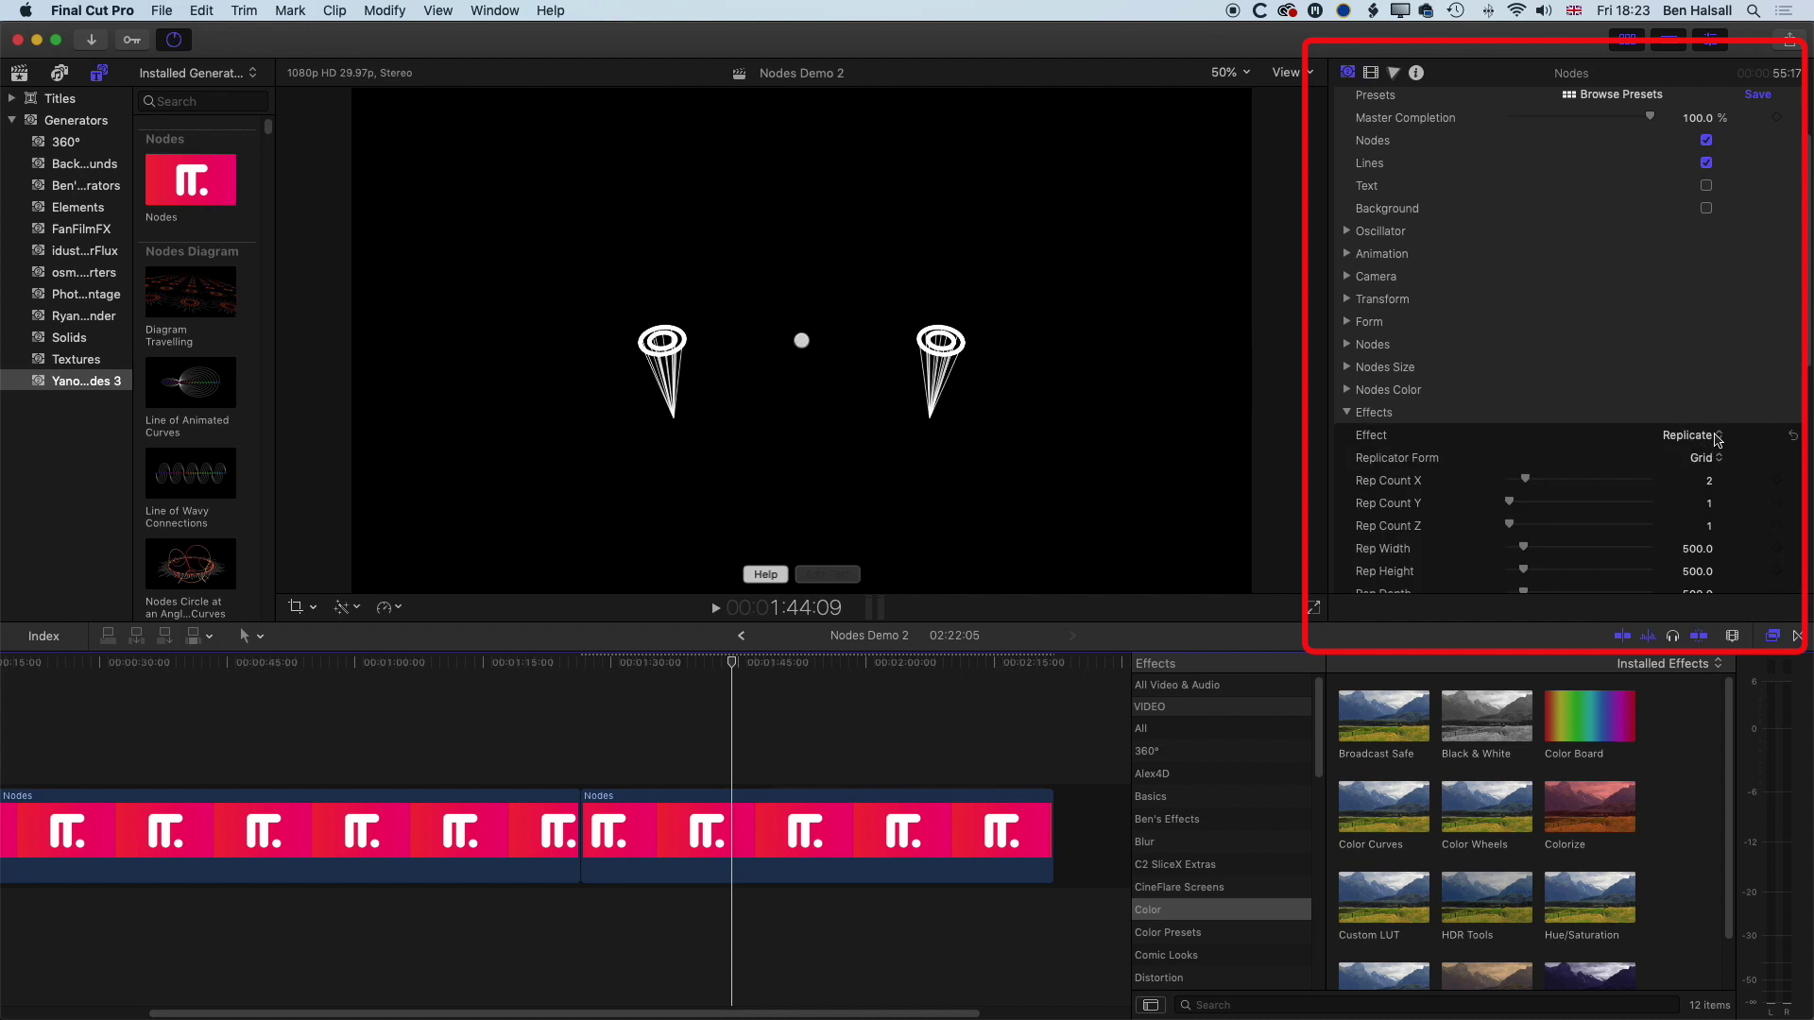
{"action": "left_click", "coordinate": [1706, 458]}
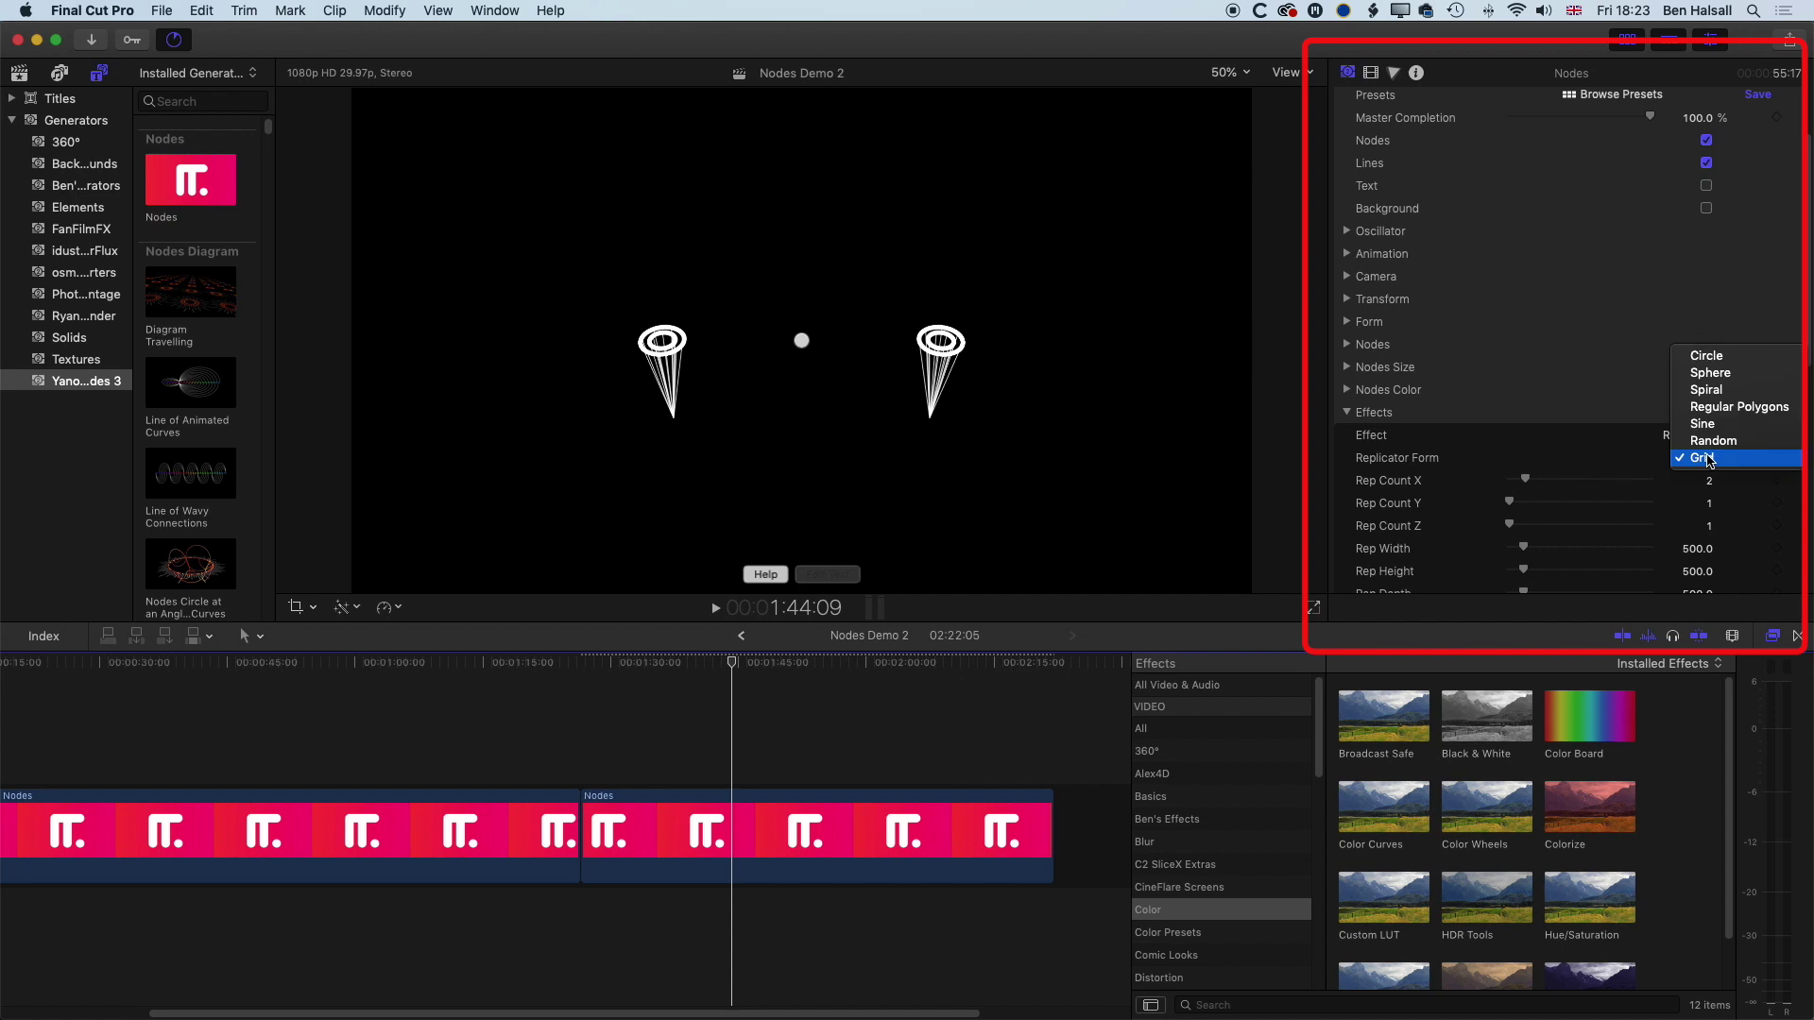
{"action": "left_click", "coordinate": [1713, 374]}
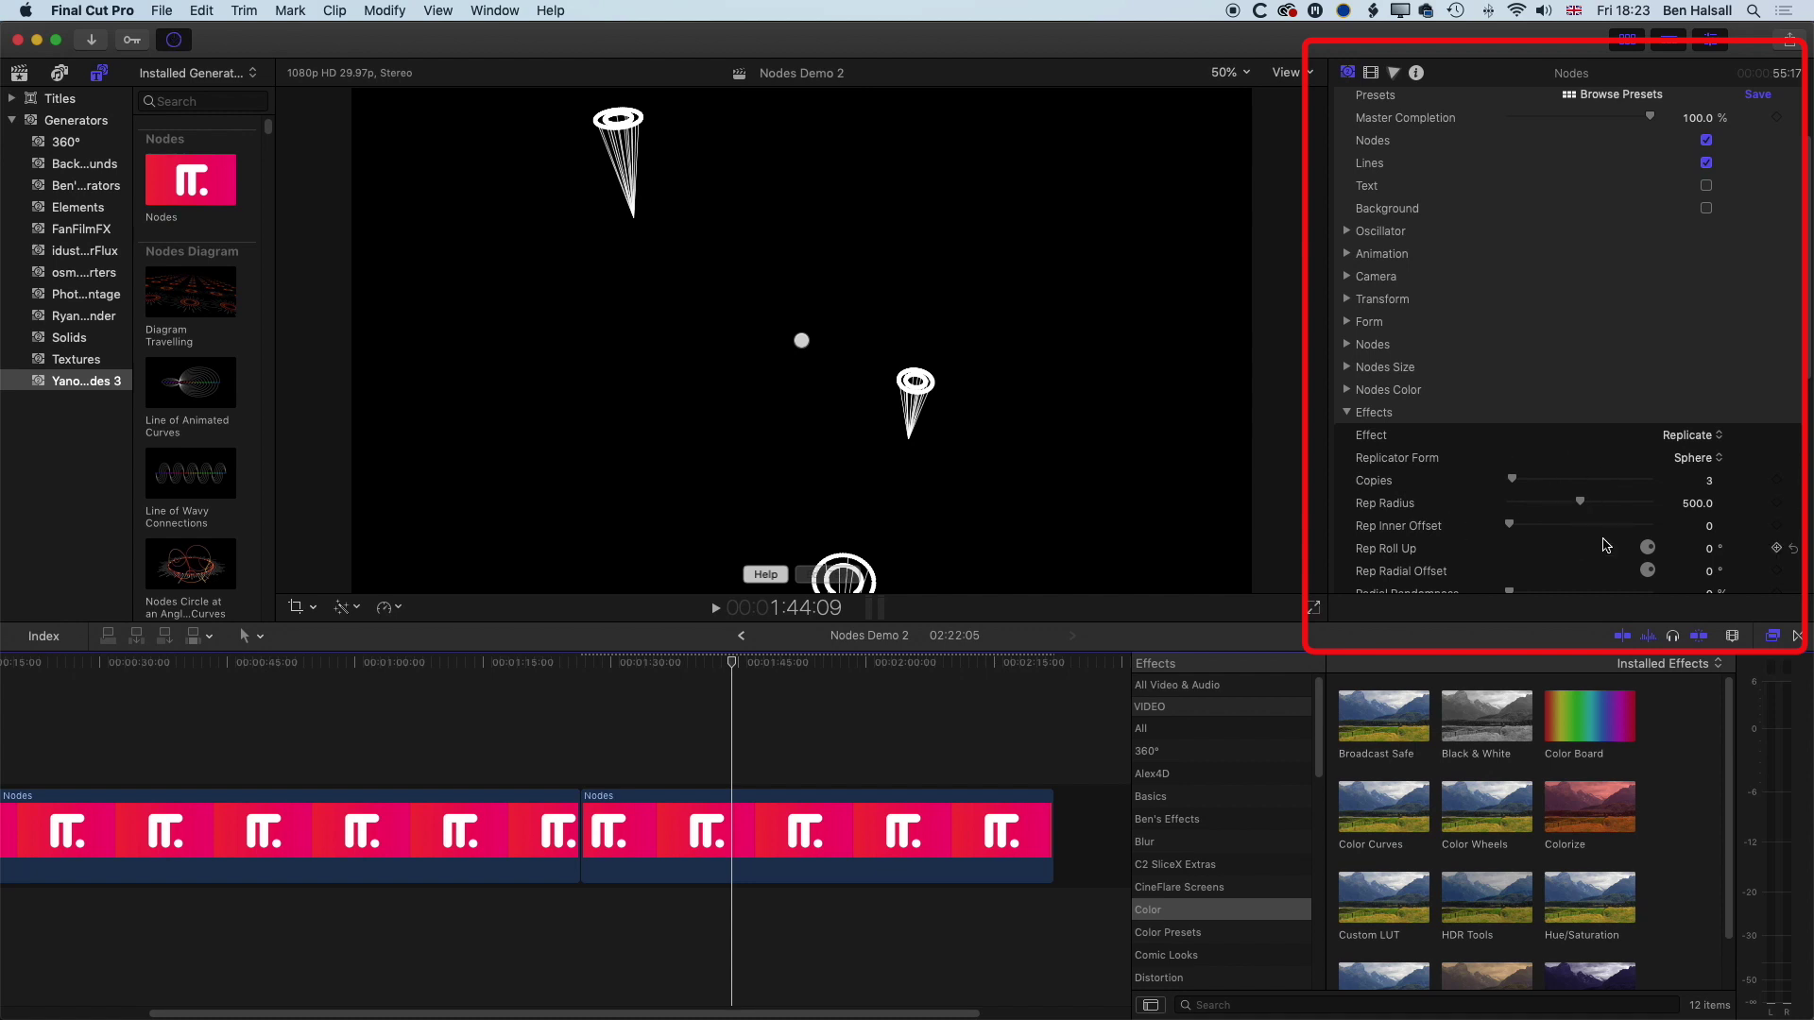
Step: Set the sphere replicator to 62 Copies with a Rep Radius of 435
{"action": "mouse_move", "coordinate": [1583, 506]}
{"action": "left_mouse_down"}
{"action": "mouse_move", "coordinate": [1556, 506]}
{"action": "mouse_move", "coordinate": [1575, 507]}
{"action": "left_mouse_up"}
{"action": "scroll", "coordinate": [1512, 472], "scroll_direction": "down", "scroll_amount": 3}
{"action": "left_click_drag", "start_coordinate": [1512, 391], "coordinate": [1596, 398]}
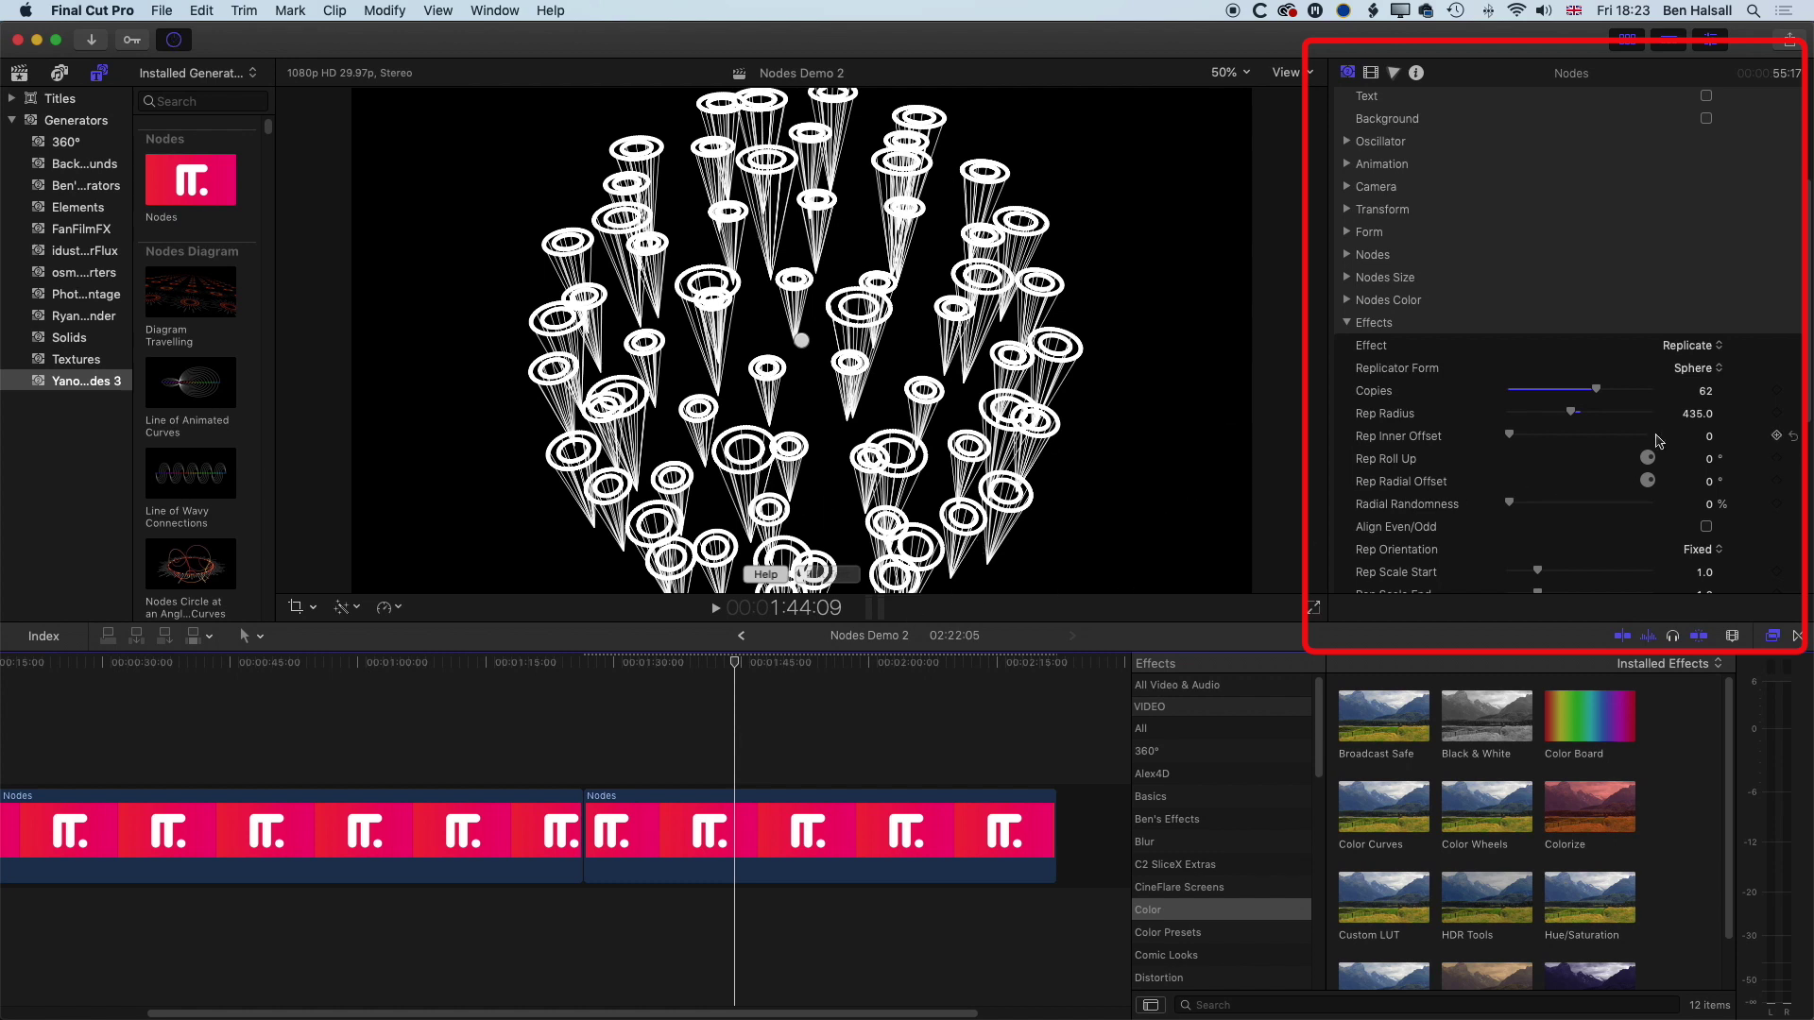
Step: Set Rep Orientation to Look at Center and adjust the sphere to 65 Copies with a Rep Radius of 347
{"action": "scroll", "coordinate": [1659, 444], "scroll_direction": "down", "scroll_amount": 3}
{"action": "left_click", "coordinate": [1700, 471]}
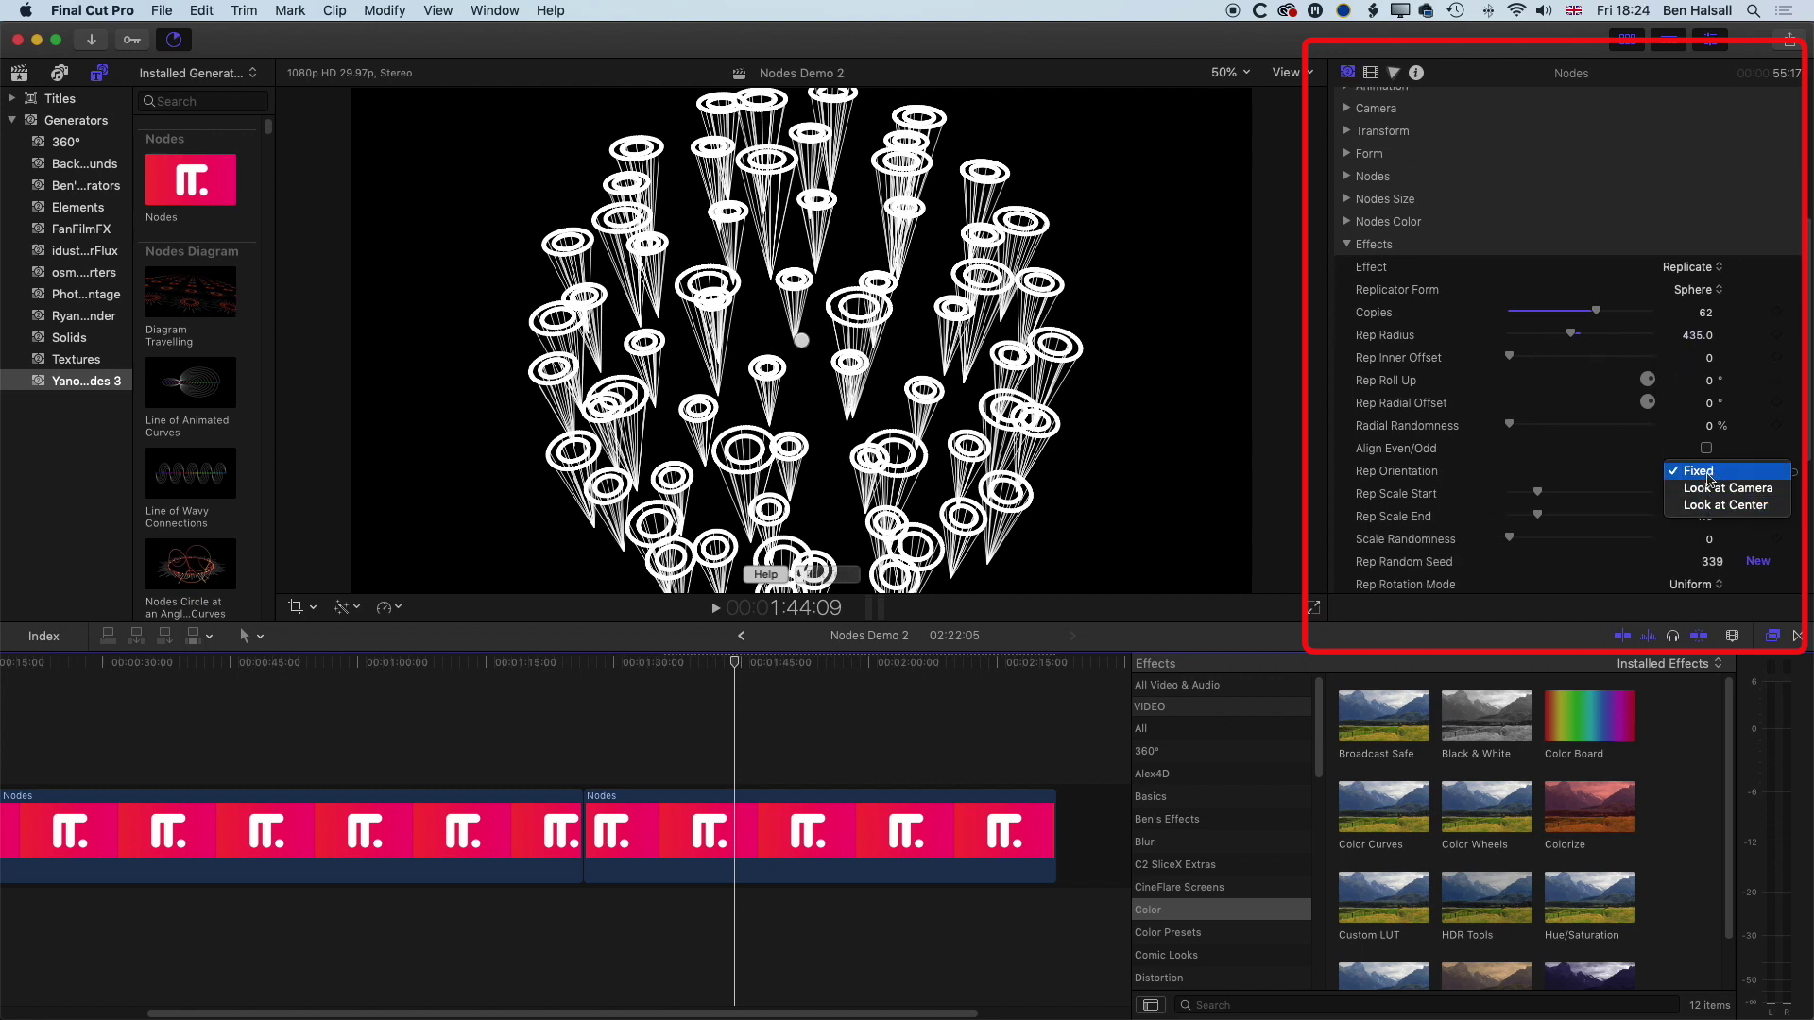
{"action": "left_click", "coordinate": [1712, 506]}
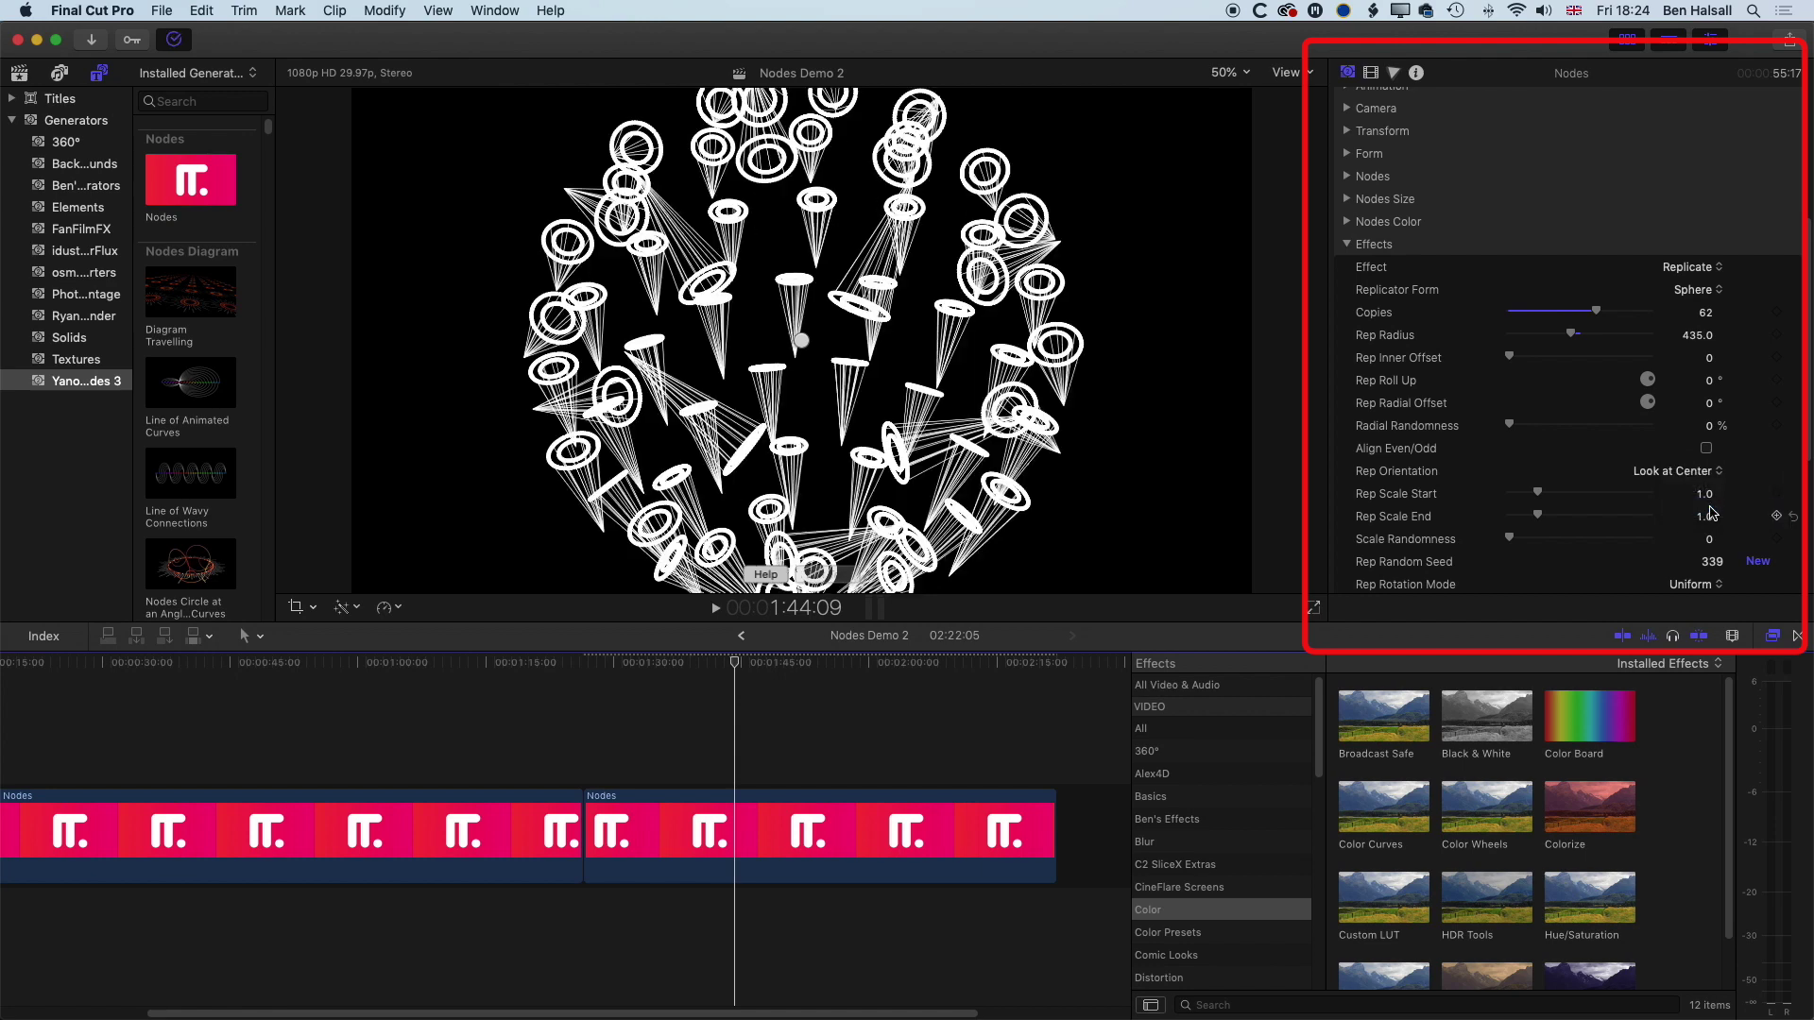
{"action": "left_click_drag", "start_coordinate": [1572, 335], "coordinate": [1558, 338]}
{"action": "scroll", "coordinate": [1605, 303], "scroll_direction": "down", "scroll_amount": 3}
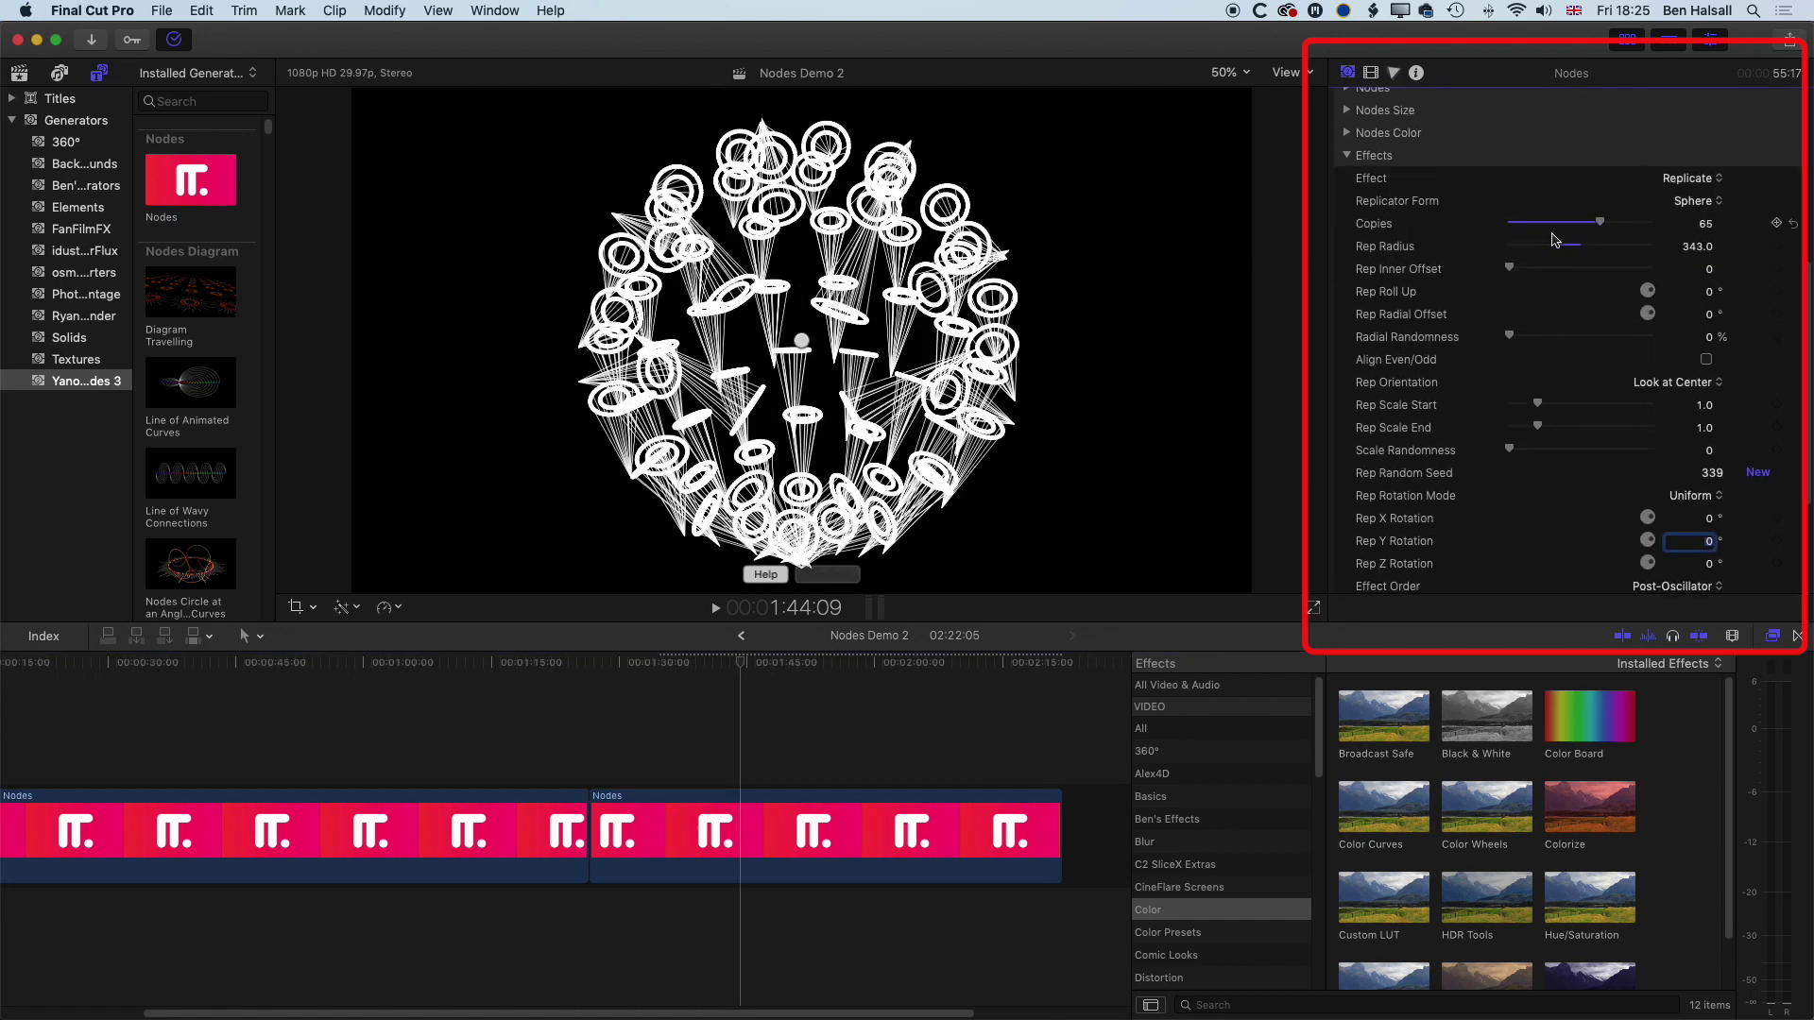
{"action": "left_click_drag", "start_coordinate": [1563, 249], "coordinate": [1570, 250]}
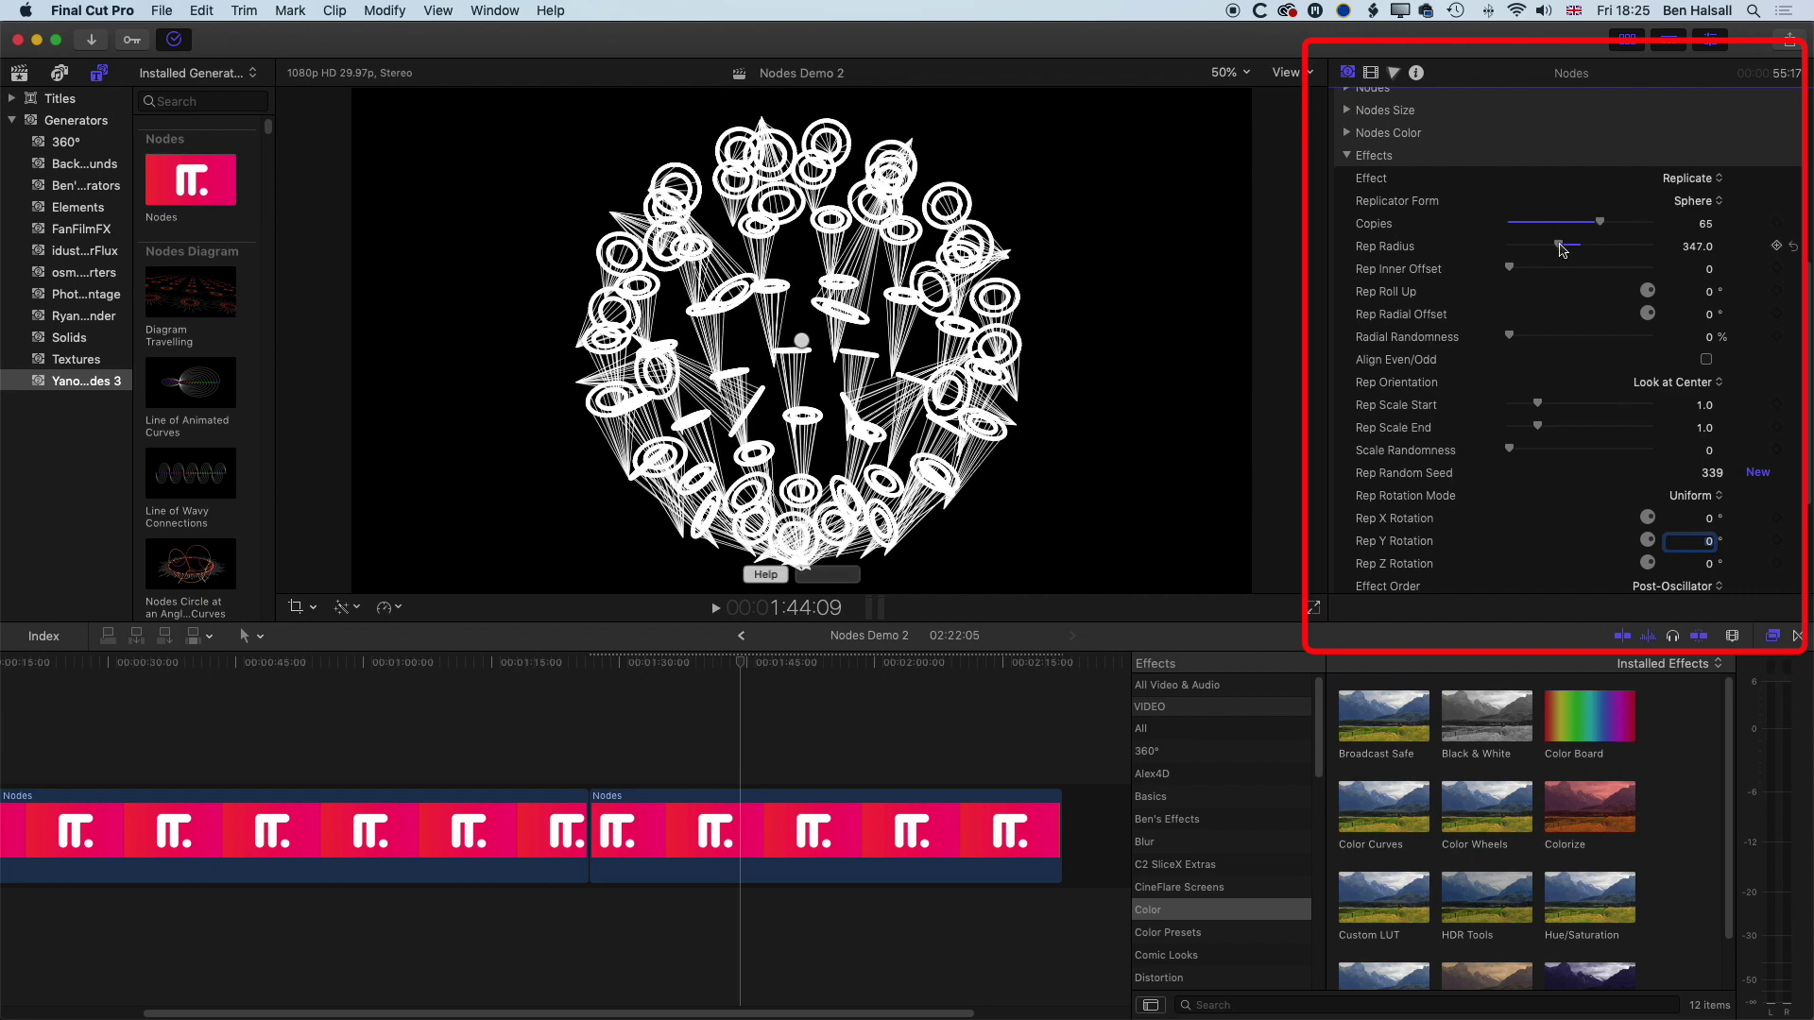
Step: Set the Rep X Rotation to 90° so the cones face outward, and move the playhead to 1:45:09
{"action": "scroll", "coordinate": [1691, 491], "scroll_direction": "down", "scroll_amount": 1}
{"action": "left_click", "coordinate": [1698, 501]}
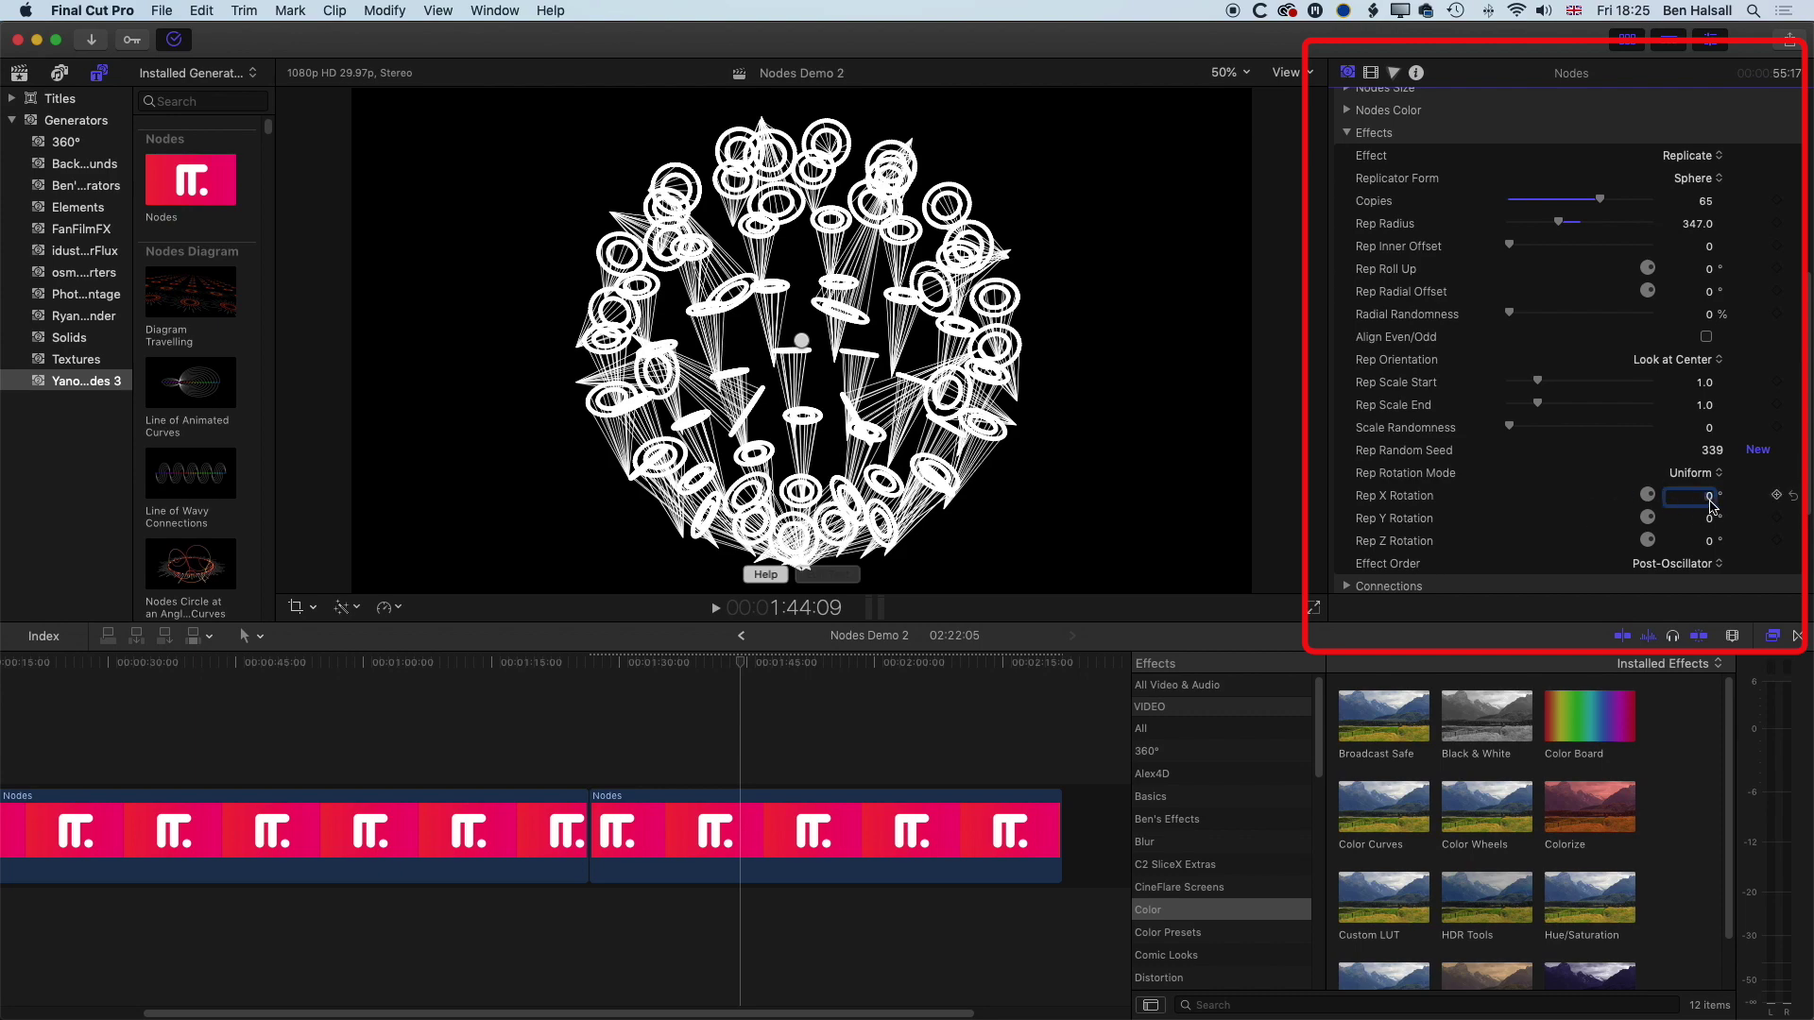
{"action": "left_click_drag", "start_coordinate": [1710, 501], "coordinate": [1767, 501]}
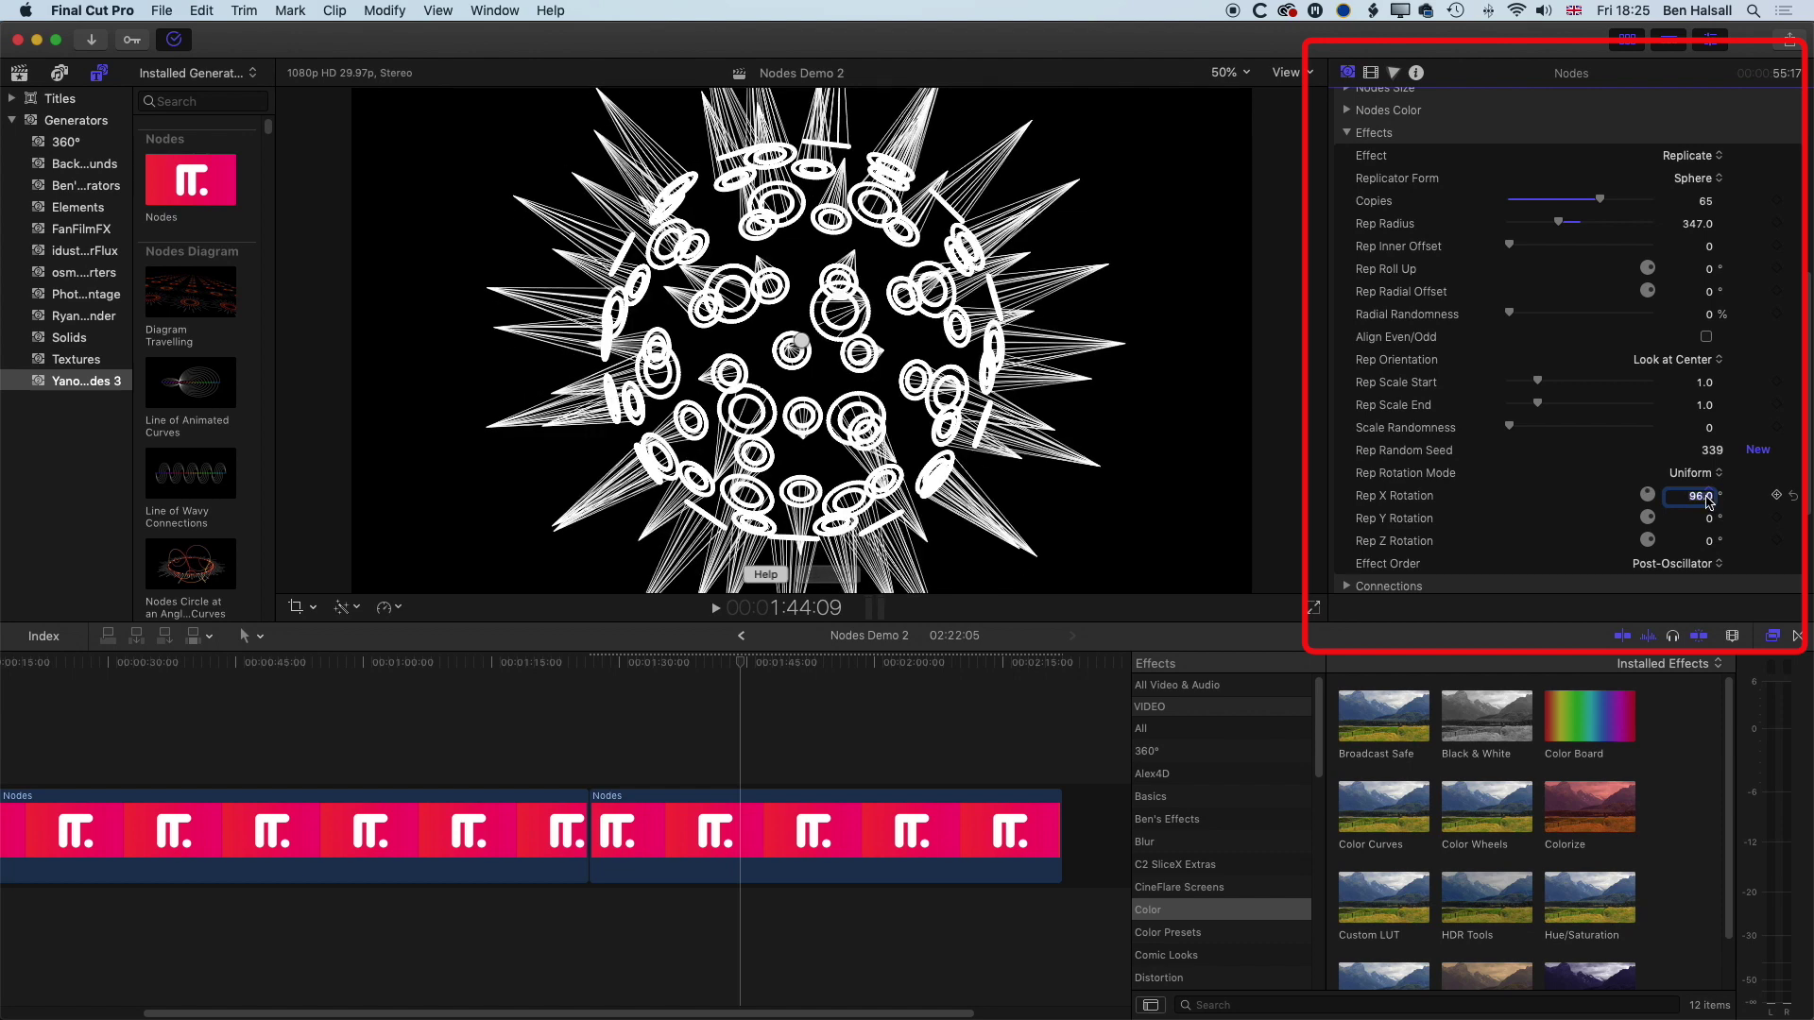
{"action": "type", "text": "90"}
{"action": "key", "text": "Tab"}
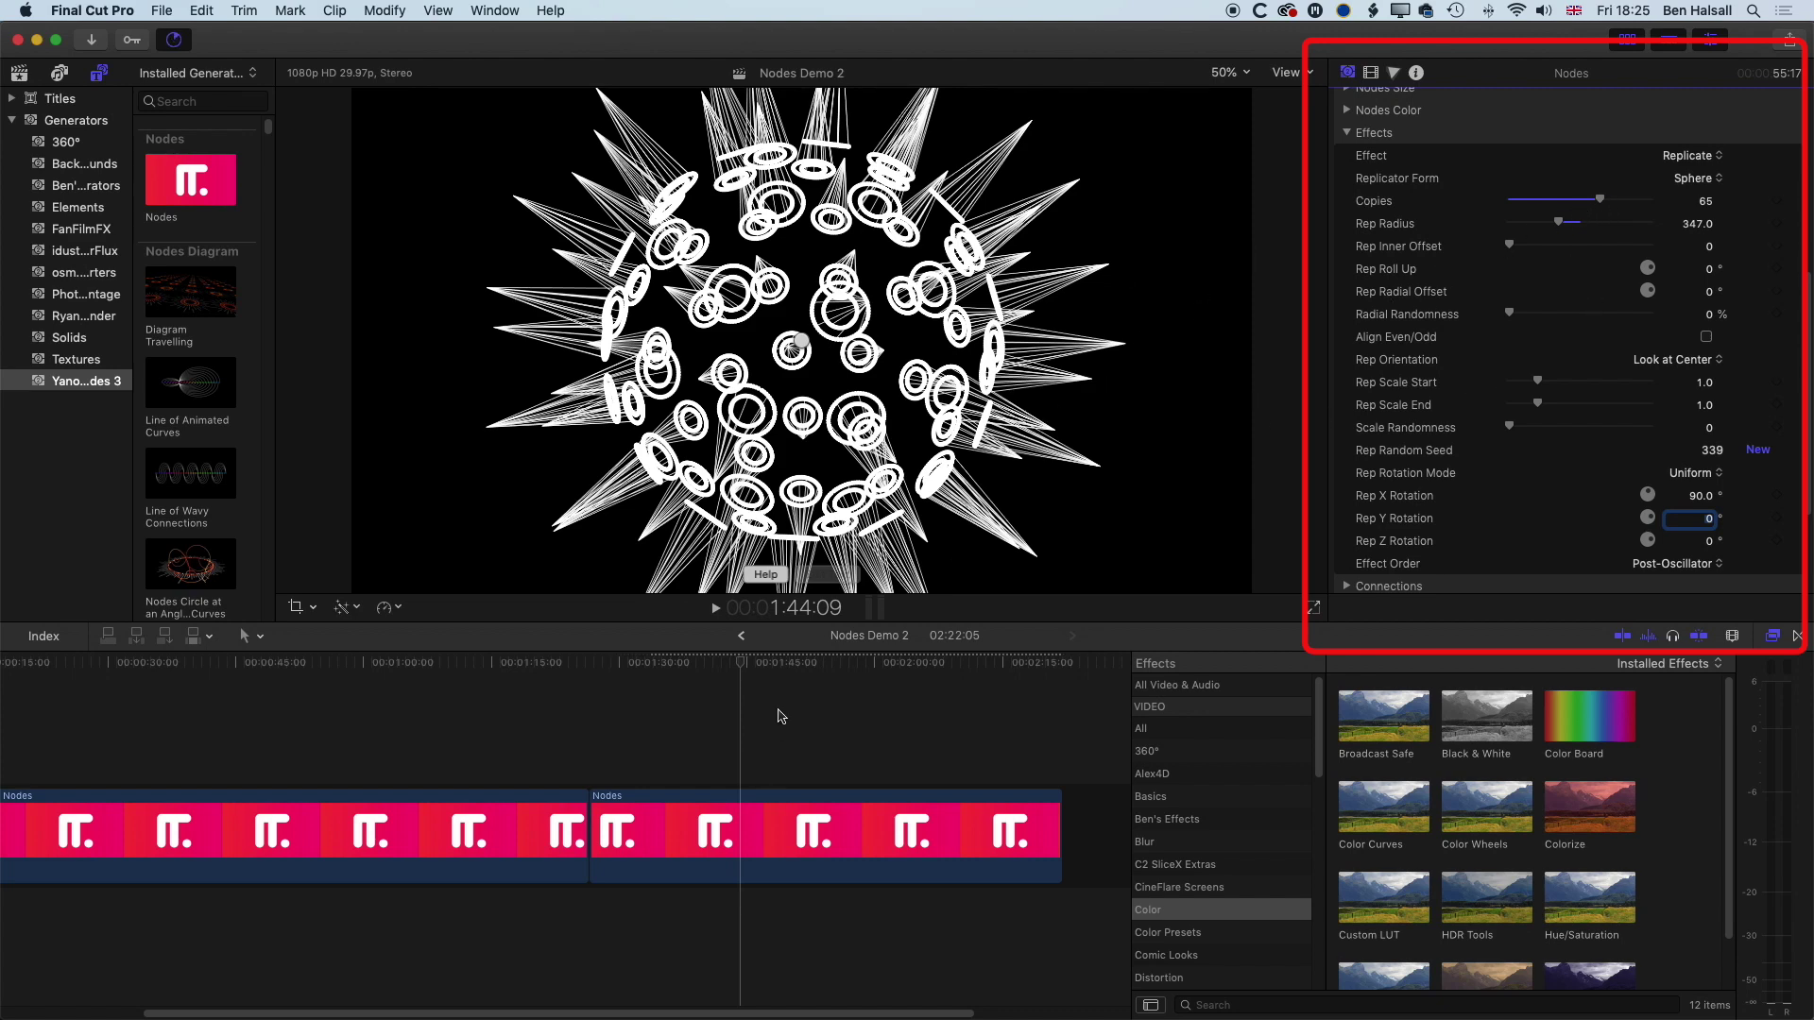
{"action": "mouse_move", "coordinate": [741, 730]}
{"action": "left_mouse_down"}
{"action": "mouse_move", "coordinate": [710, 730]}
{"action": "mouse_move", "coordinate": [748, 731]}
{"action": "left_mouse_up"}
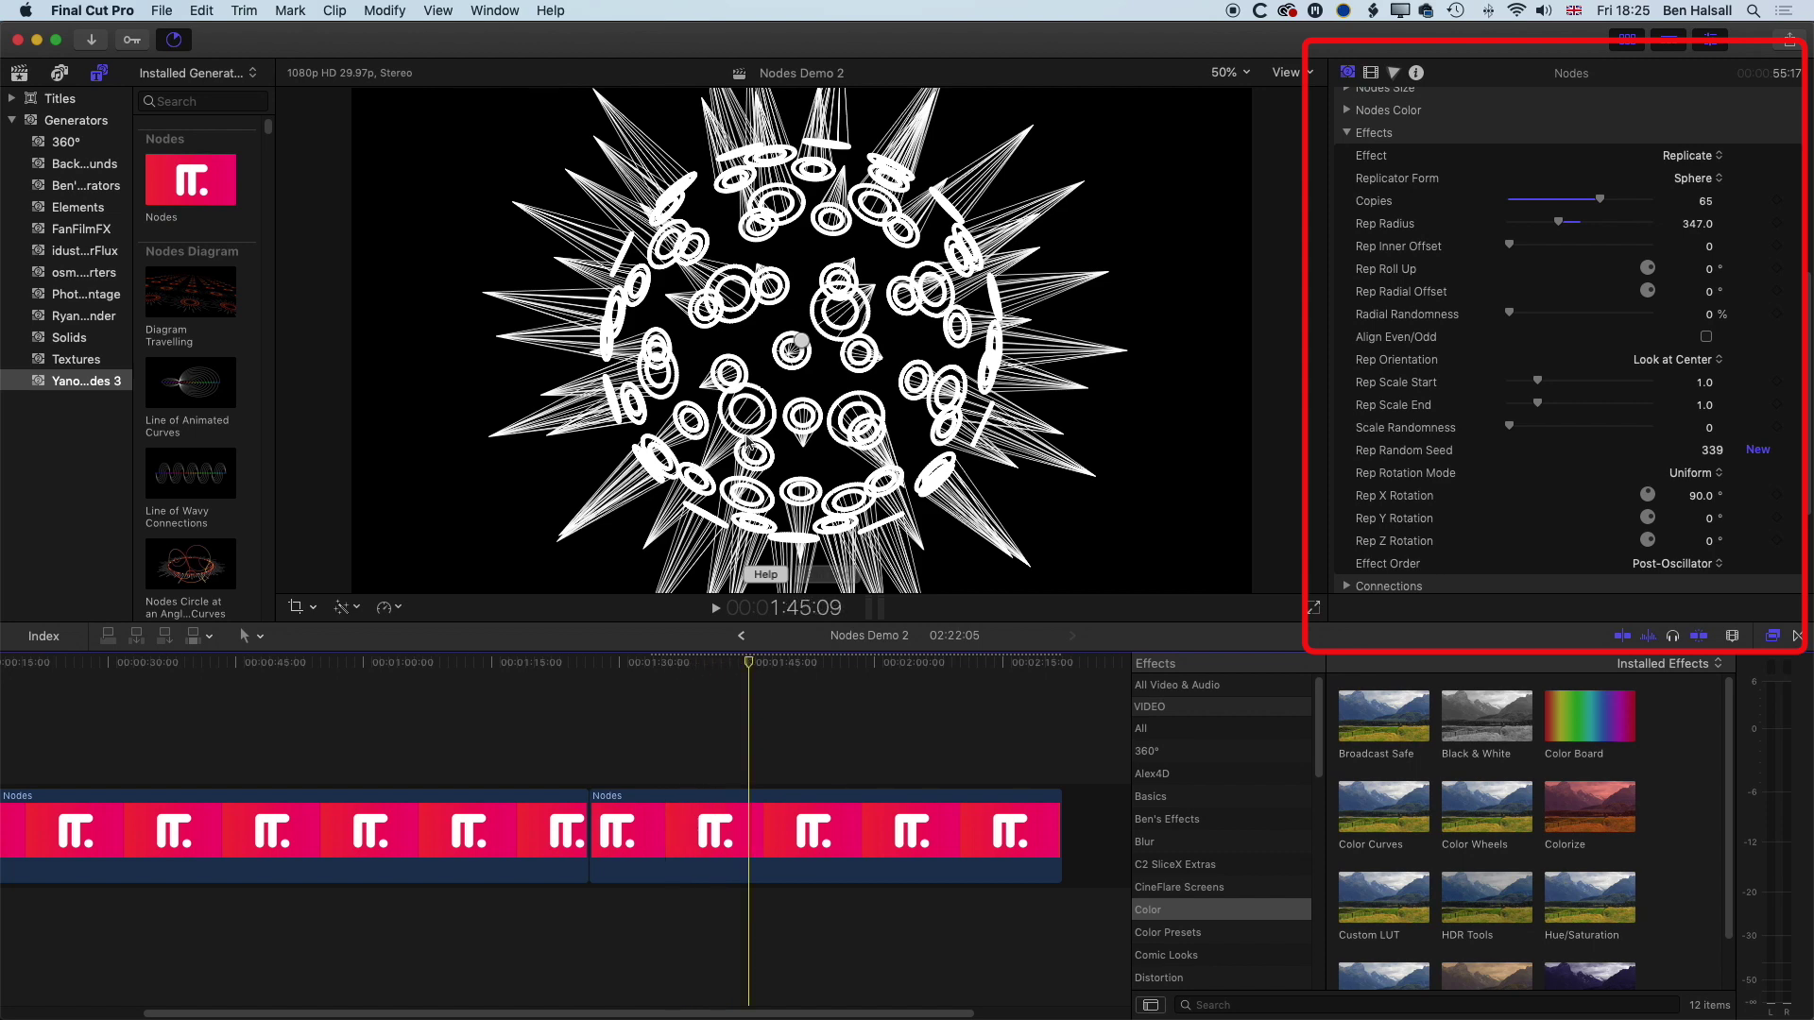
{"action": "left_click_drag", "start_coordinate": [1510, 247], "coordinate": [1457, 245]}
Step: Reset the Transform Rotation X to 0°
{"action": "left_click", "coordinate": [1346, 134]}
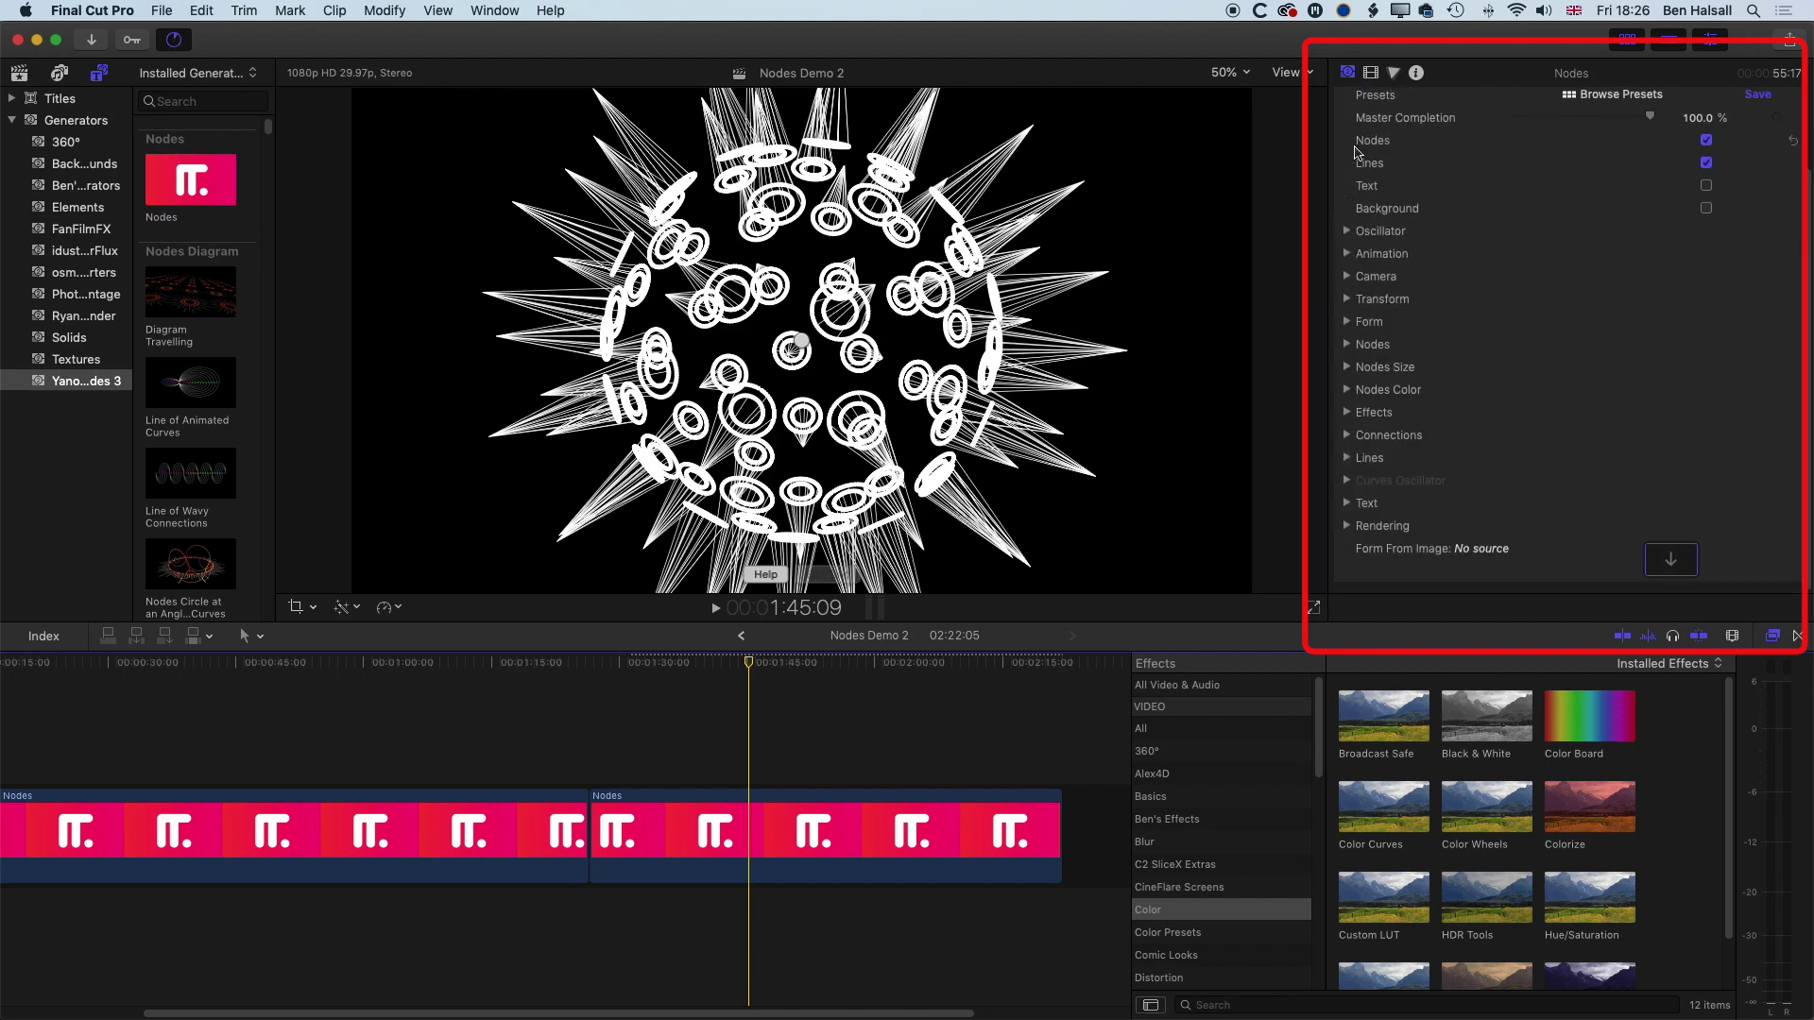
{"action": "left_click", "coordinate": [1346, 299]}
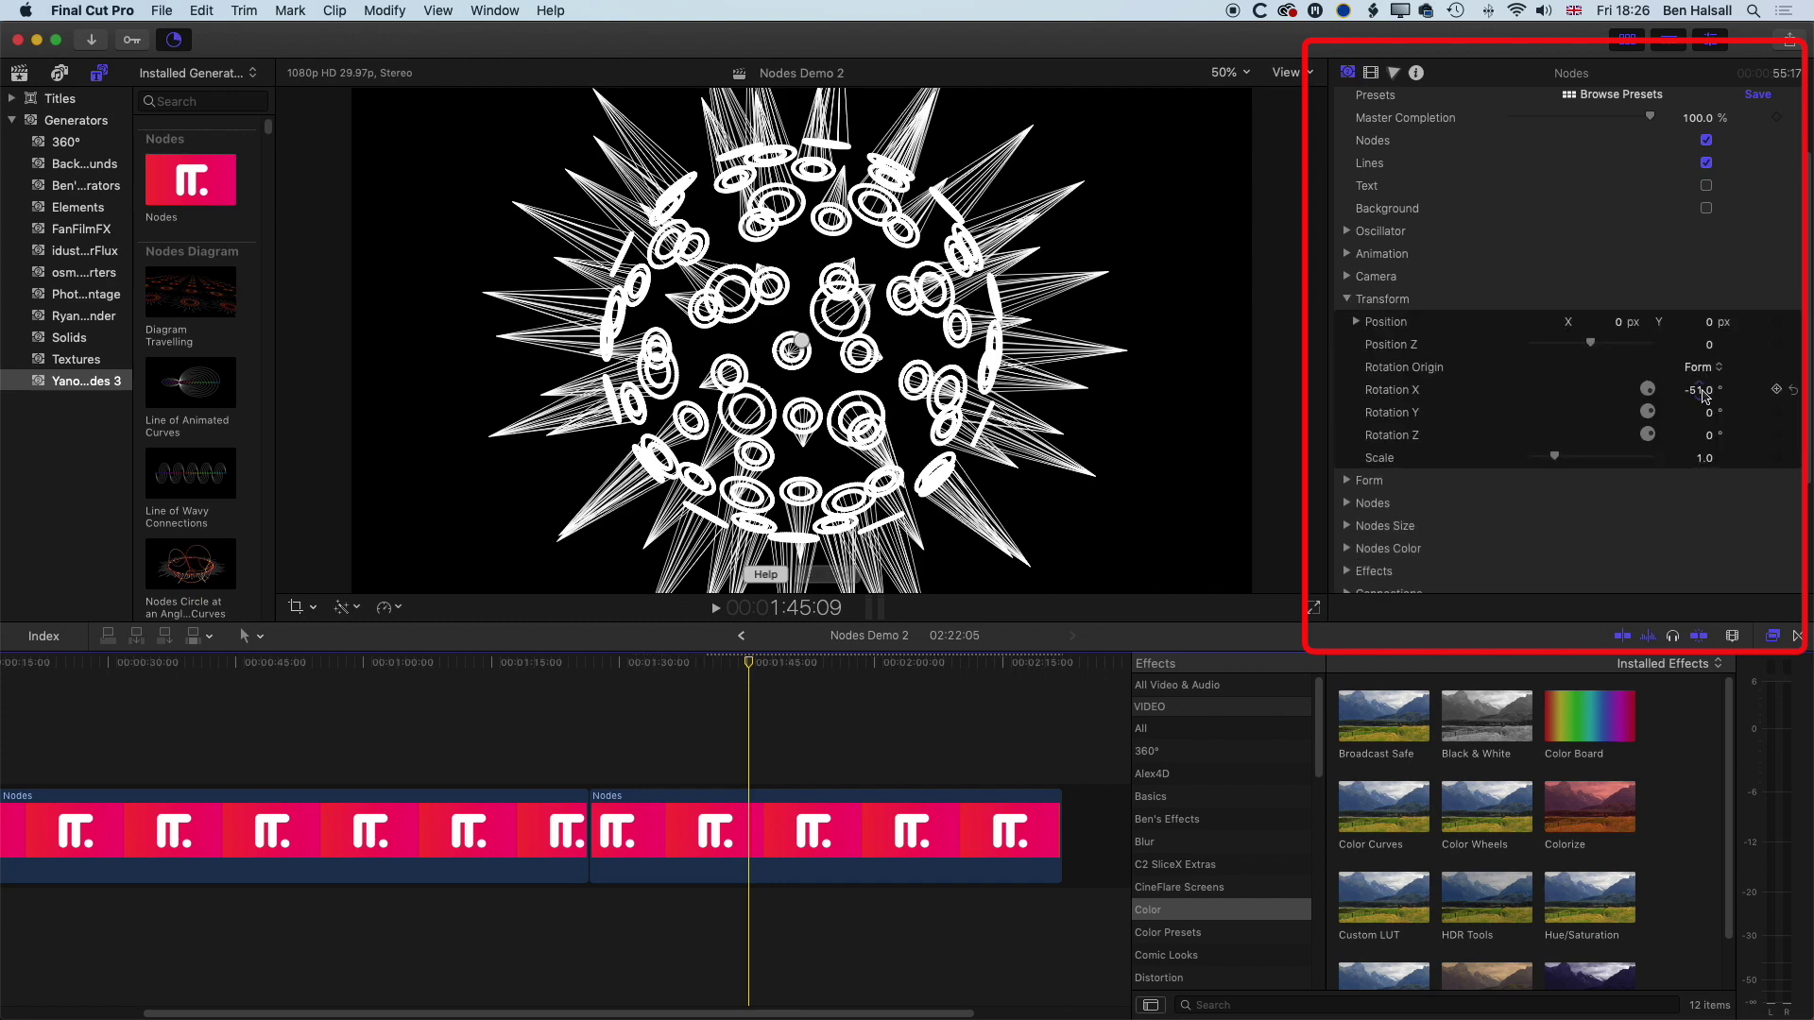
{"action": "left_click", "coordinate": [1703, 395]}
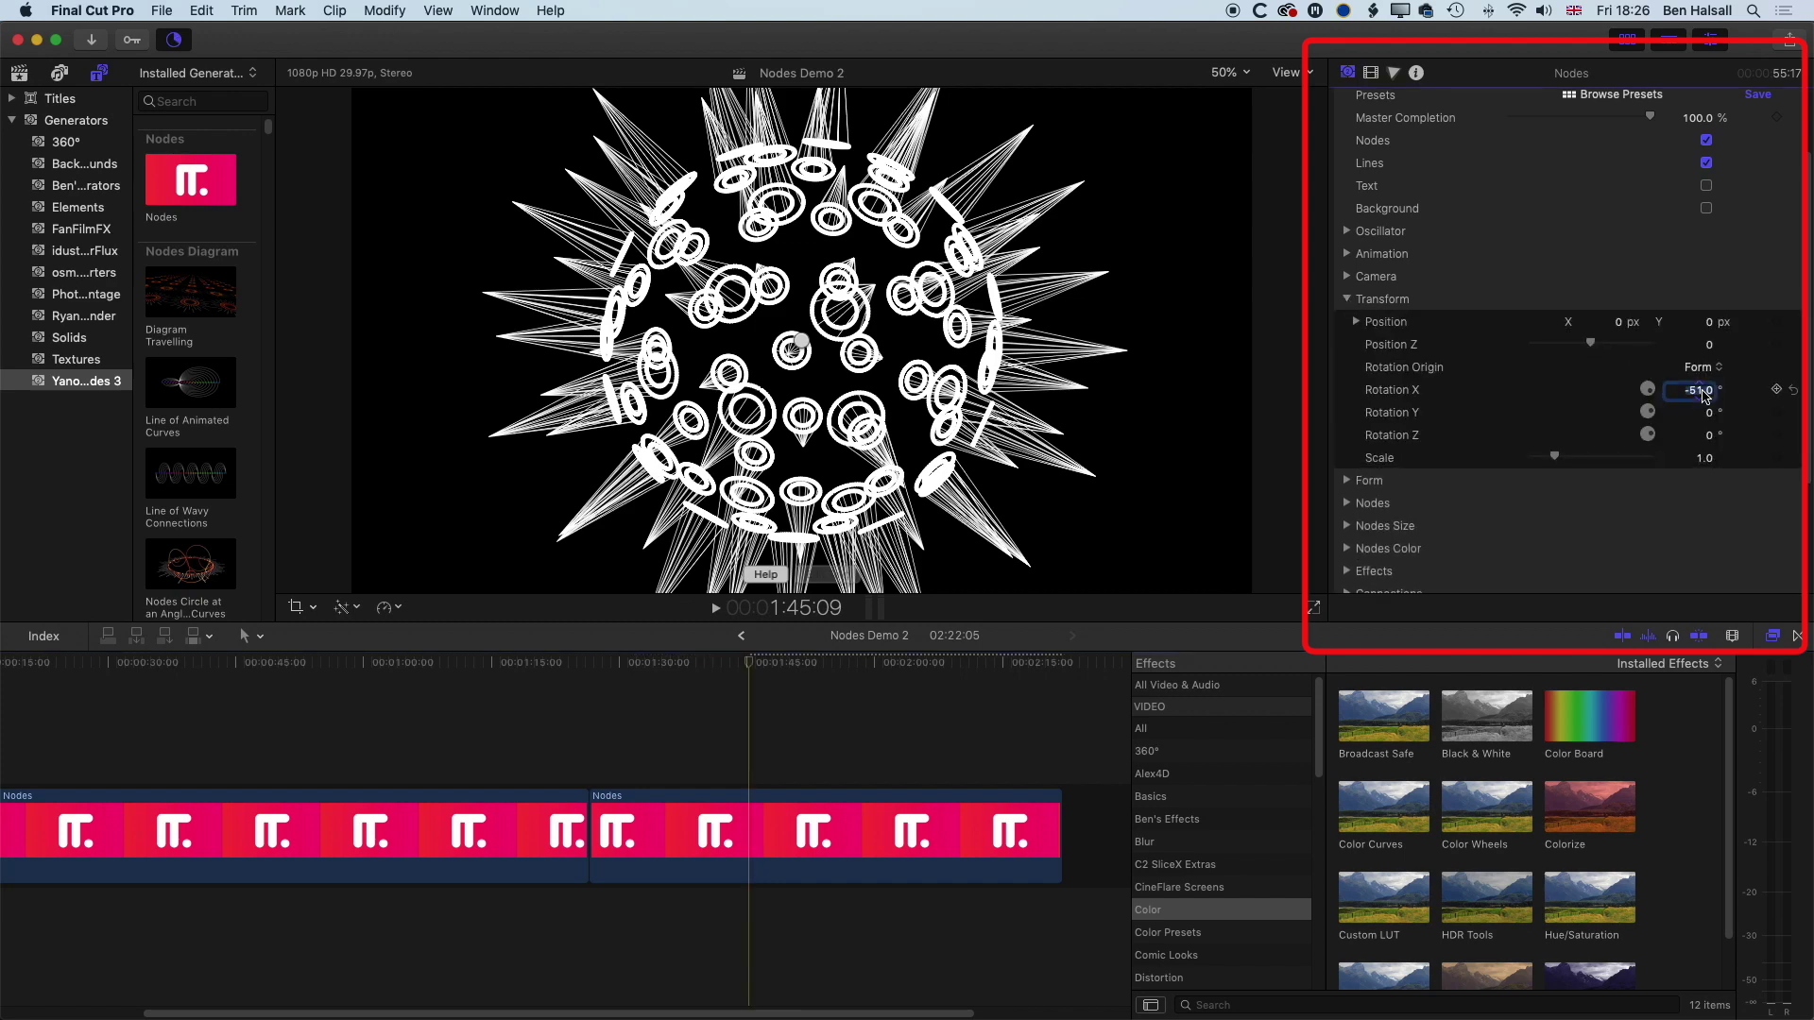
{"action": "key", "text": "Tab"}
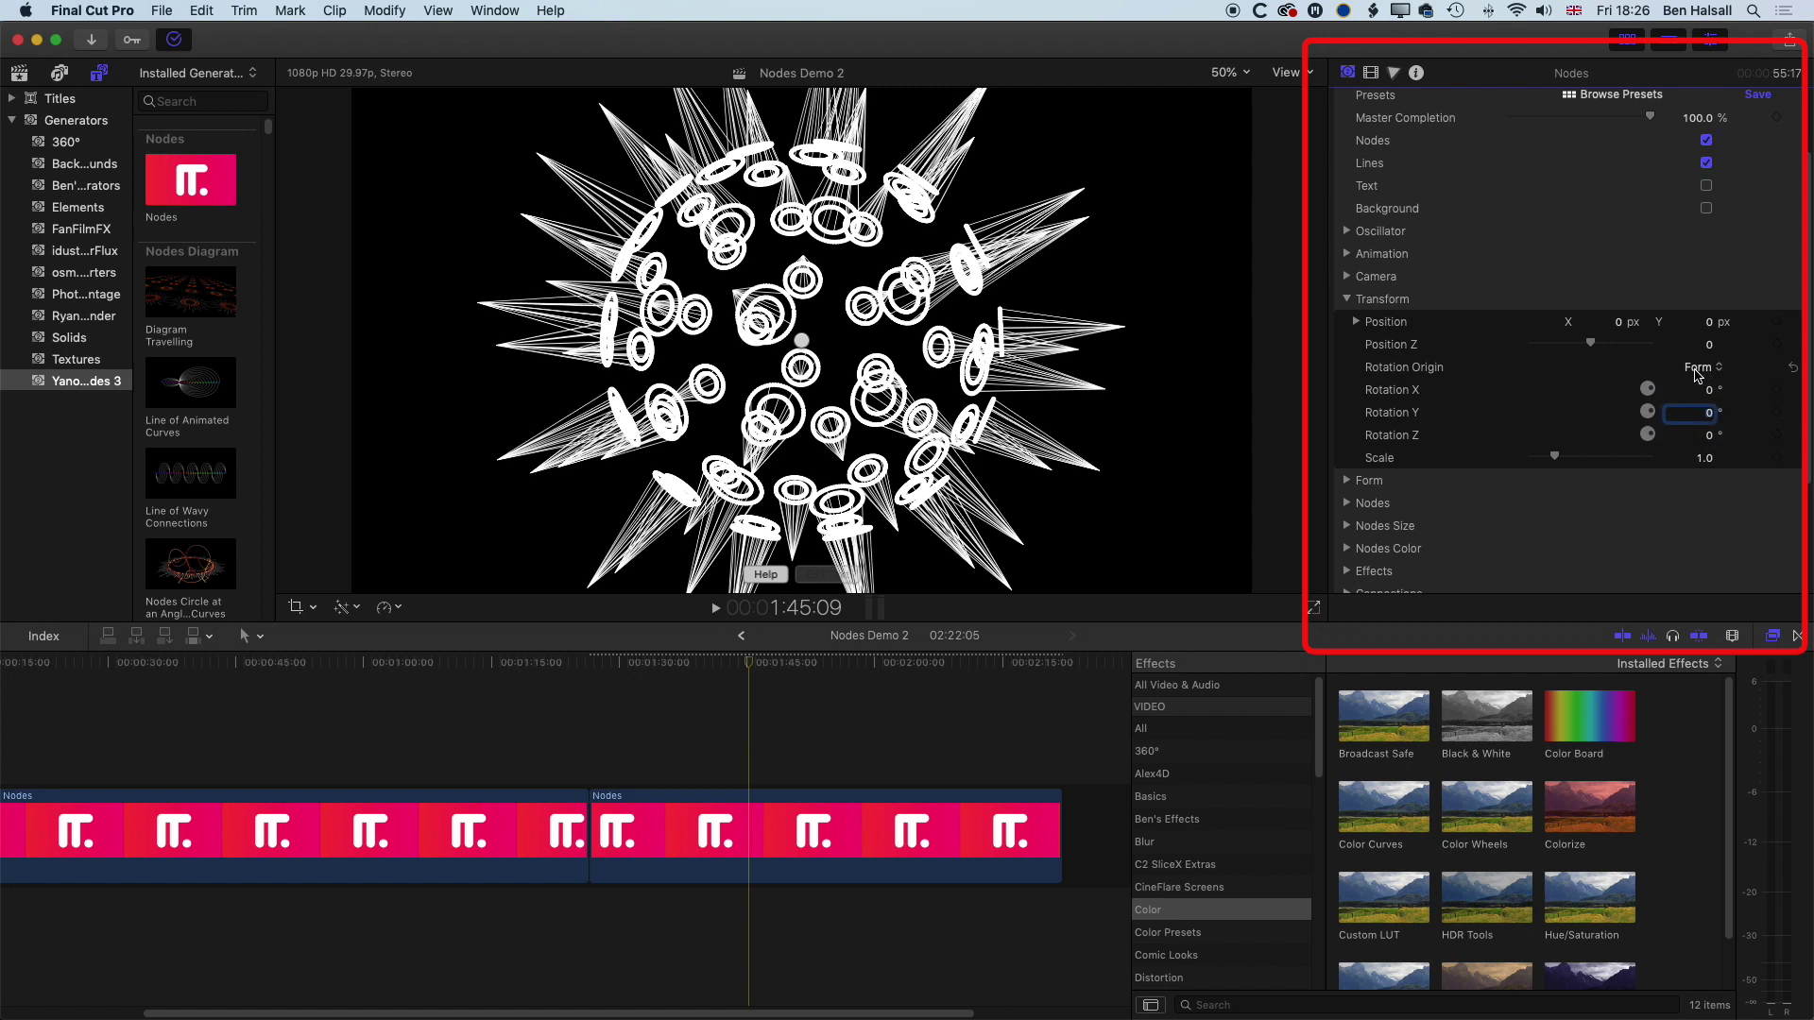
Step: Pull the camera back from the spiky sphere by setting Camera Position Z to -2009
{"action": "left_click", "coordinate": [1347, 299]}
{"action": "left_click", "coordinate": [1346, 276]}
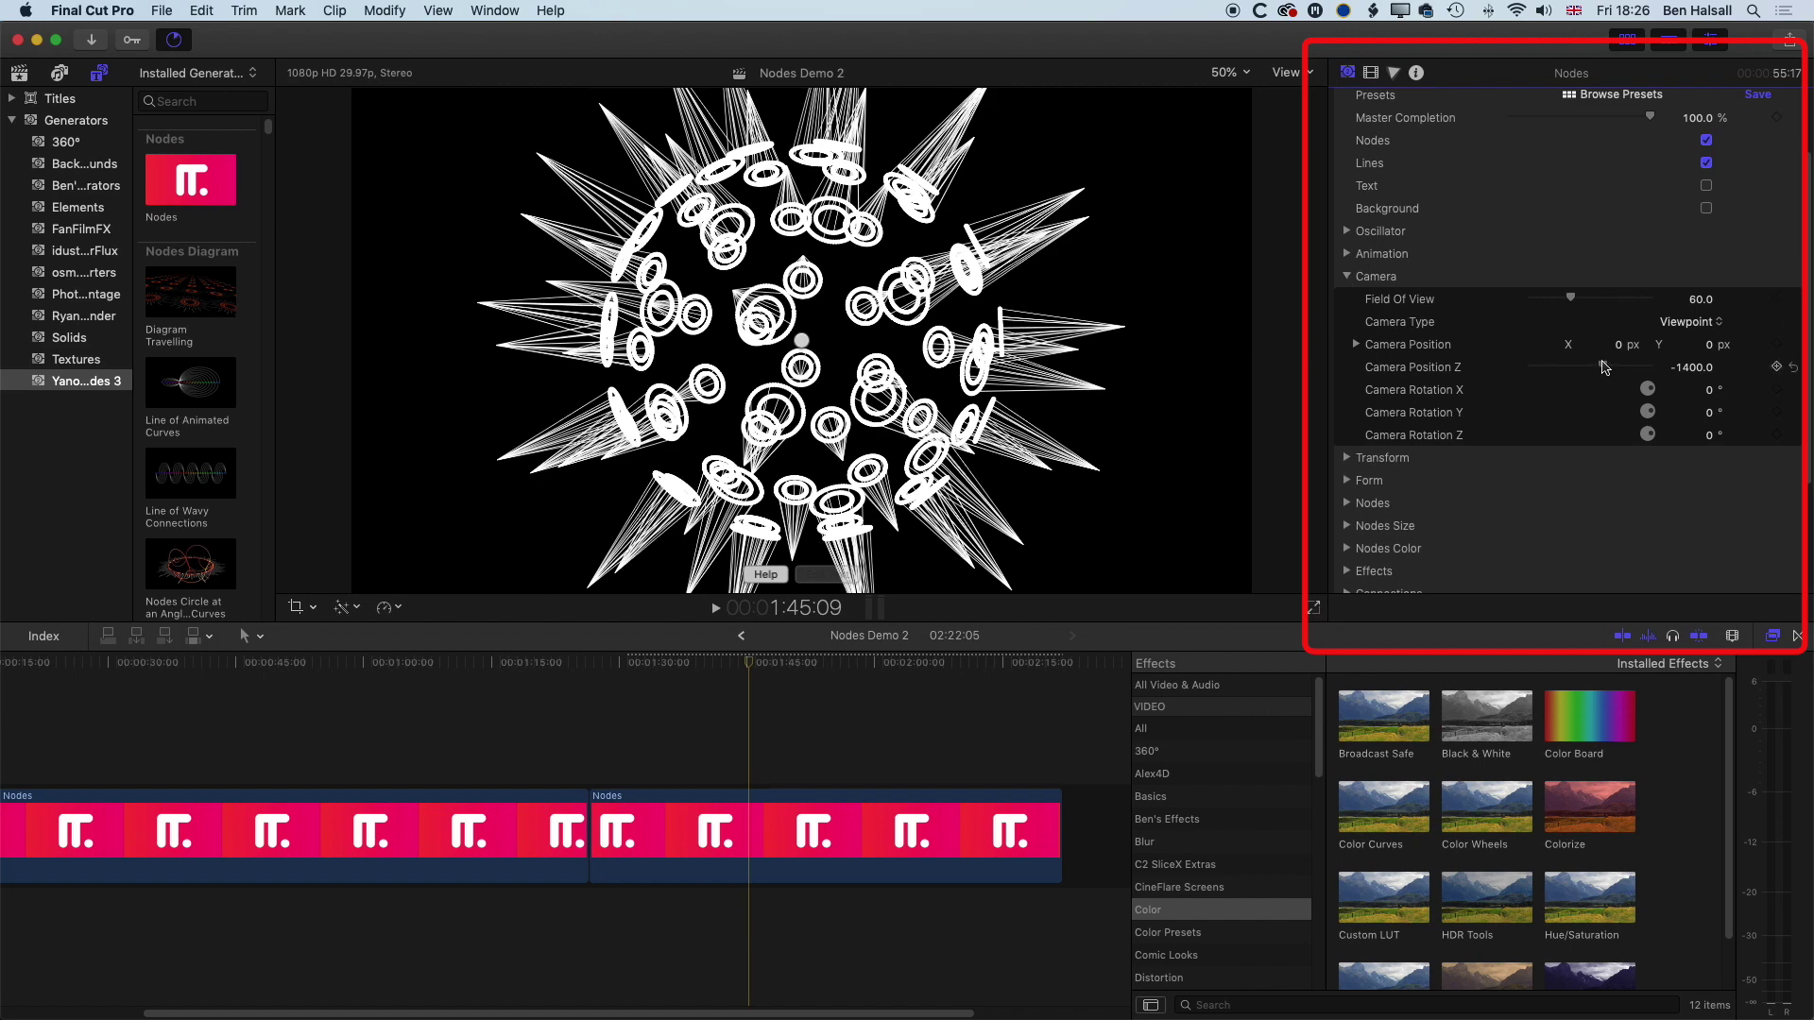
{"action": "left_click_drag", "start_coordinate": [1605, 369], "coordinate": [1594, 369]}
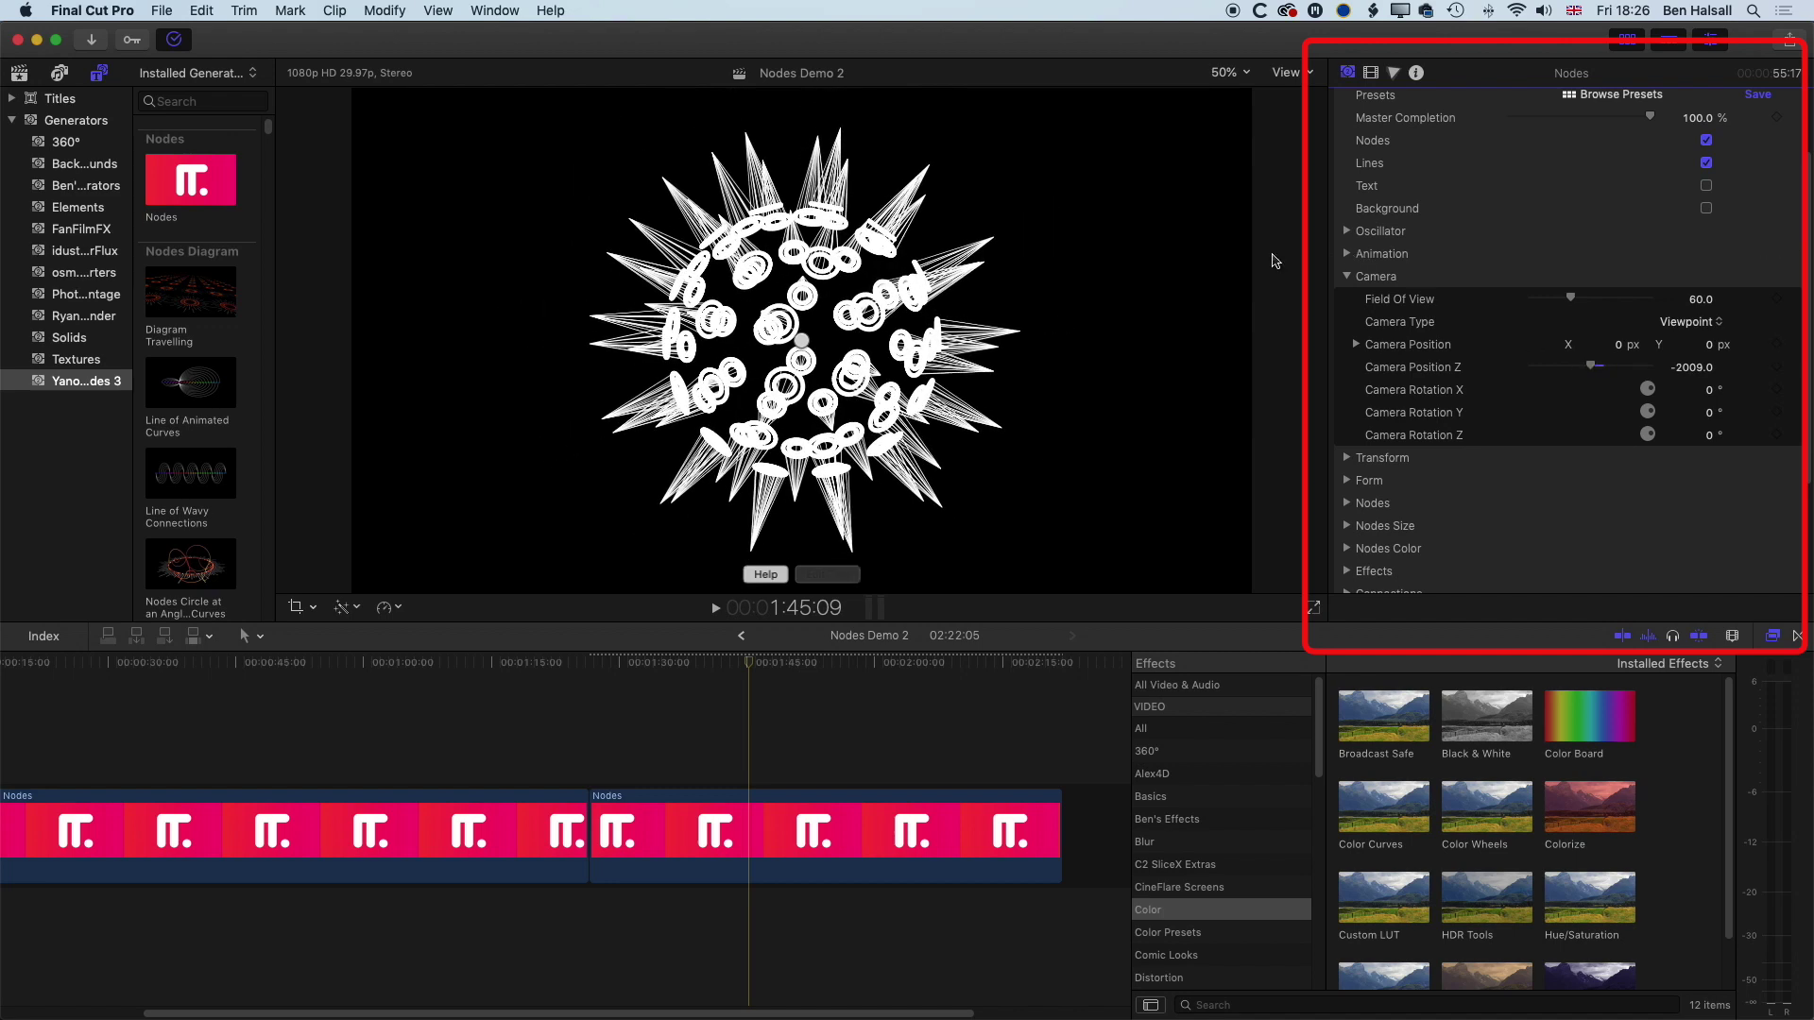
{"action": "left_click", "coordinate": [1347, 277]}
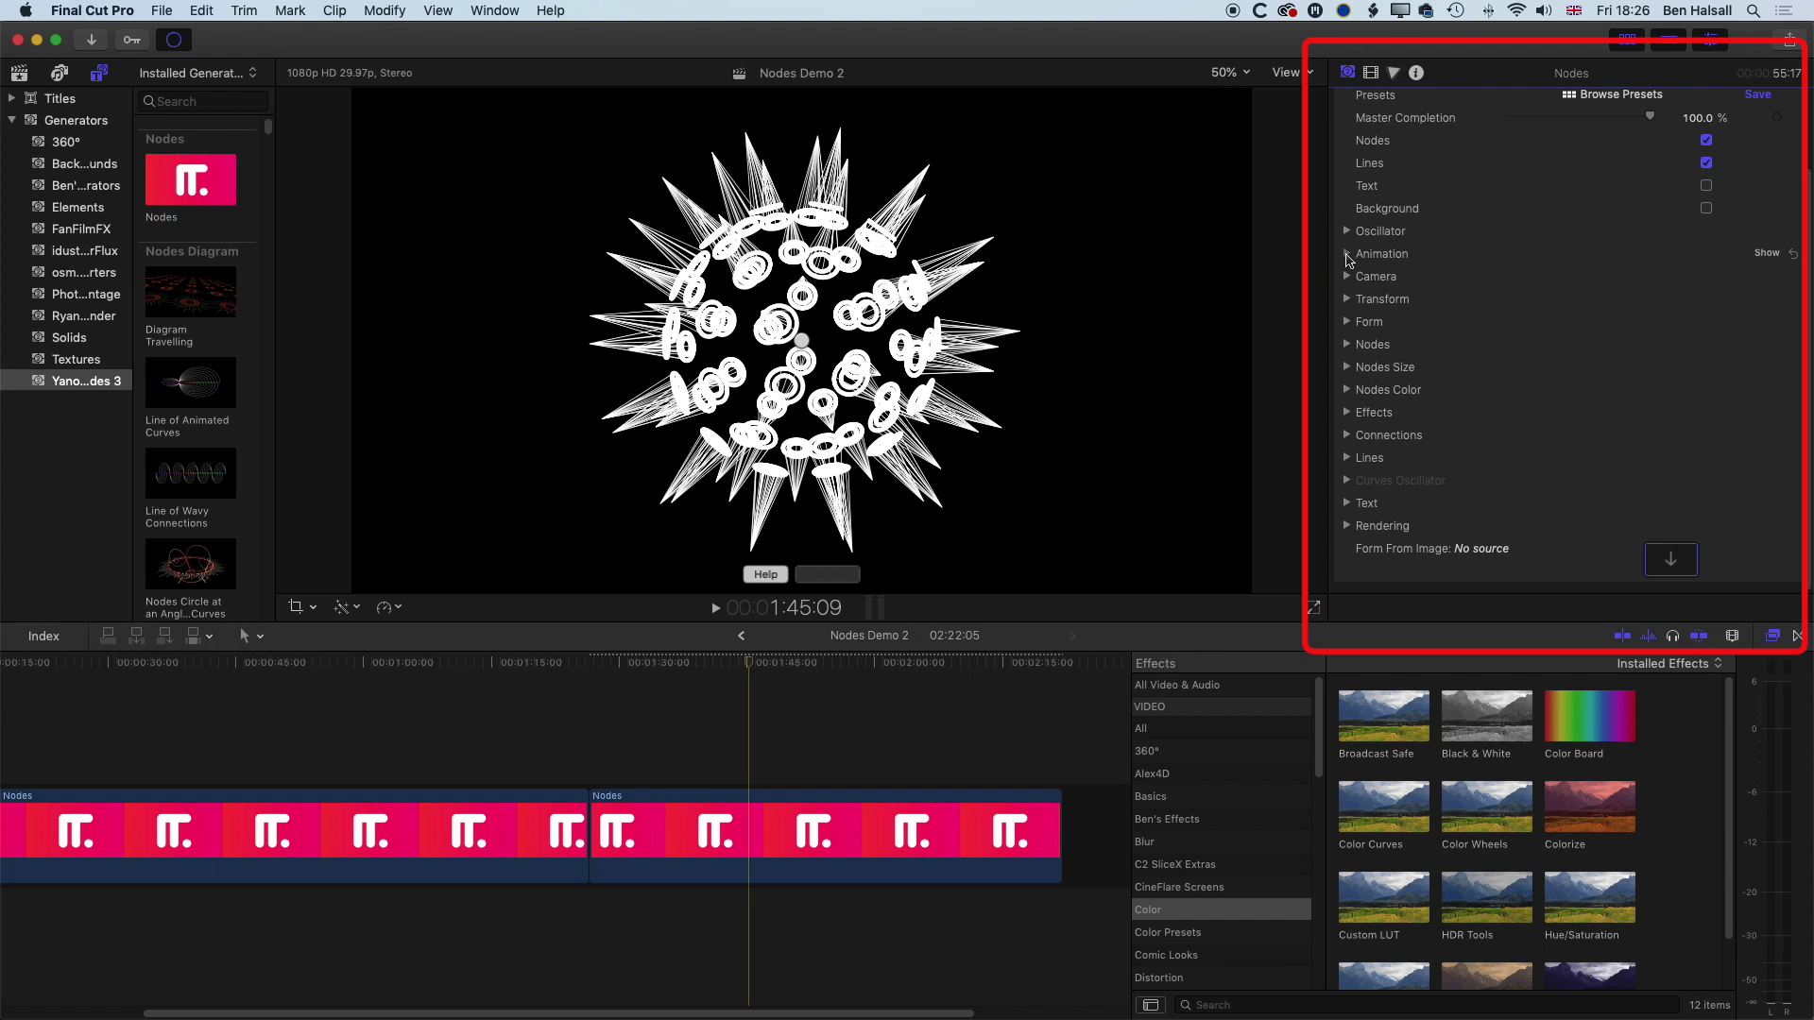
Step: Assign Effects Replicate Rotation Z to animation Destination 1 with Speed 1 at 7.0, and preview the motion
{"action": "left_click", "coordinate": [1346, 254]}
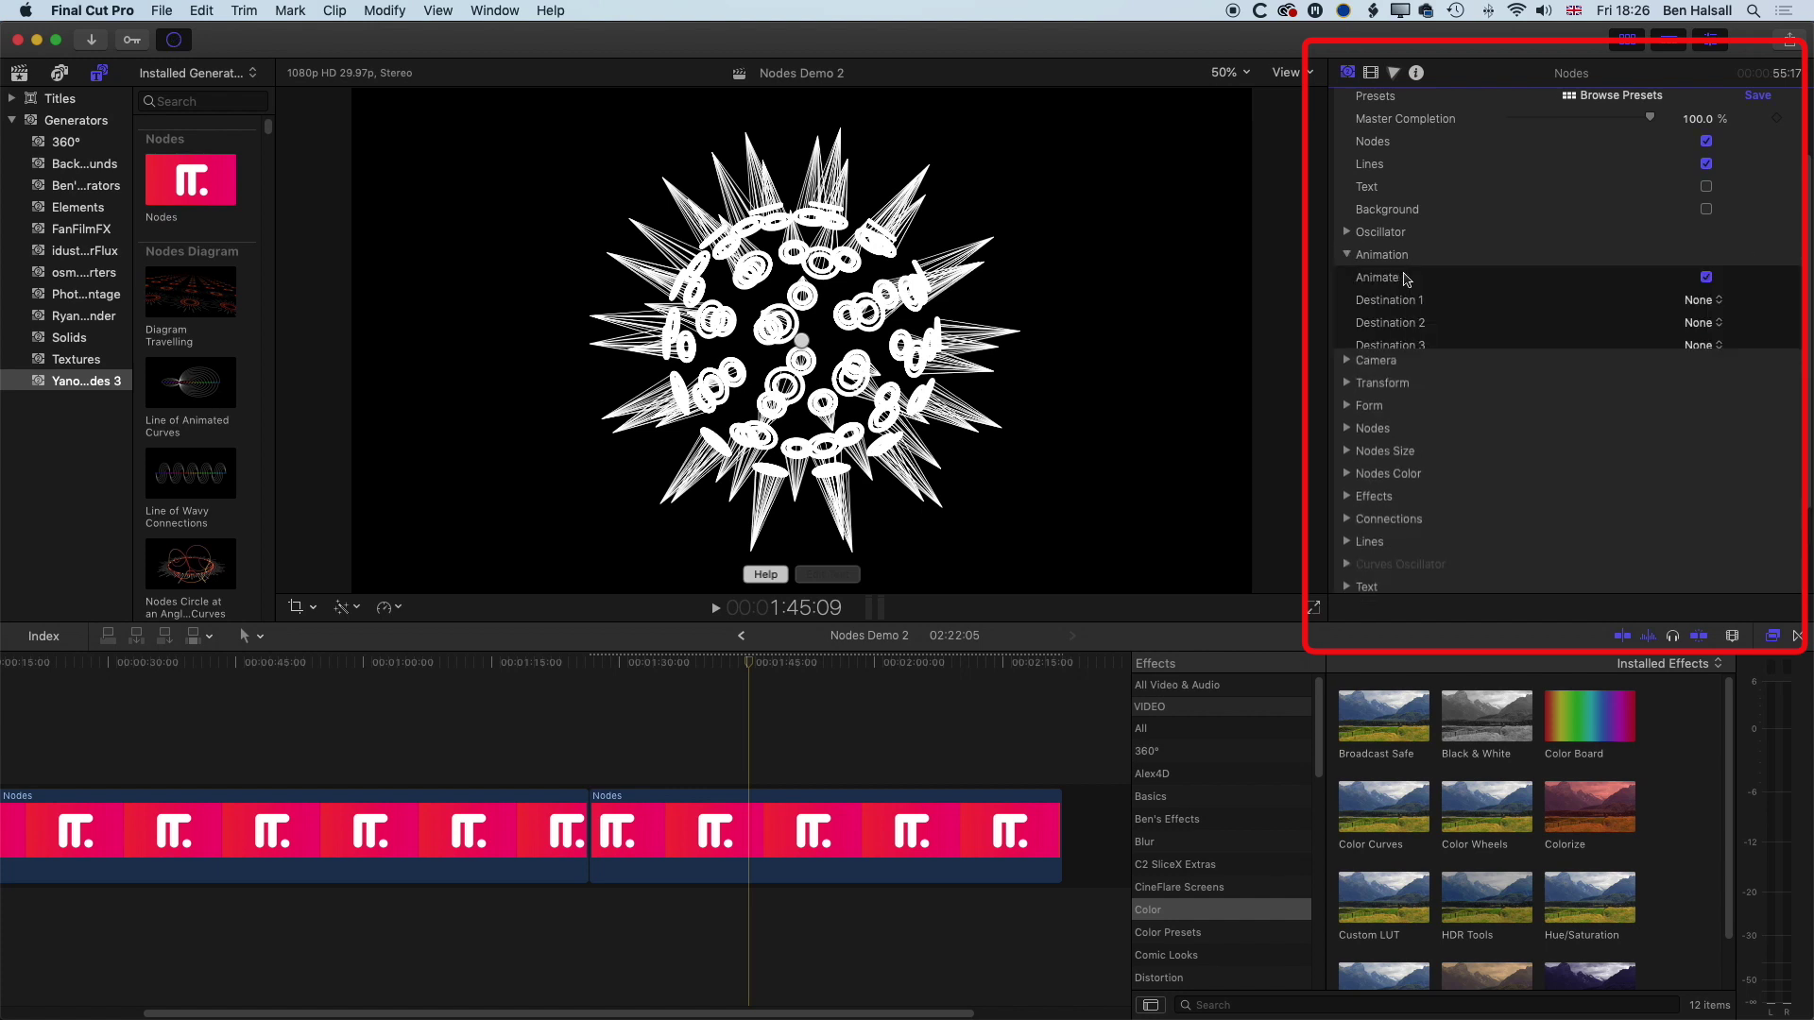
{"action": "left_click", "coordinate": [1700, 300]}
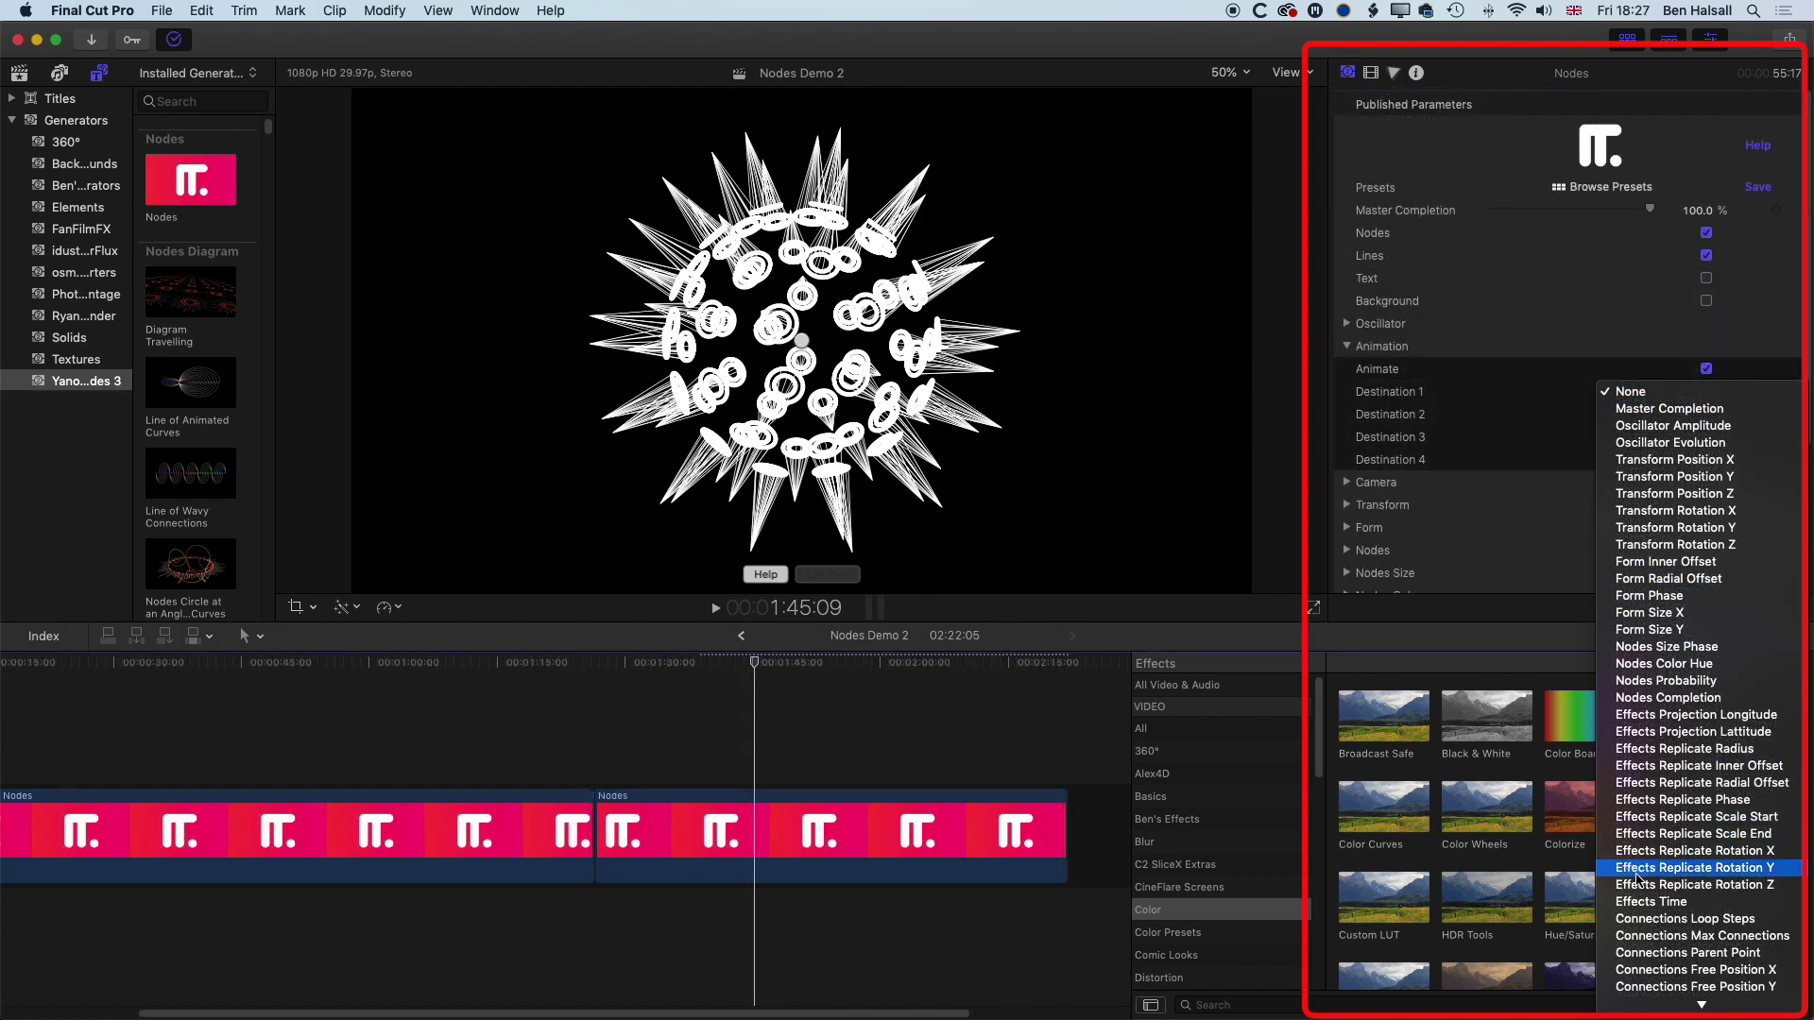
{"action": "left_click", "coordinate": [1662, 885]}
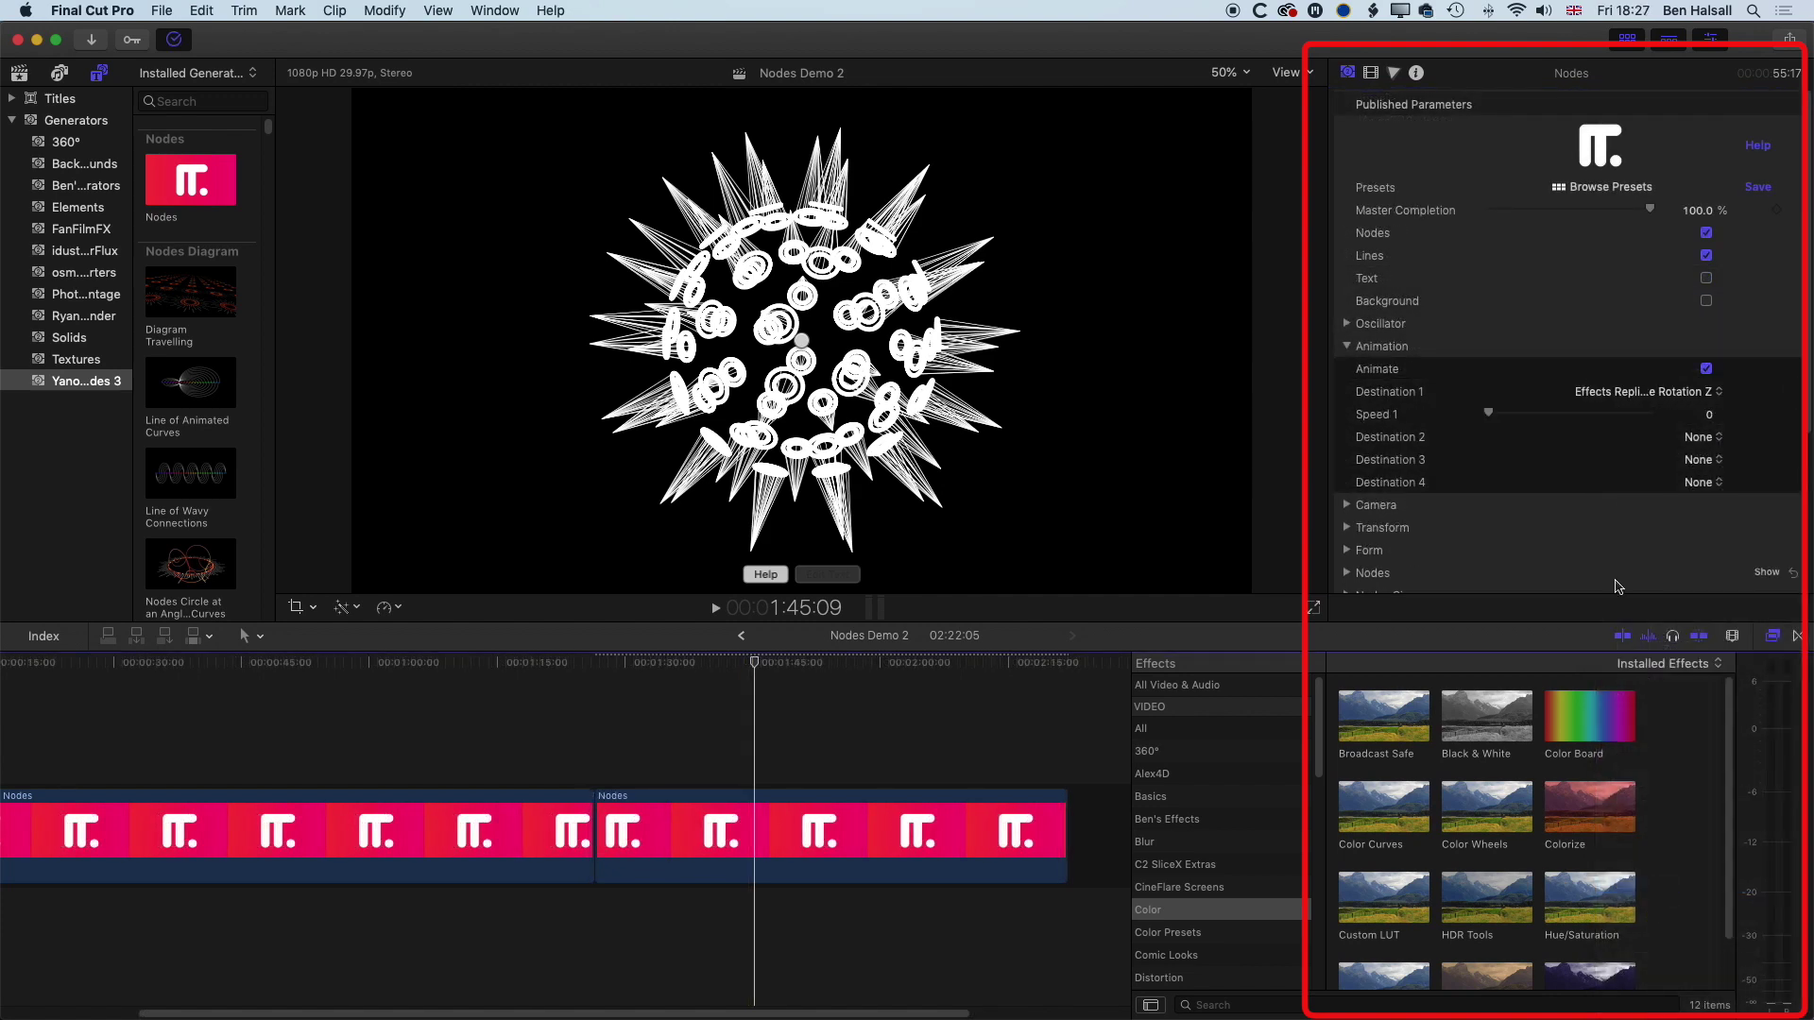
{"action": "left_click_drag", "start_coordinate": [1488, 417], "coordinate": [1547, 419]}
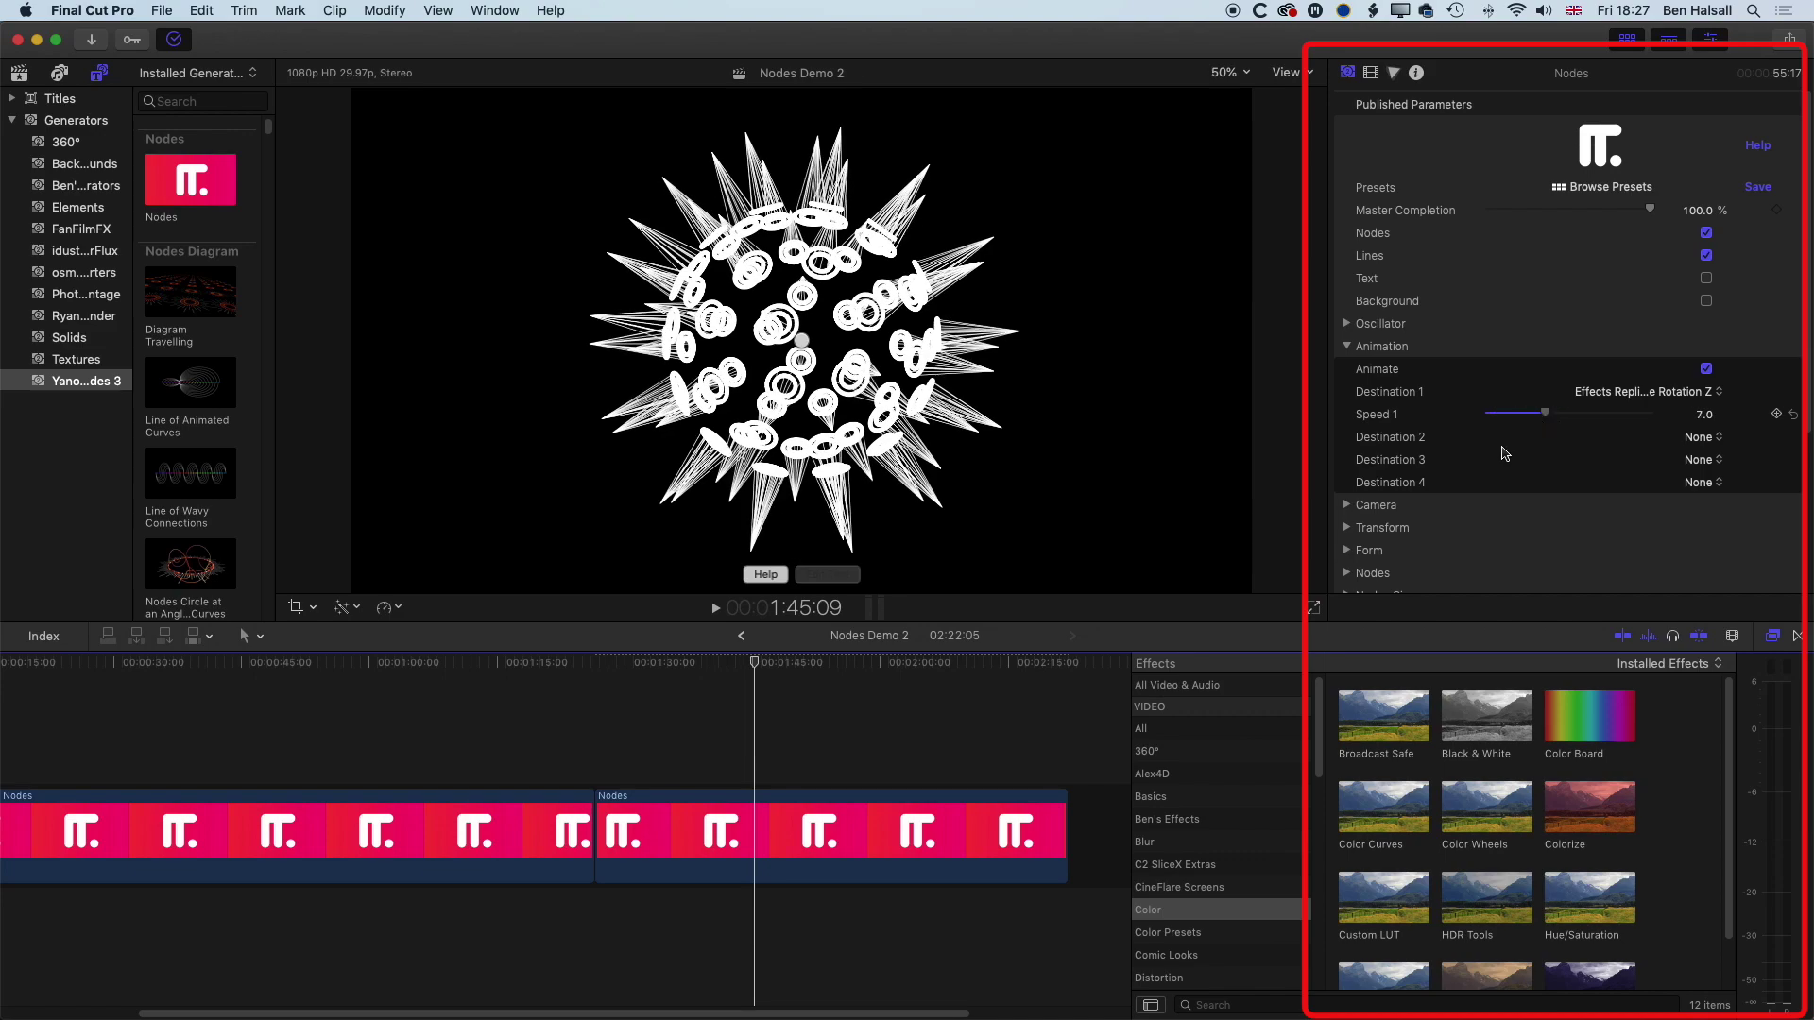
{"action": "left_click", "coordinate": [736, 663]}
{"action": "mouse_move", "coordinate": [735, 666]}
{"action": "left_mouse_down"}
{"action": "mouse_move", "coordinate": [661, 664]}
{"action": "mouse_move", "coordinate": [931, 672]}
{"action": "mouse_move", "coordinate": [756, 673]}
{"action": "left_mouse_up"}
Step: Assign Transform Rotation Z to animation Destination 2 with Speed 2 at 2.0, and play back the clip
{"action": "left_click", "coordinate": [1705, 437]}
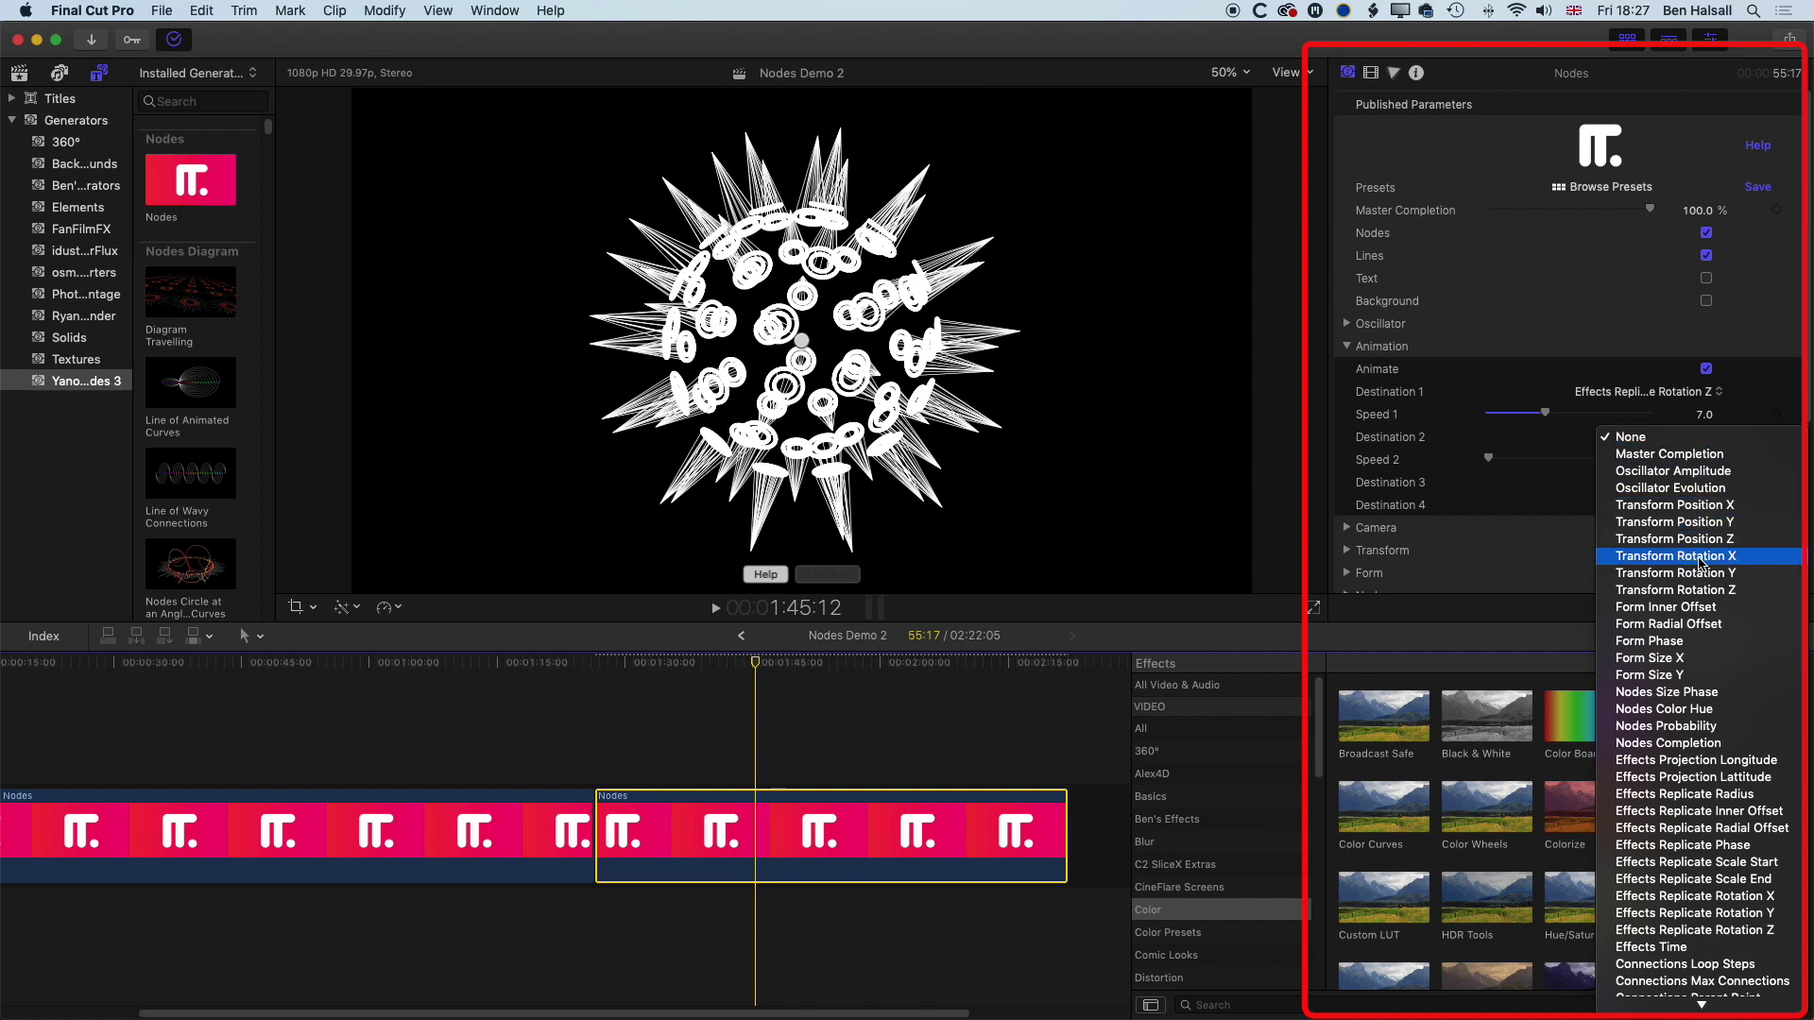
{"action": "left_click", "coordinate": [1700, 591]}
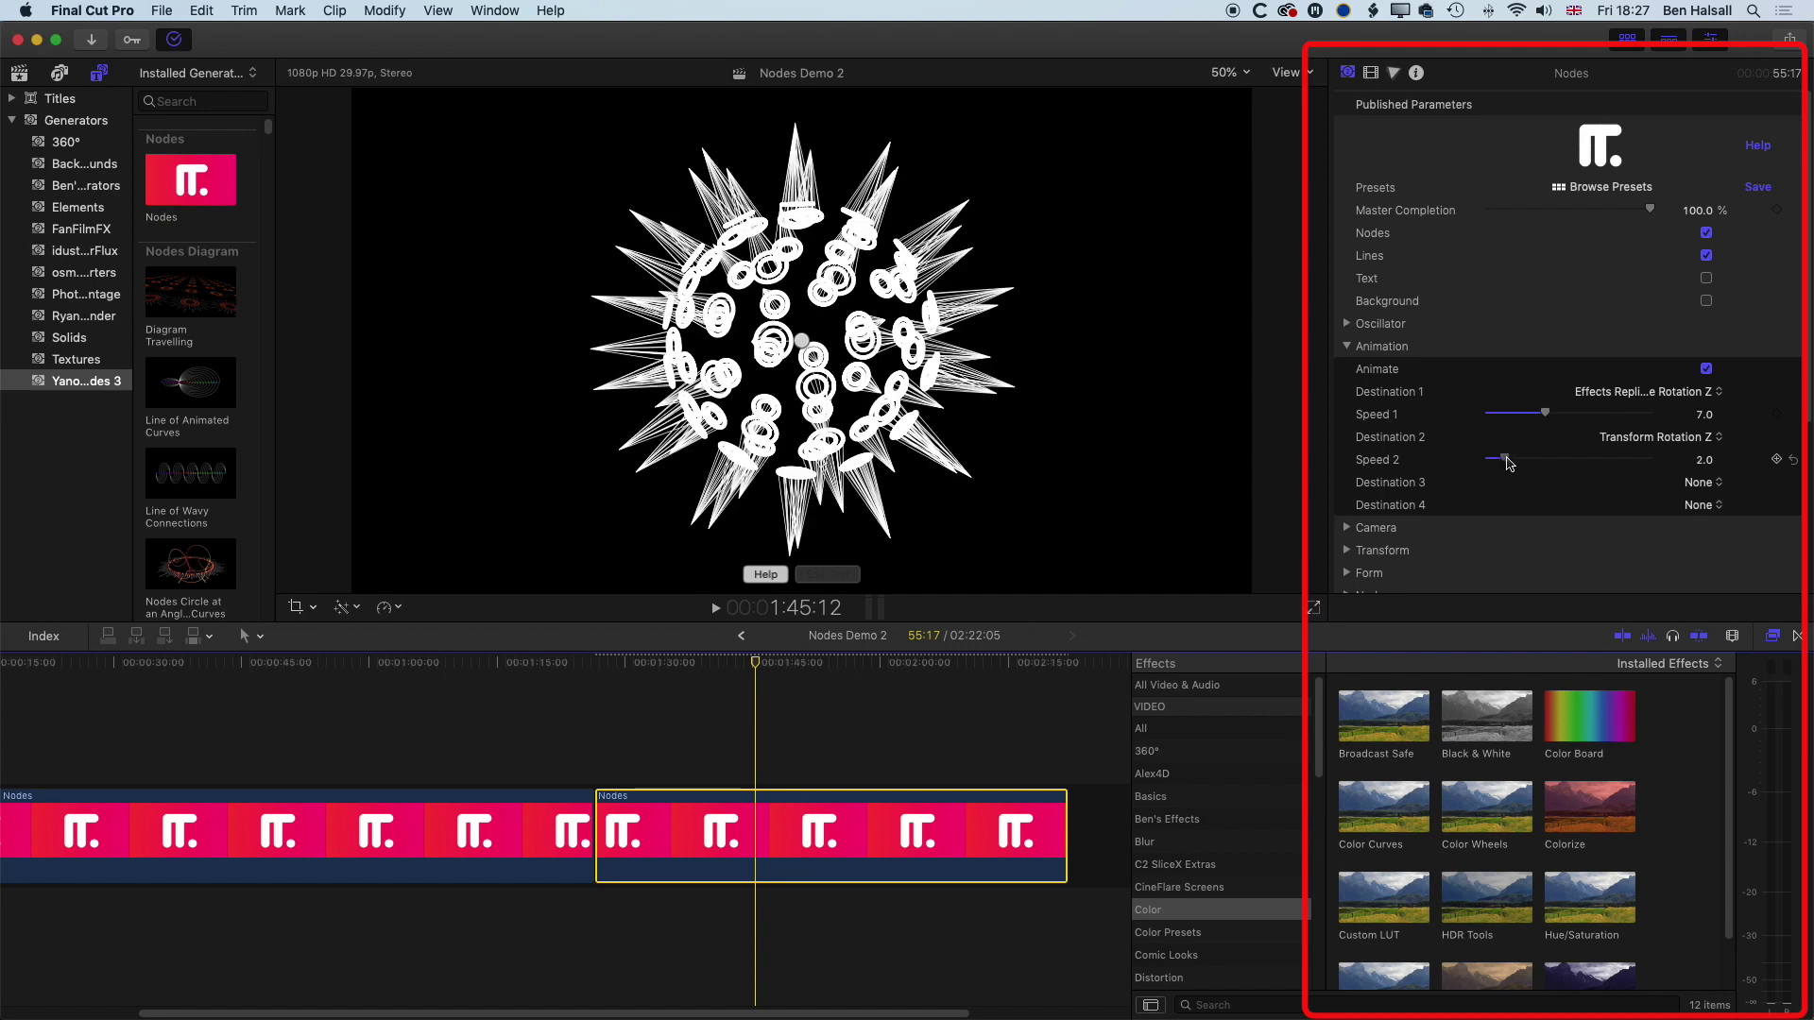
{"action": "left_click", "coordinate": [723, 664]}
{"action": "key", "text": "space"}
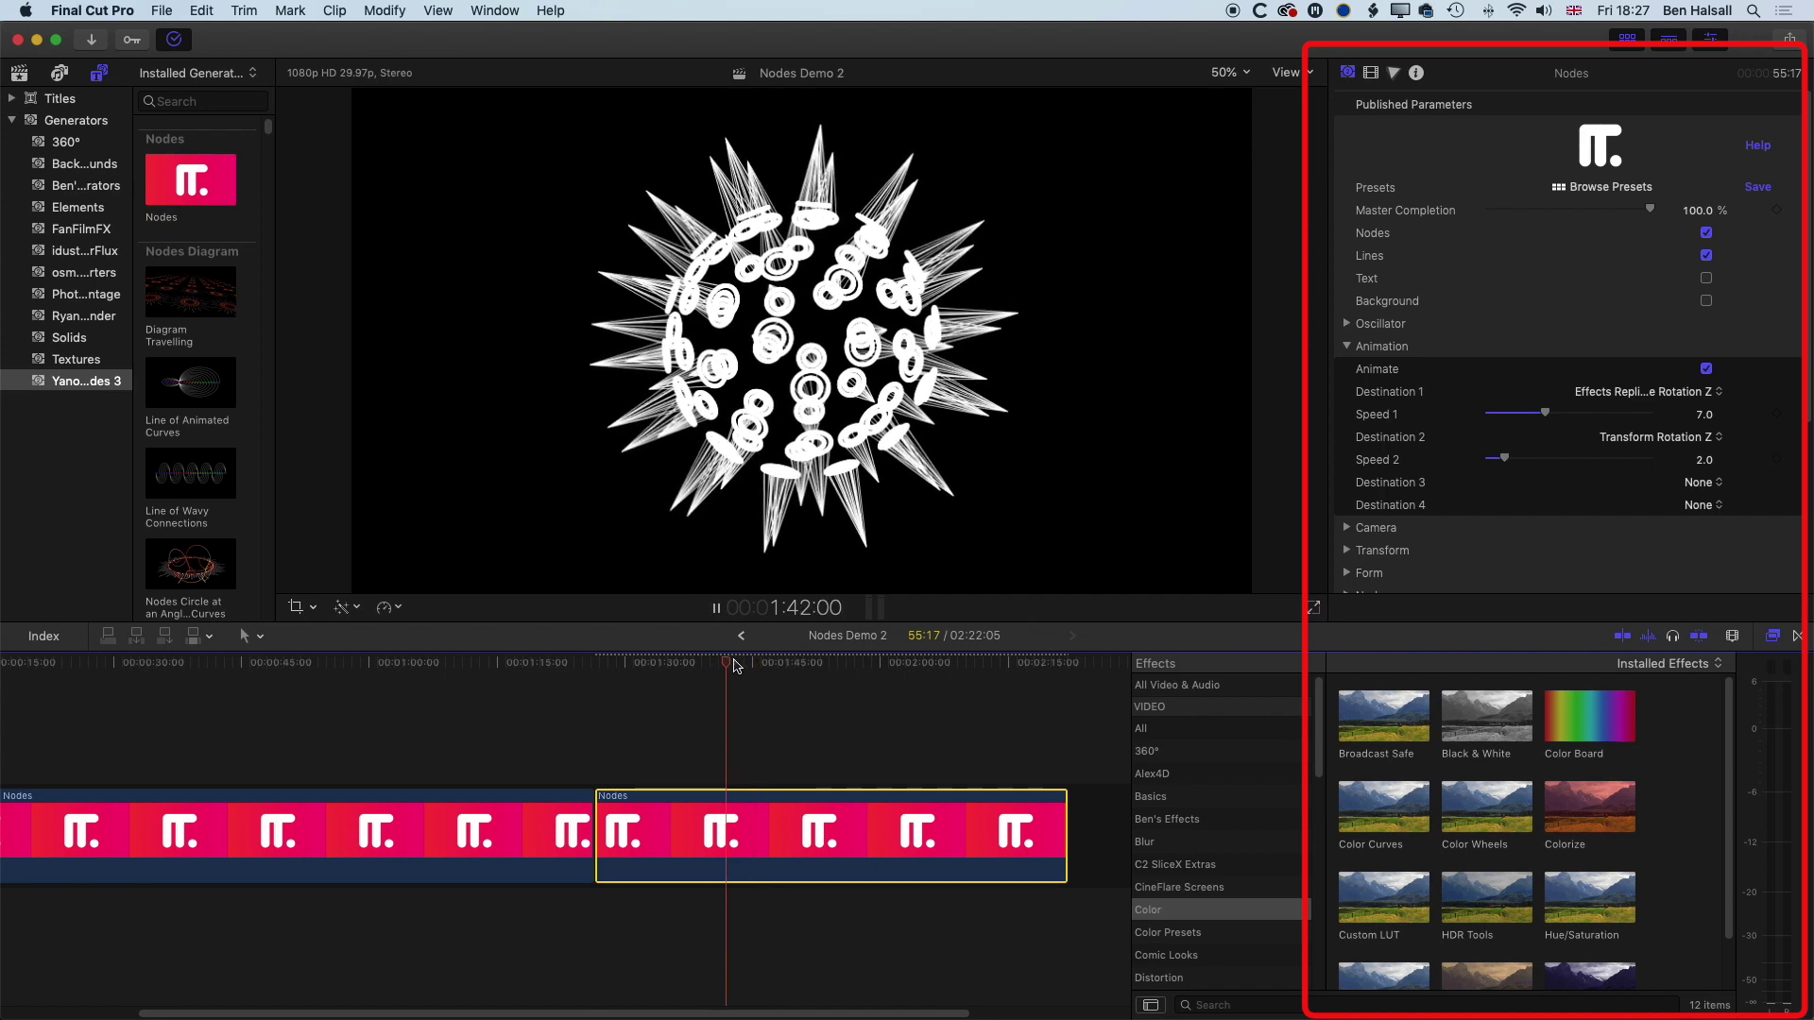
{"action": "key", "text": "space"}
Step: Assign Transform Rotation Y to animation Destination 3 with Speed 3 at 3.0, and play back the combined rotation
{"action": "left_click", "coordinate": [1712, 485]}
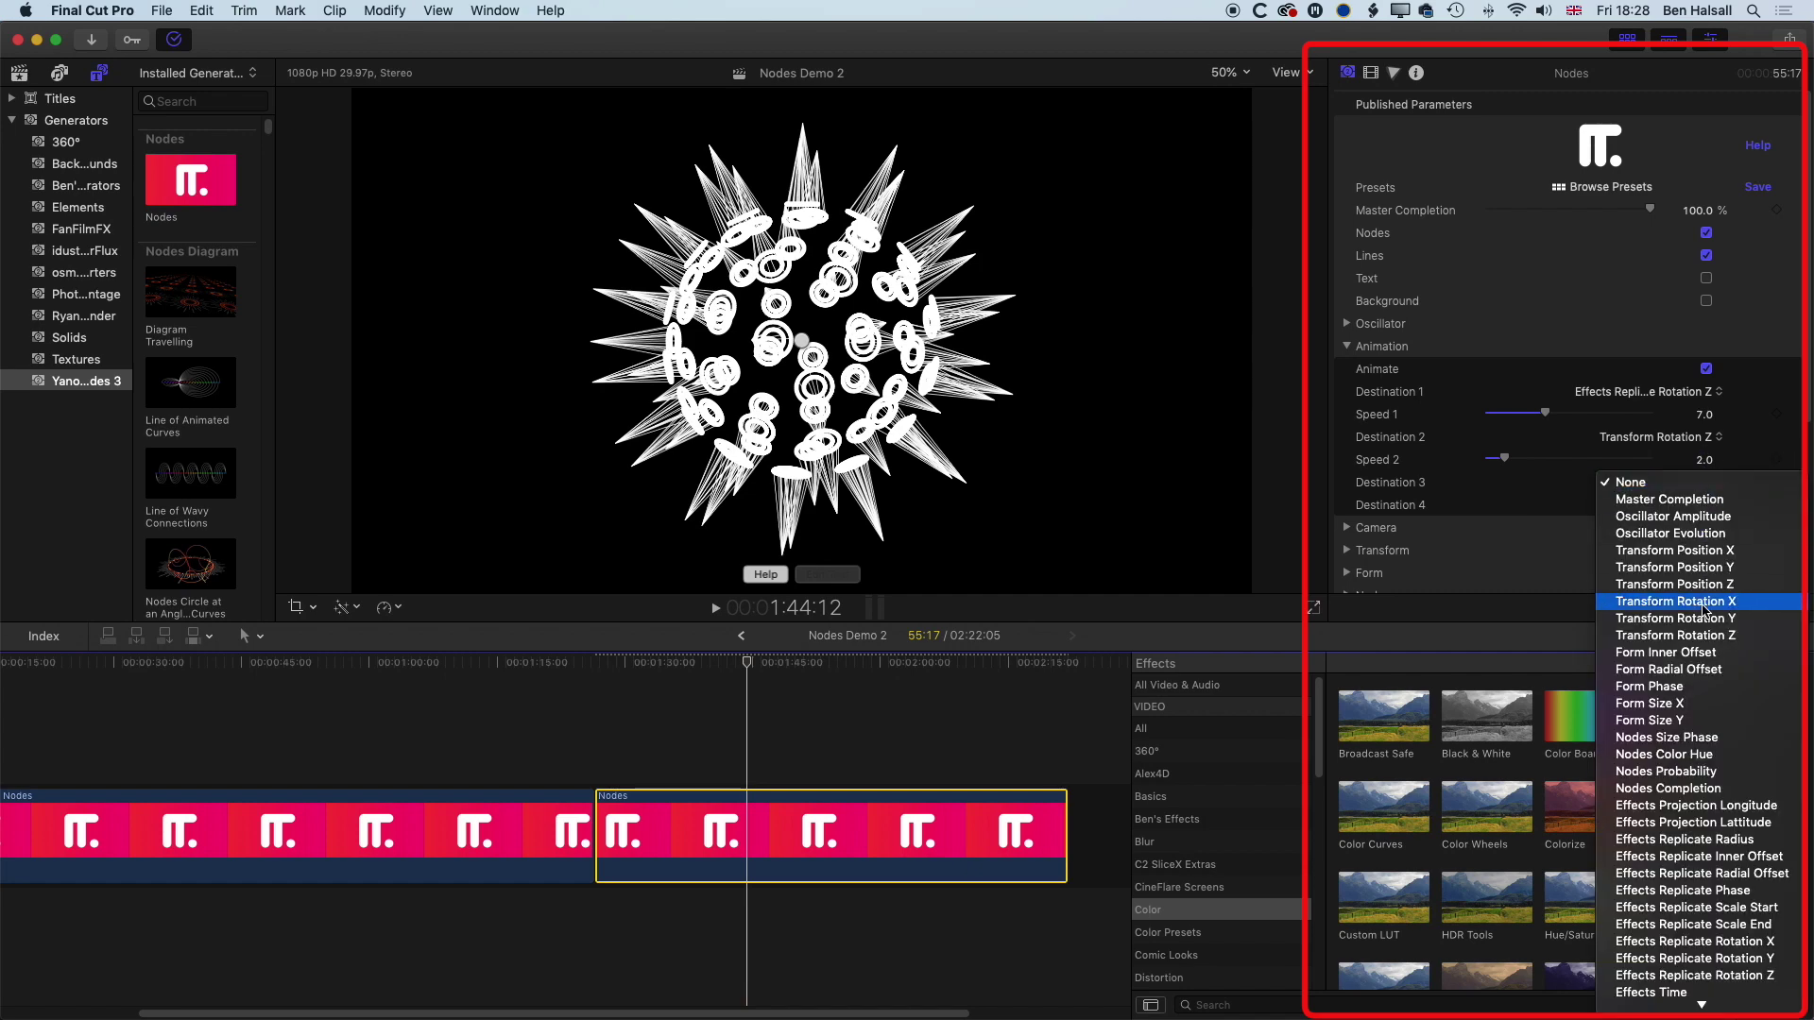
{"action": "left_click", "coordinate": [1734, 625]}
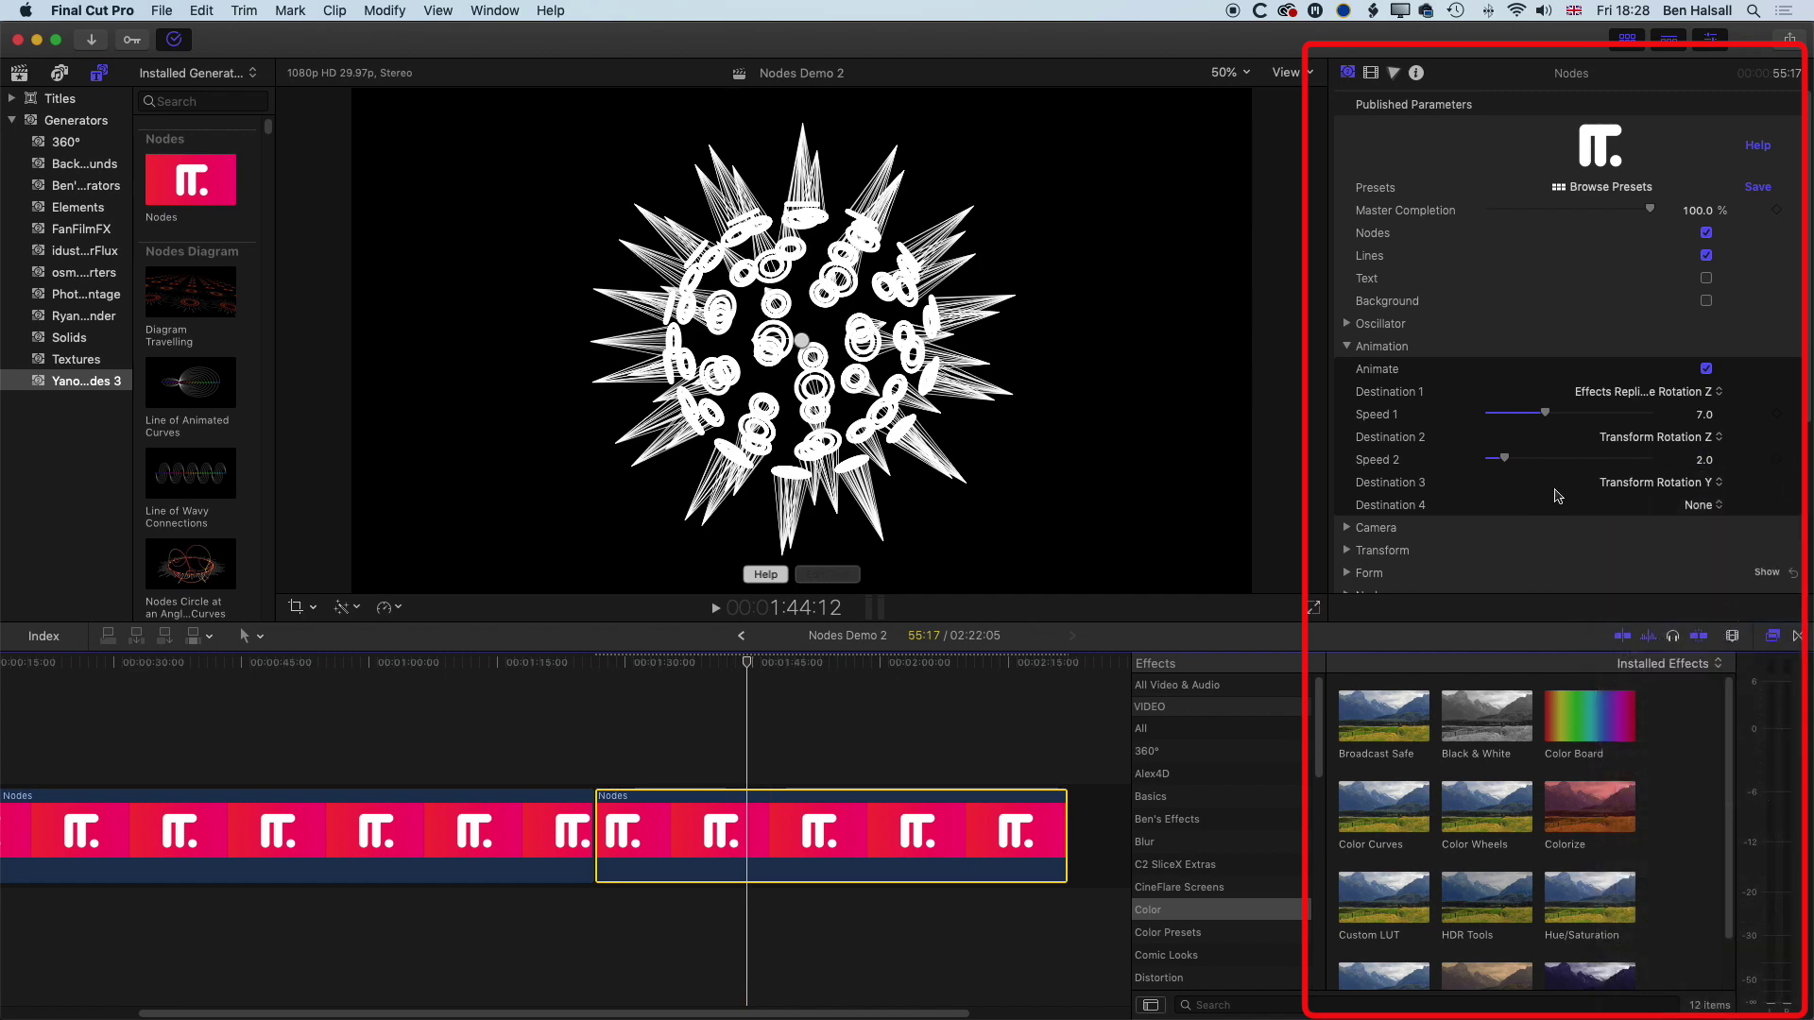
{"action": "left_click_drag", "start_coordinate": [1492, 507], "coordinate": [1512, 506]}
{"action": "key", "text": "space"}
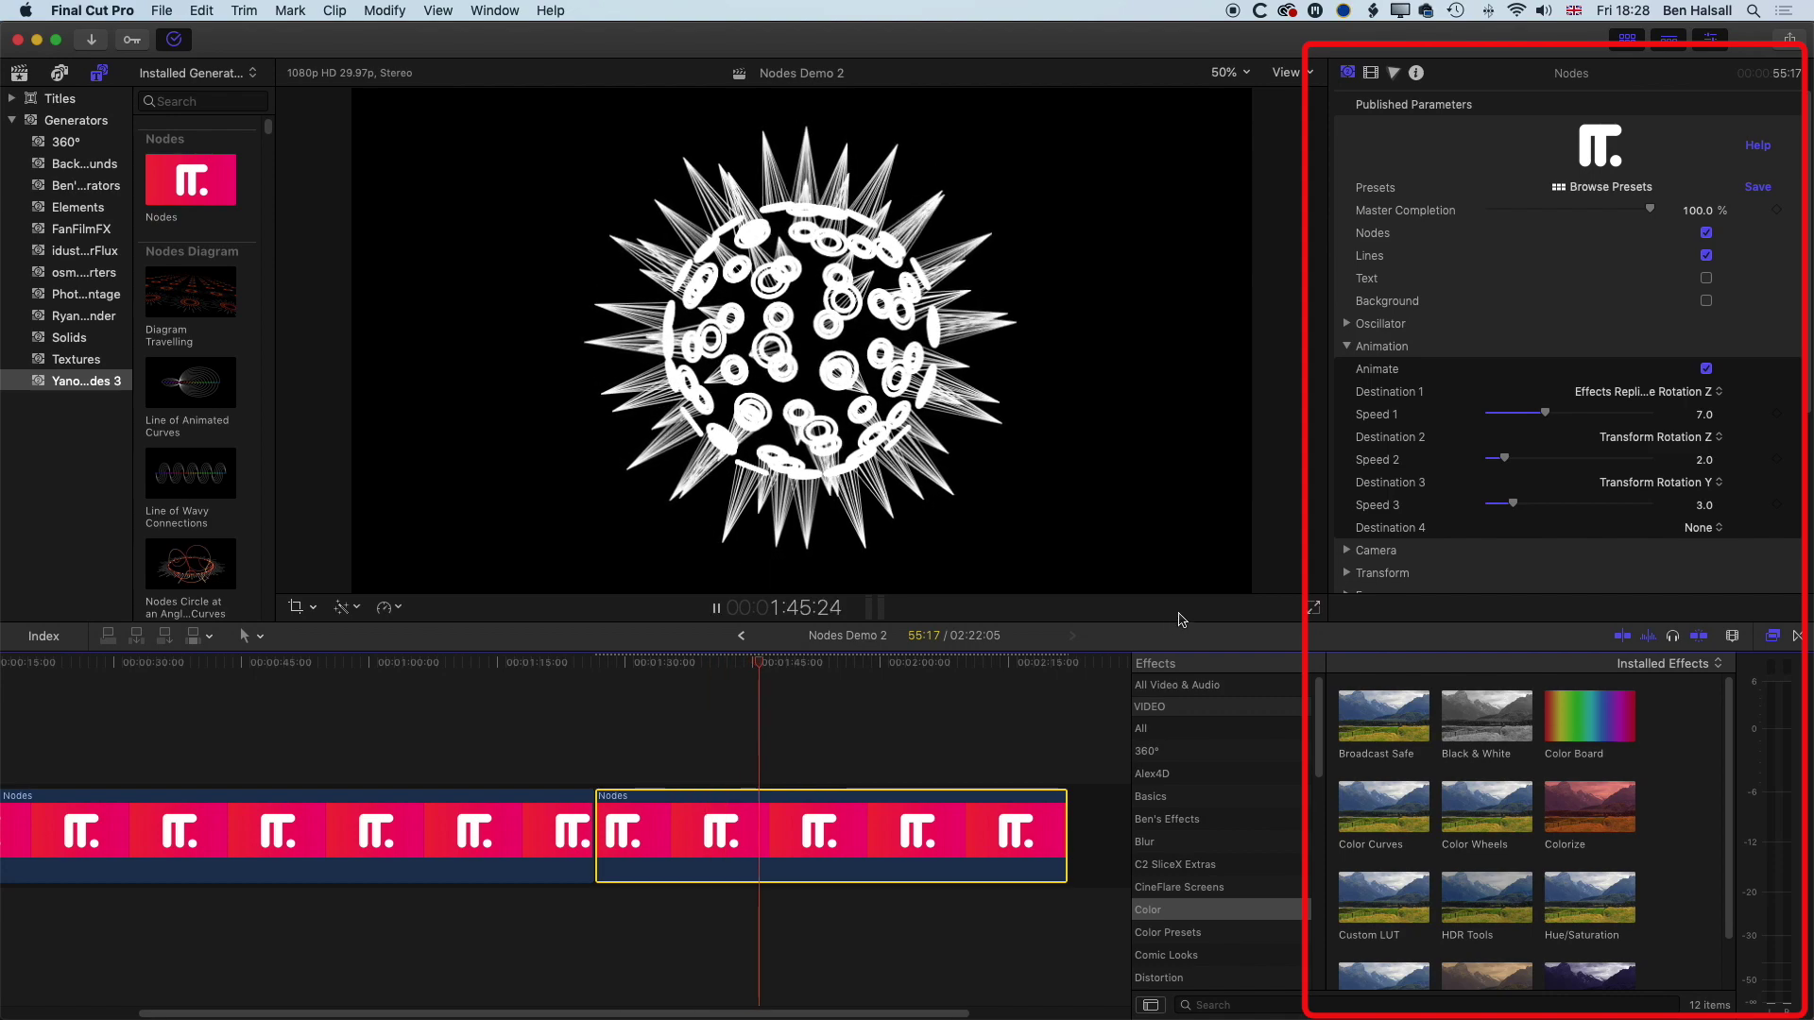
{"action": "key", "text": "space"}
{"action": "left_click", "coordinate": [774, 728]}
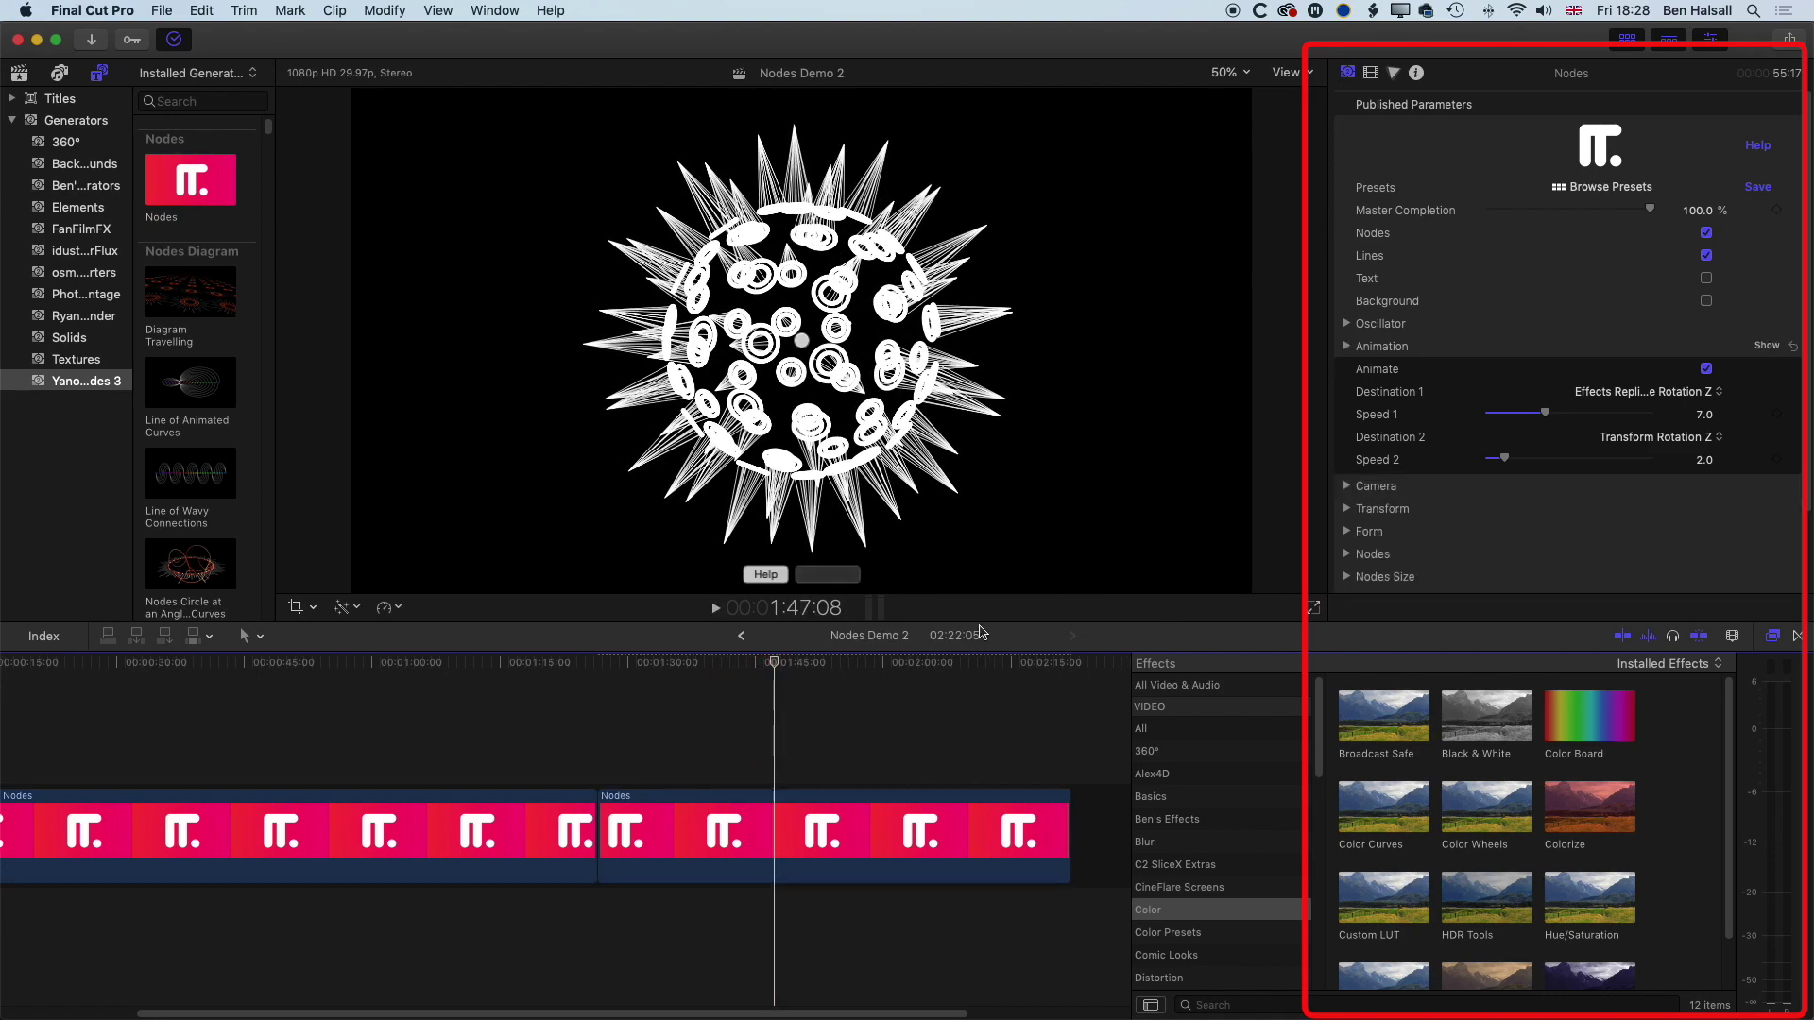
{"action": "left_click", "coordinate": [685, 668]}
{"action": "key", "text": "space"}
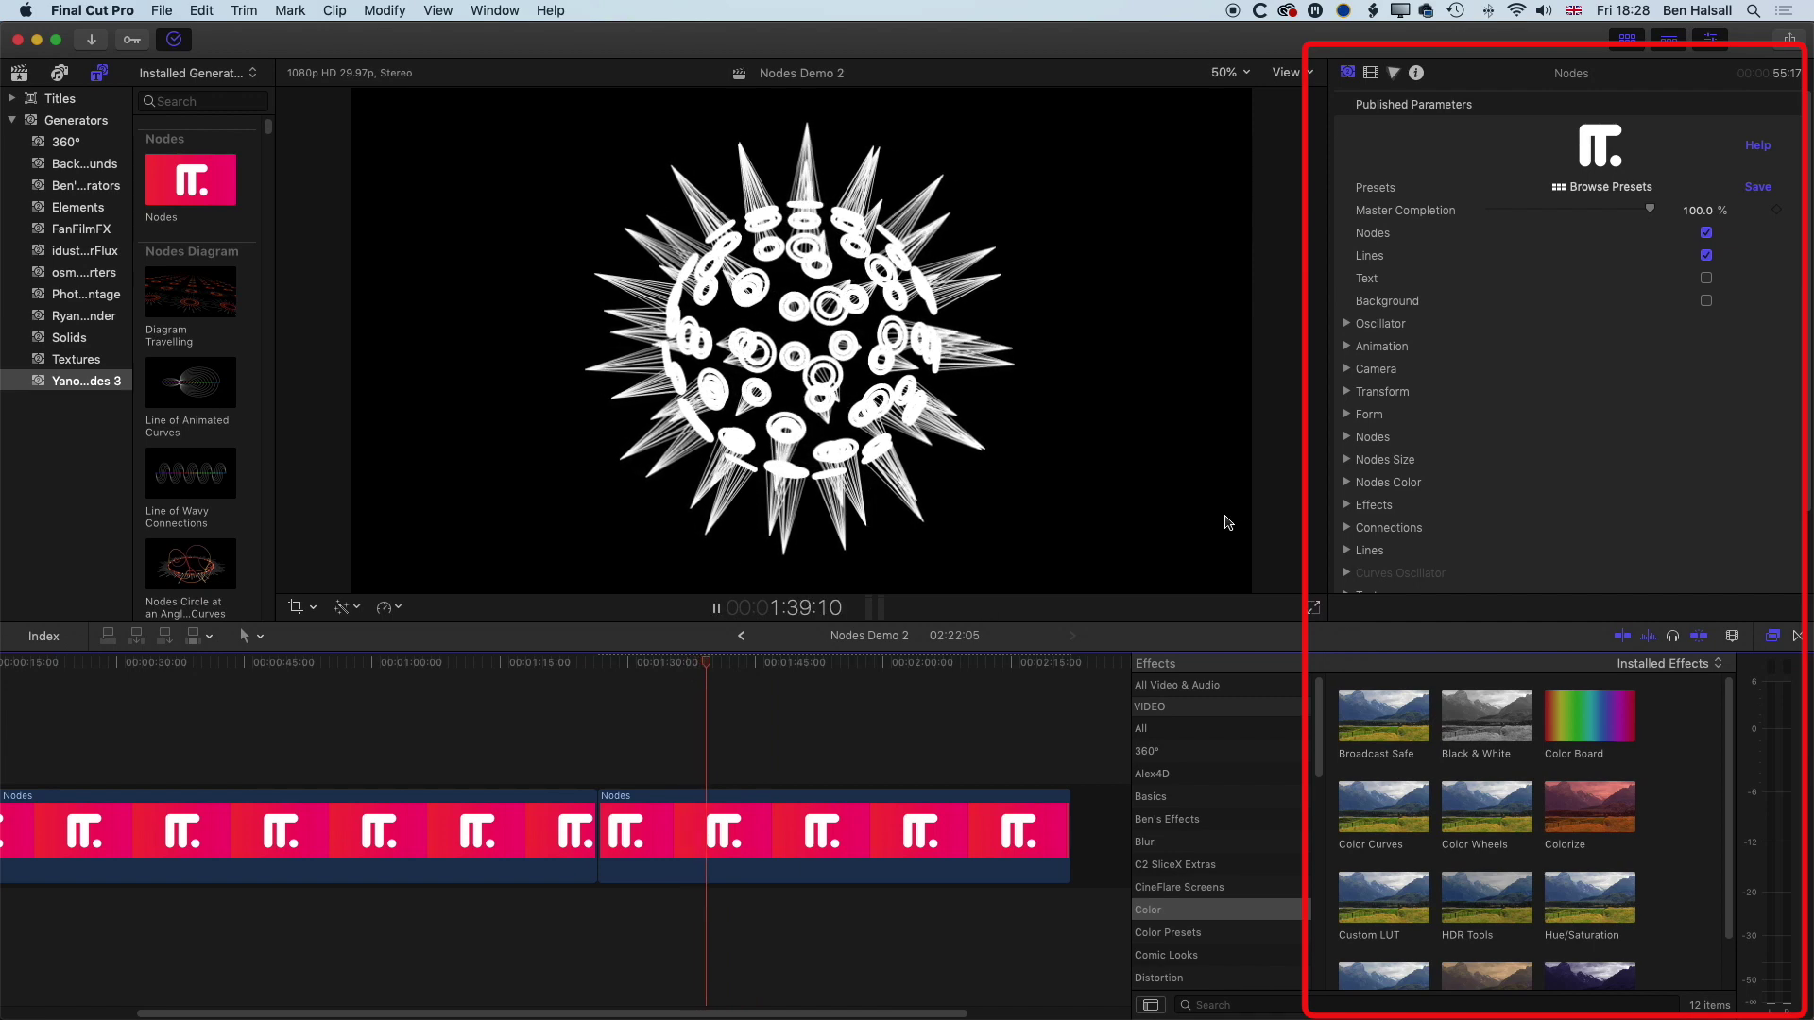
{"action": "key", "text": "space"}
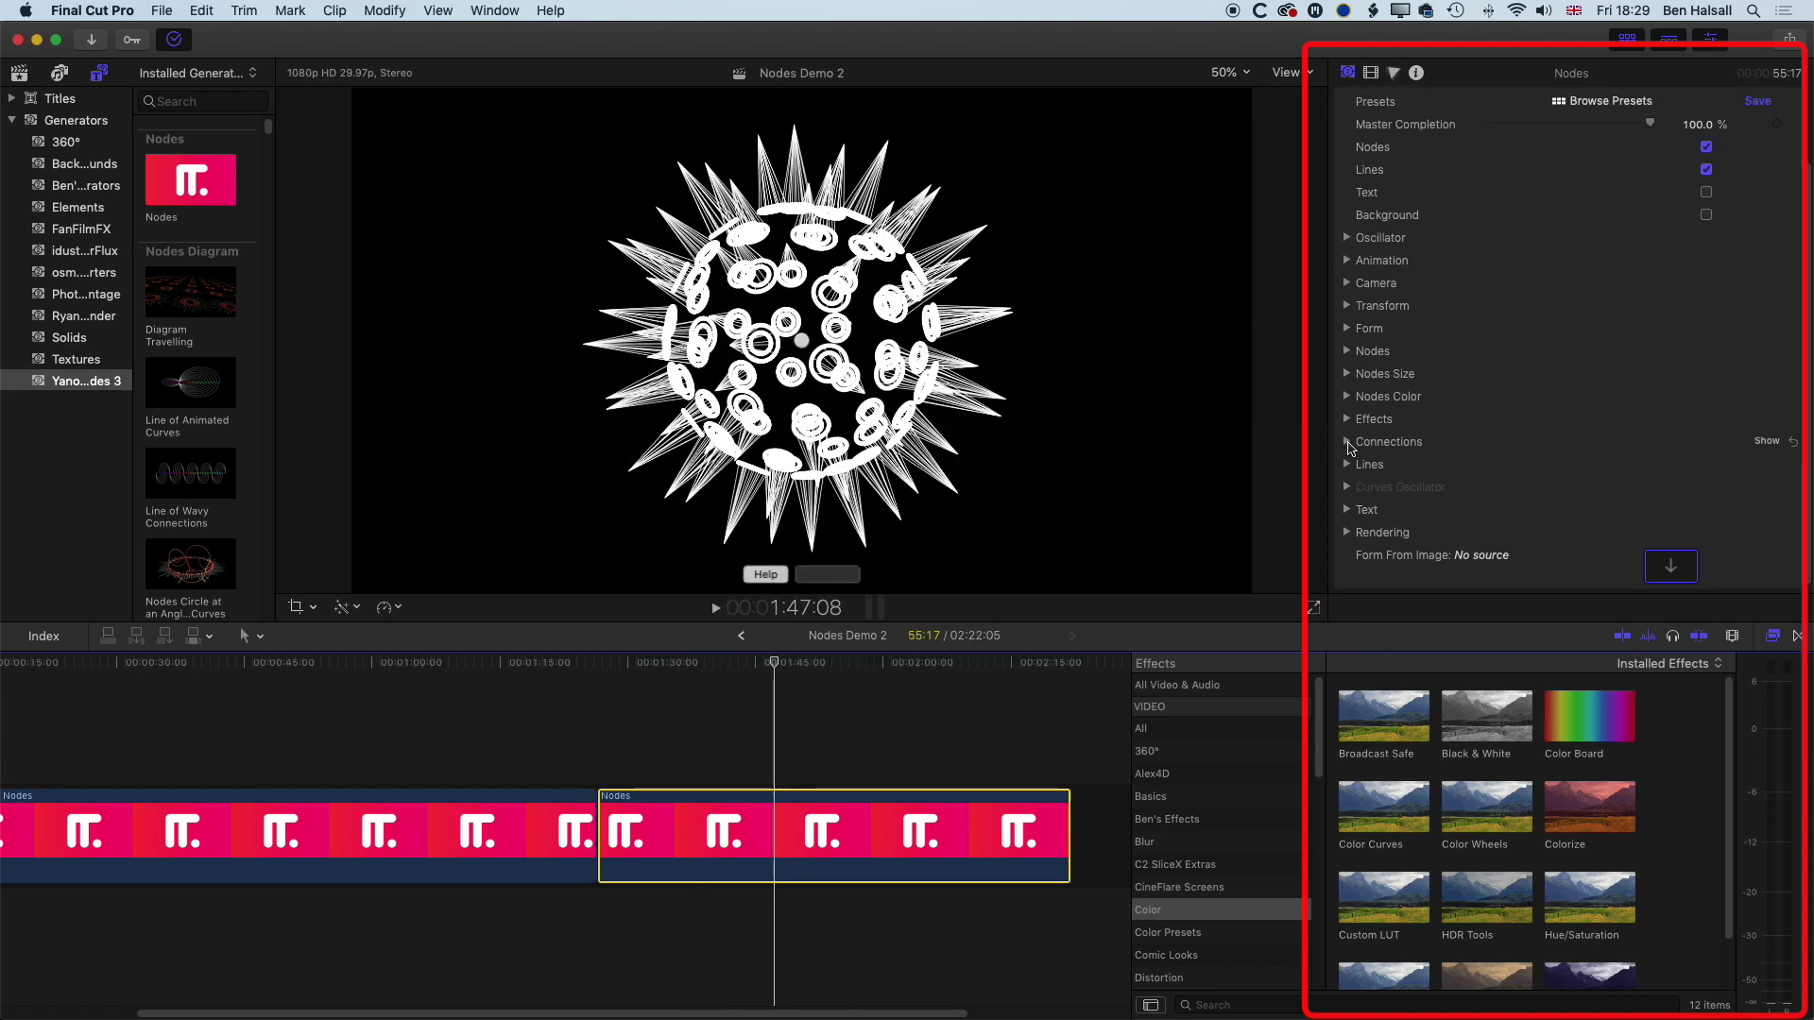
Step: Shorten the cones by setting the connections' Free Position Z to 136, and reduce Loop Steps to 6
{"action": "left_click", "coordinate": [1347, 443]}
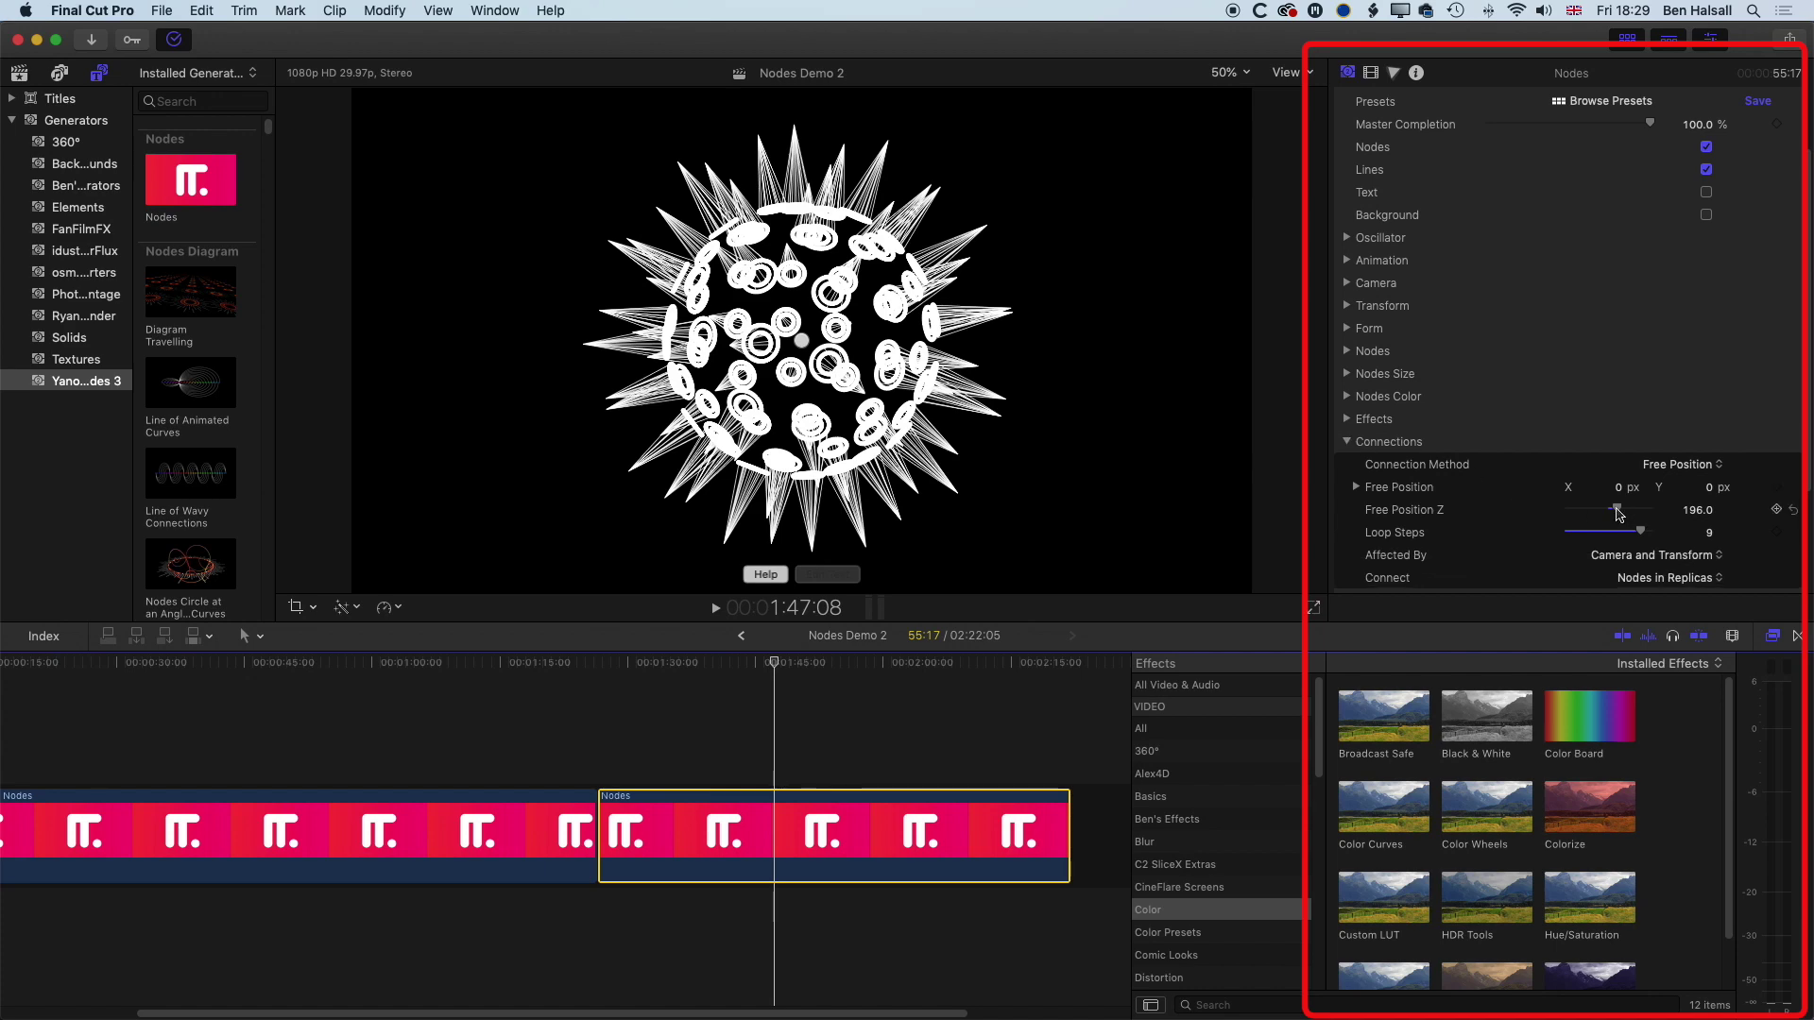
{"action": "left_click_drag", "start_coordinate": [1618, 511], "coordinate": [1612, 513]}
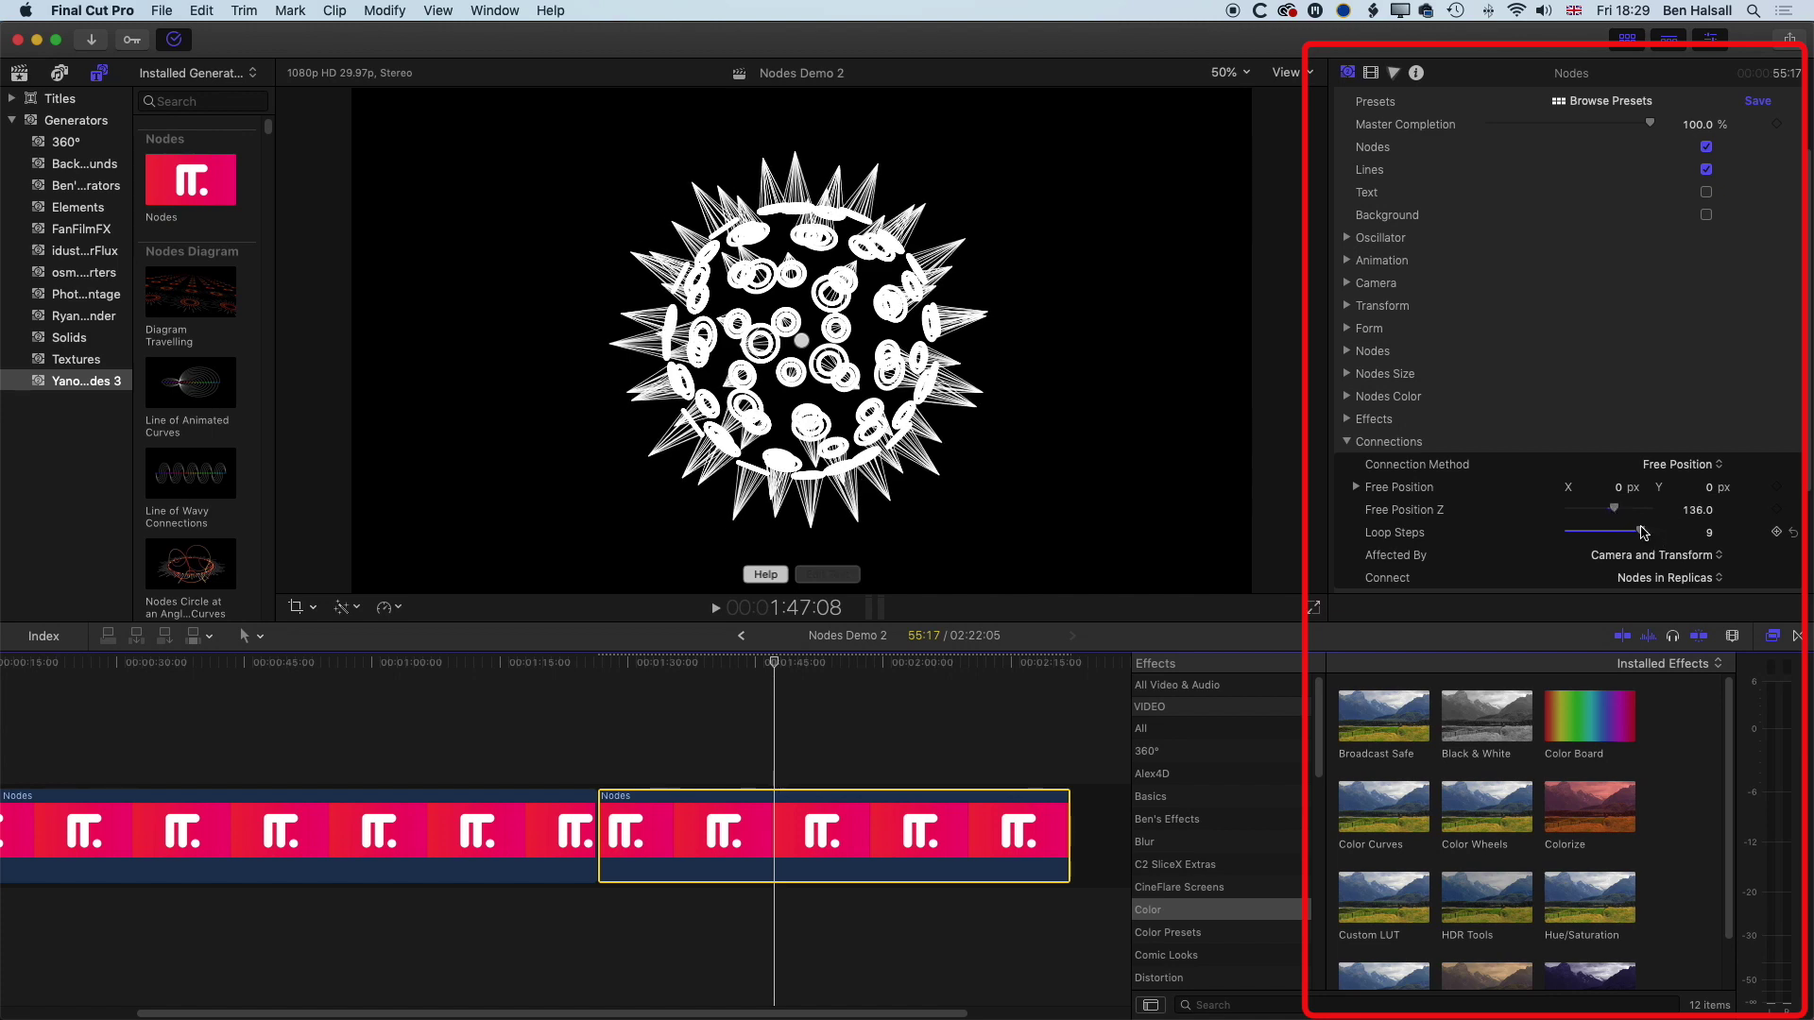
{"action": "left_click_drag", "start_coordinate": [1641, 534], "coordinate": [1623, 532]}
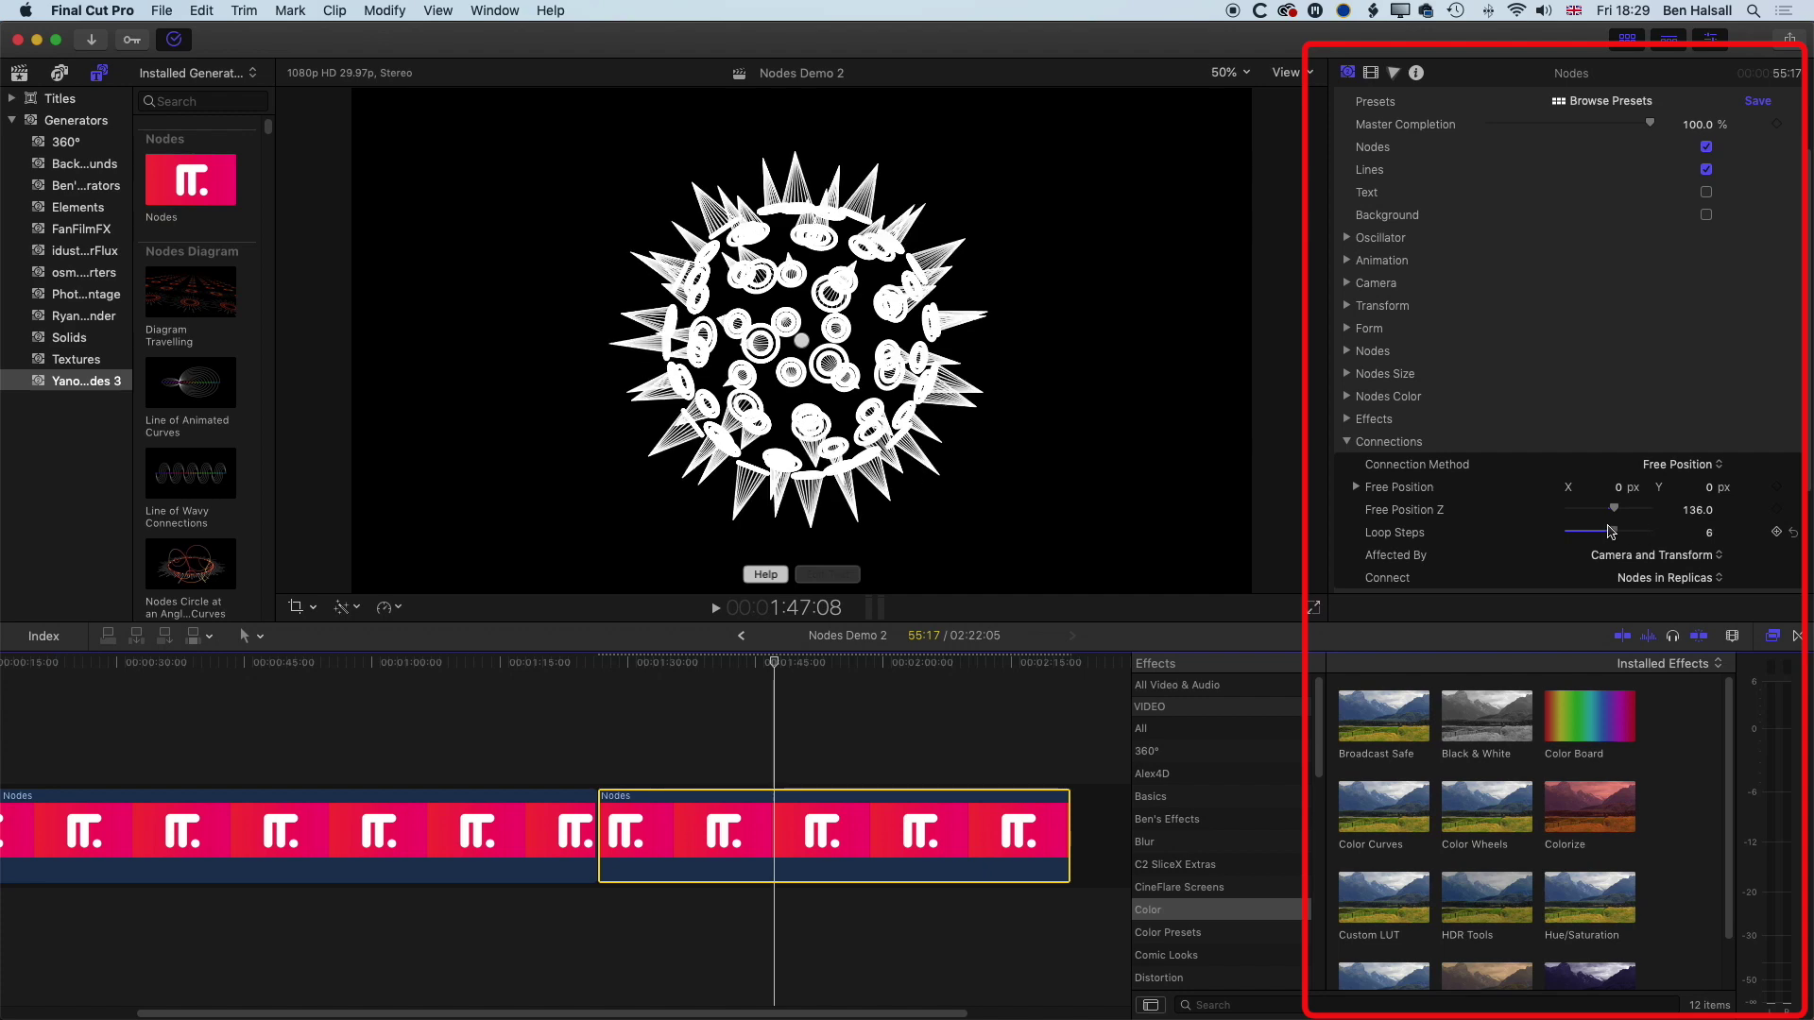
{"action": "left_click_drag", "start_coordinate": [1624, 531], "coordinate": [1607, 532]}
{"action": "left_click", "coordinate": [1346, 441]}
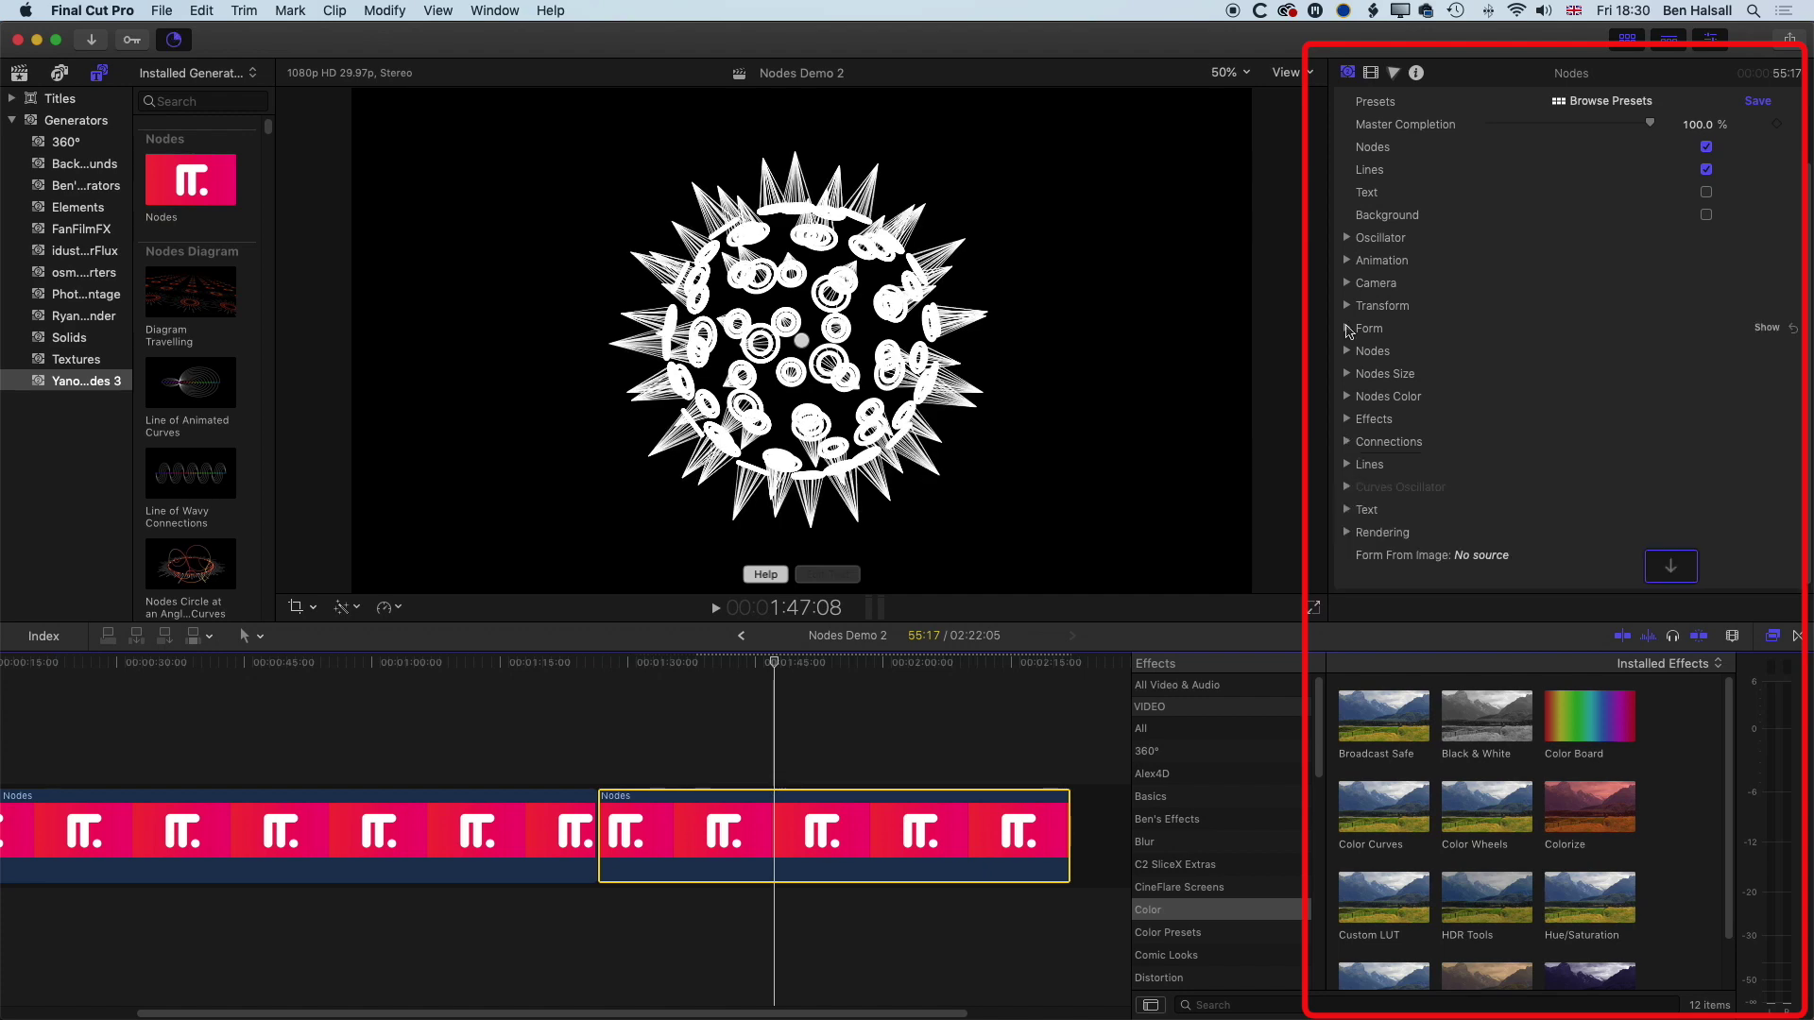
Step: Set the circle form's Nodes Count to 139 and Inner Offset to 0, and fine-tune its Radius
{"action": "left_click", "coordinate": [1346, 329]}
{"action": "scroll", "coordinate": [1419, 371], "scroll_direction": "down", "scroll_amount": 3}
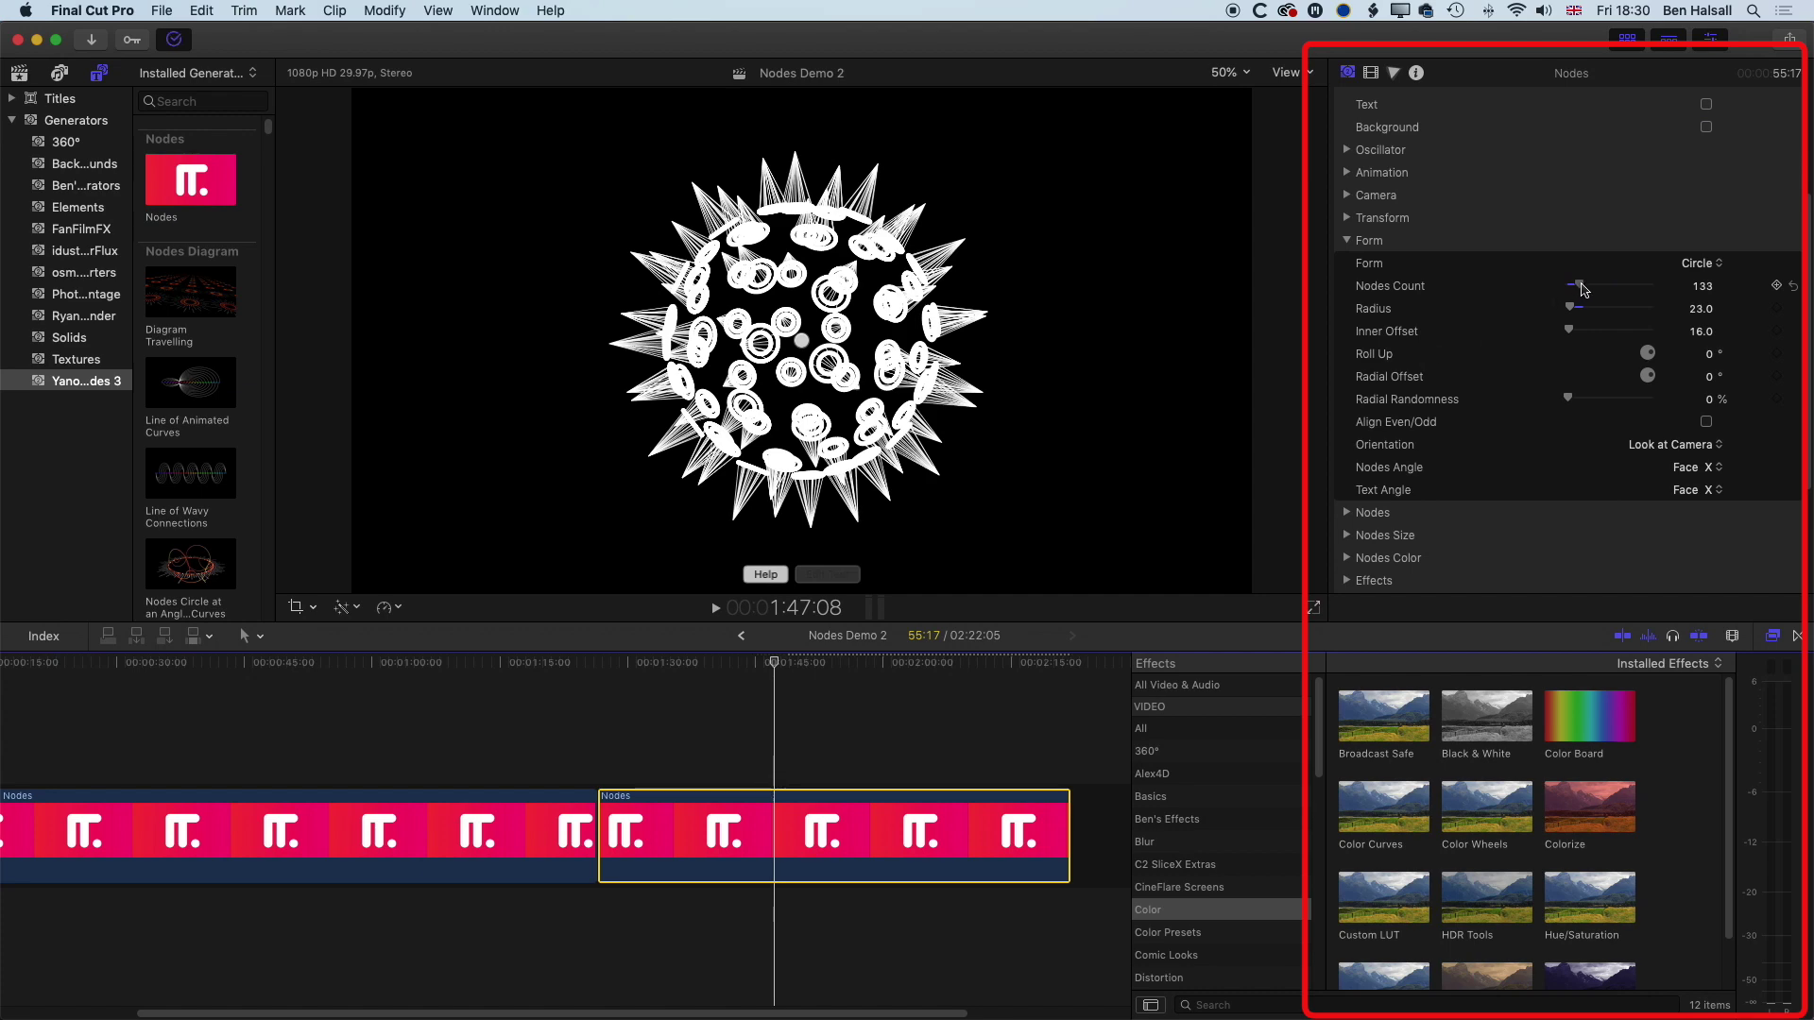
{"action": "left_click_drag", "start_coordinate": [1584, 289], "coordinate": [1569, 330]}
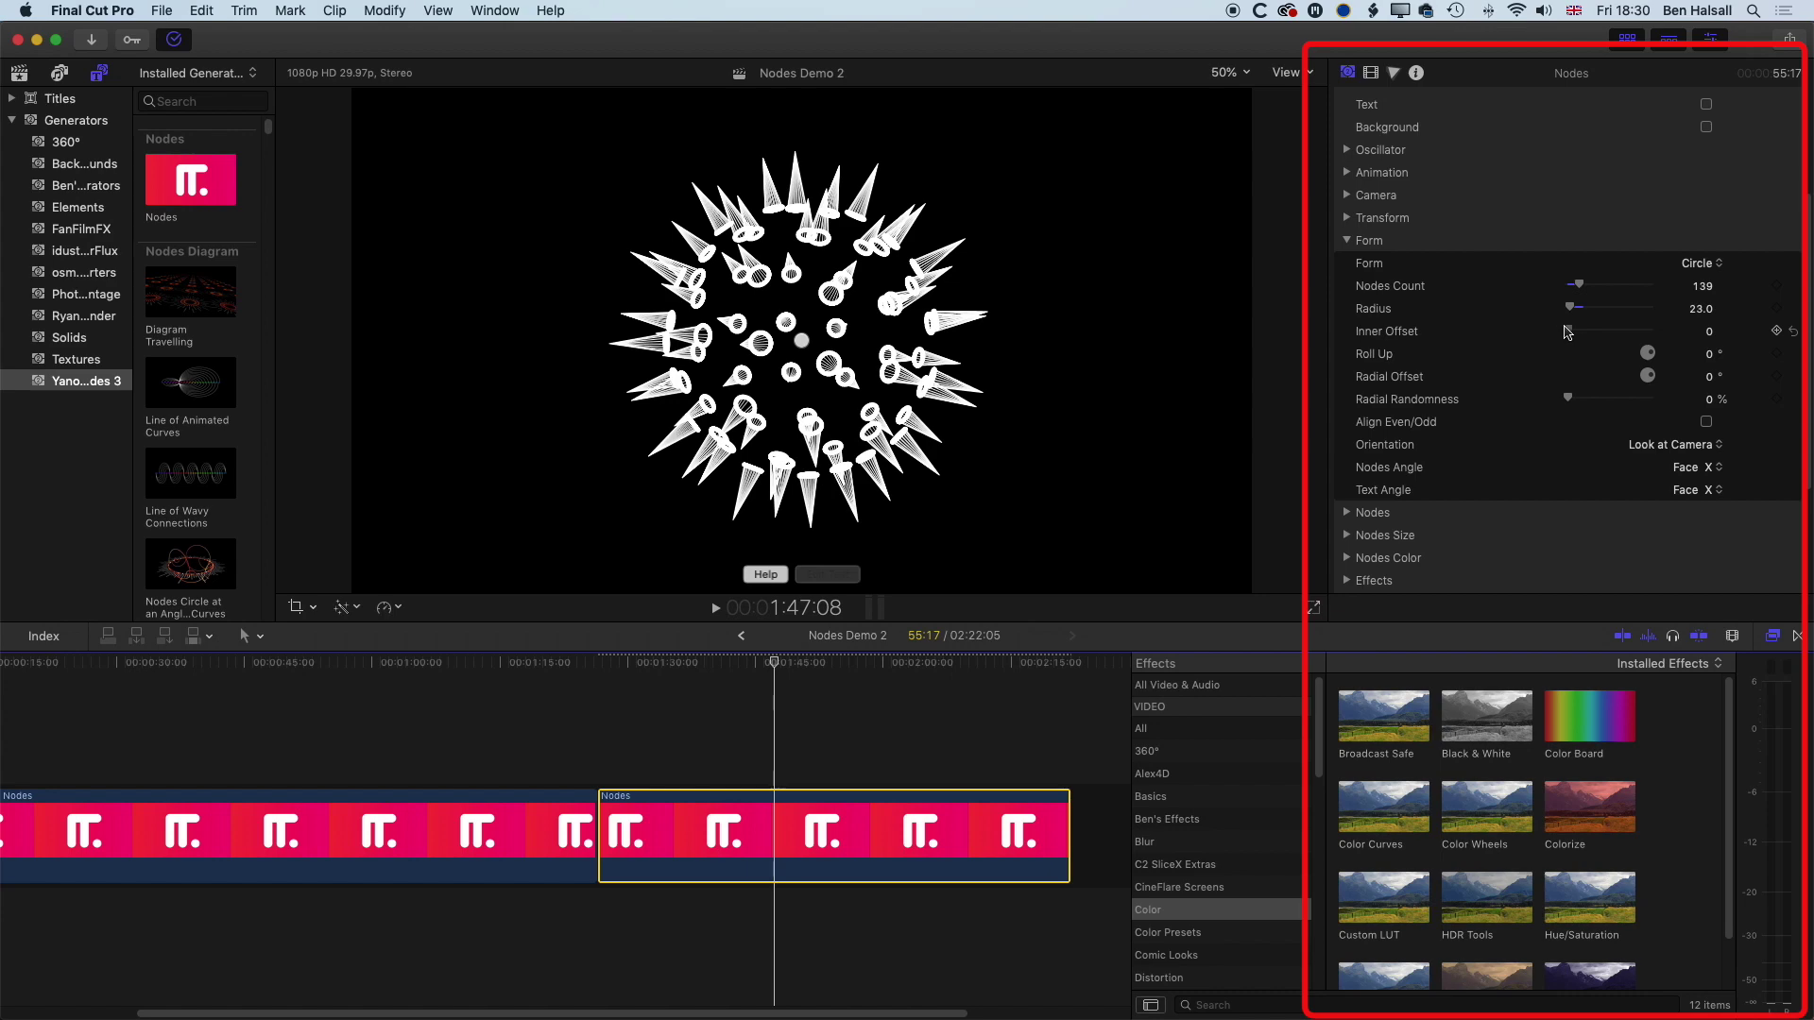
{"action": "left_click_drag", "start_coordinate": [1571, 310], "coordinate": [1573, 311]}
{"action": "left_click", "coordinate": [1347, 240]}
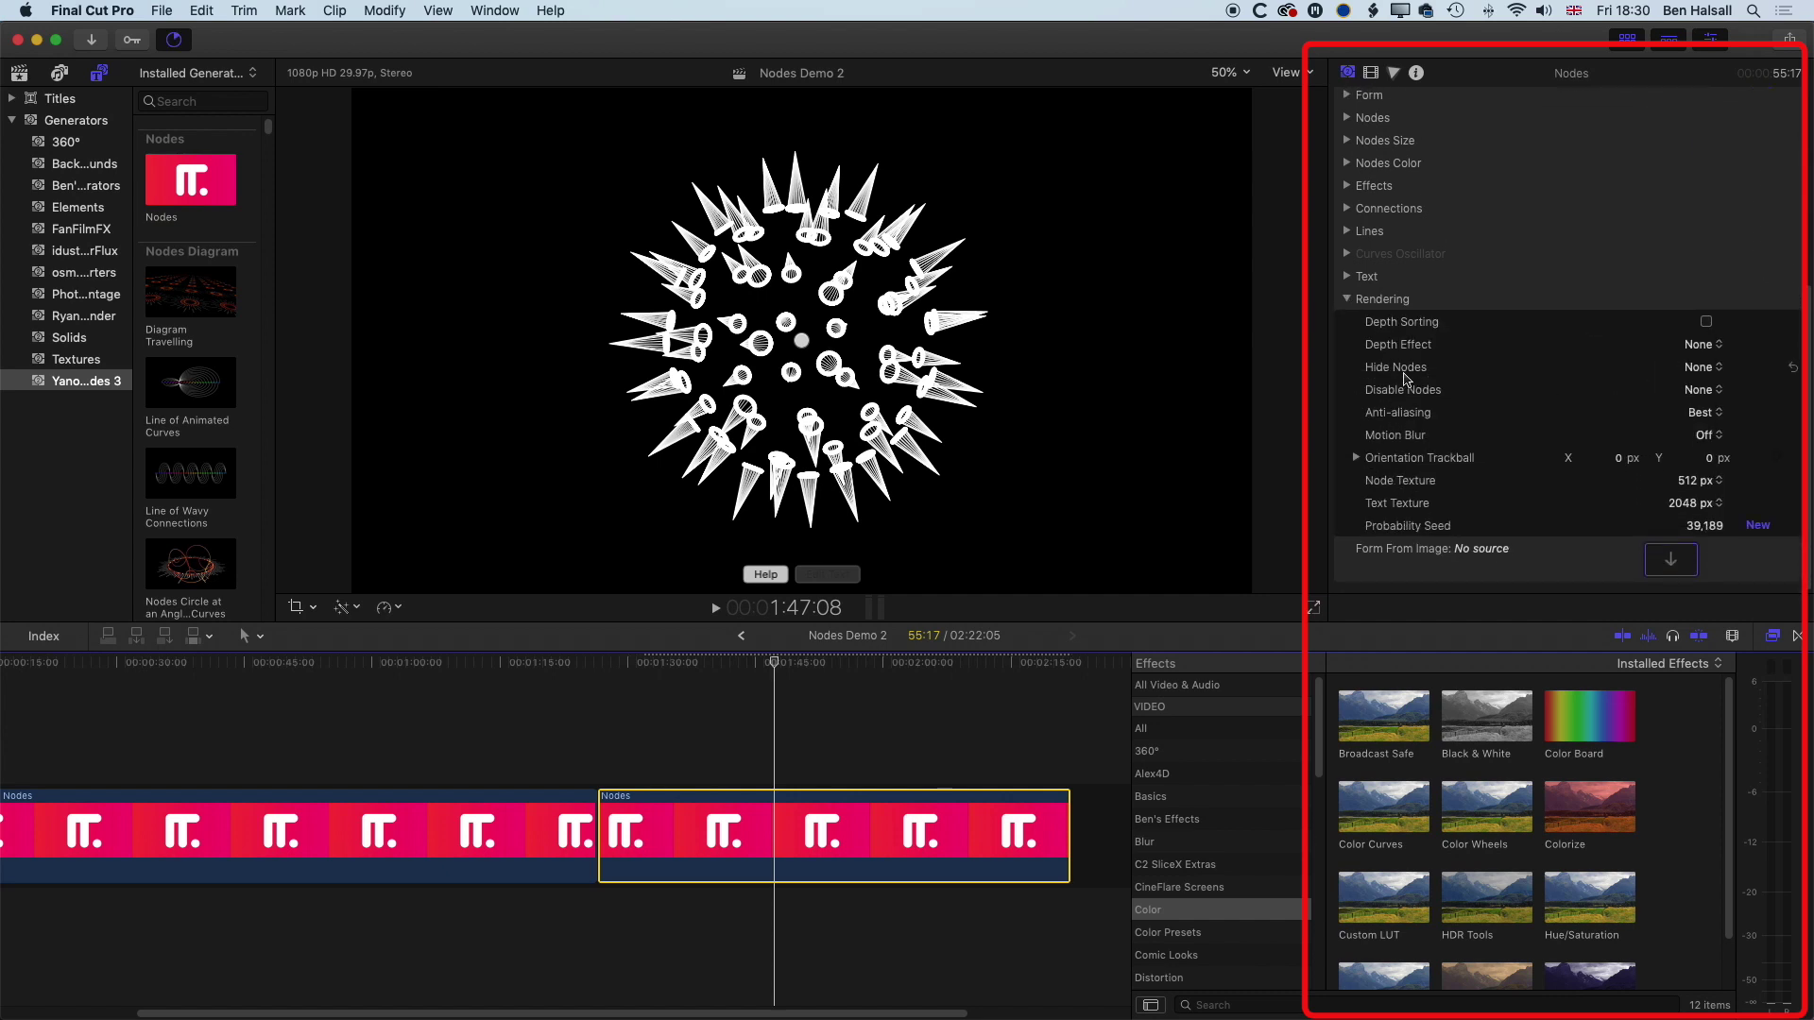
Step: Apply a Luminosity and Opacity Depth Effect with Depth Start Distance -199, Depth Range 488 and Depth Influence 73.27%
{"action": "left_click", "coordinate": [1701, 345]}
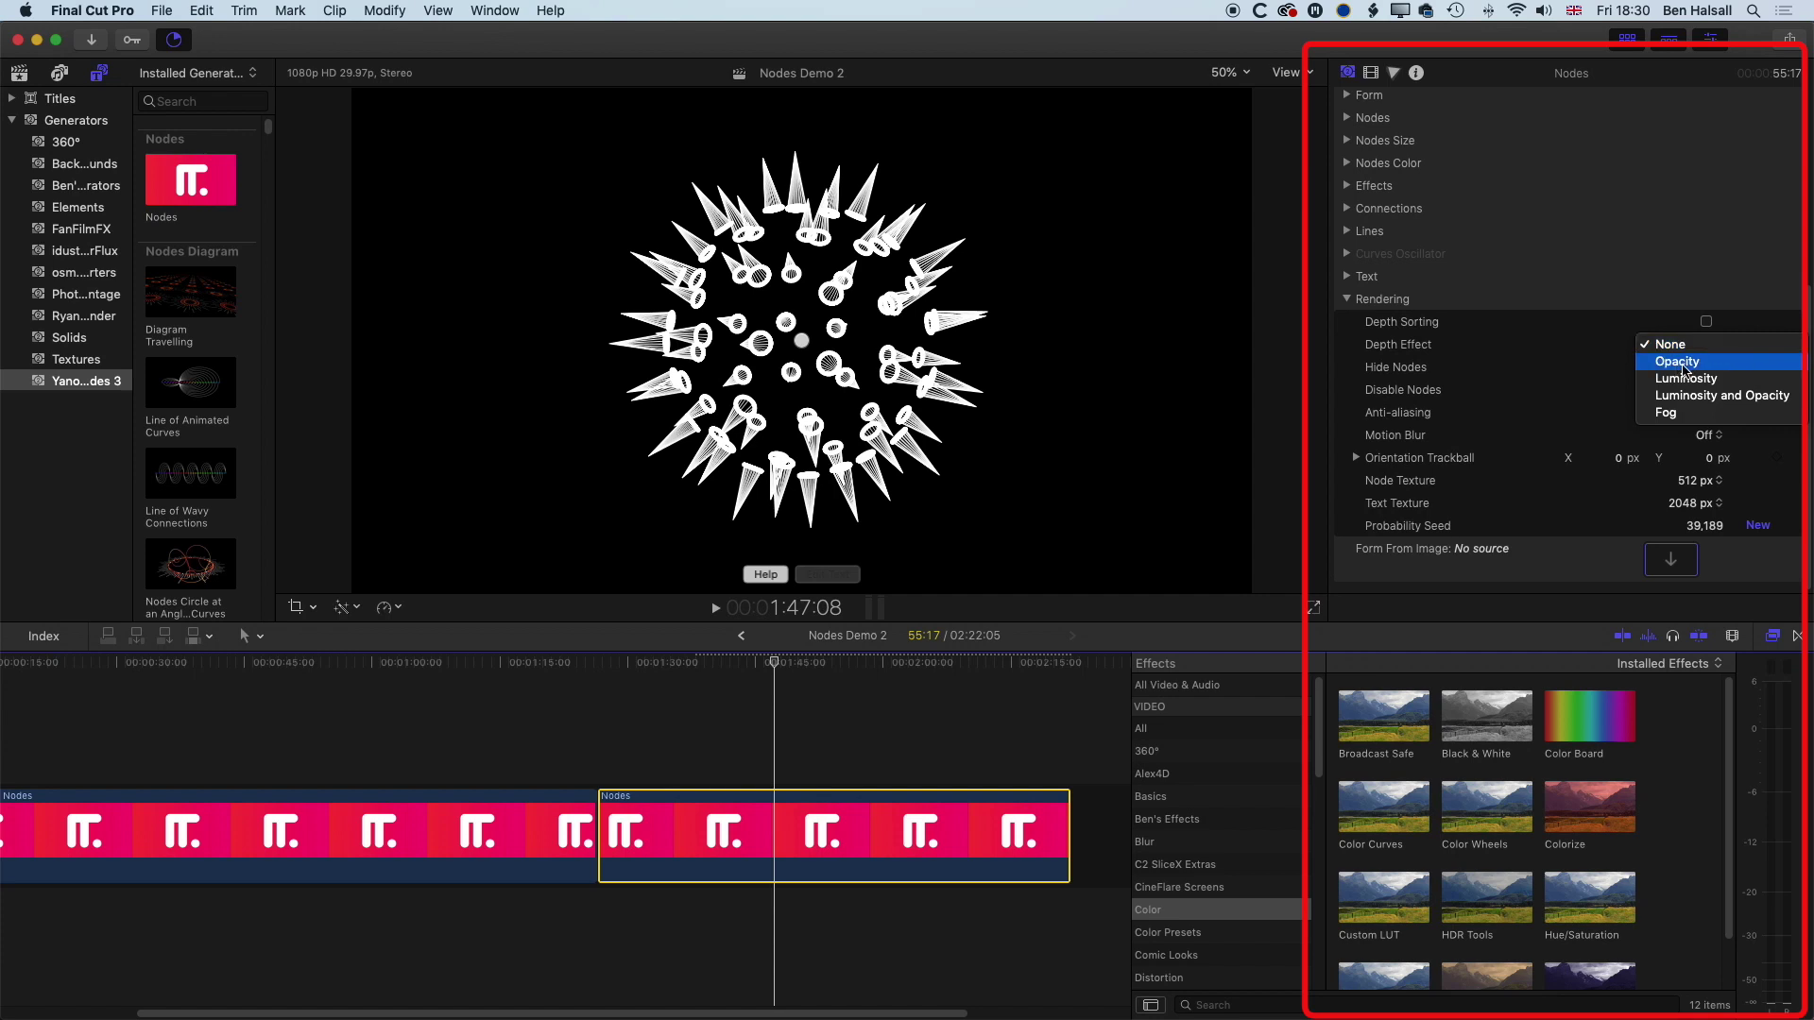
{"action": "left_click", "coordinate": [1672, 397]}
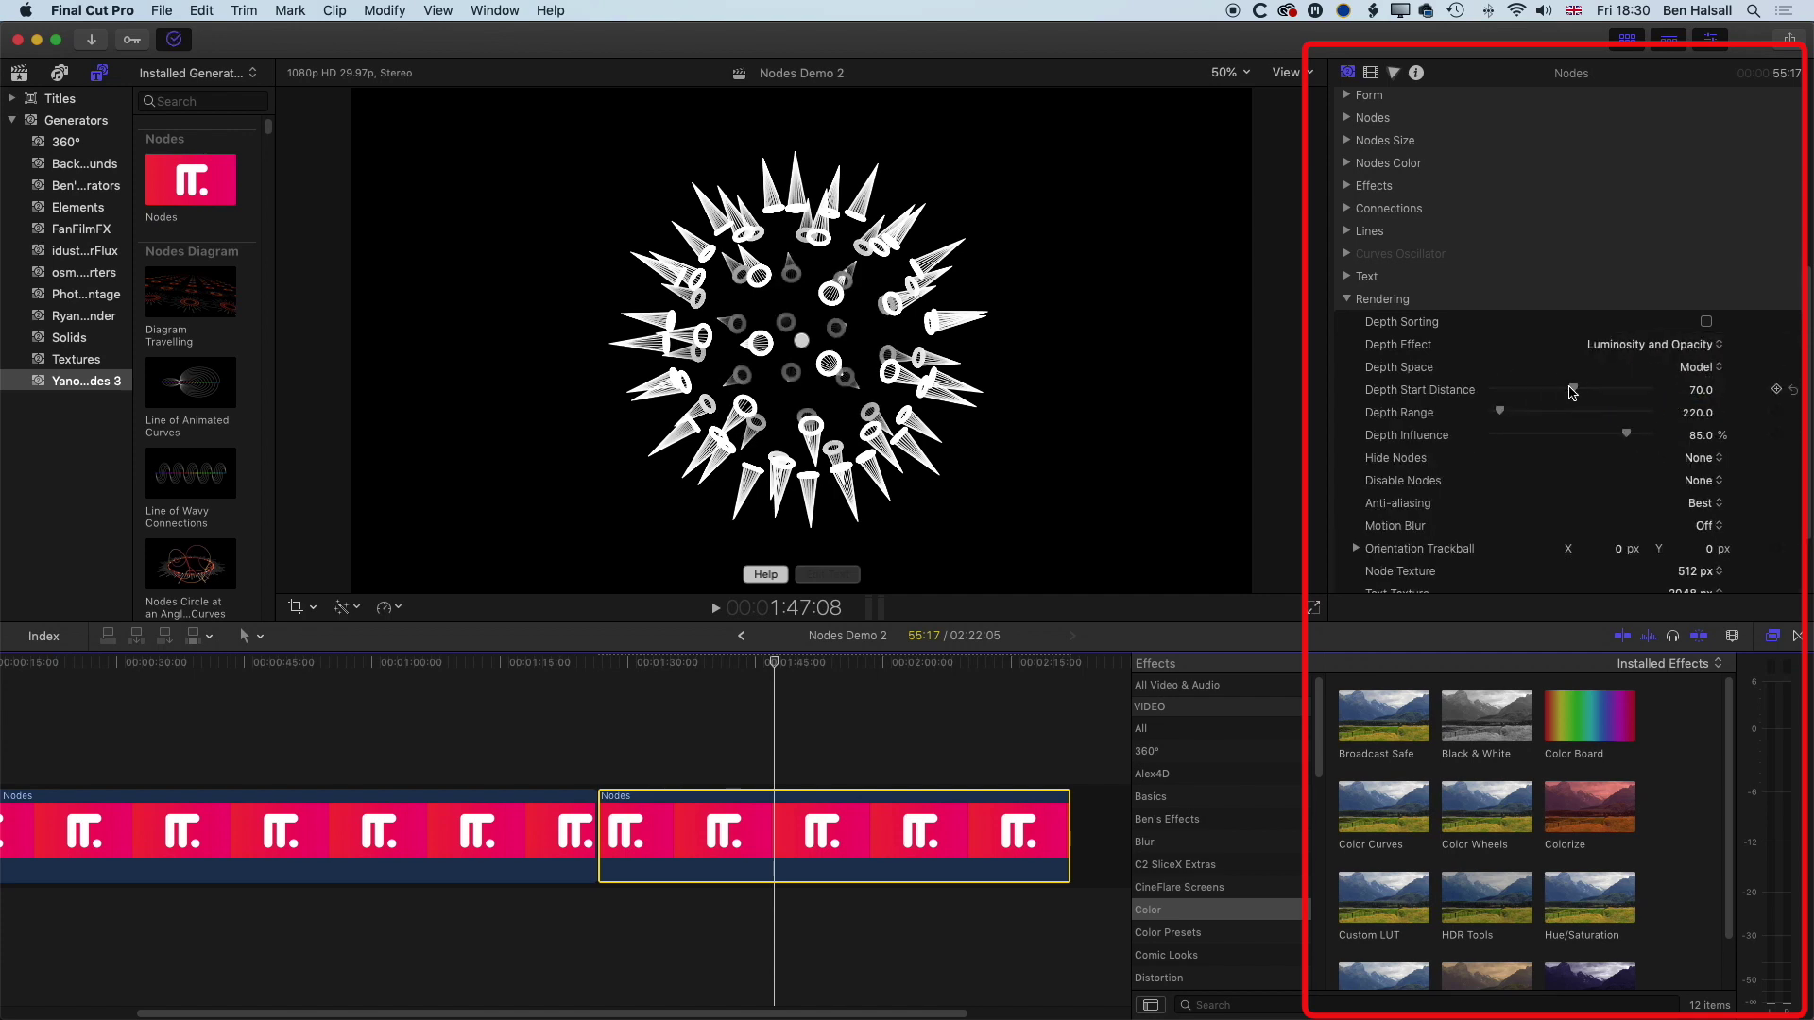
{"action": "left_click_drag", "start_coordinate": [1573, 391], "coordinate": [1515, 430]}
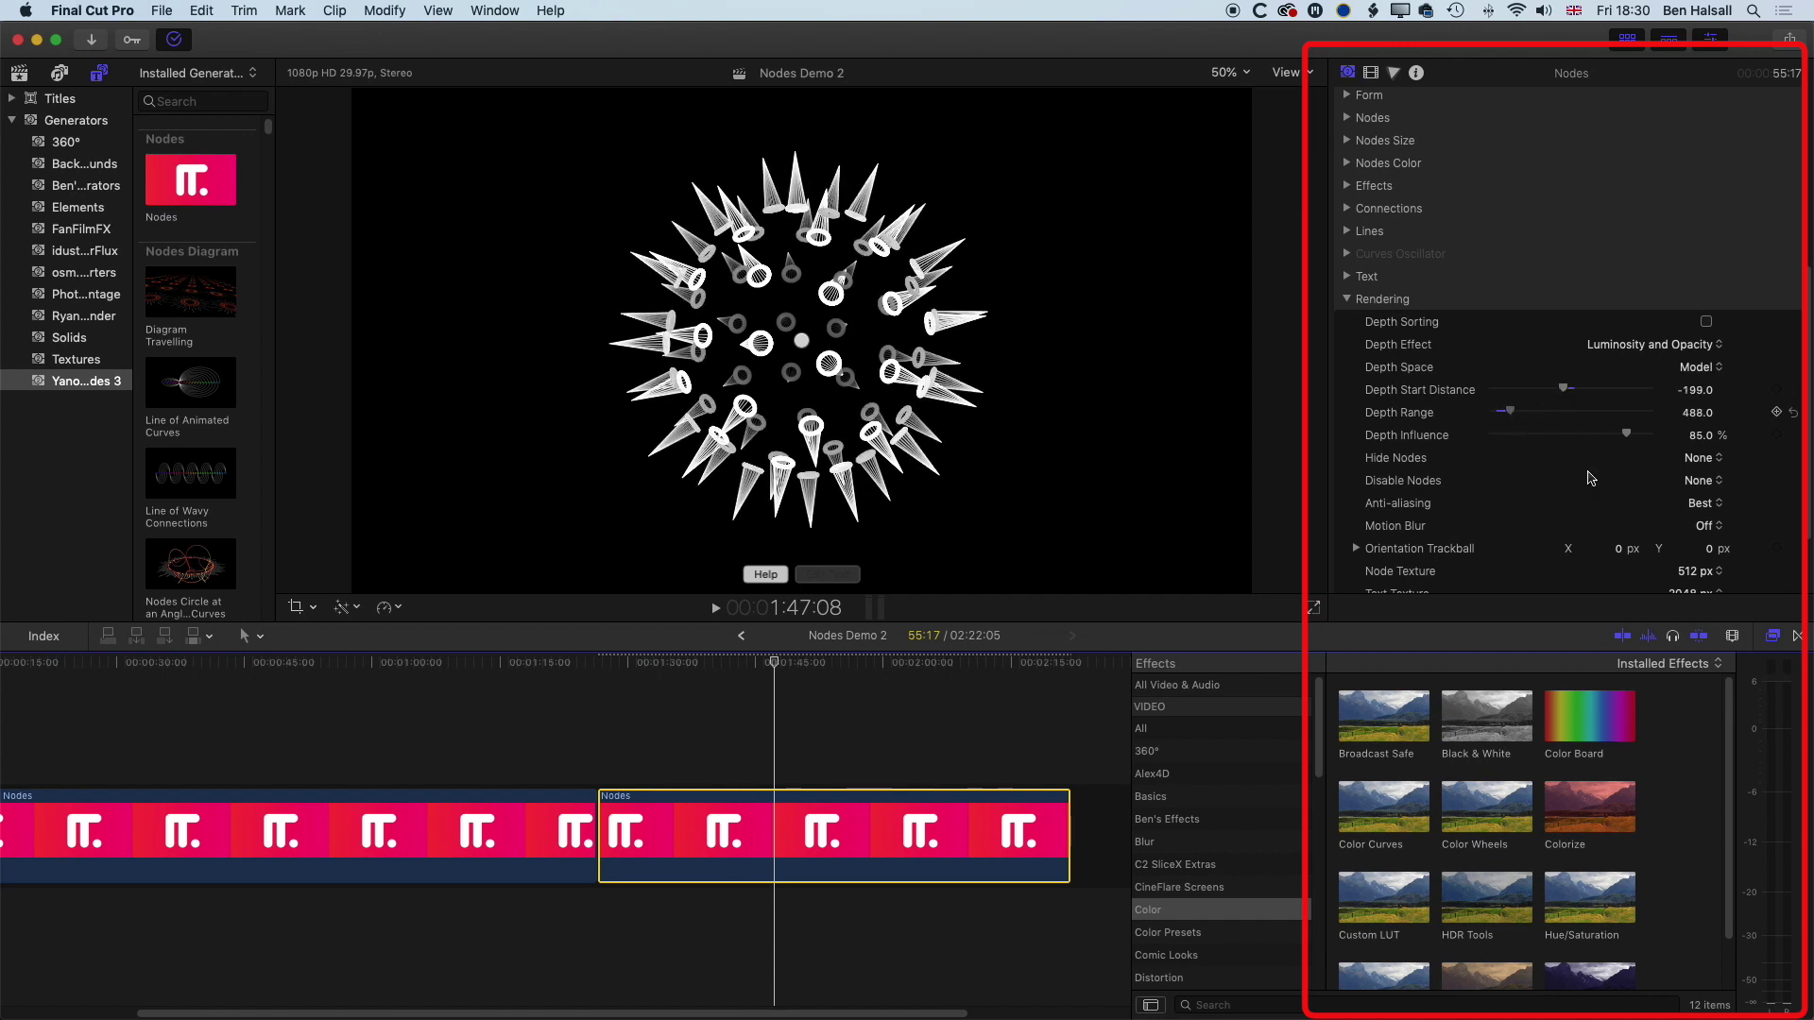
{"action": "left_click_drag", "start_coordinate": [1624, 437], "coordinate": [1609, 438]}
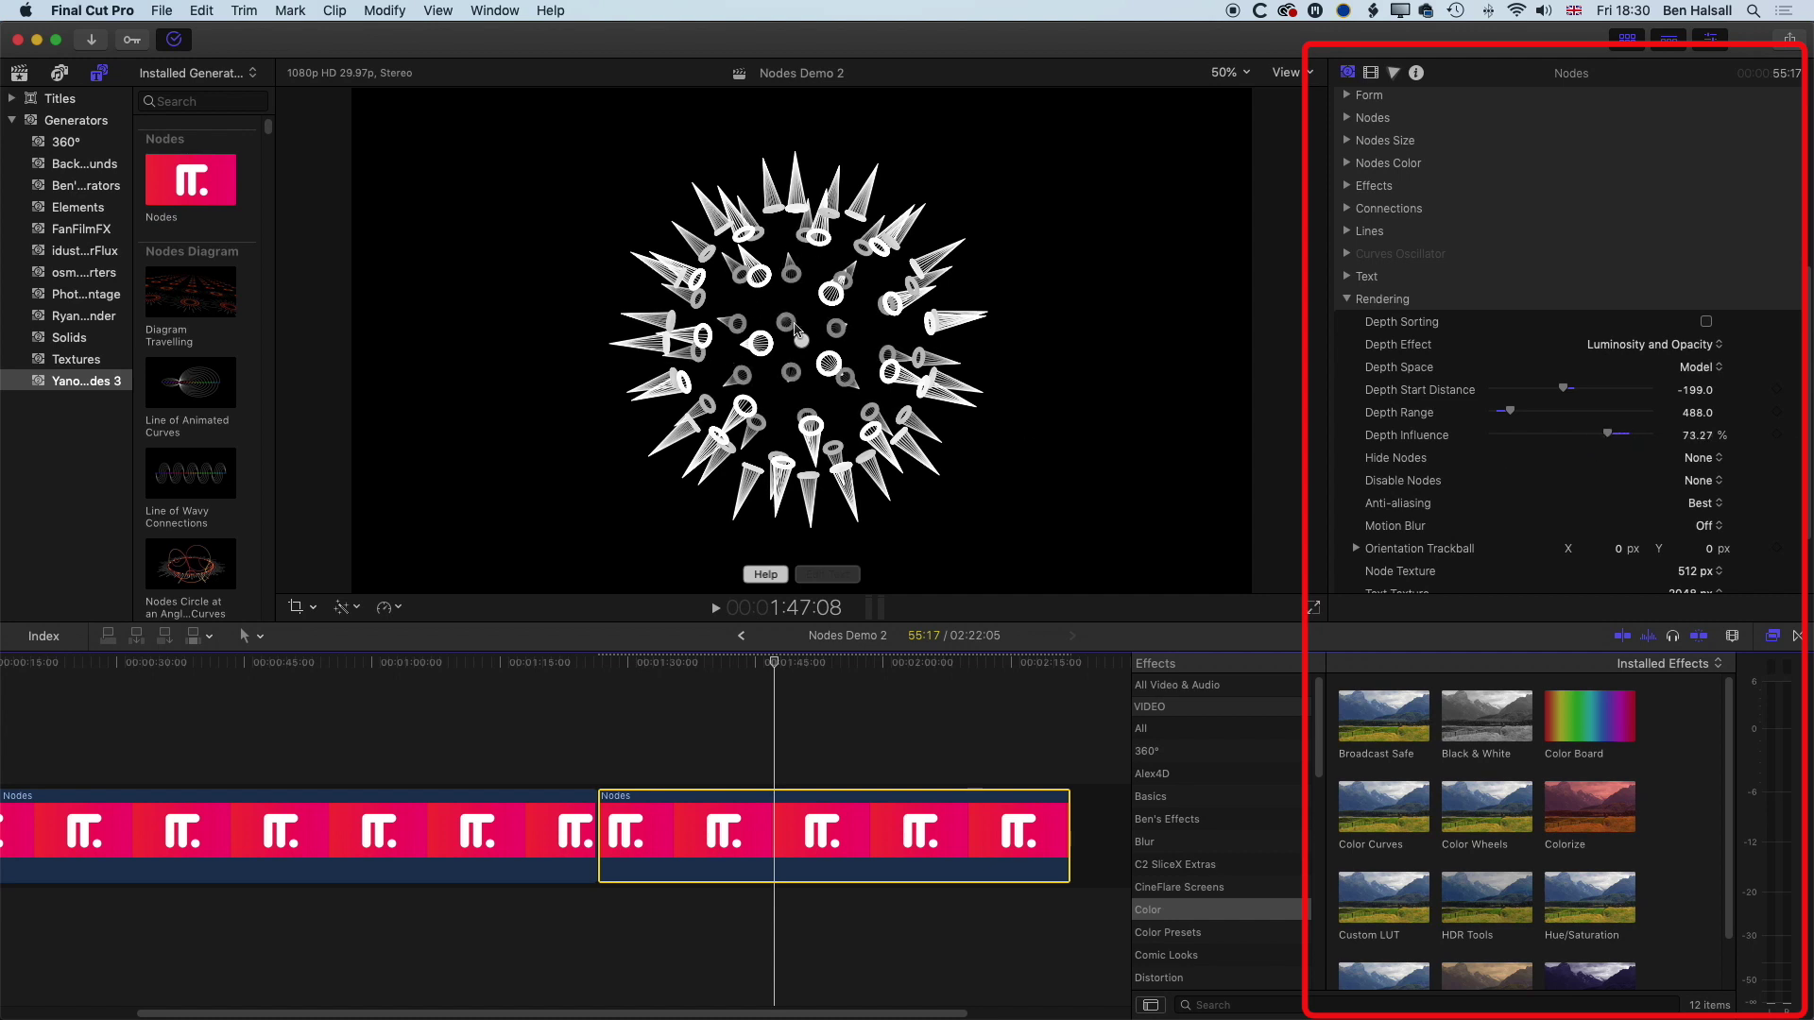
{"action": "left_click", "coordinate": [1347, 298]}
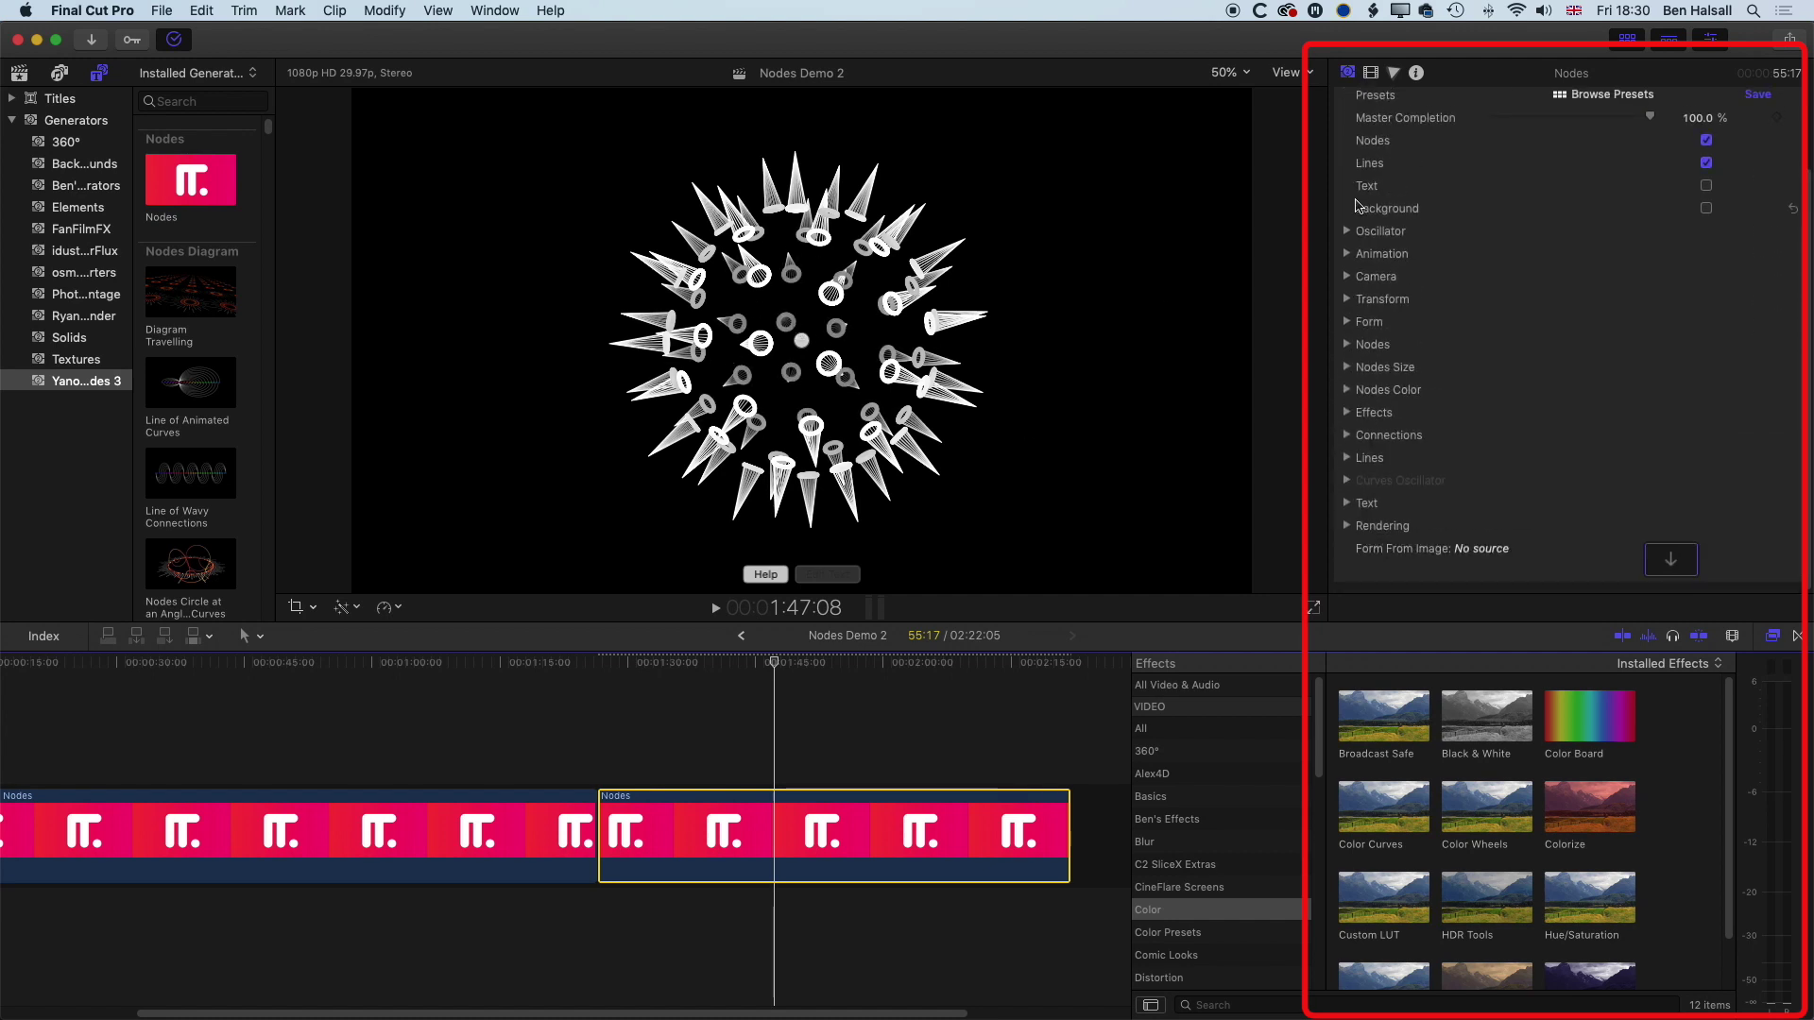
Step: Reduce the Nodes Size to 3.0 so the dots at the cone bases are smaller
{"action": "left_click", "coordinate": [1347, 367]}
{"action": "left_click_drag", "start_coordinate": [1510, 414], "coordinate": [1491, 411]}
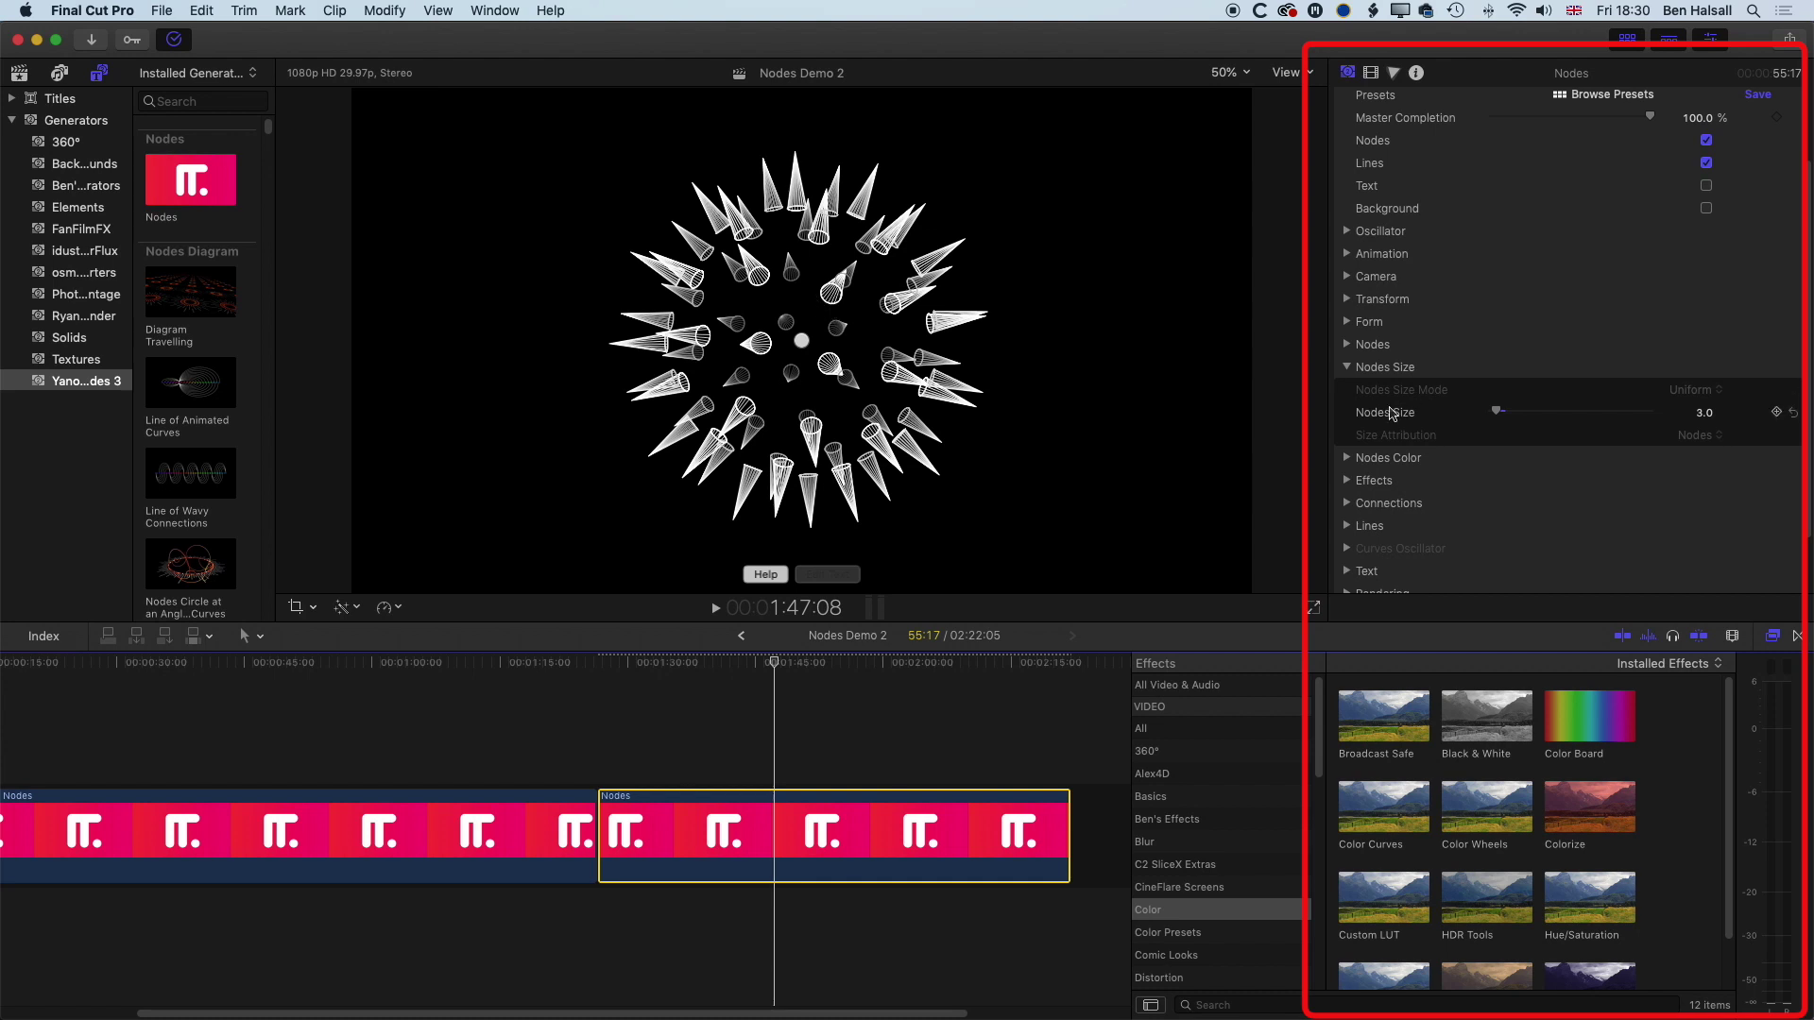
{"action": "left_click", "coordinate": [1347, 368]}
Step: Change the single Nodes Color to a medium blue
{"action": "left_click", "coordinate": [1347, 390]}
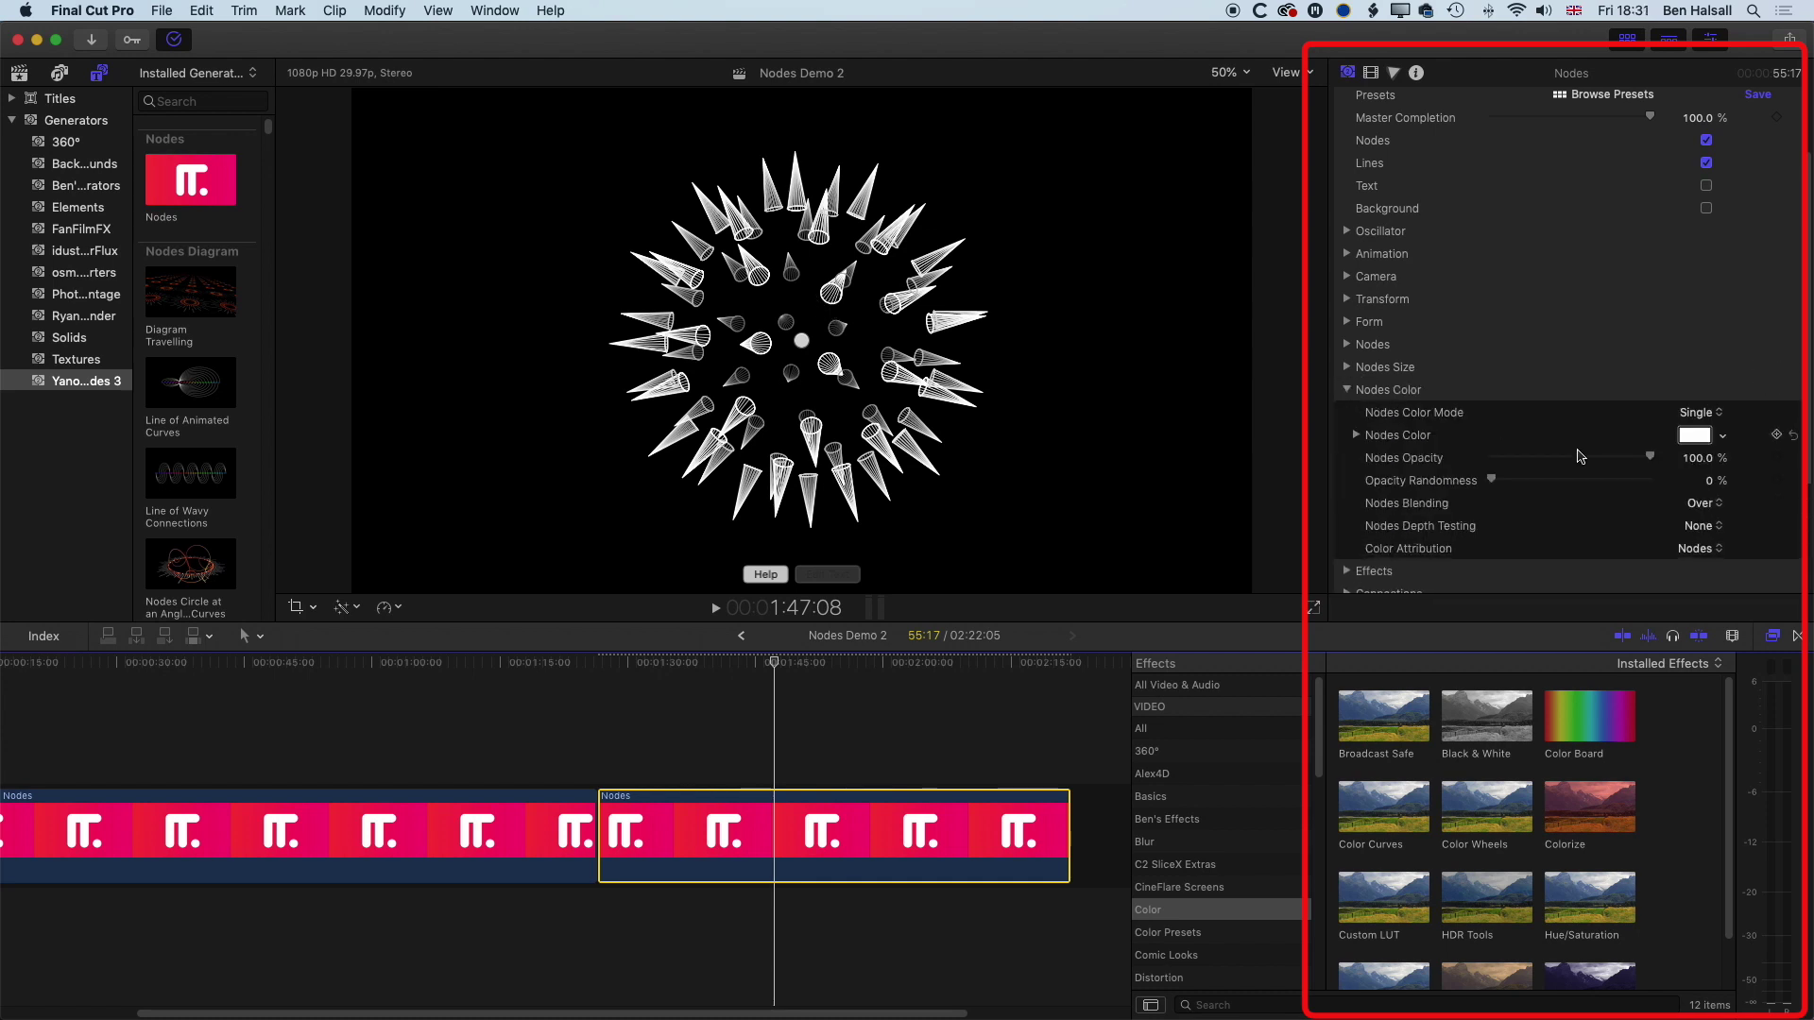
{"action": "left_click", "coordinate": [1693, 435]}
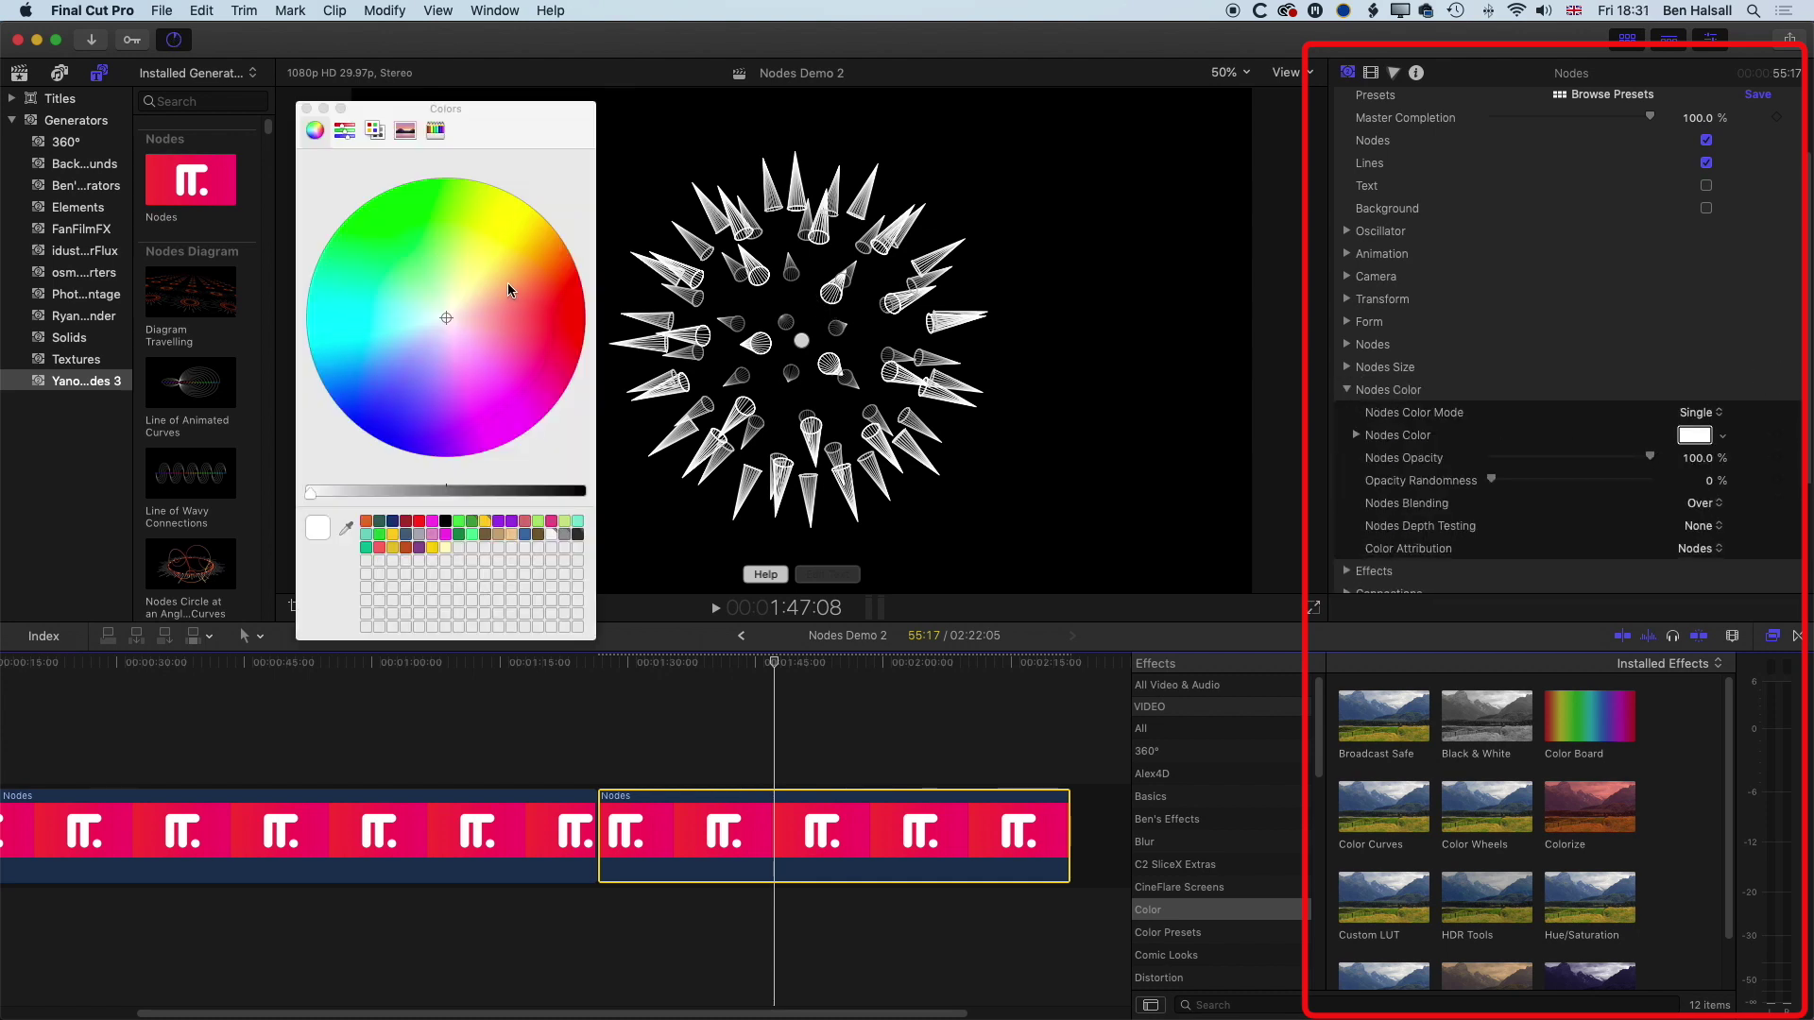
{"action": "left_click_drag", "start_coordinate": [425, 321], "coordinate": [387, 402]}
{"action": "left_click", "coordinate": [305, 108]}
{"action": "left_click", "coordinate": [1348, 390]}
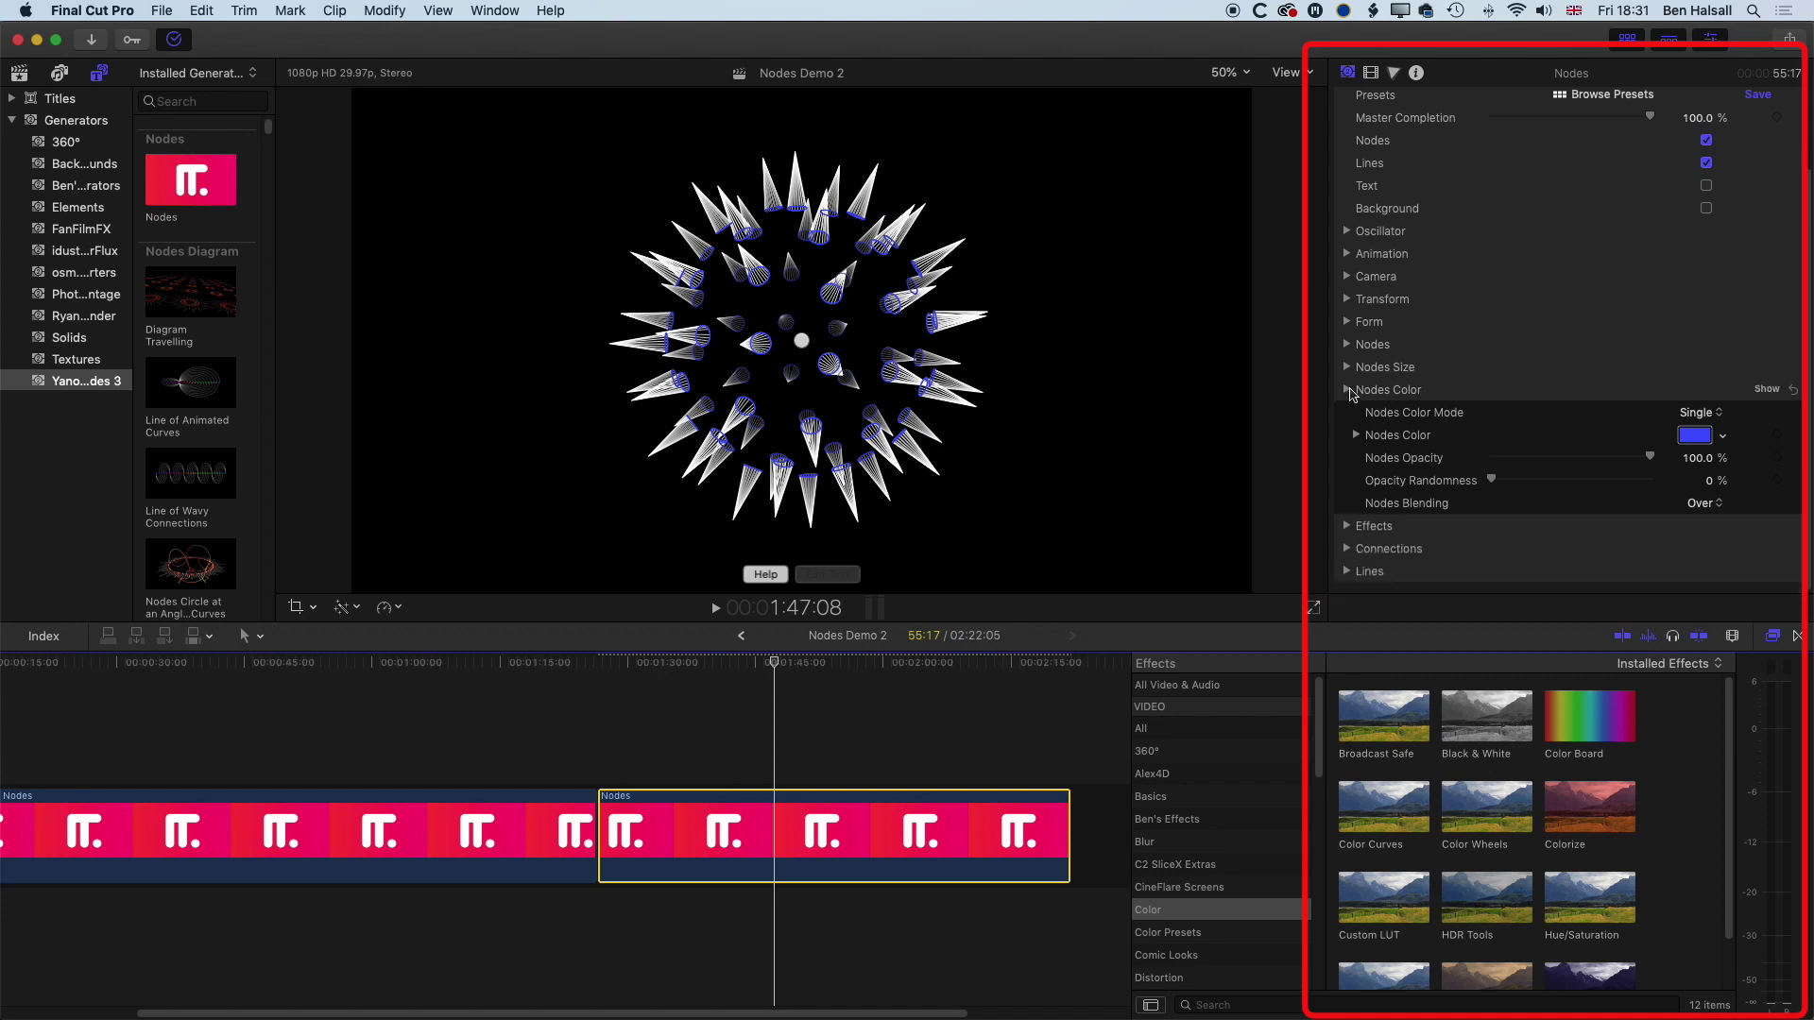
Step: Change the Lines Color of the cones to a light sky blue
{"action": "left_click", "coordinate": [1348, 458]}
{"action": "scroll", "coordinate": [1597, 463], "scroll_direction": "down", "scroll_amount": 10}
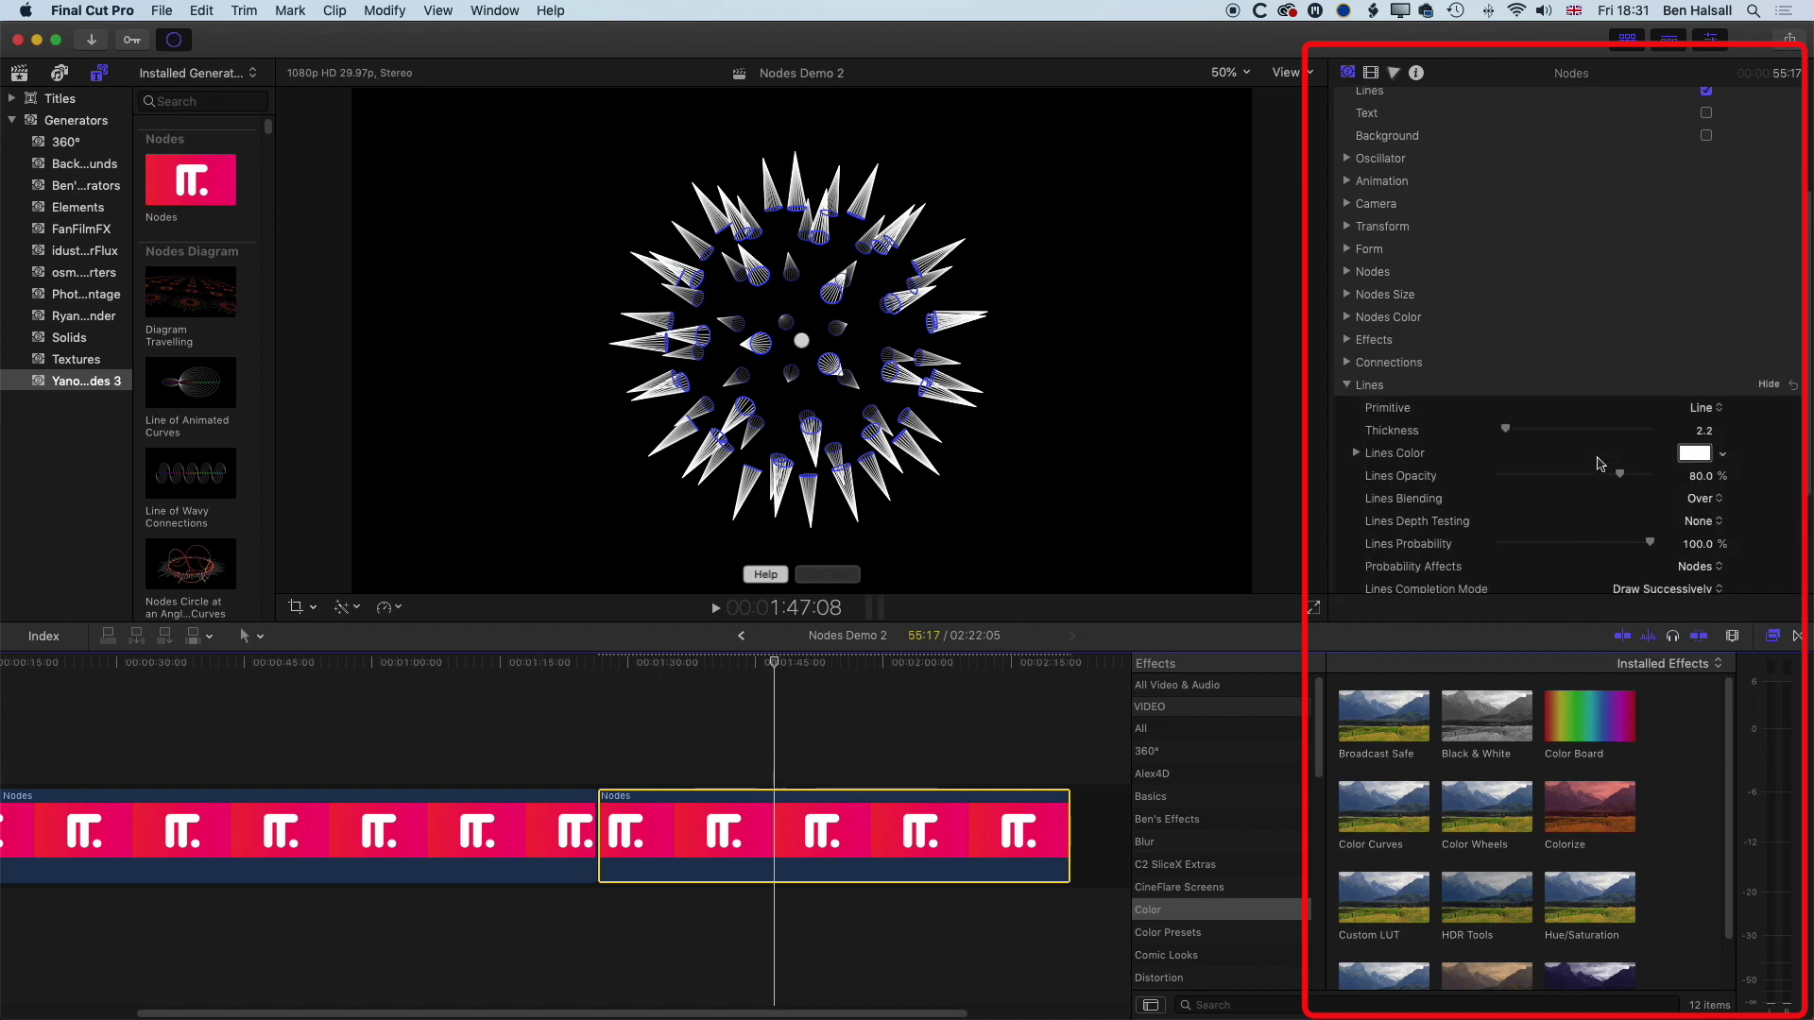
{"action": "left_click", "coordinate": [1696, 319]}
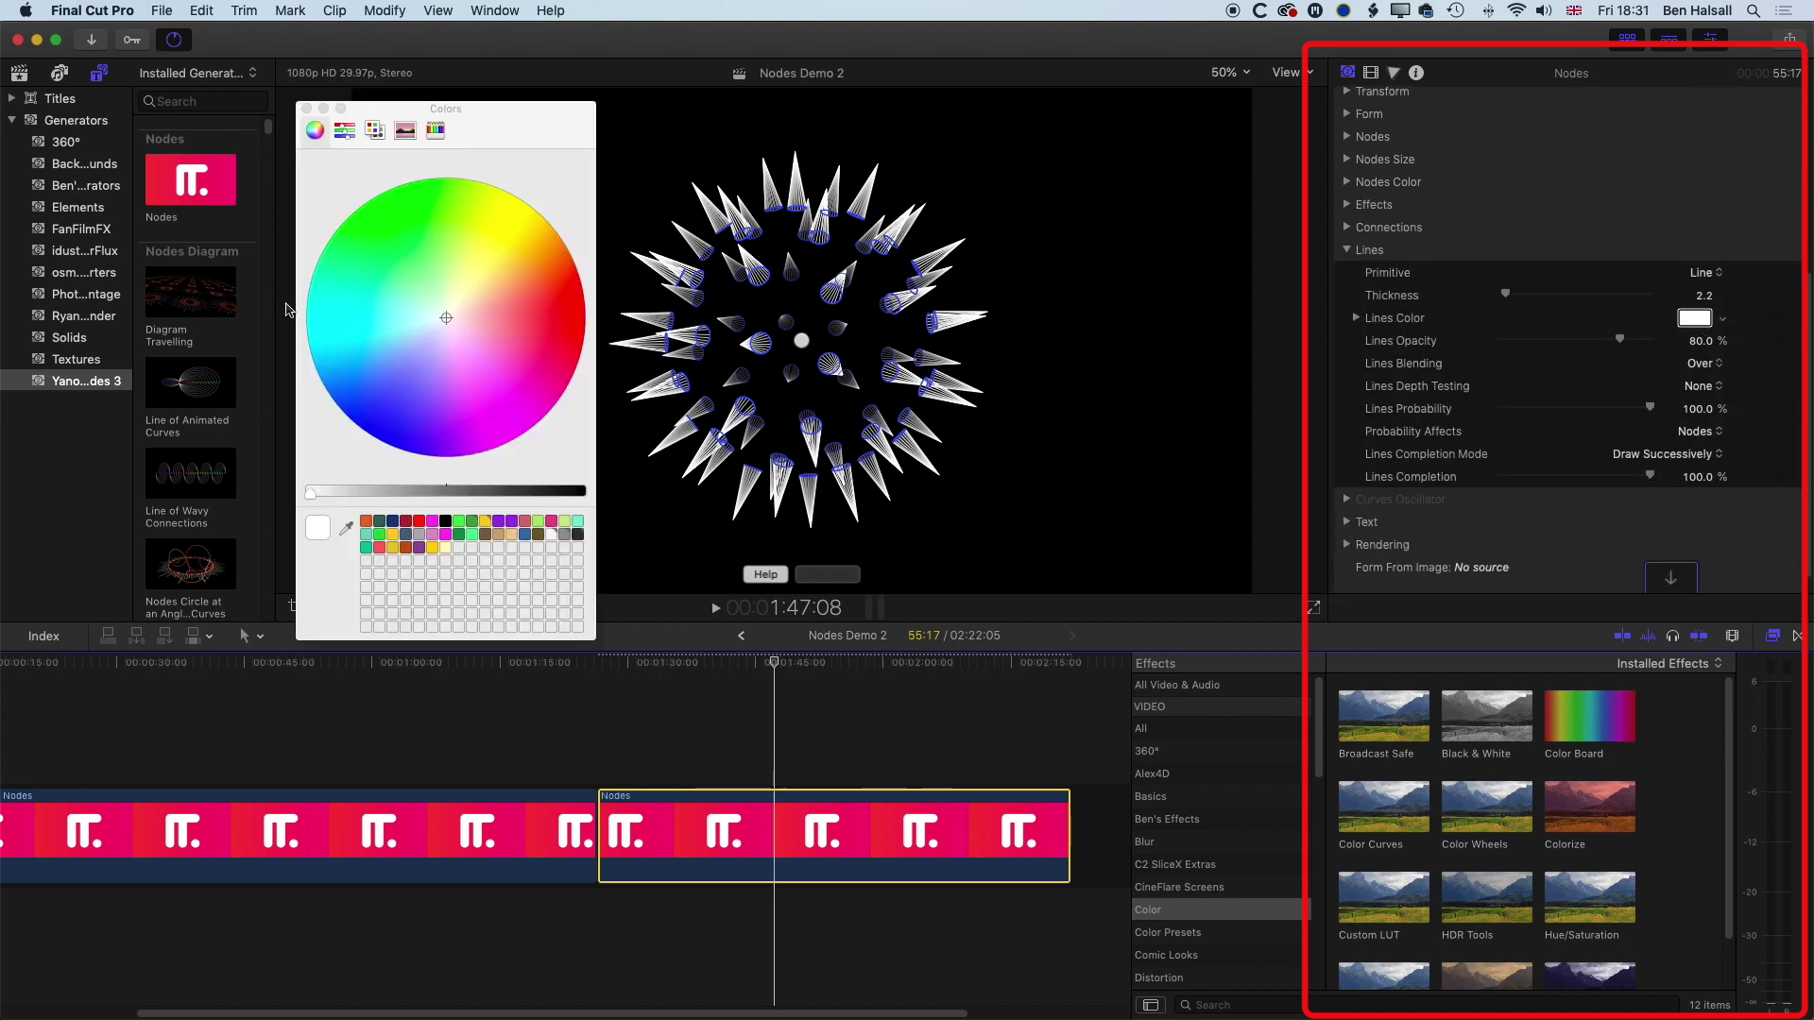
{"action": "left_click", "coordinate": [380, 382]}
{"action": "left_click_drag", "start_coordinate": [370, 385], "coordinate": [343, 359]}
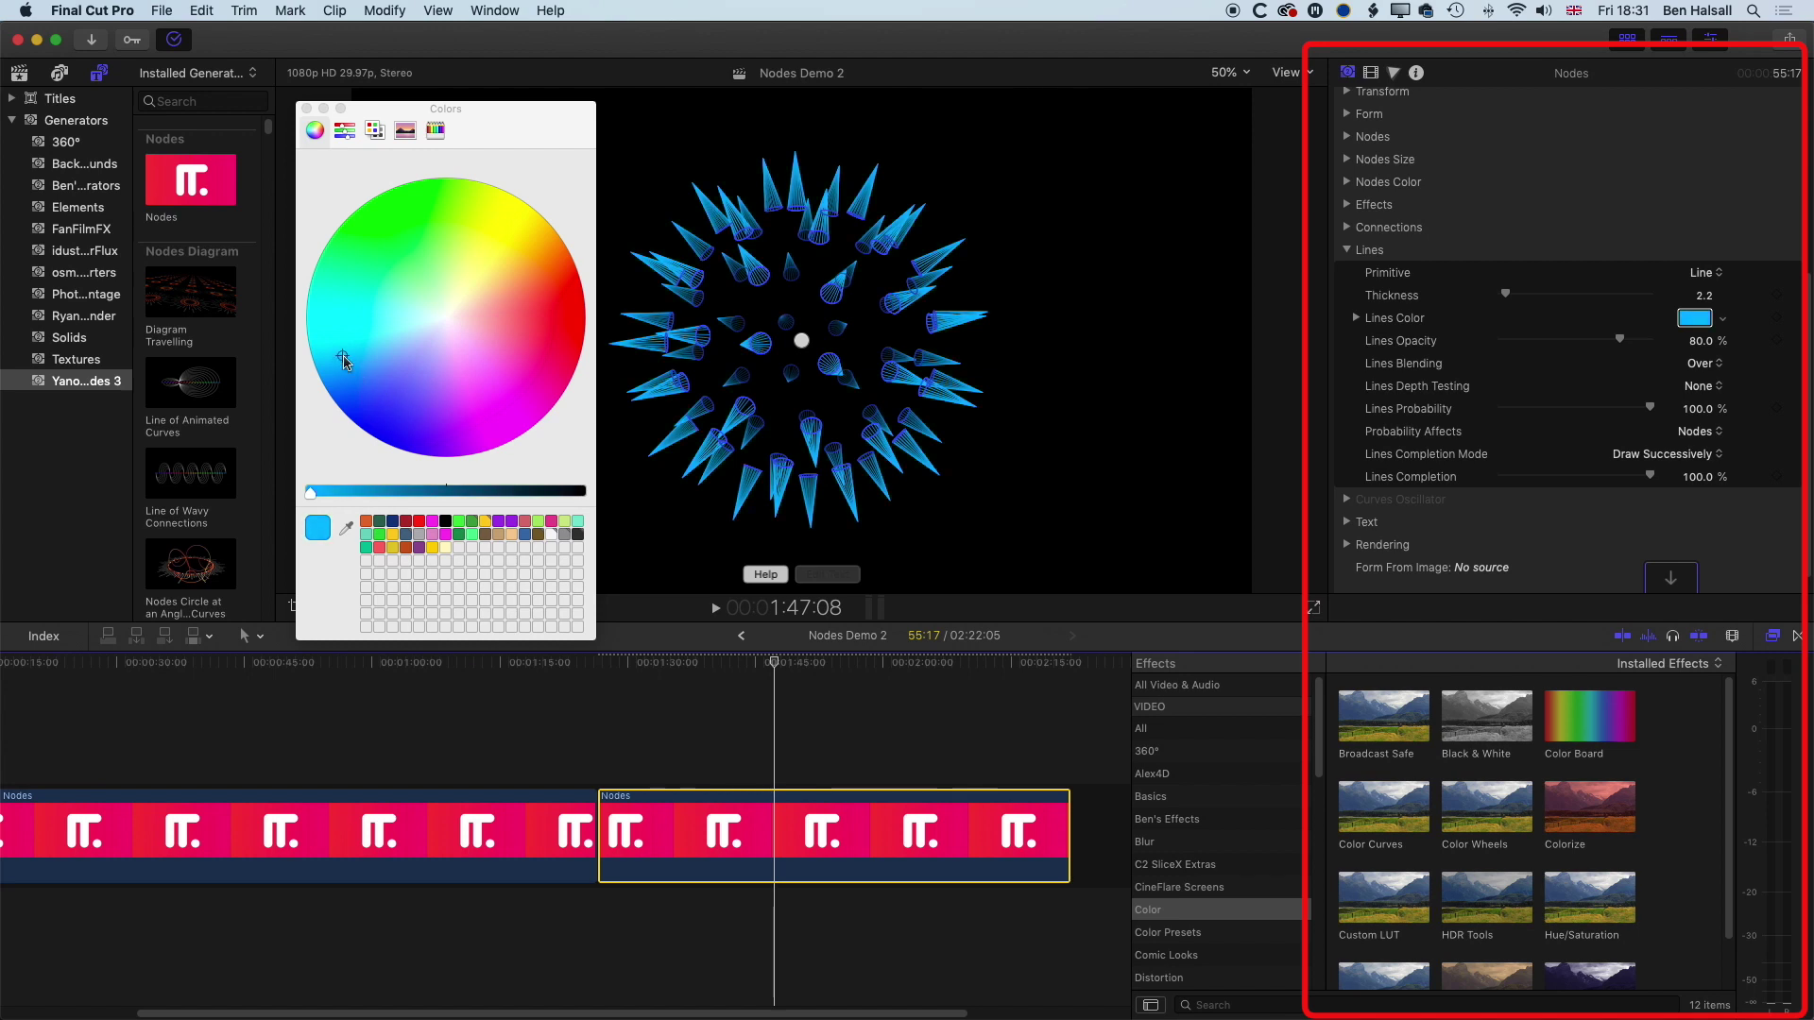
Step: Close the colour picker, collapse the Lines parameters and turn on the Background behind the spiky sphere
{"action": "left_click", "coordinate": [306, 110]}
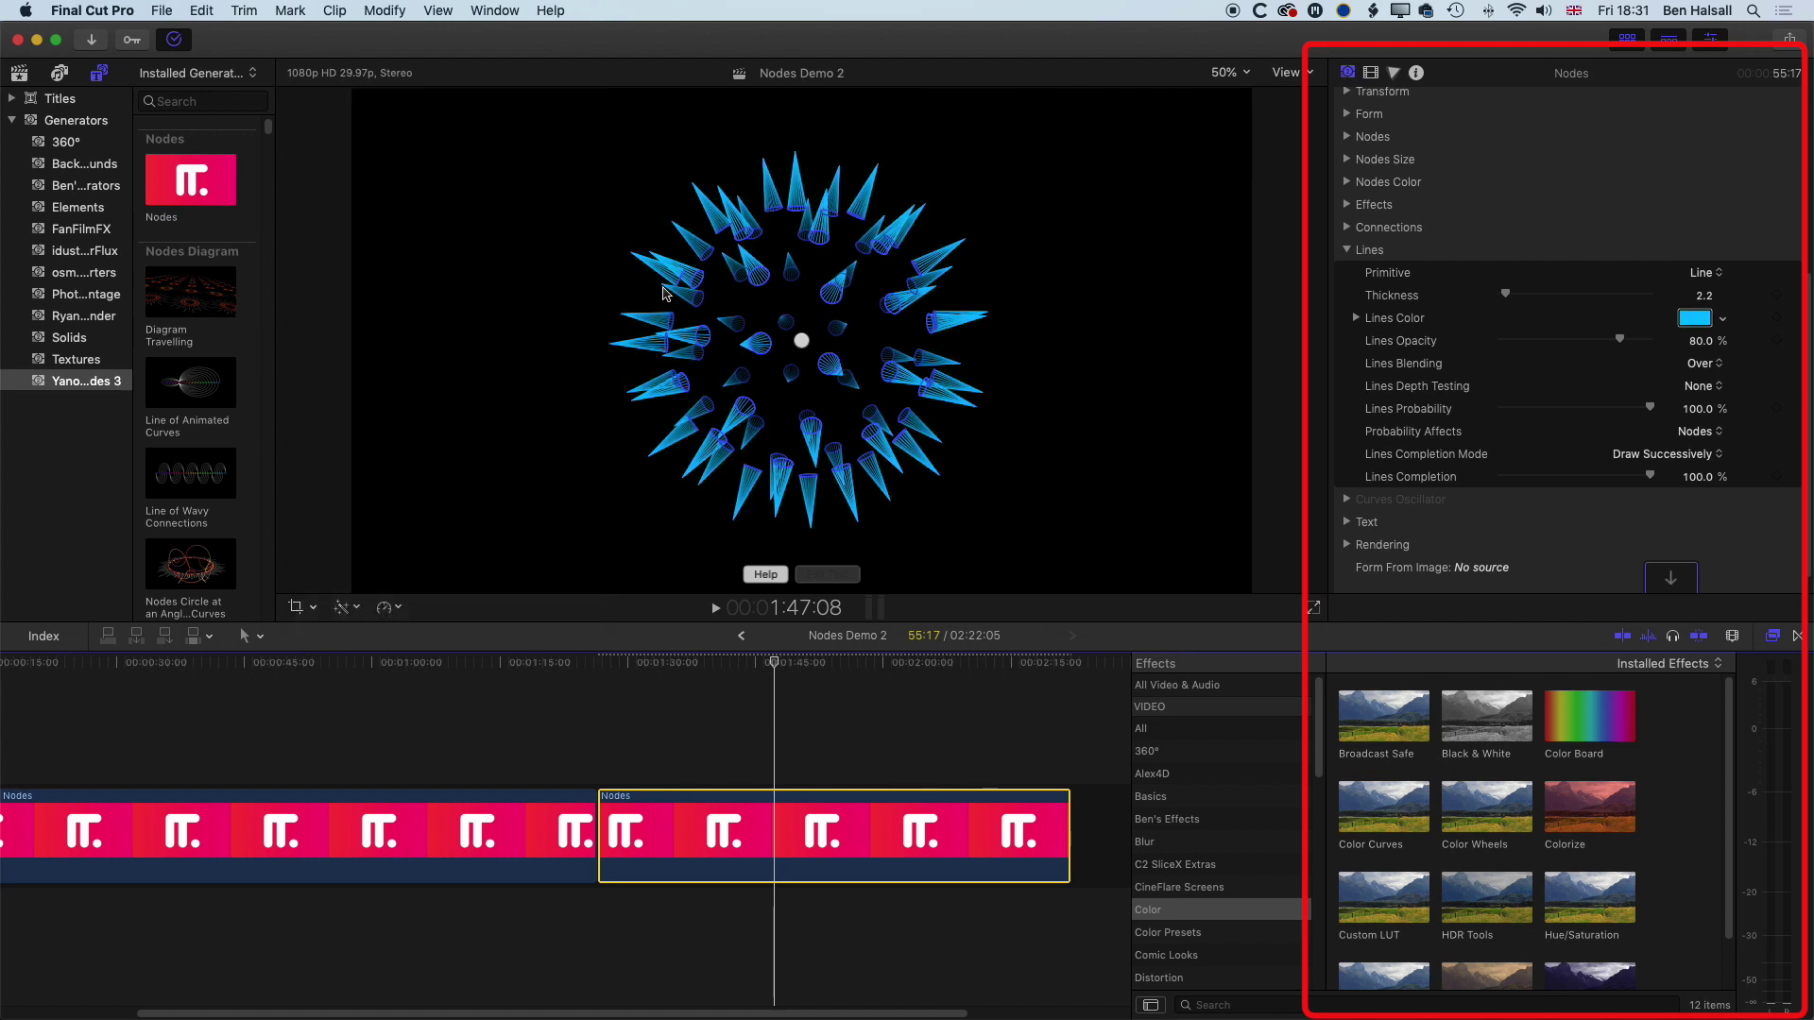
{"action": "left_click", "coordinate": [1347, 251]}
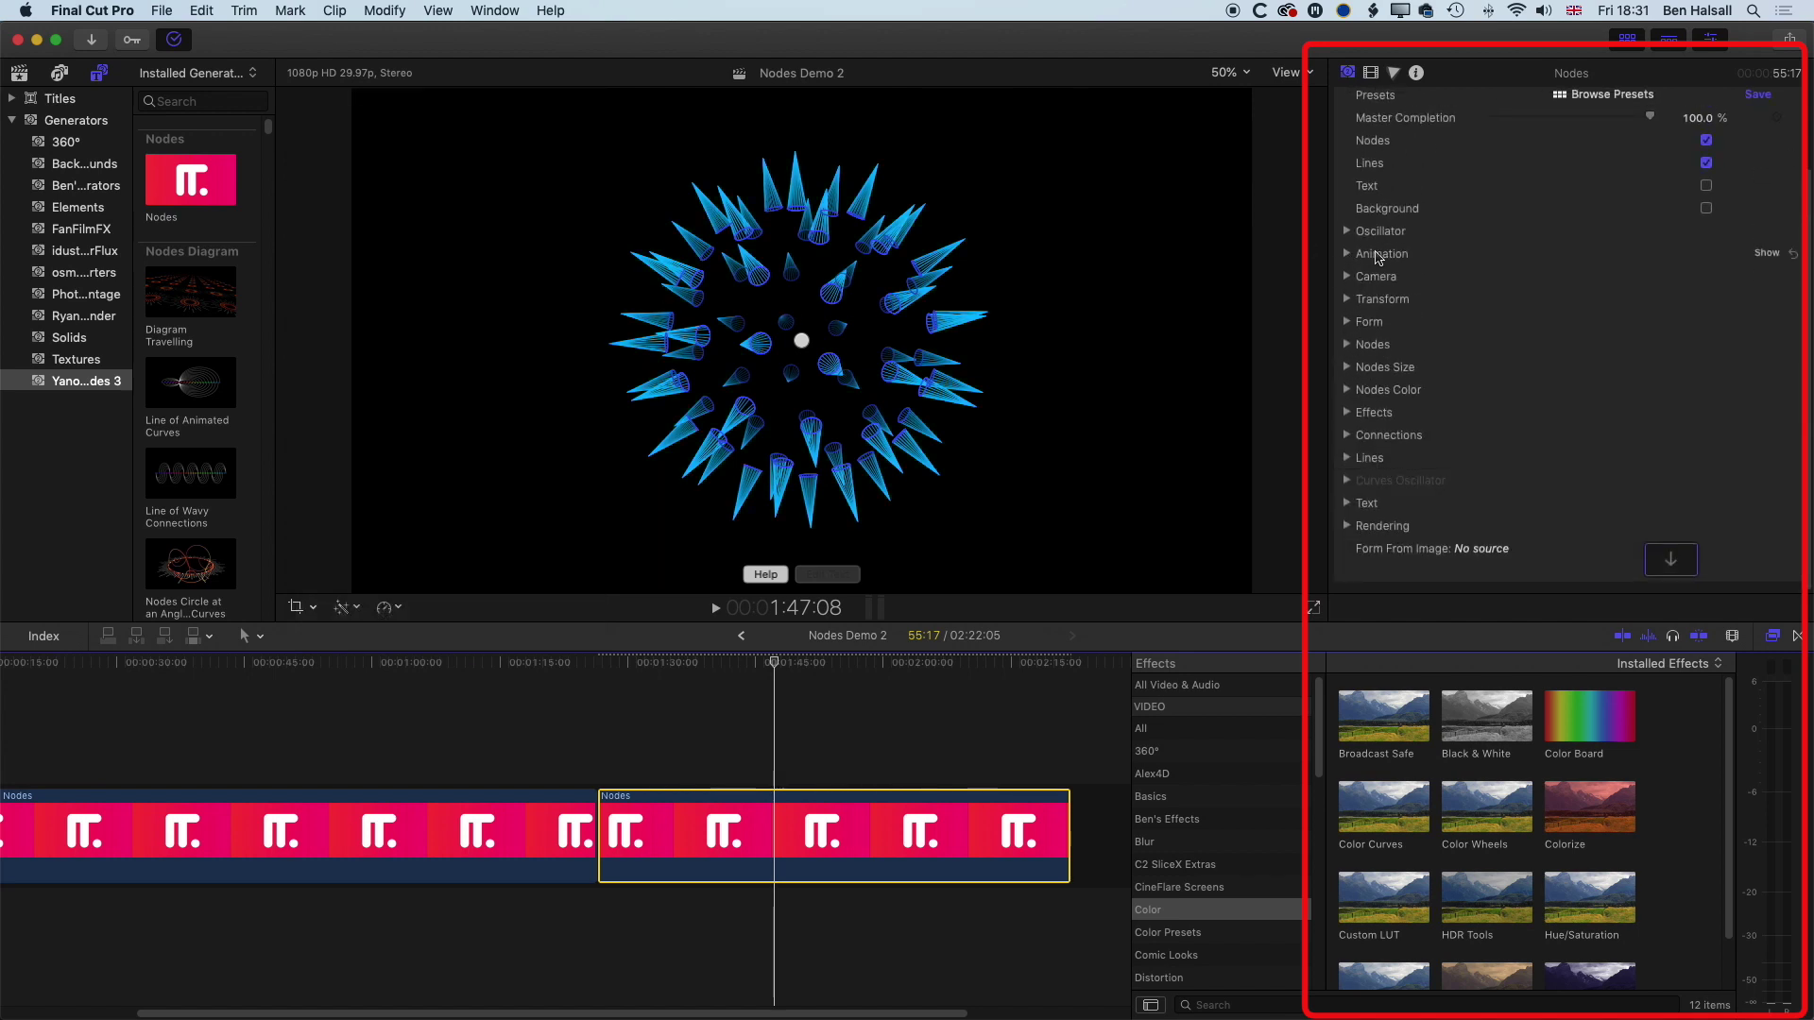
{"action": "left_click", "coordinate": [1705, 209]}
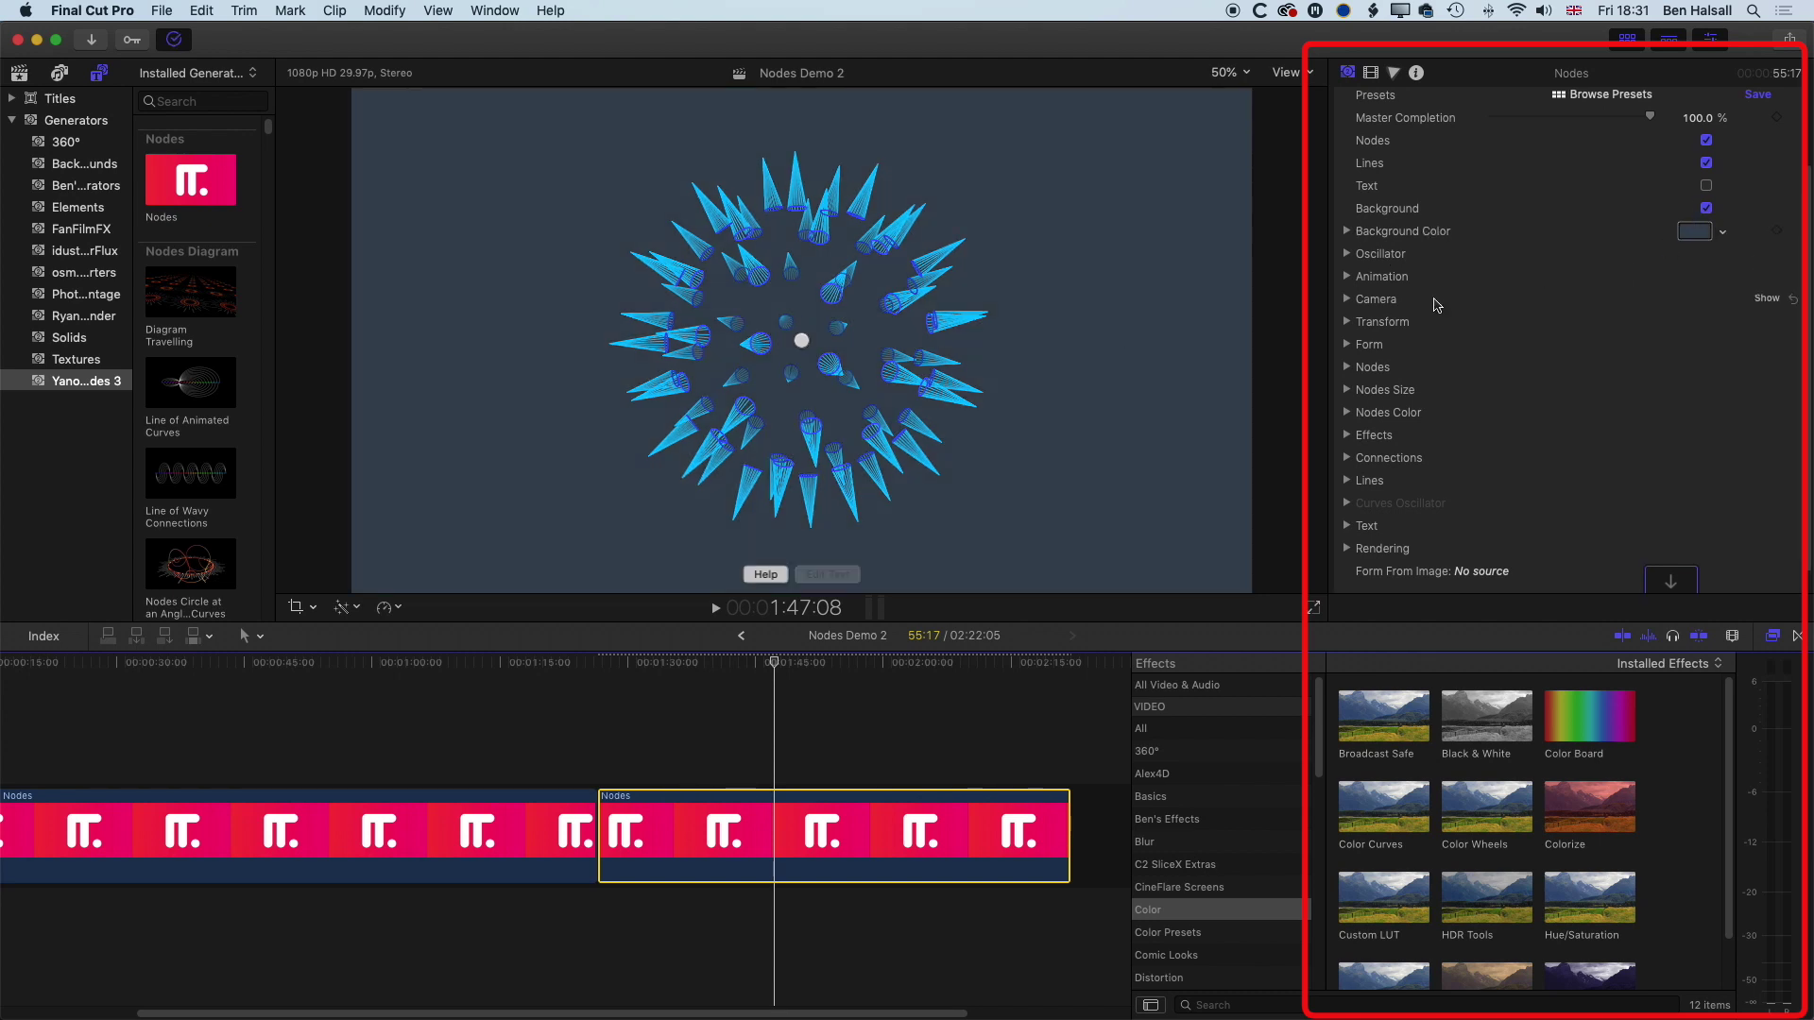
Step: Play the second Nodes clip from near its beginning to preview the rotating sphere against the background
{"action": "left_click_drag", "start_coordinate": [758, 661], "coordinate": [615, 661]}
{"action": "key", "text": "space"}
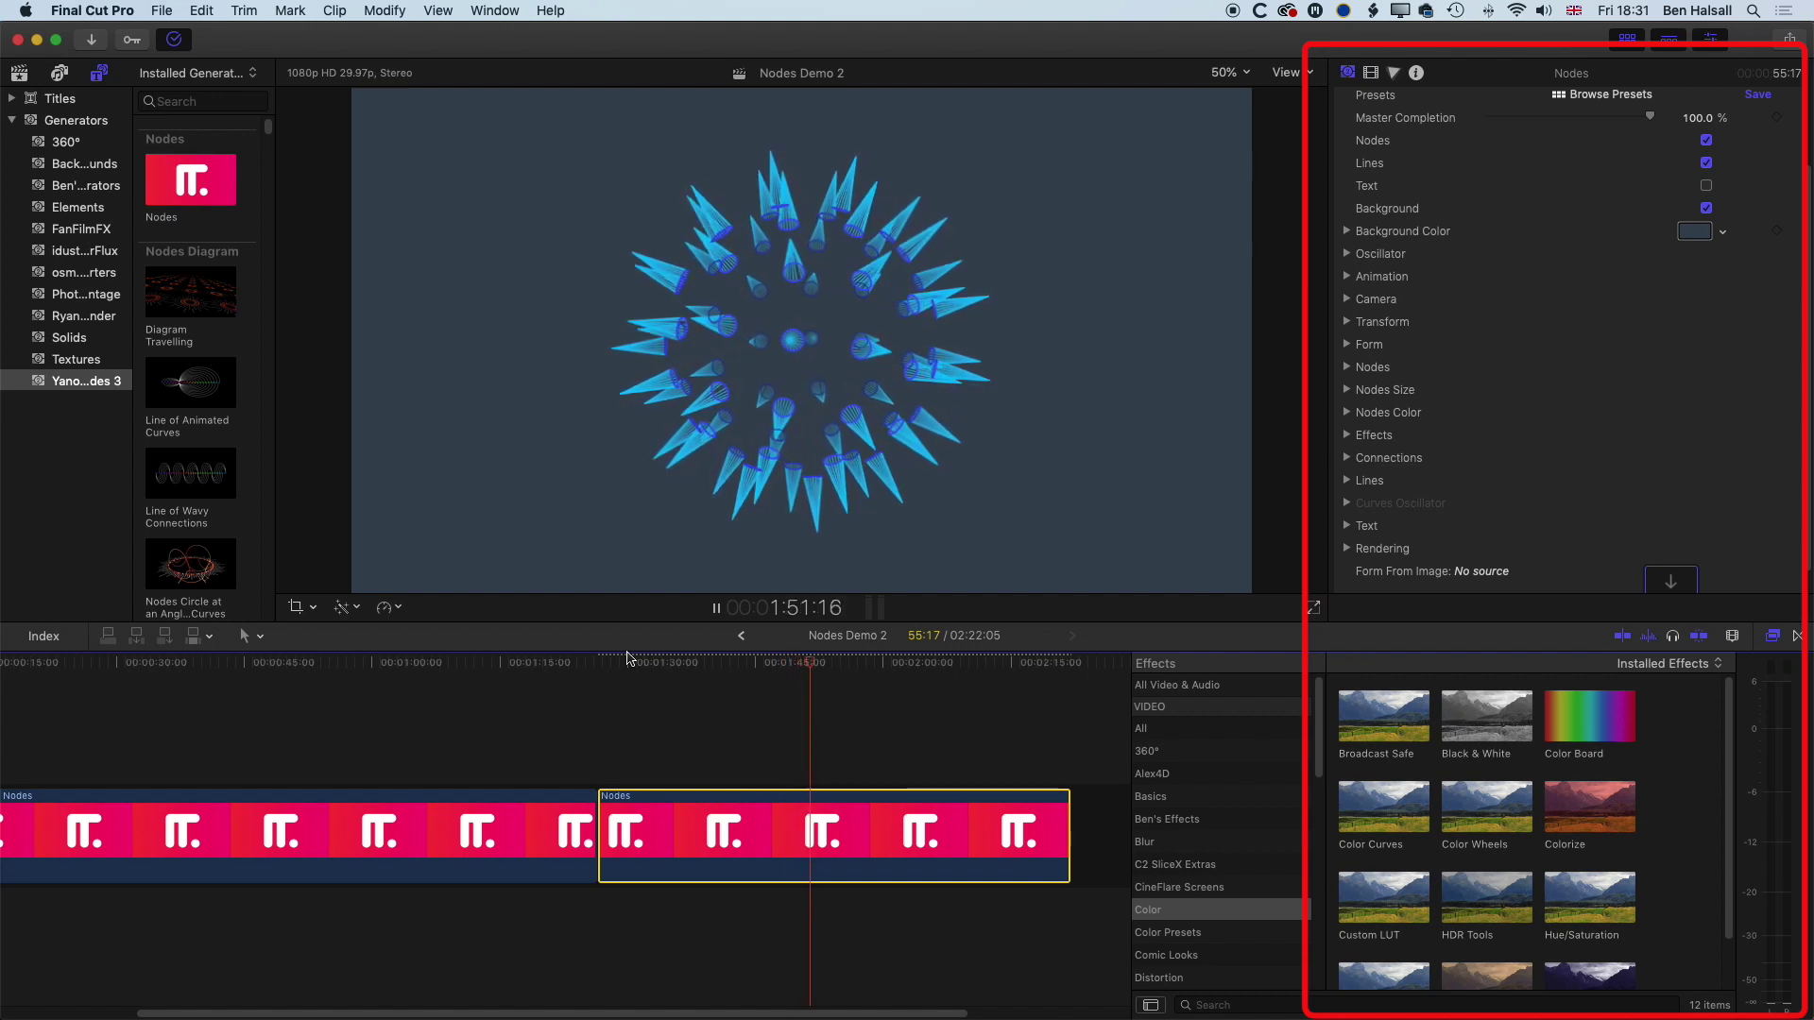
{"action": "key", "text": "space"}
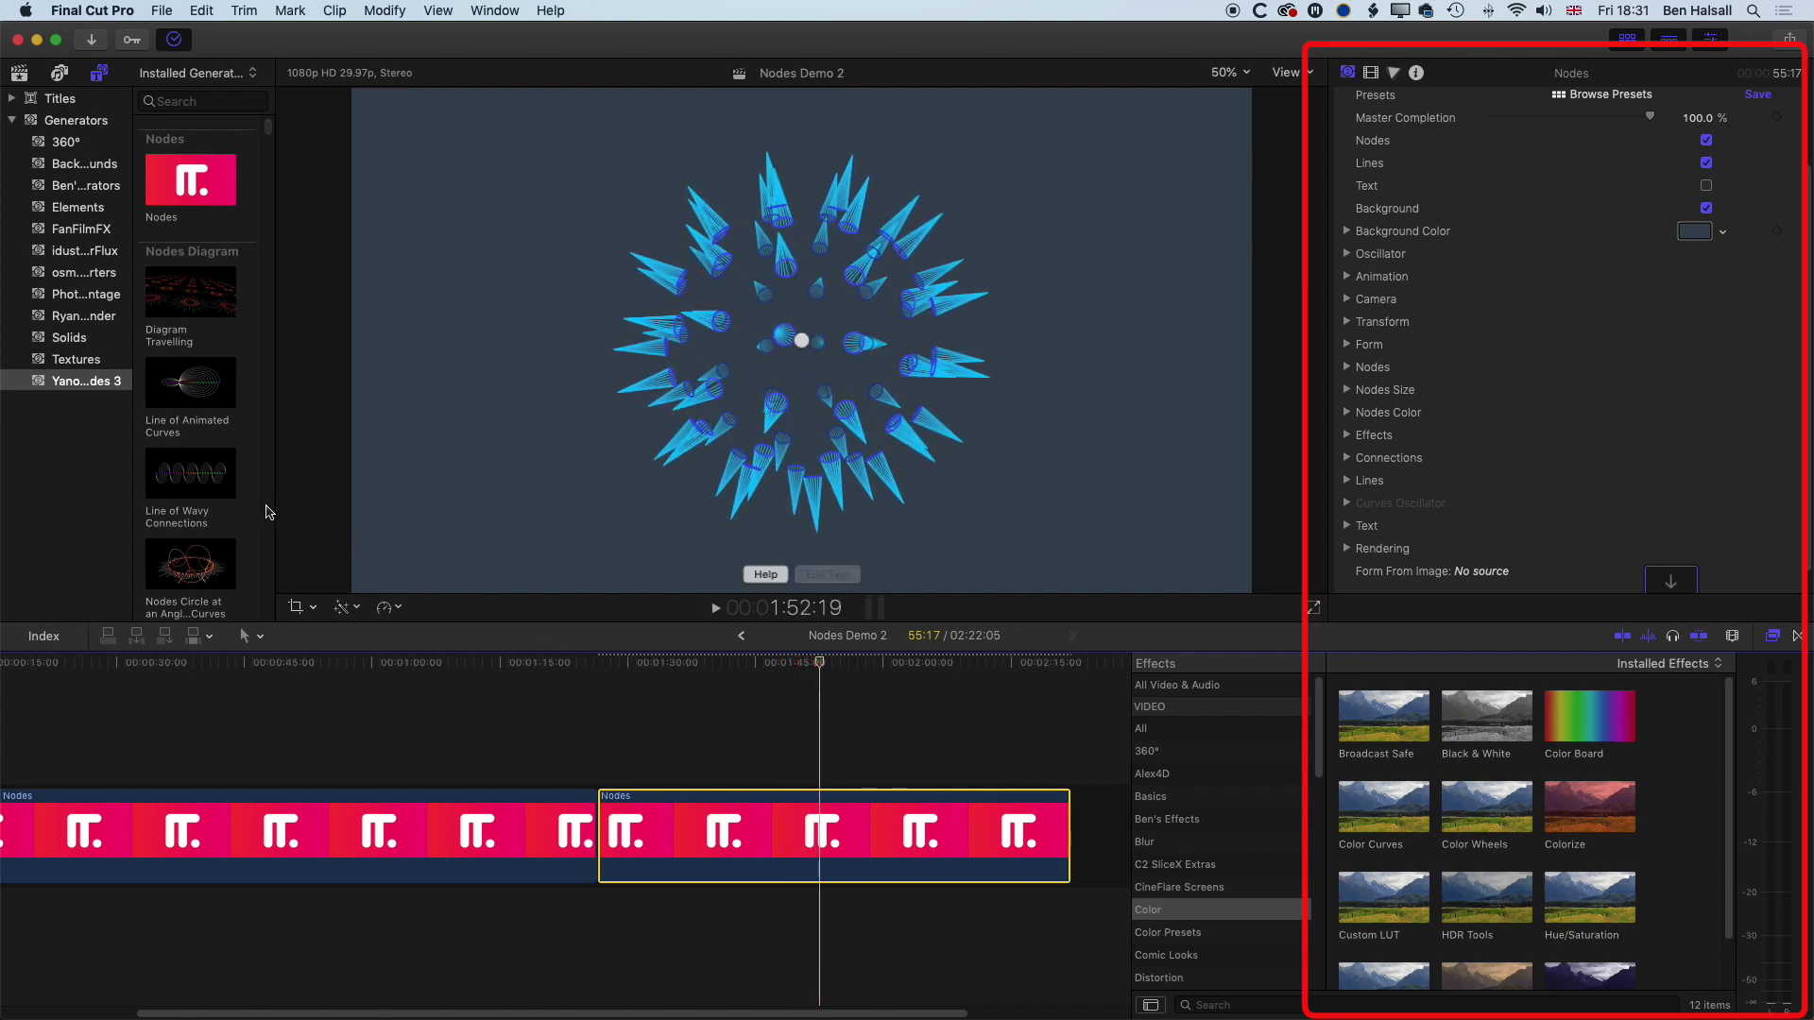
Step: Widen the generators browser and append the Nodes Noisy Tubes generator from Nodes in the Sky after the second Nodes clip
{"action": "left_click_drag", "start_coordinate": [275, 502], "coordinate": [410, 496]}
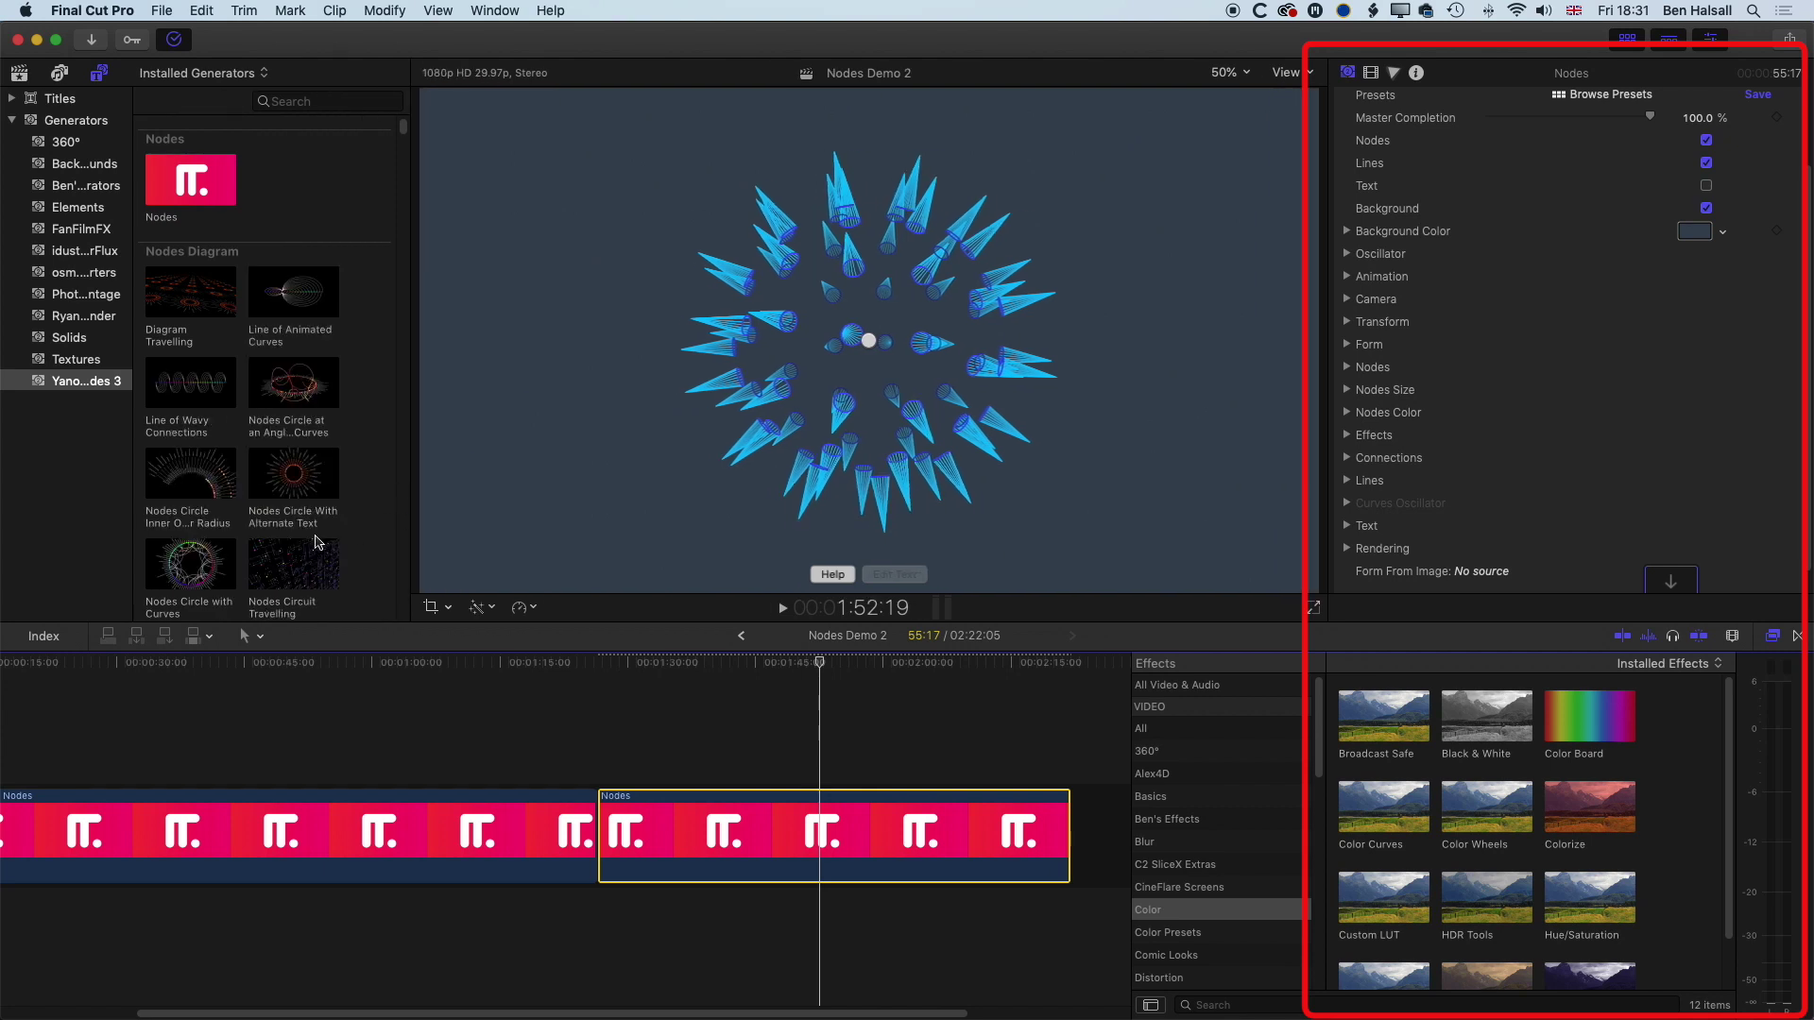
{"action": "scroll", "coordinate": [321, 541], "scroll_direction": "down", "scroll_amount": 5}
{"action": "scroll", "coordinate": [273, 387], "scroll_direction": "down", "scroll_amount": 10}
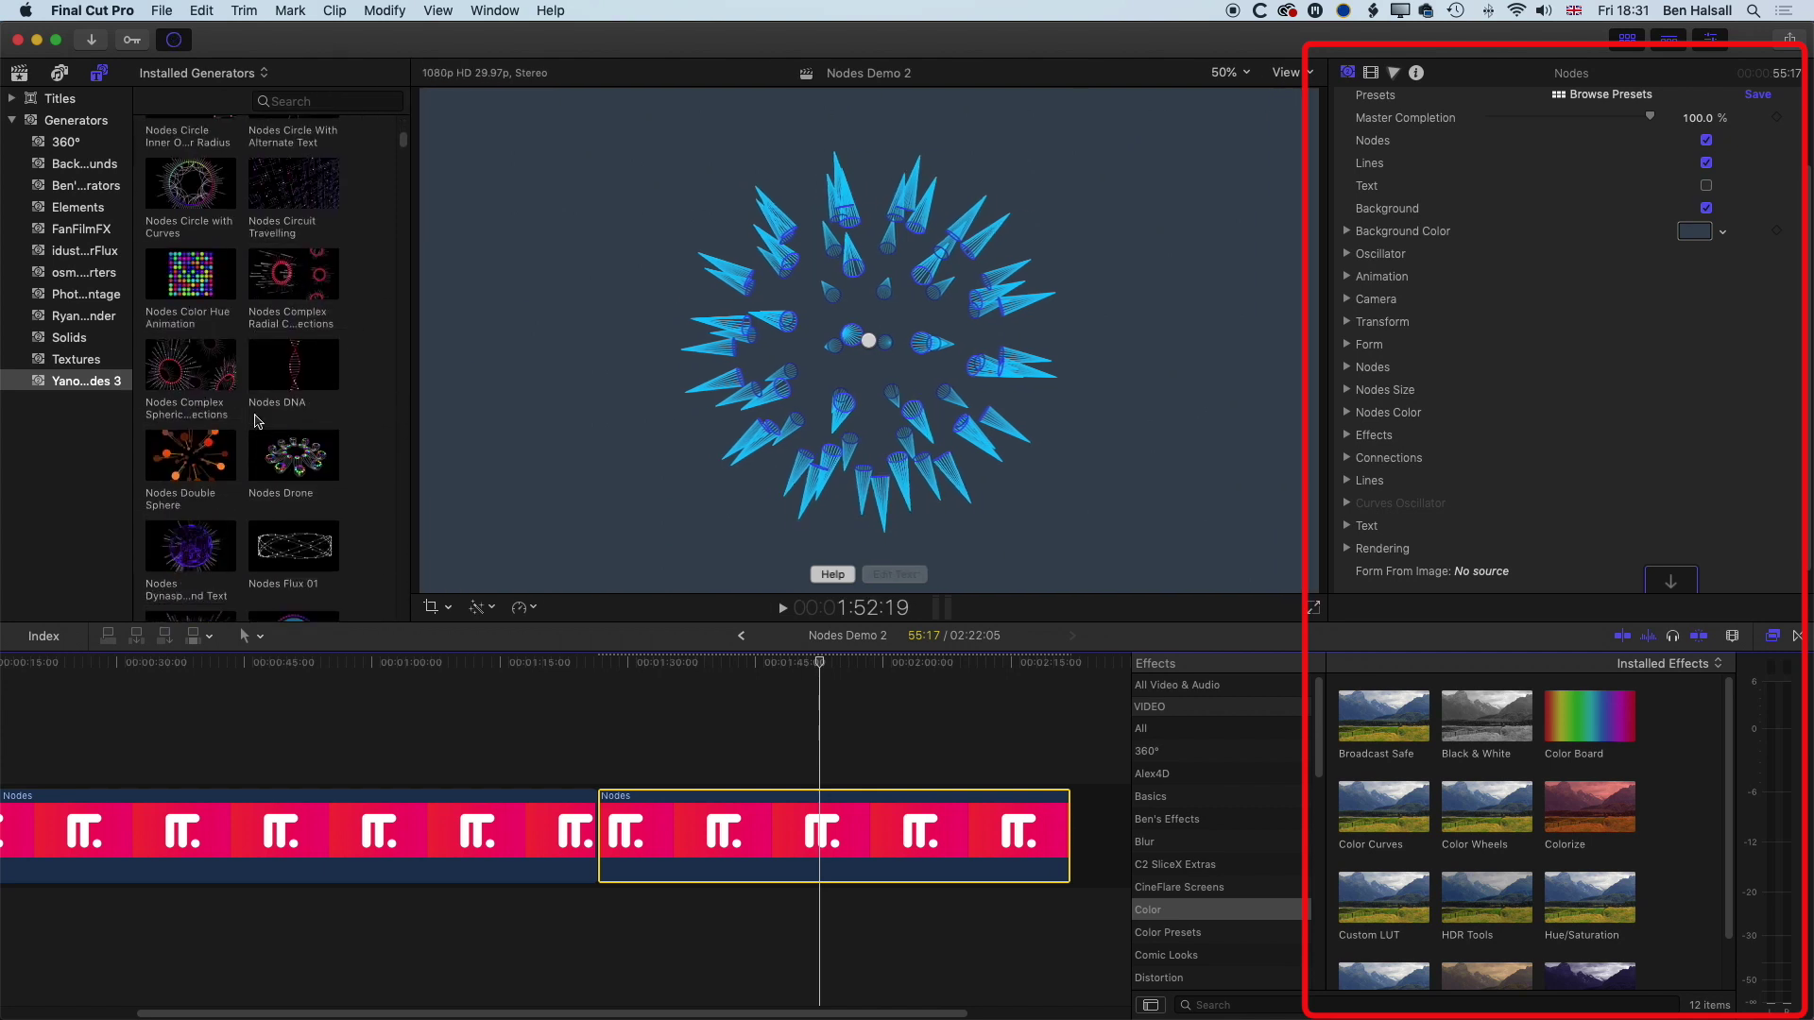
{"action": "scroll", "coordinate": [231, 420], "scroll_direction": "down", "scroll_amount": 8}
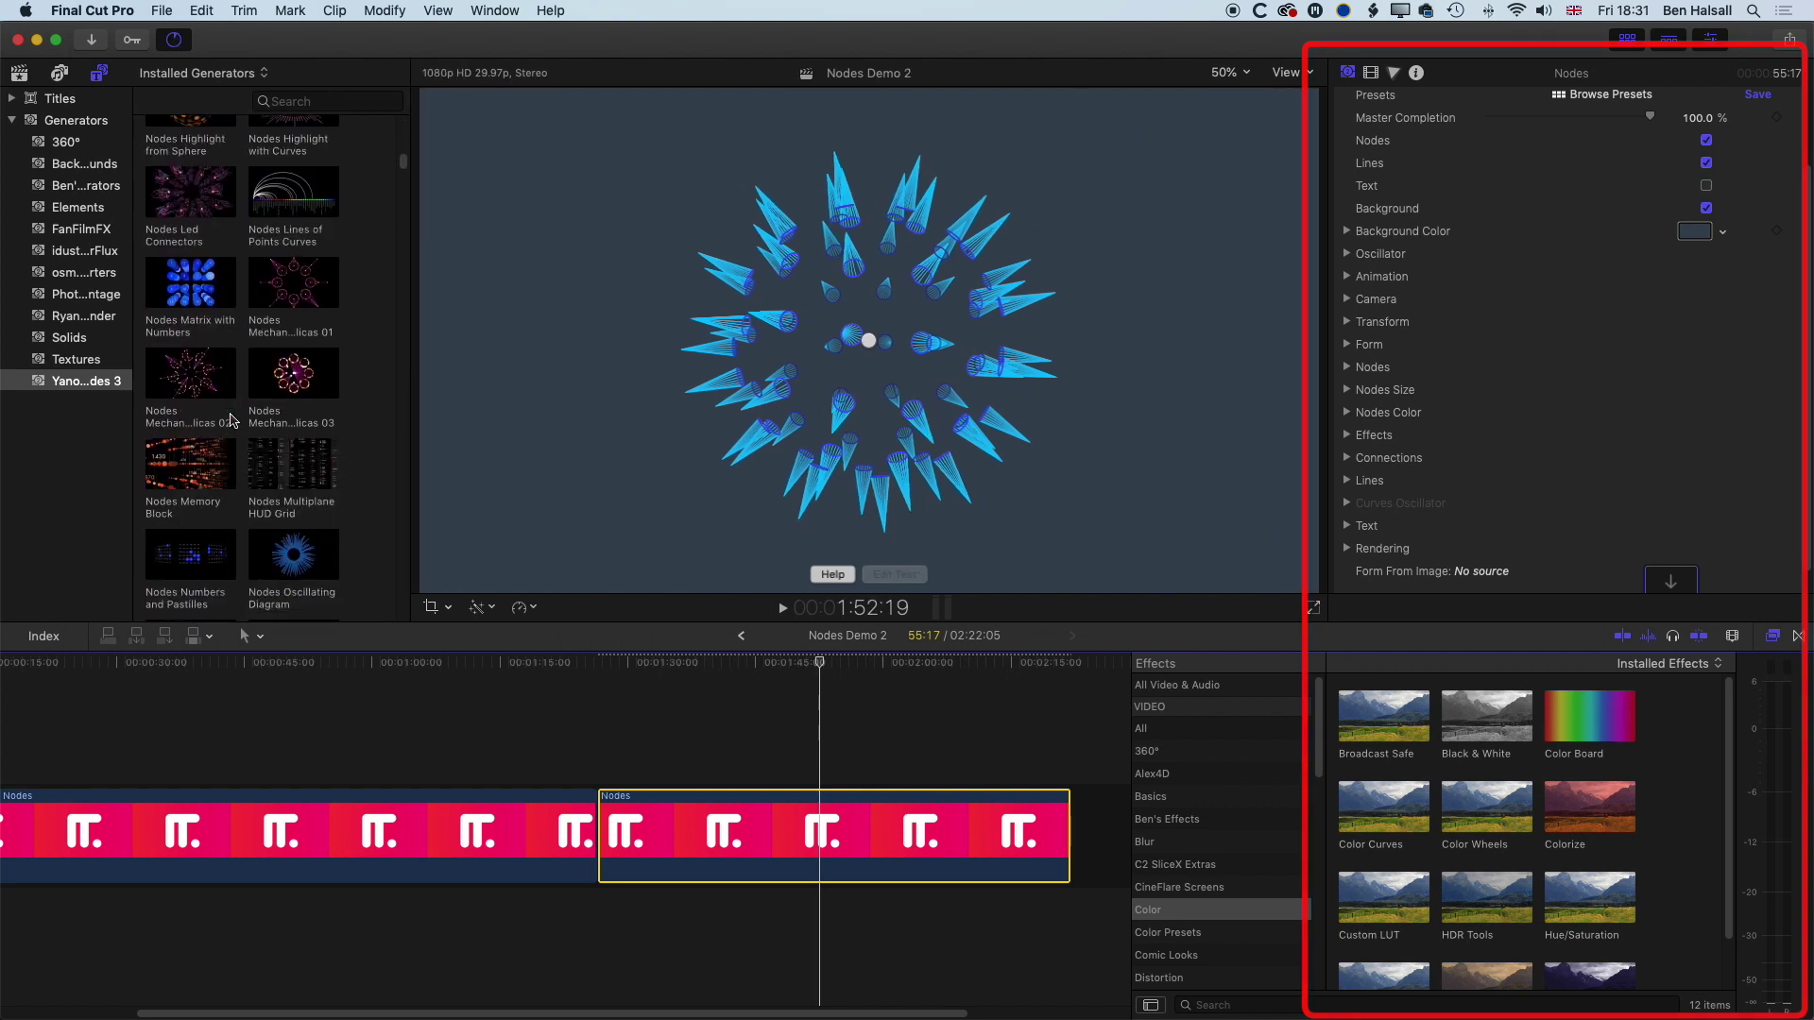
{"action": "scroll", "coordinate": [232, 421], "scroll_direction": "down", "scroll_amount": 2}
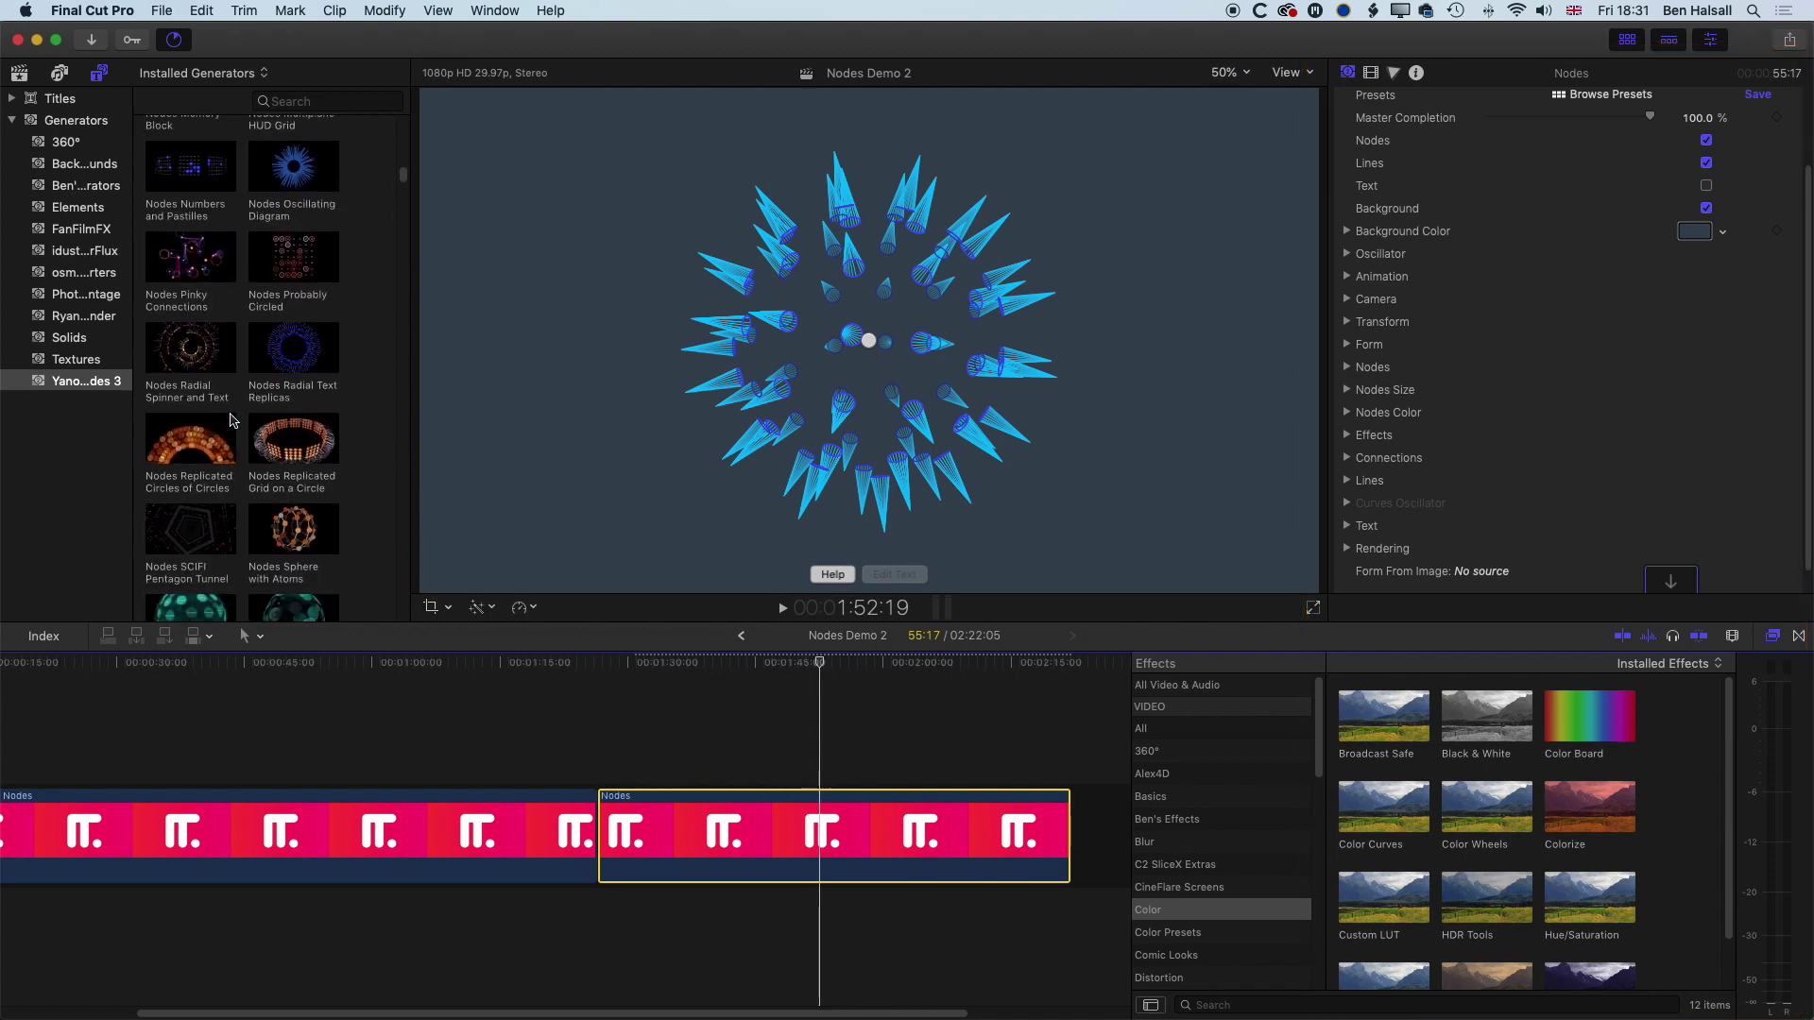
{"action": "left_click_drag", "start_coordinate": [411, 397], "coordinate": [630, 398]}
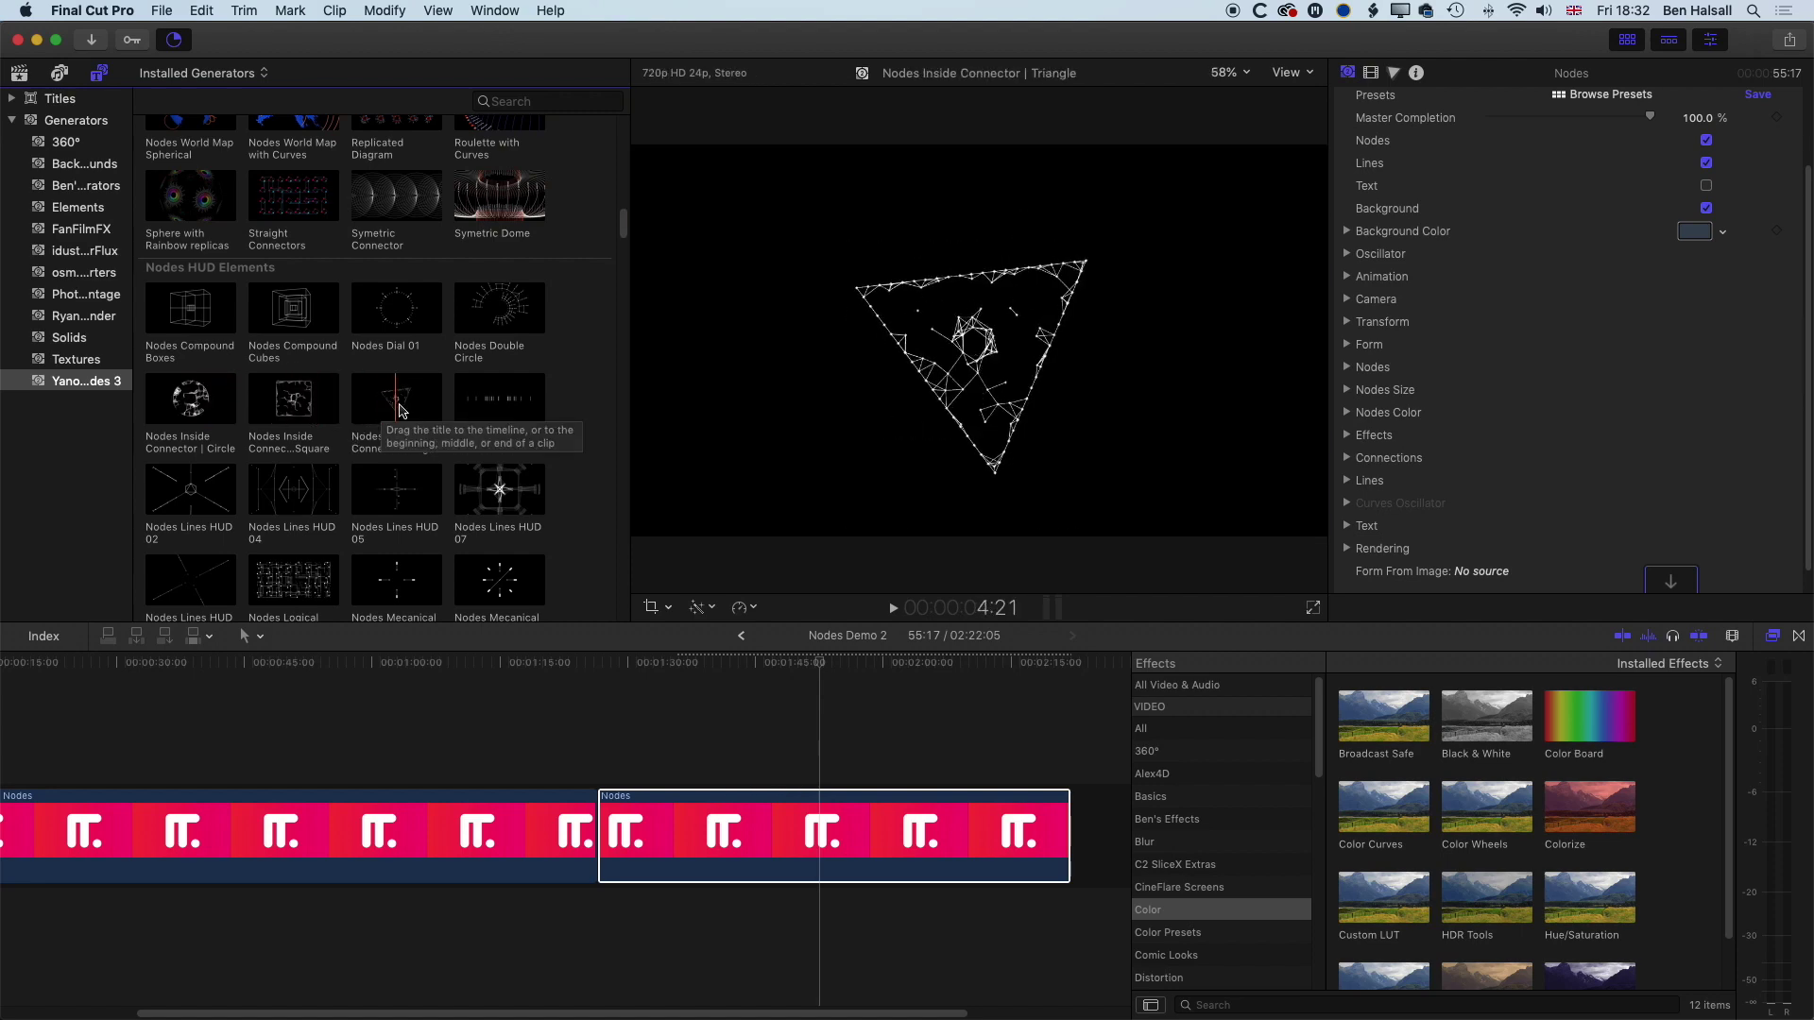
{"action": "scroll", "coordinate": [477, 425], "scroll_direction": "down", "scroll_amount": 5}
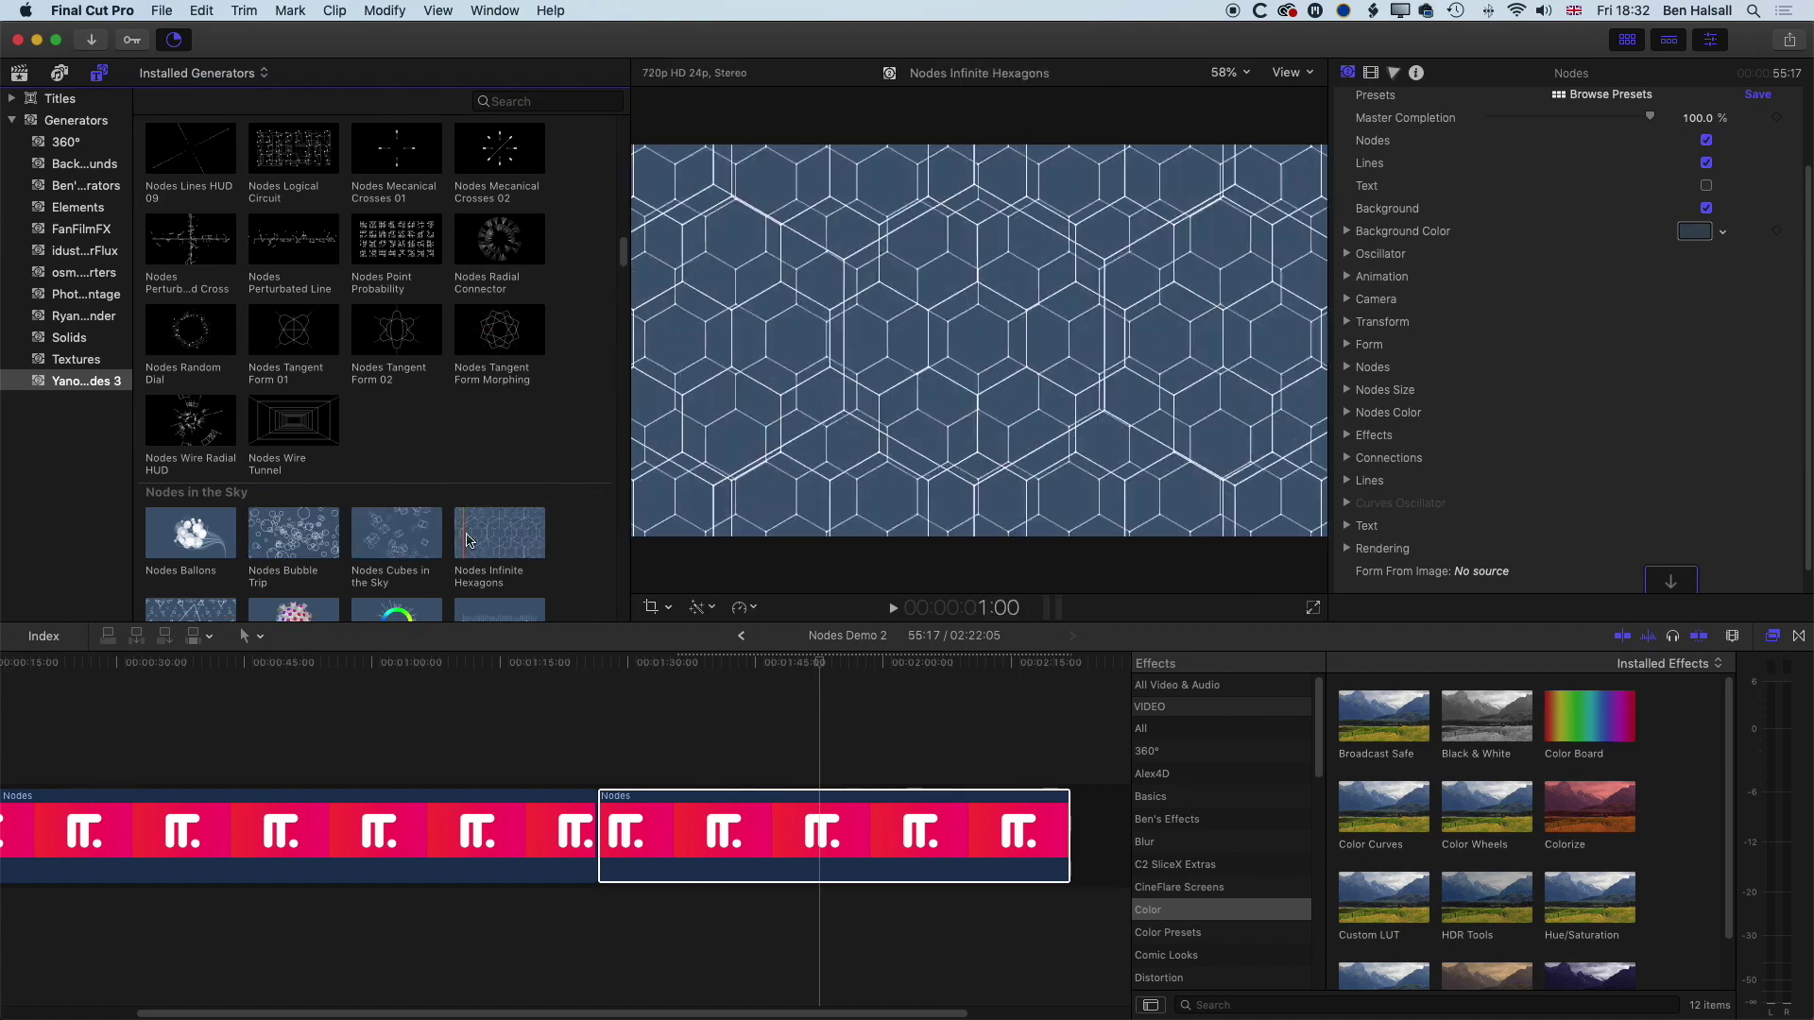
{"action": "scroll", "coordinate": [460, 555], "scroll_direction": "down", "scroll_amount": 3}
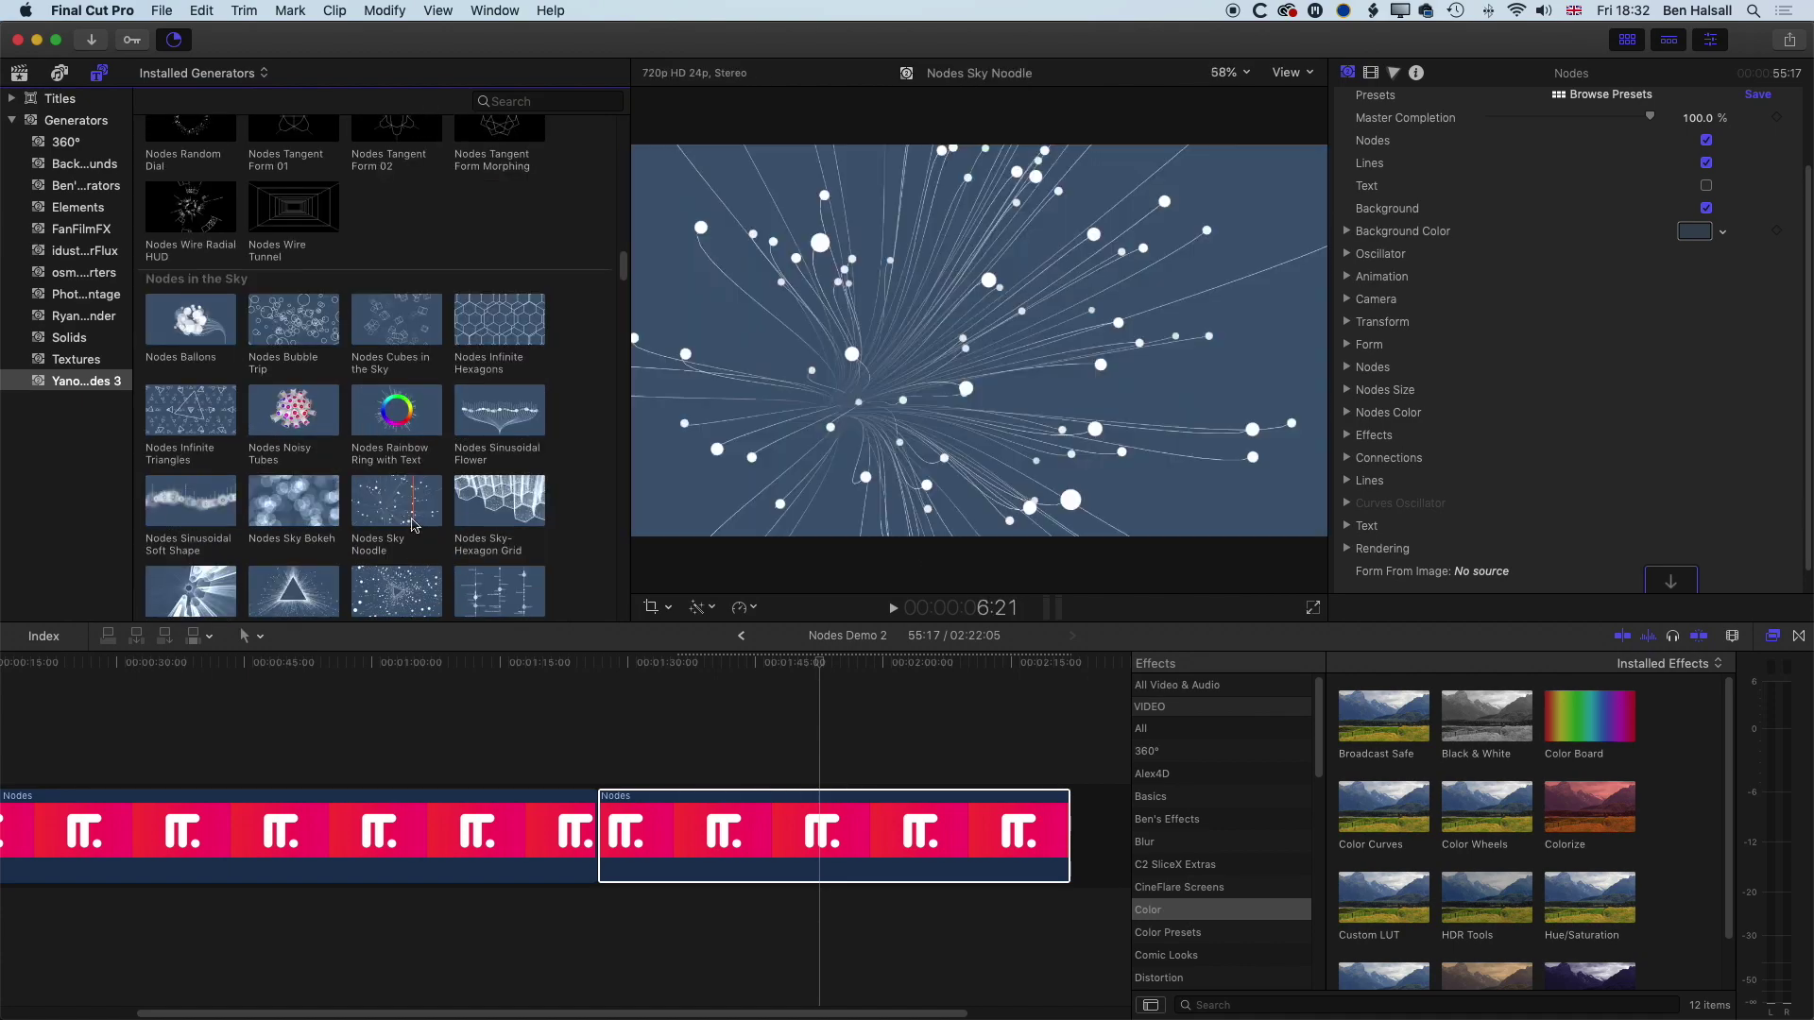
{"action": "left_click", "coordinate": [304, 412]}
{"action": "left_click_drag", "start_coordinate": [304, 412], "coordinate": [1096, 831]}
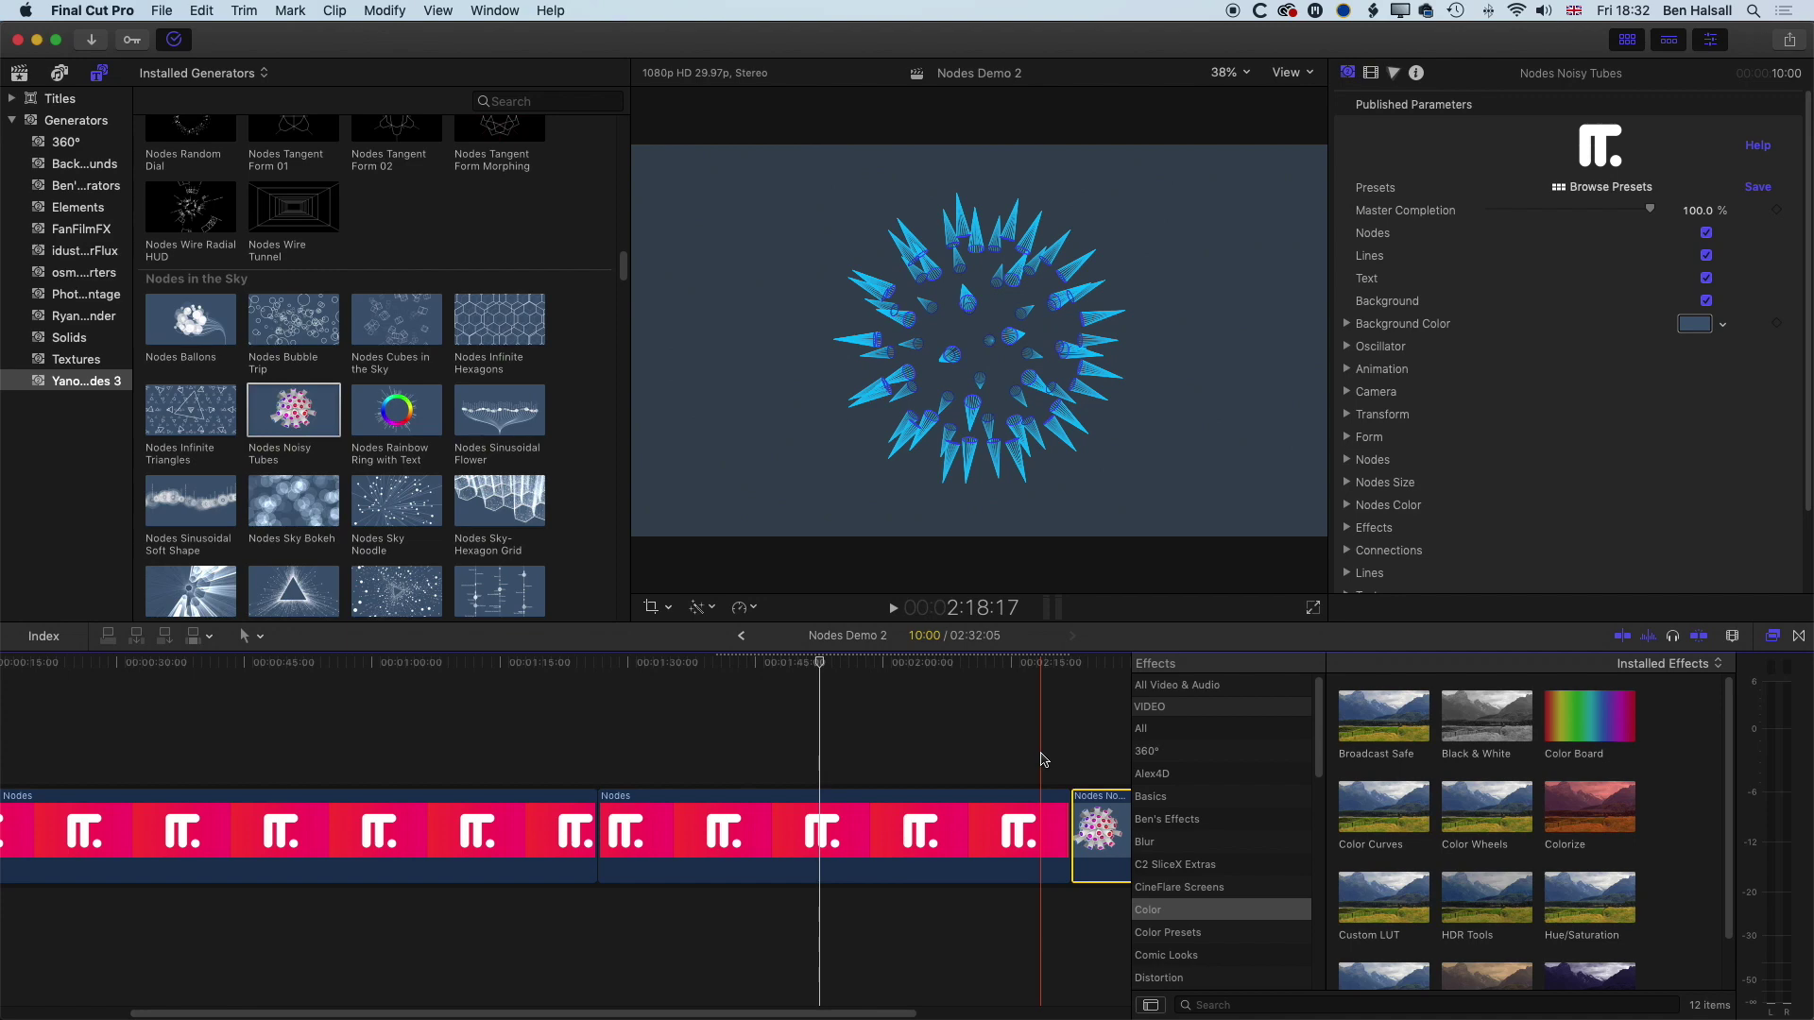
Step: Place the playhead inside the Nodes Noisy Tubes clip and rotate its tube sphere horizontally with the on-screen control
{"action": "scroll", "coordinate": [1043, 760], "scroll_direction": "right", "scroll_amount": 5}
{"action": "left_click", "coordinate": [809, 664]}
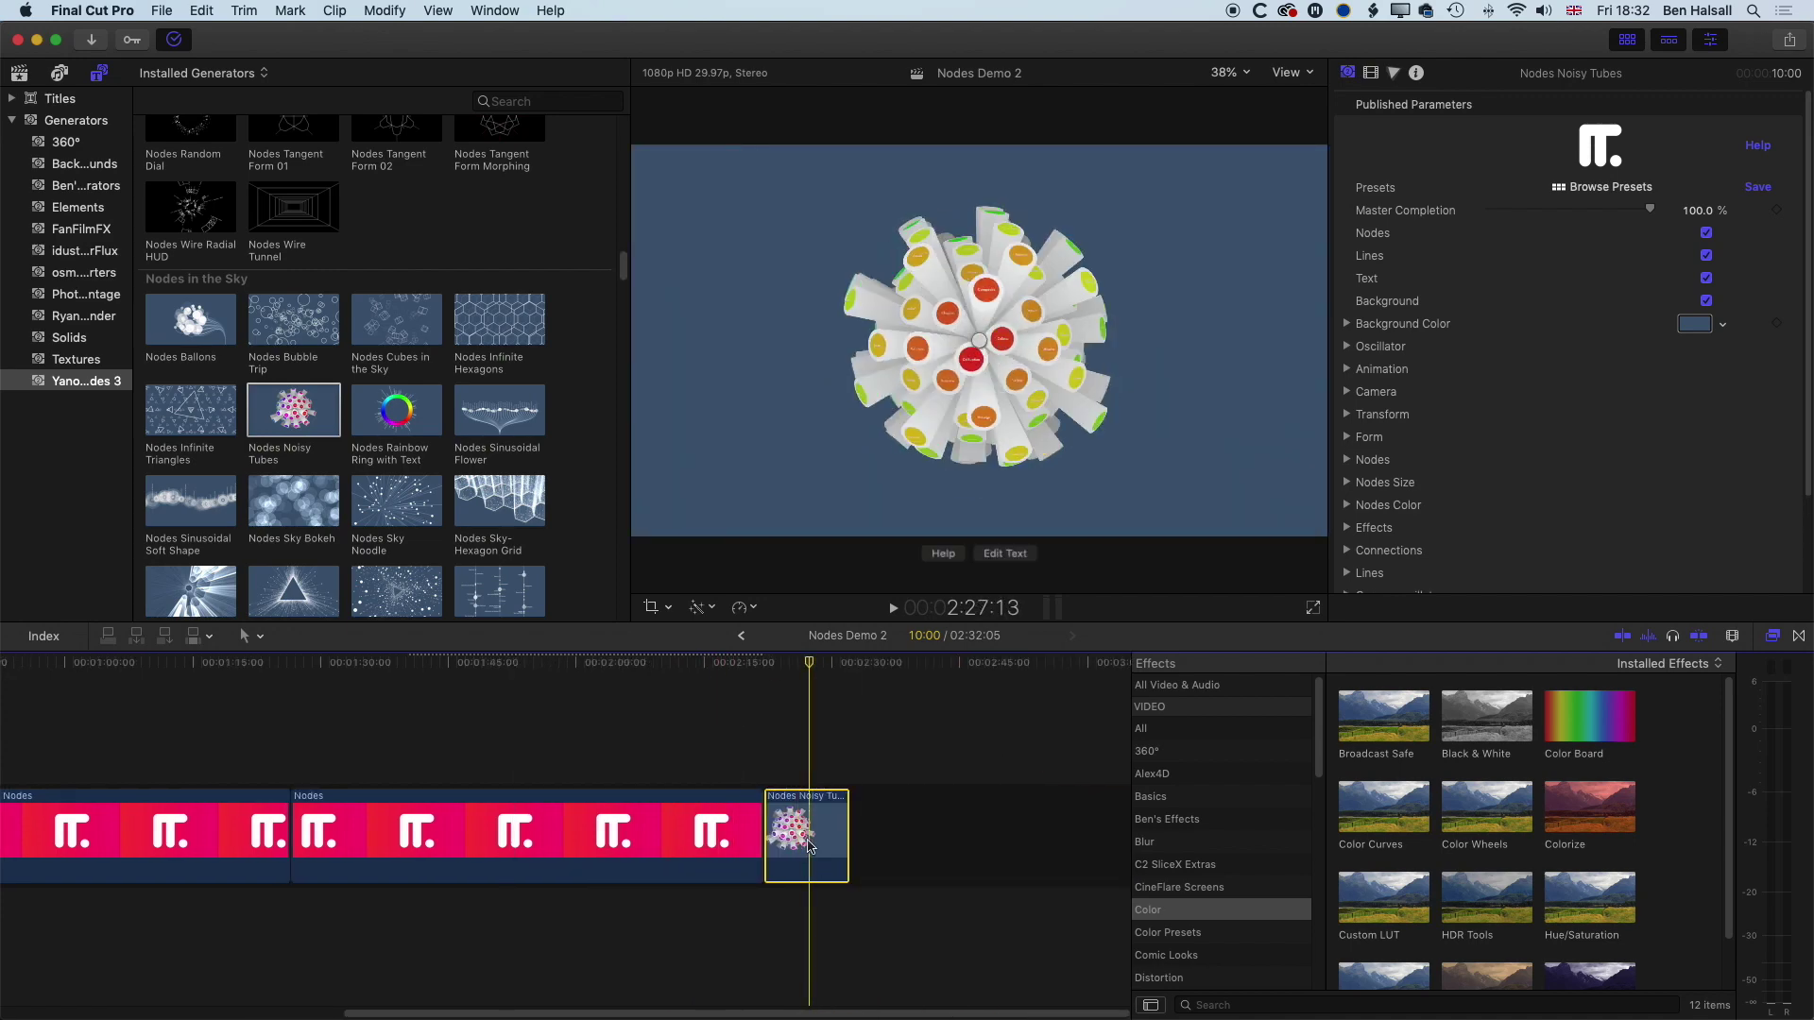
{"action": "mouse_move", "coordinate": [1418, 397]}
{"action": "left_click_drag", "start_coordinate": [983, 347], "coordinate": [926, 351]}
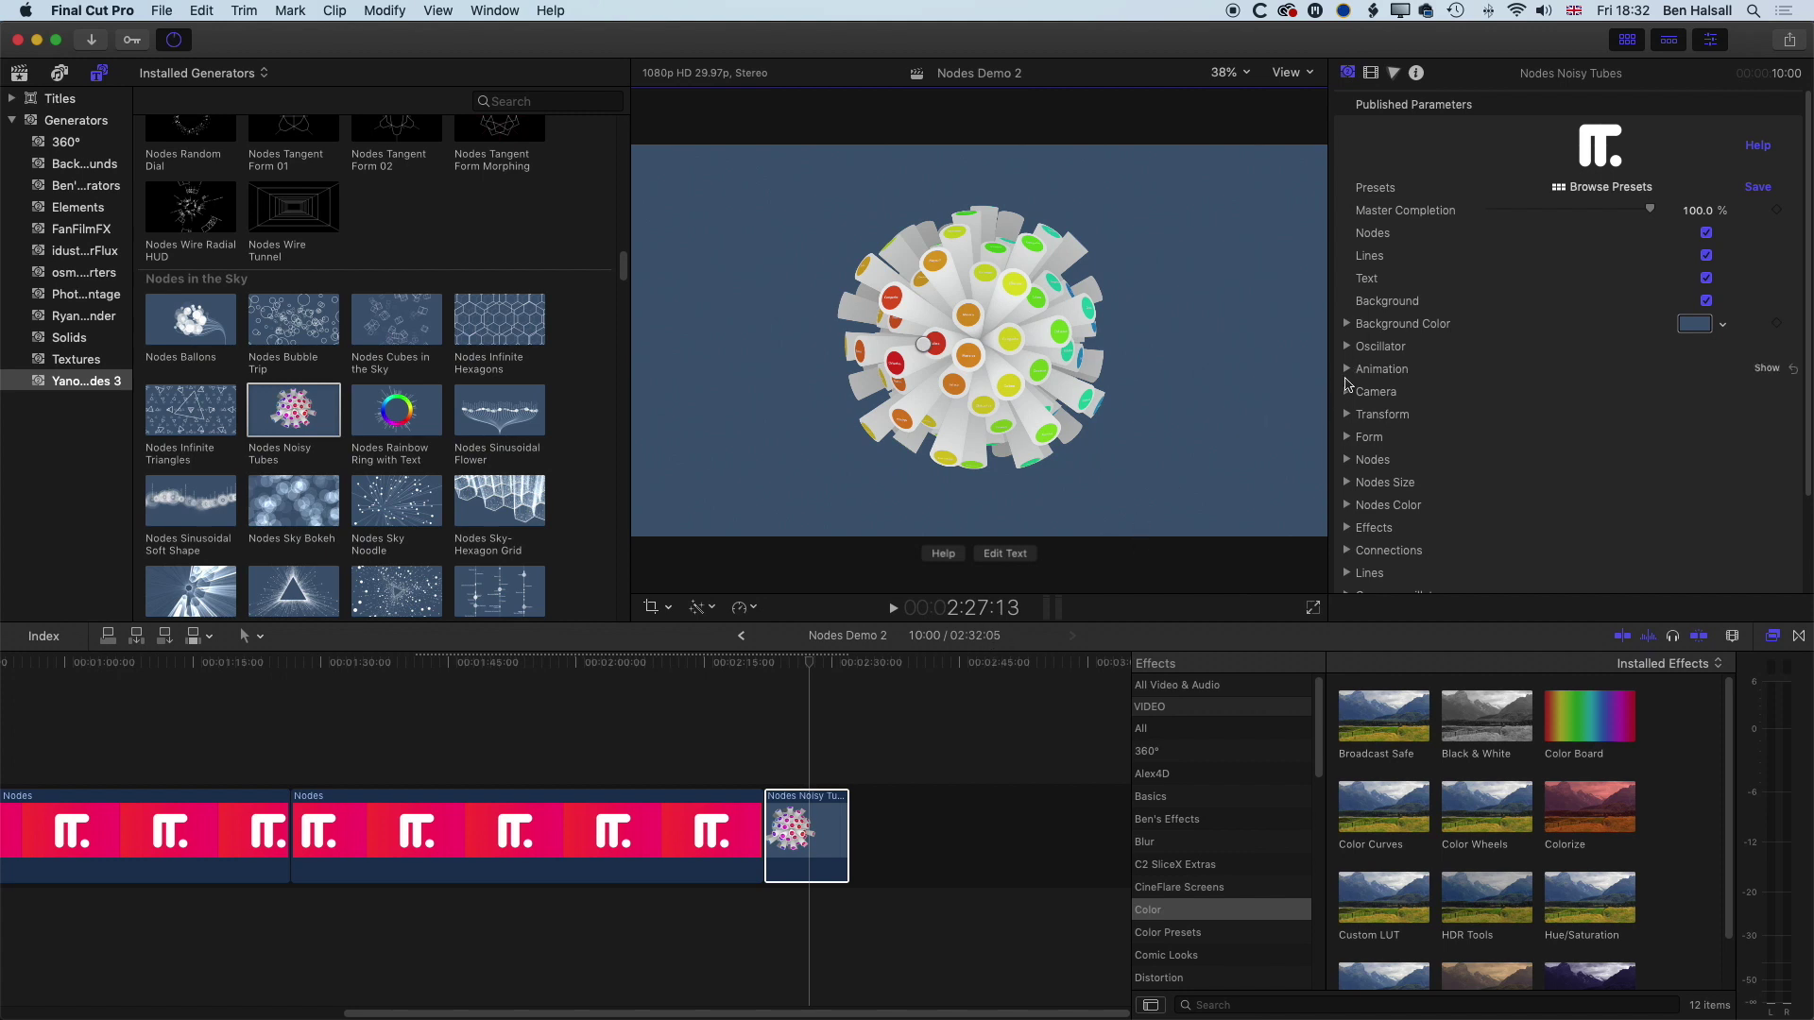
Step: Examine the Nodes parameters of the Nodes Noisy Tubes clip, including node type, roundness and thickness, and collapse them
{"action": "left_click", "coordinate": [1348, 461]}
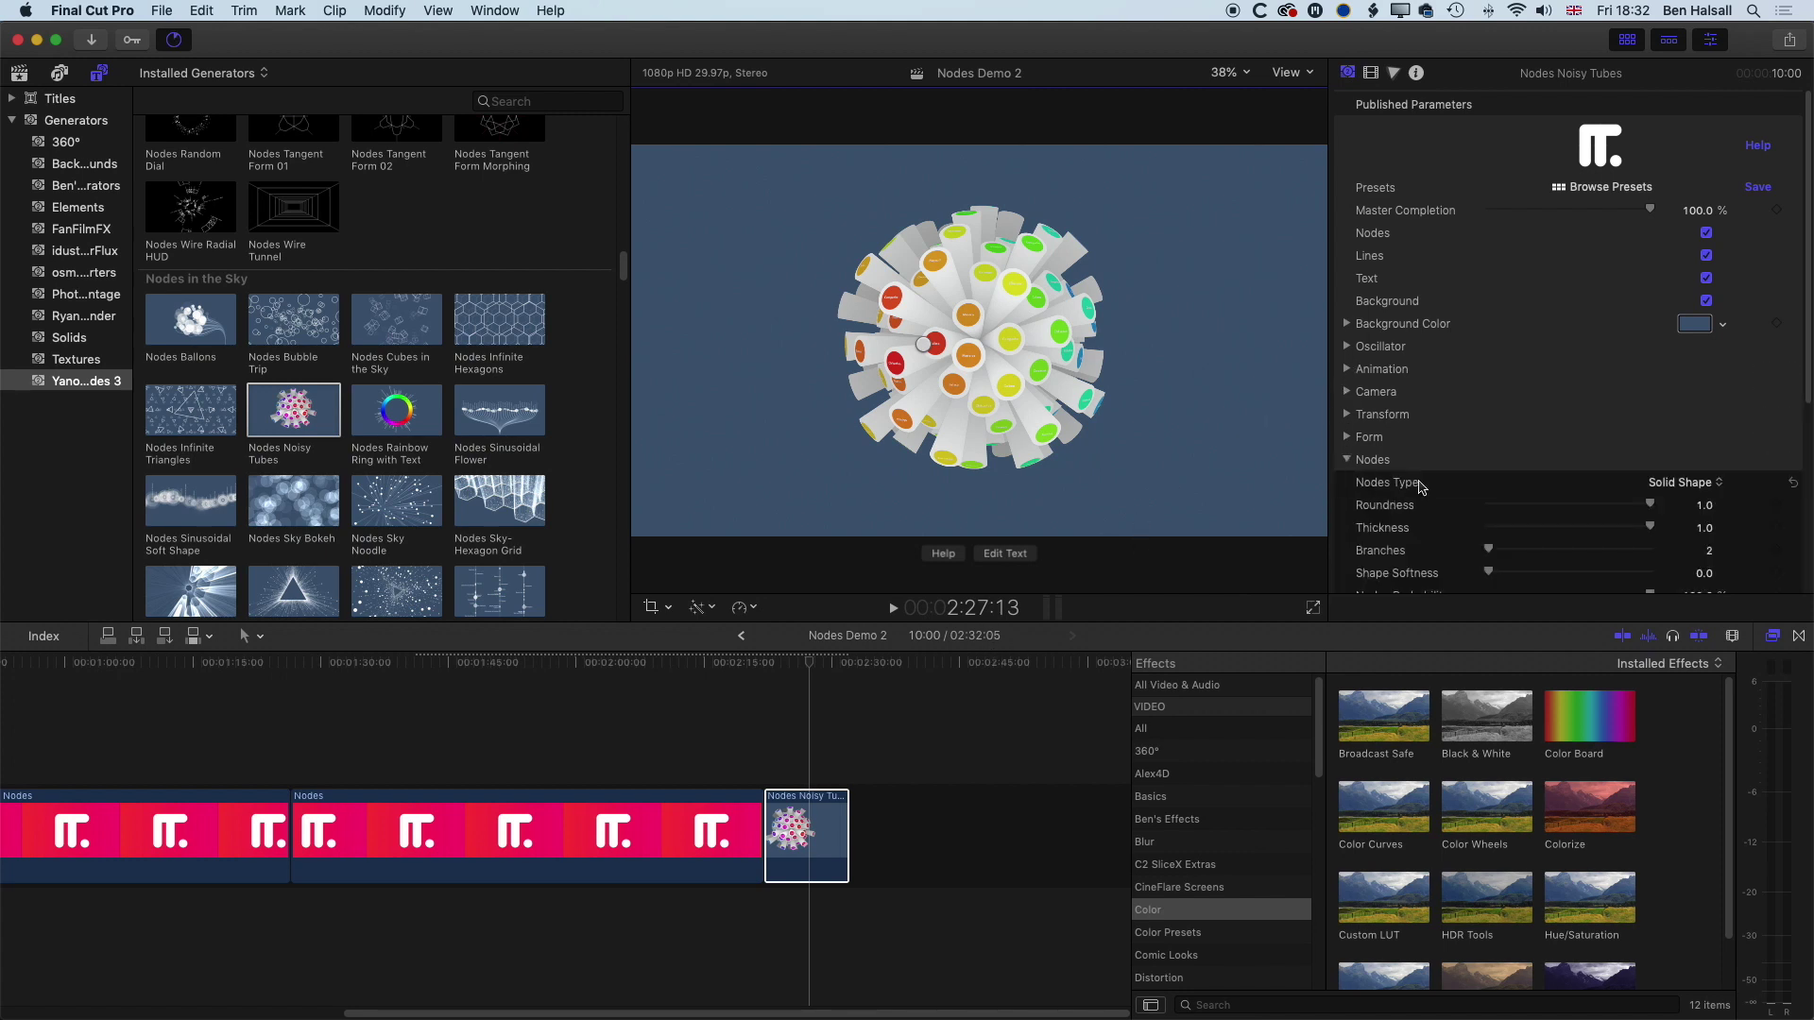
{"action": "scroll", "coordinate": [1432, 488], "scroll_direction": "down", "scroll_amount": 3}
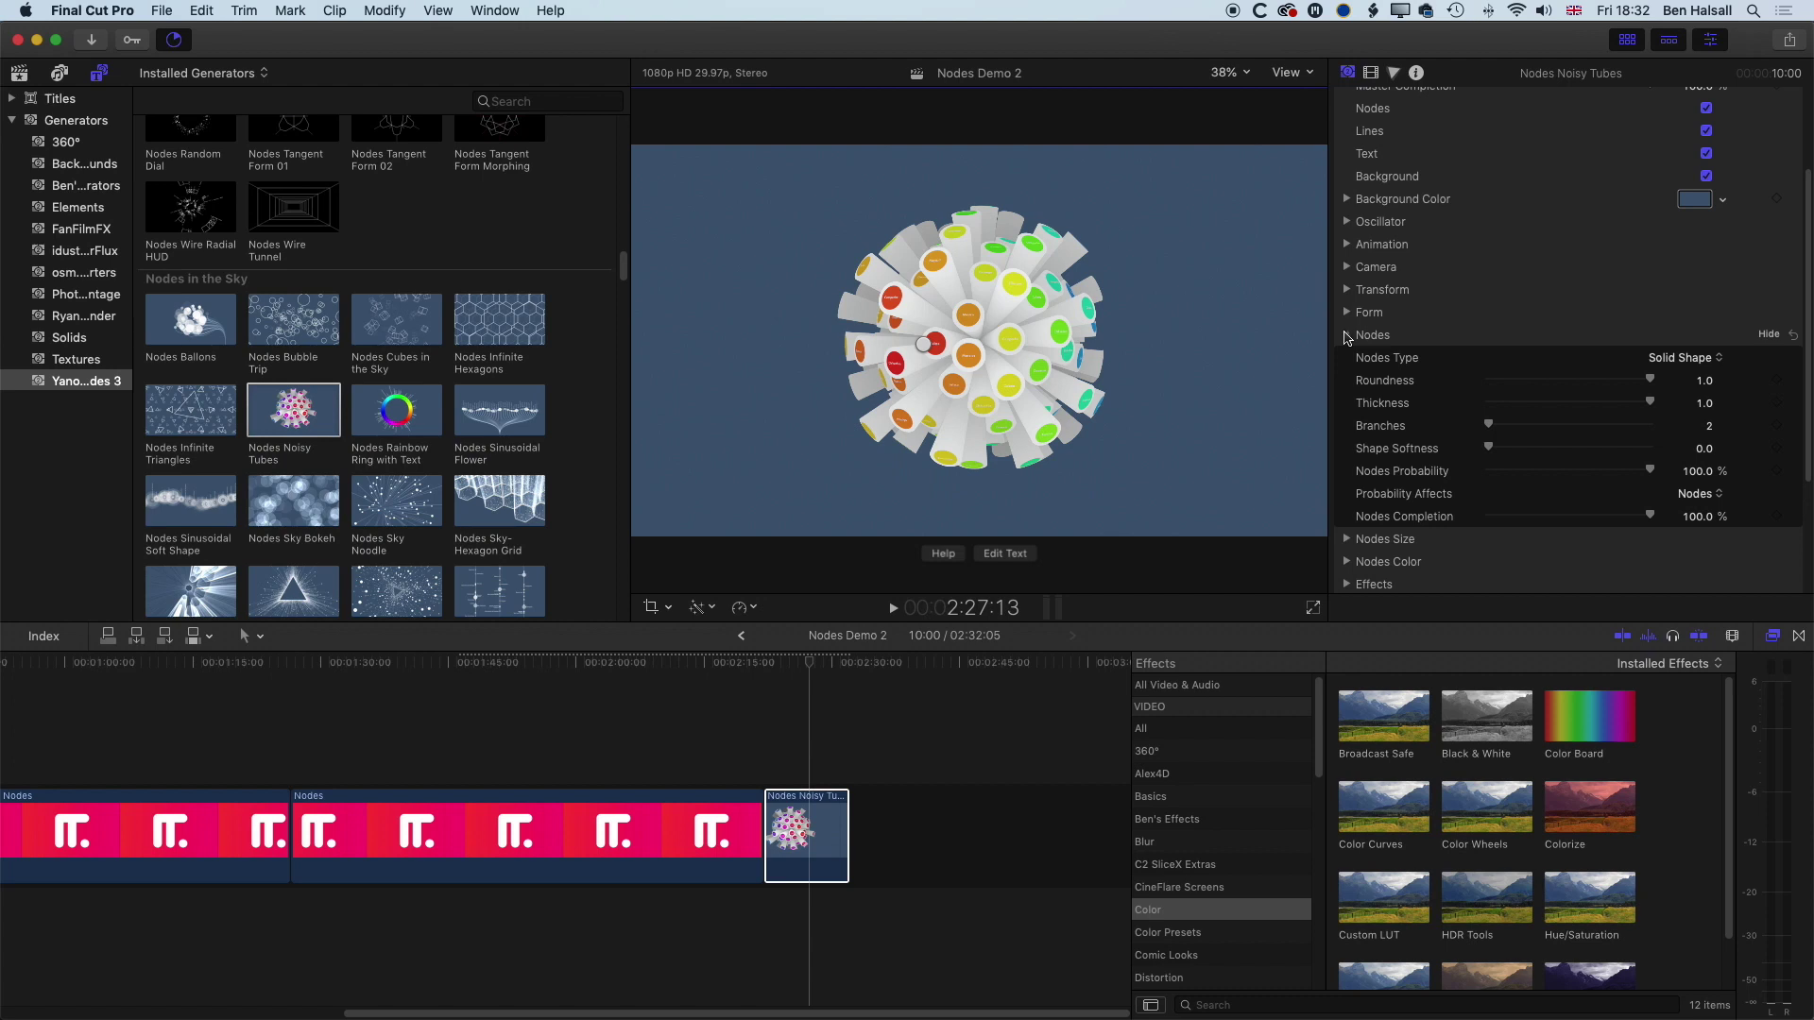
{"action": "left_click", "coordinate": [1348, 336]}
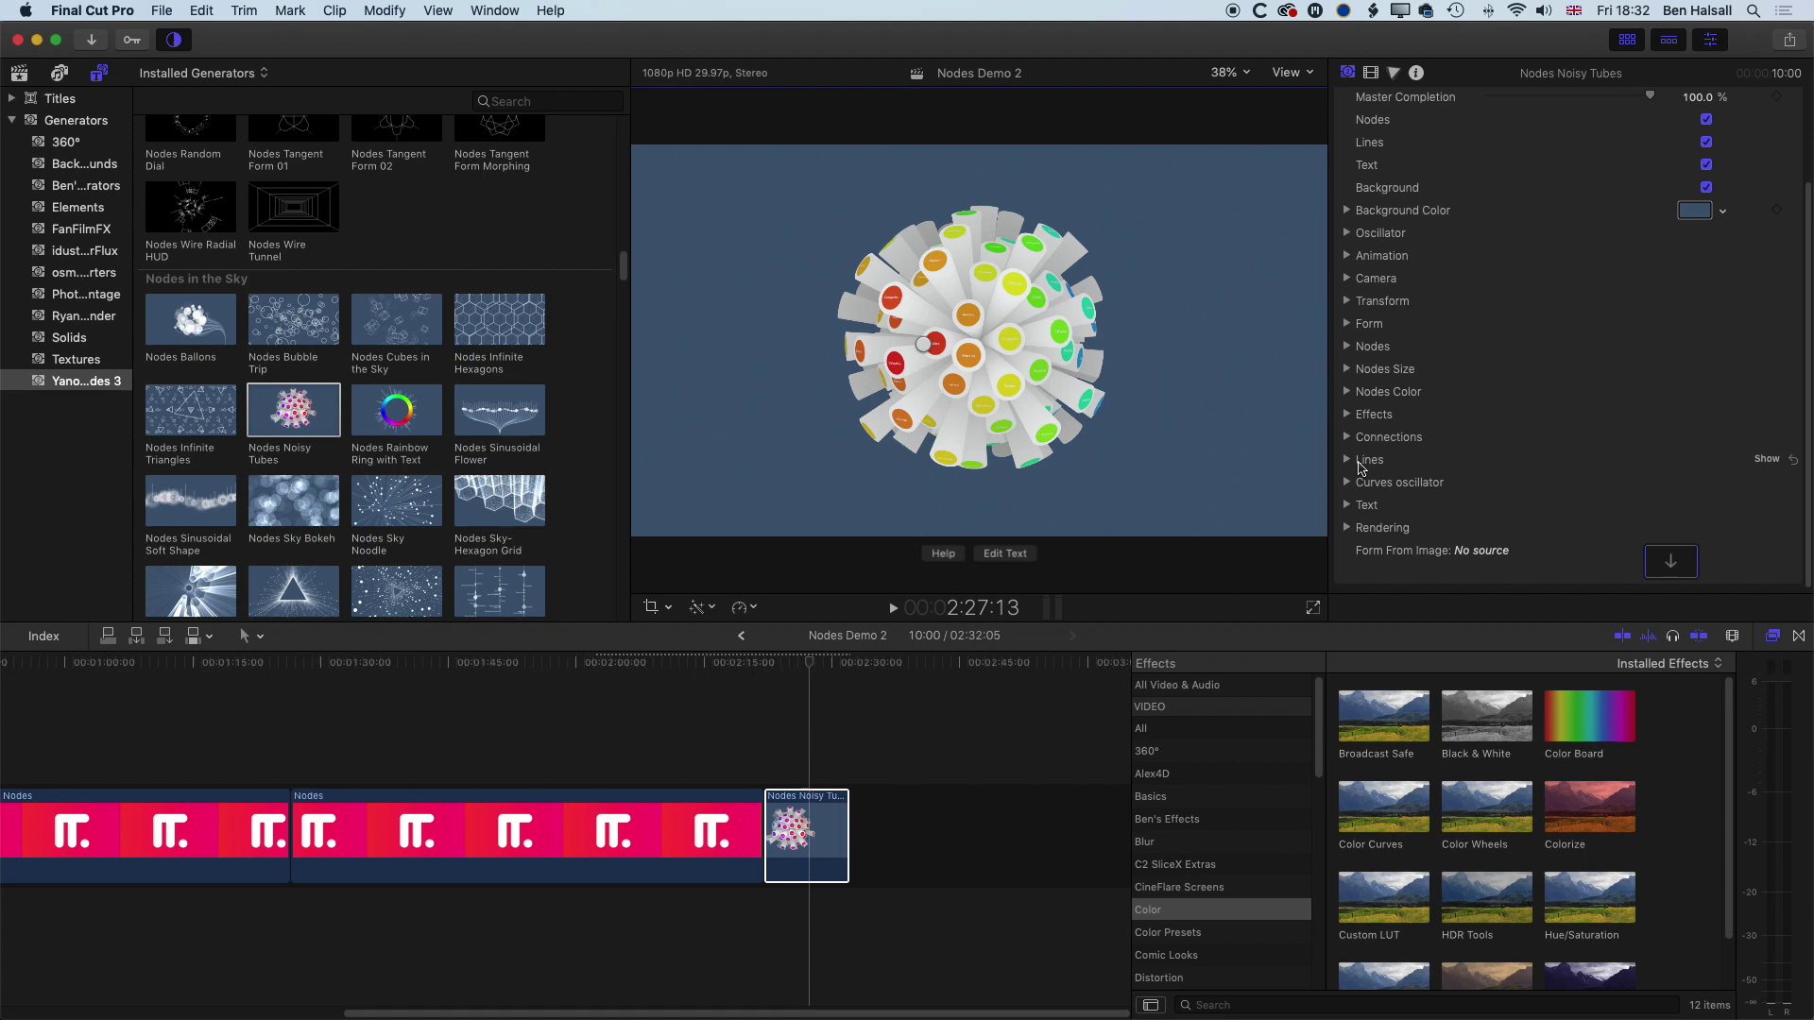
Step: Browse the further Yanobox Nodes 3 generator presets past the Nodes in the Sky category
{"action": "scroll", "coordinate": [374, 479], "scroll_direction": "down", "scroll_amount": 10}
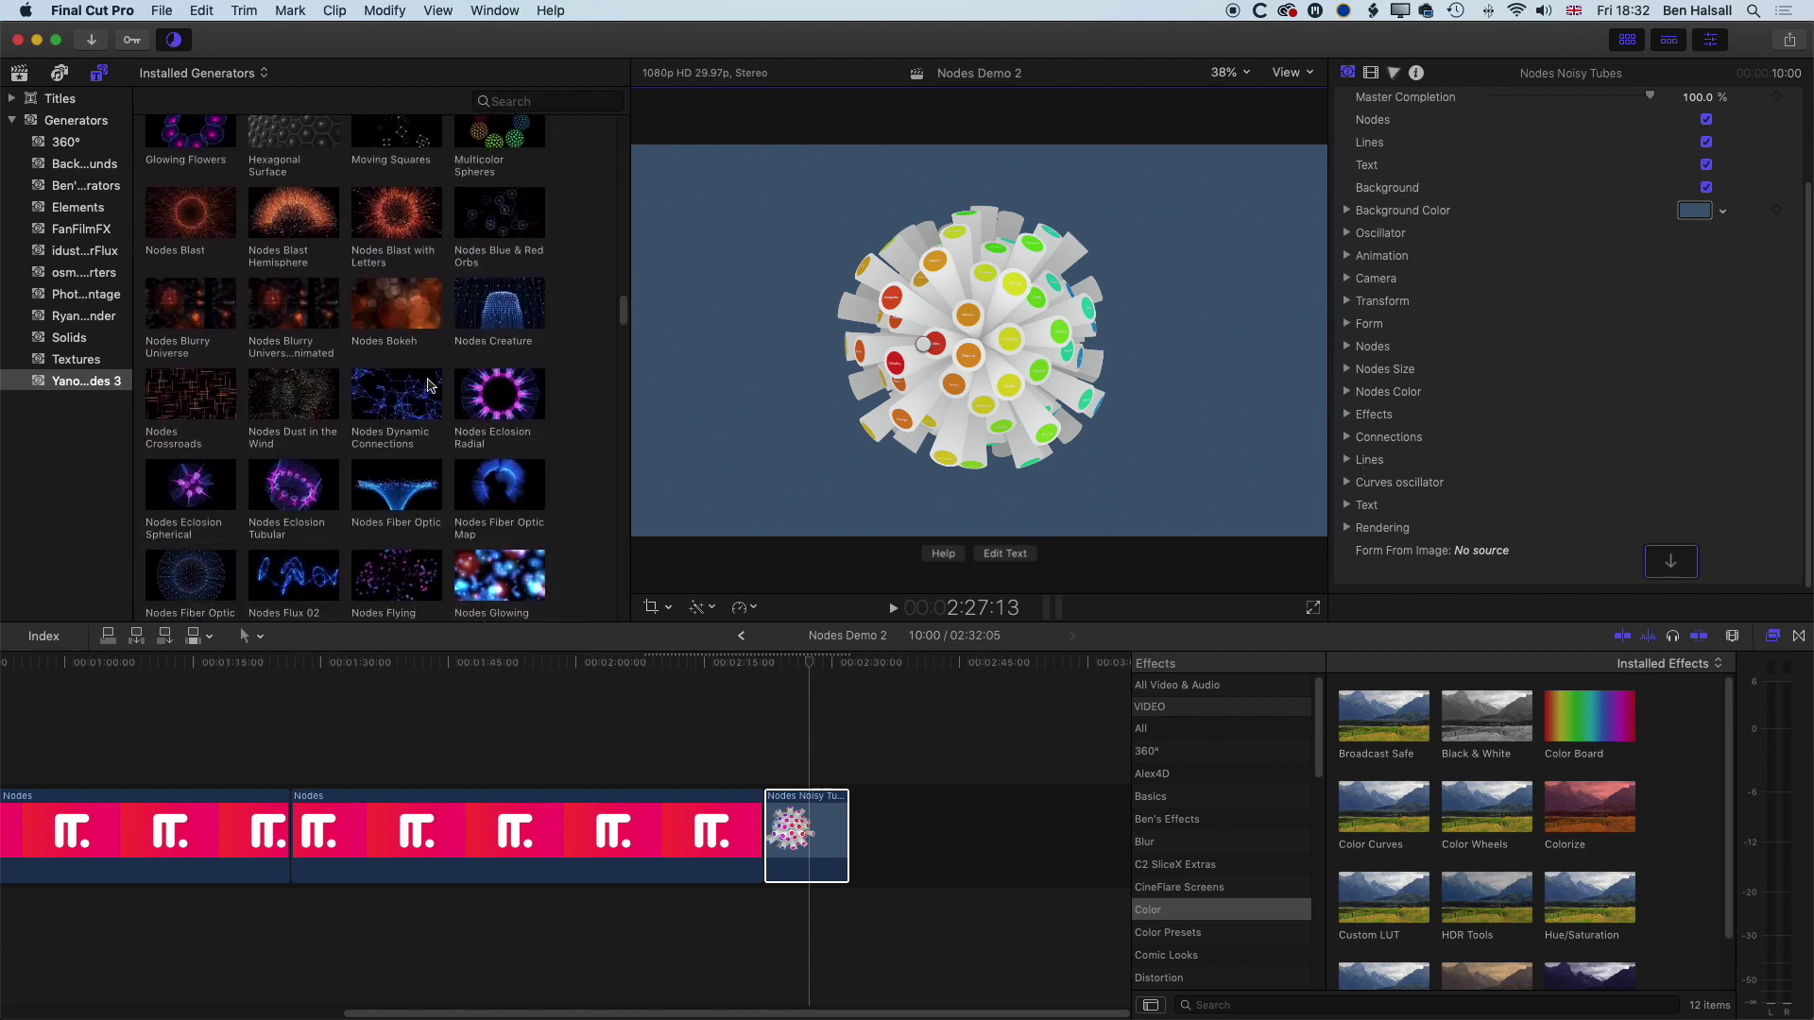